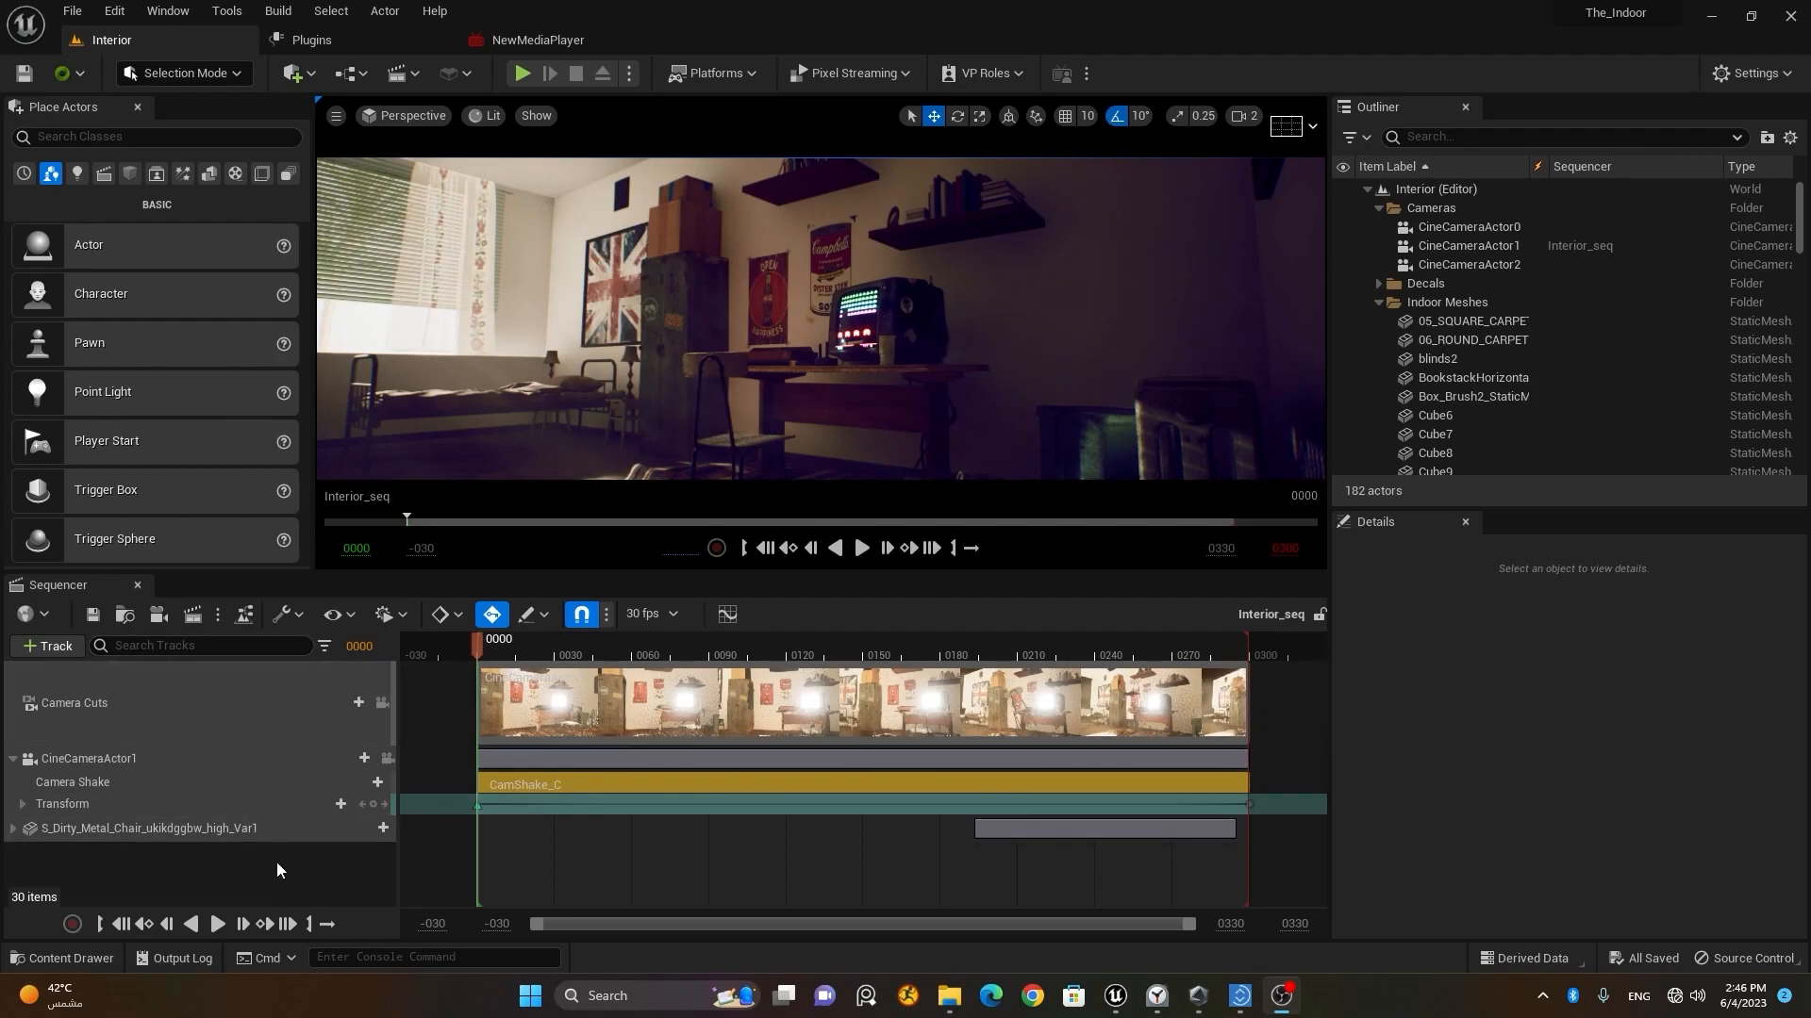
Step: Open the movie render settings for the sequence and set the image output format to Video Sequence (avi)
left_click(193, 622)
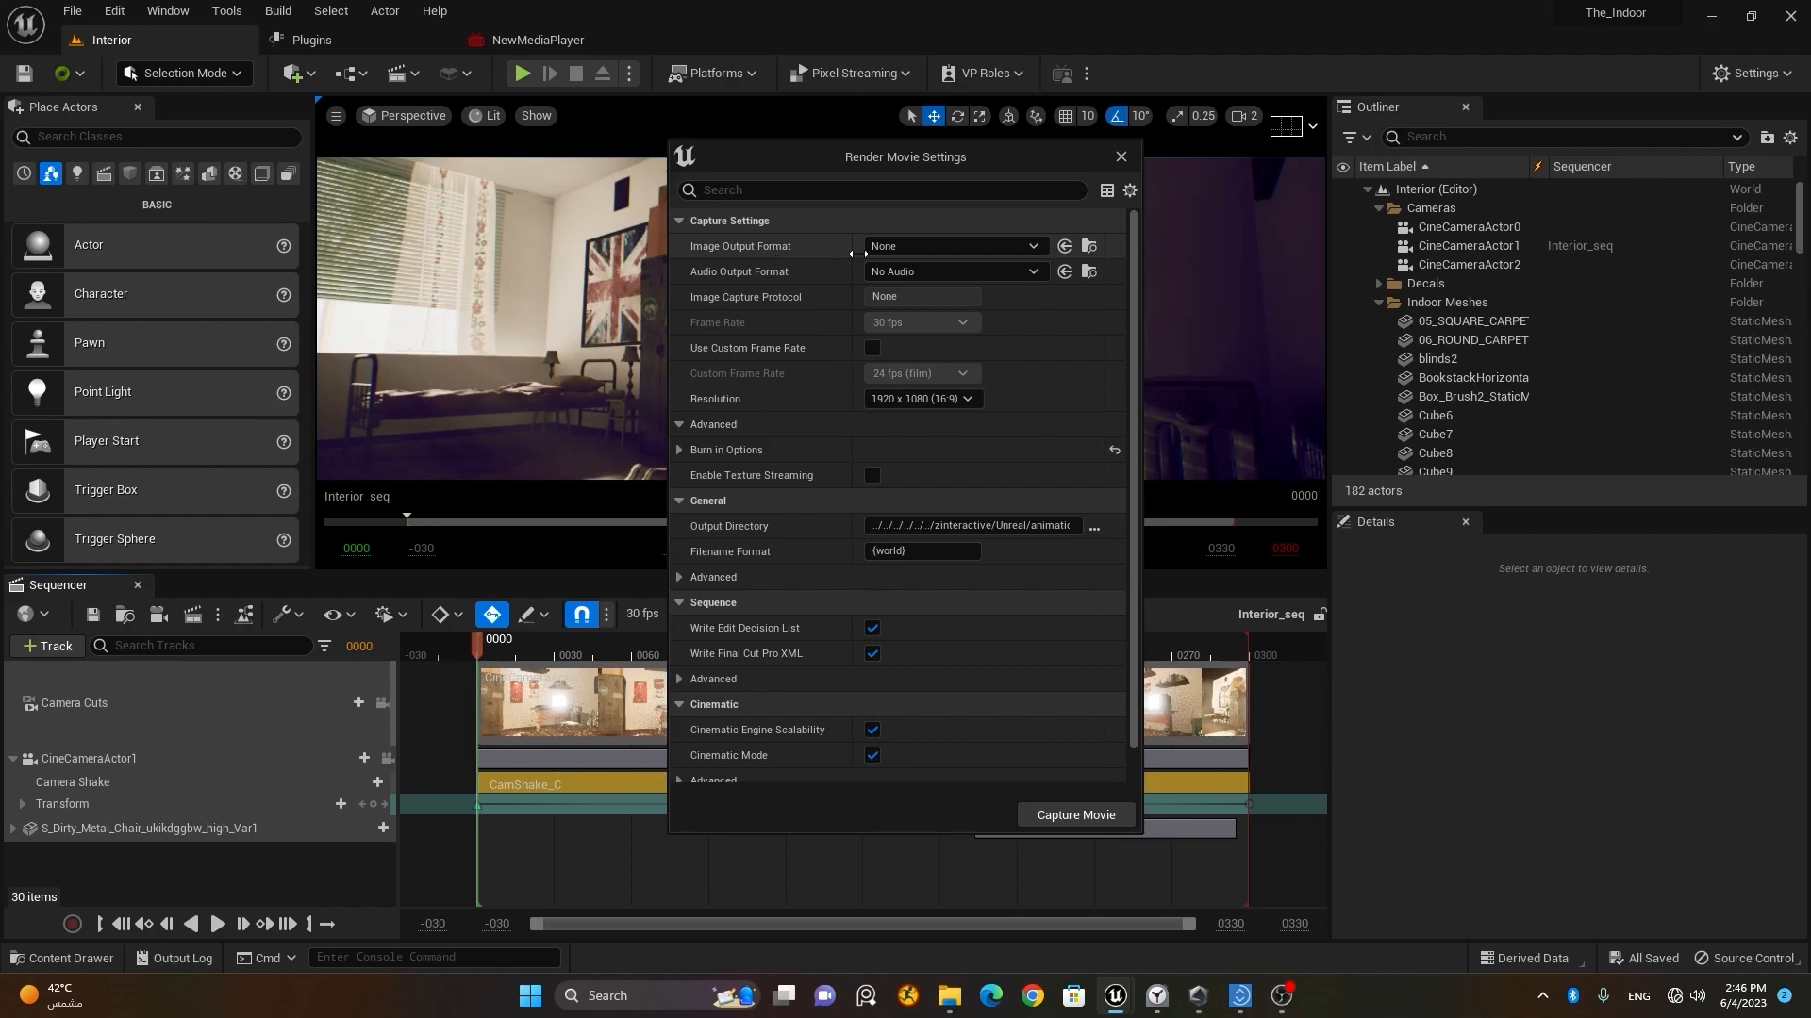
left_click(986, 256)
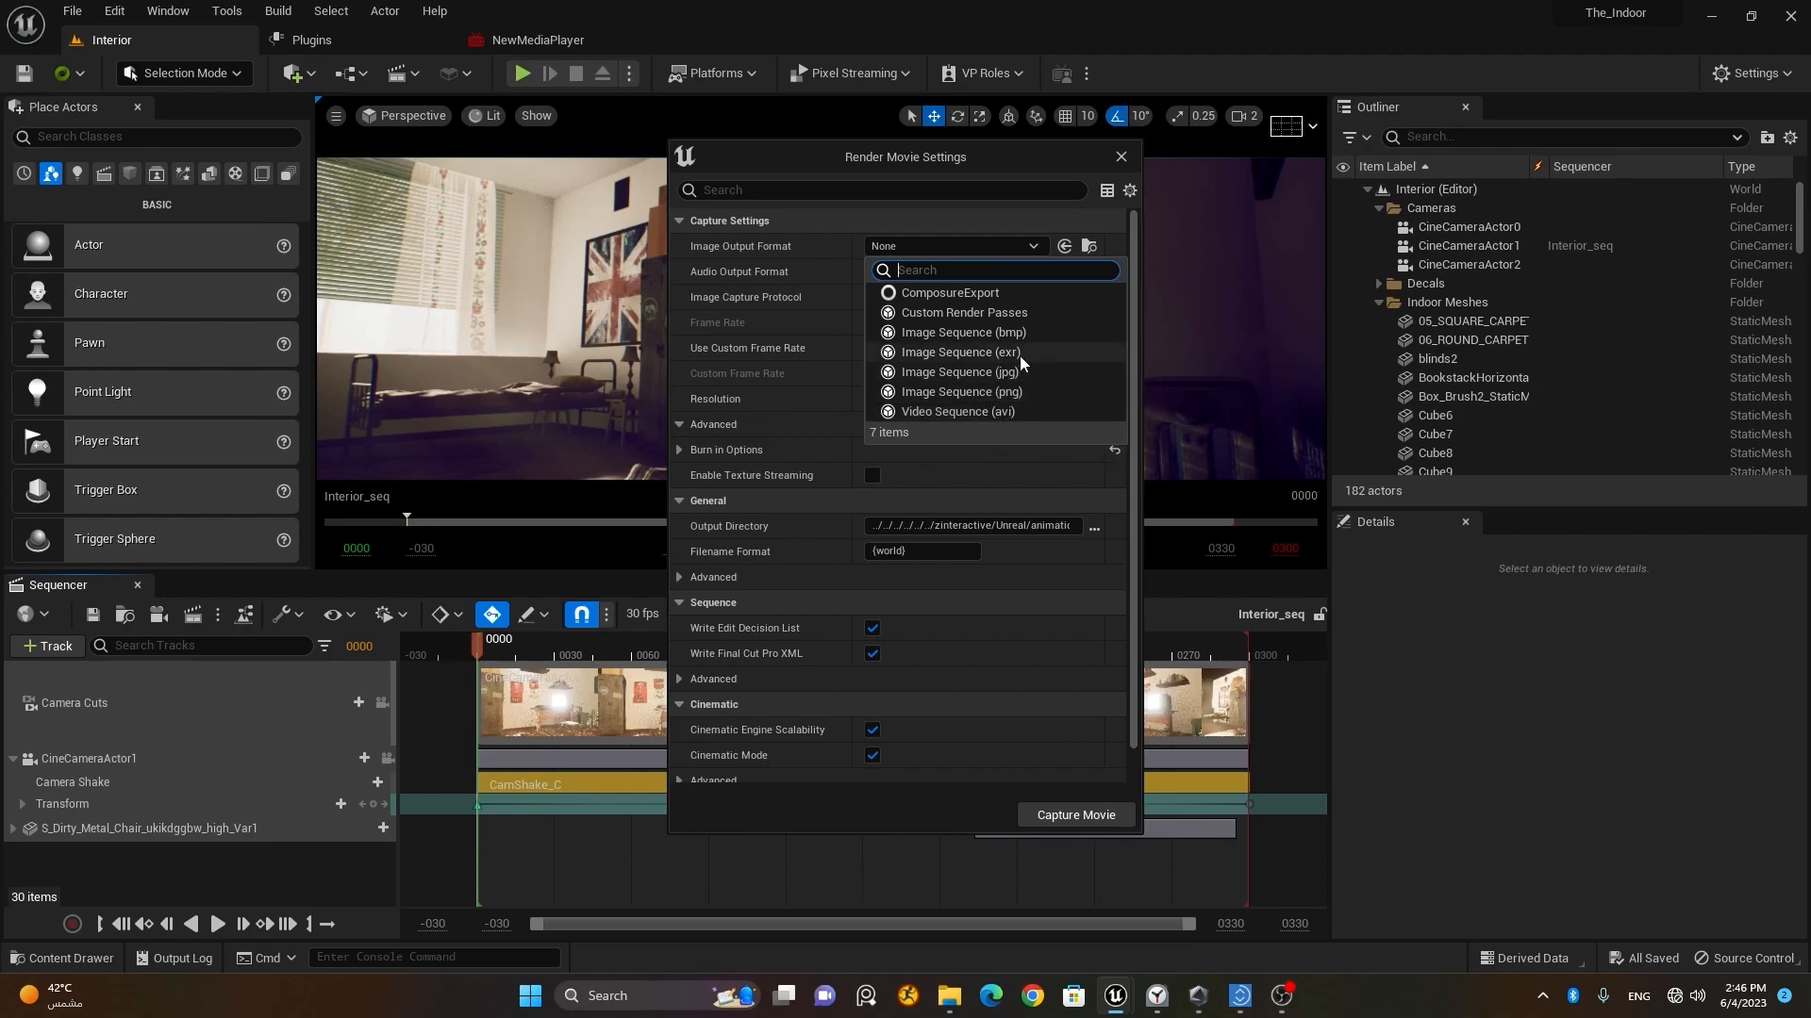
left_click(978, 411)
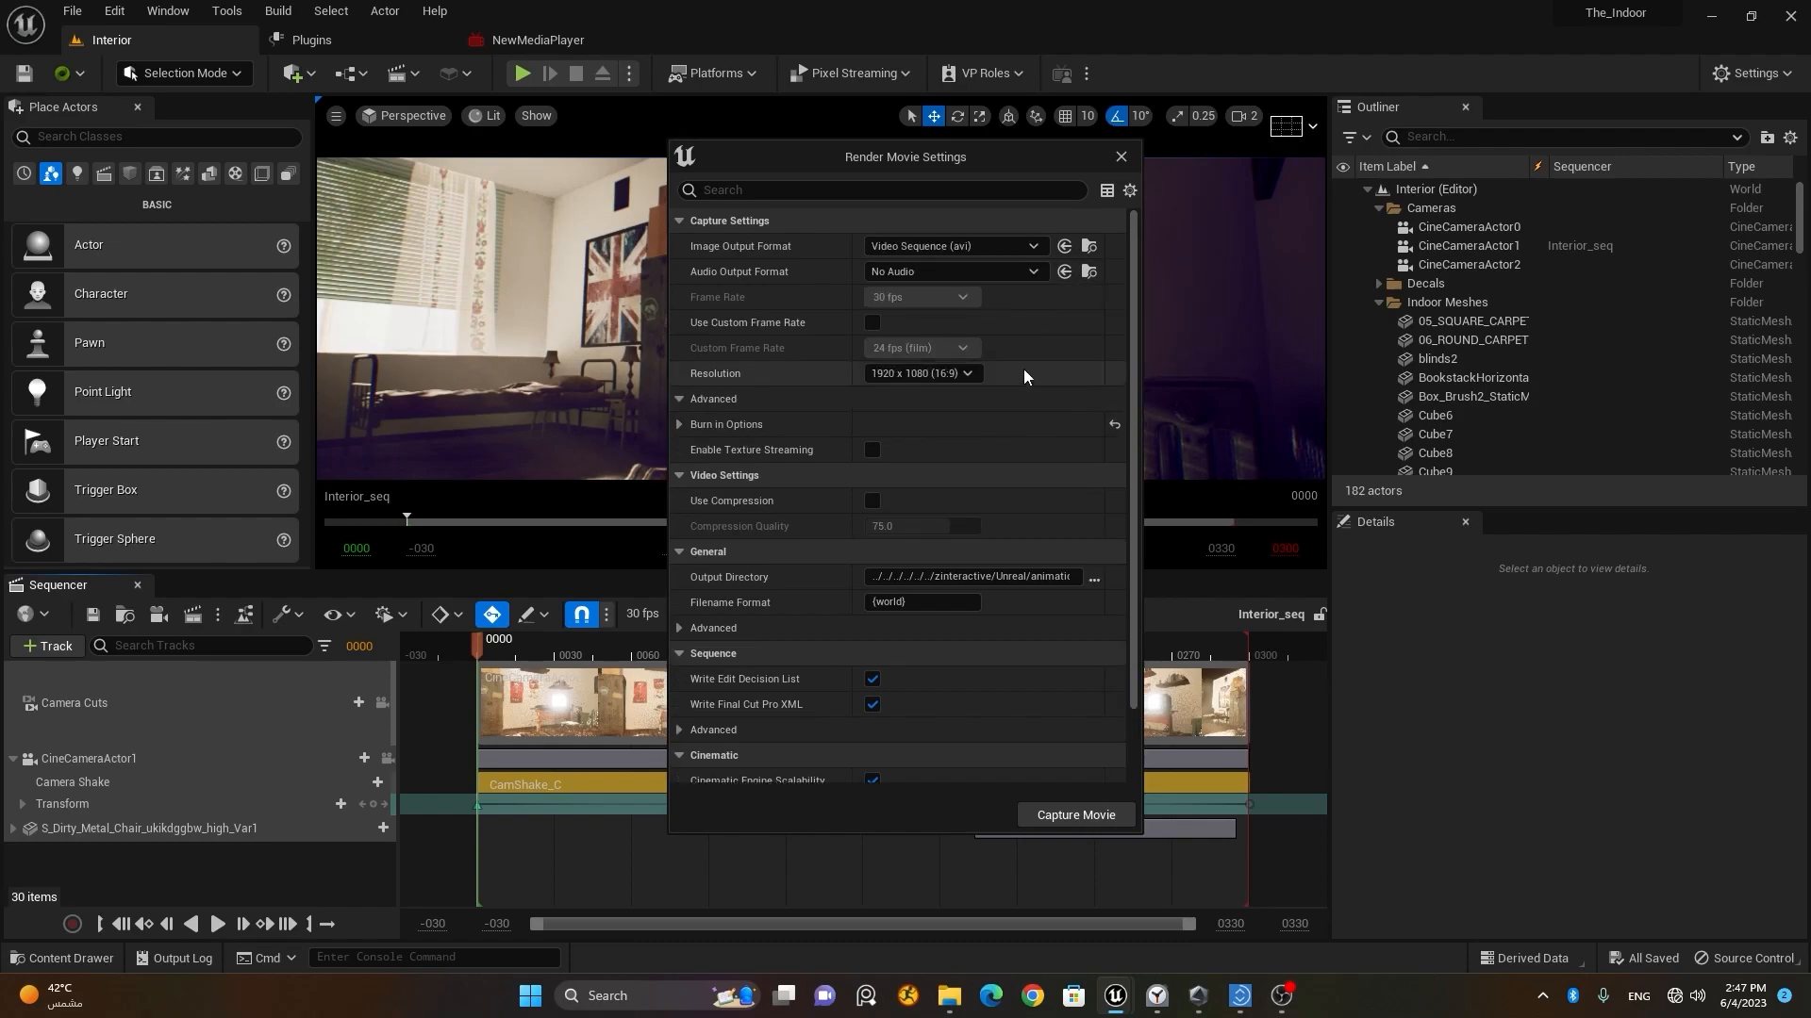
left_click(978, 273)
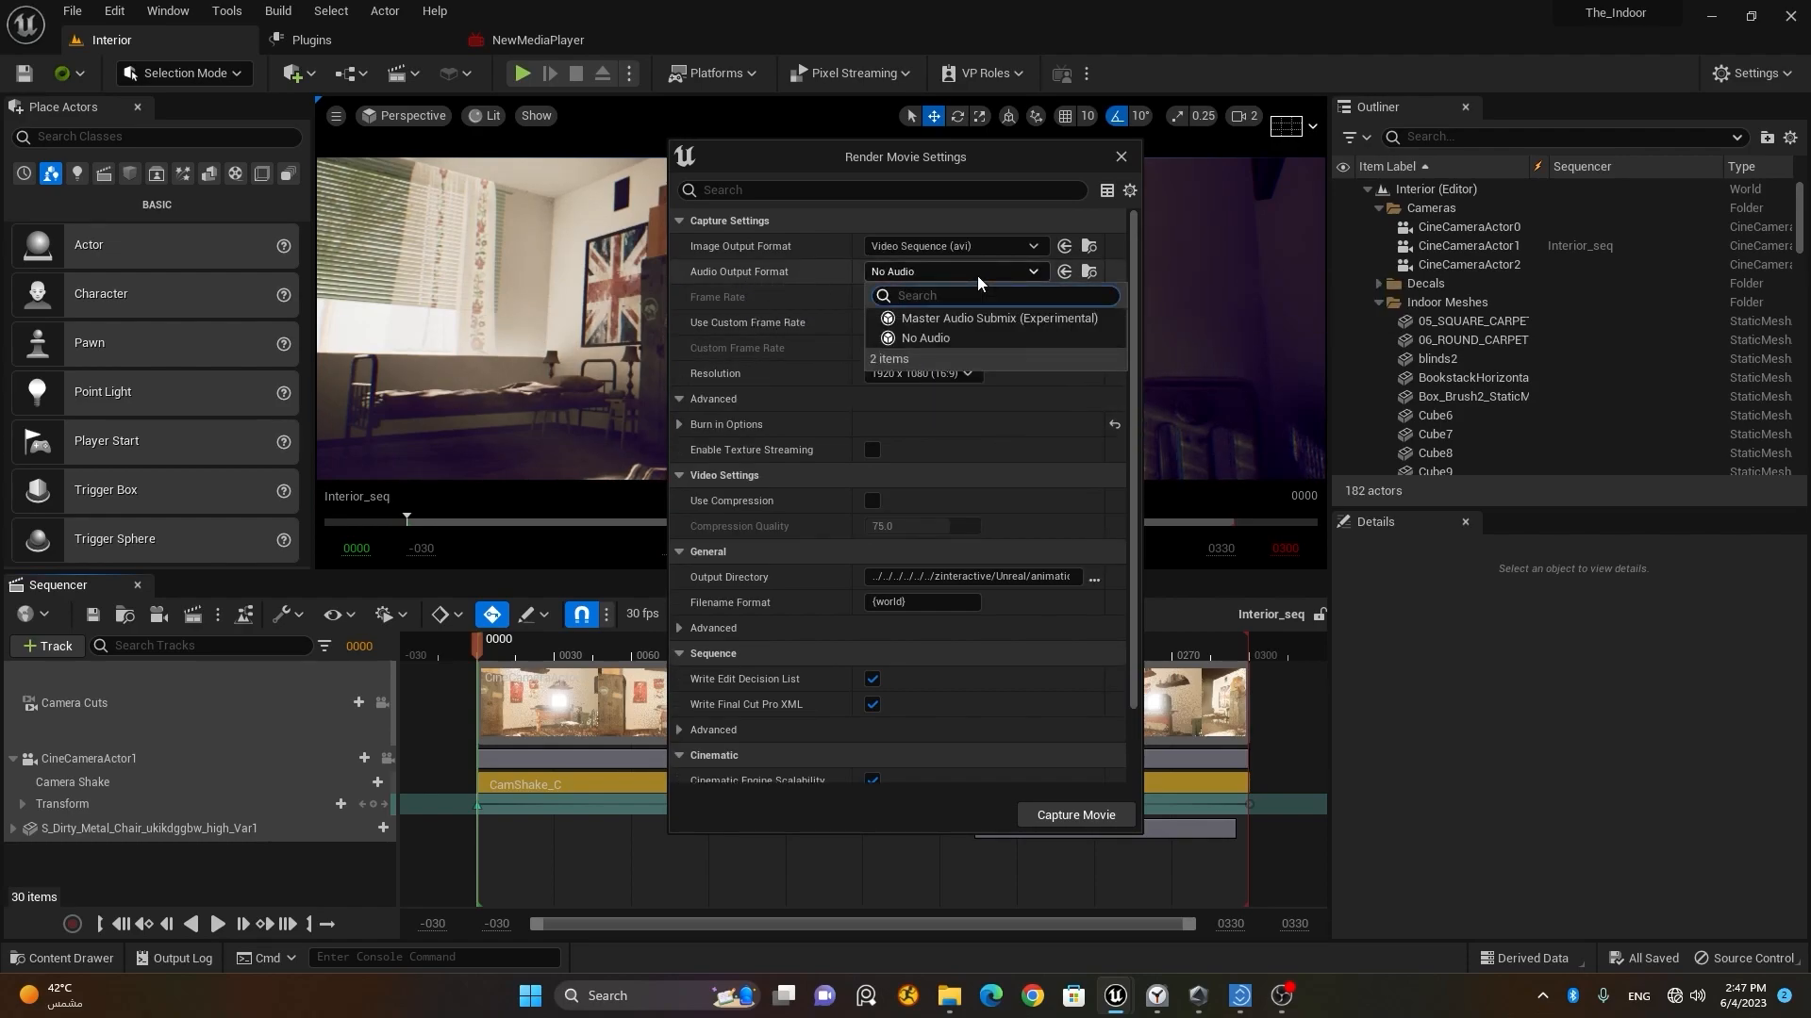
left_click(1014, 154)
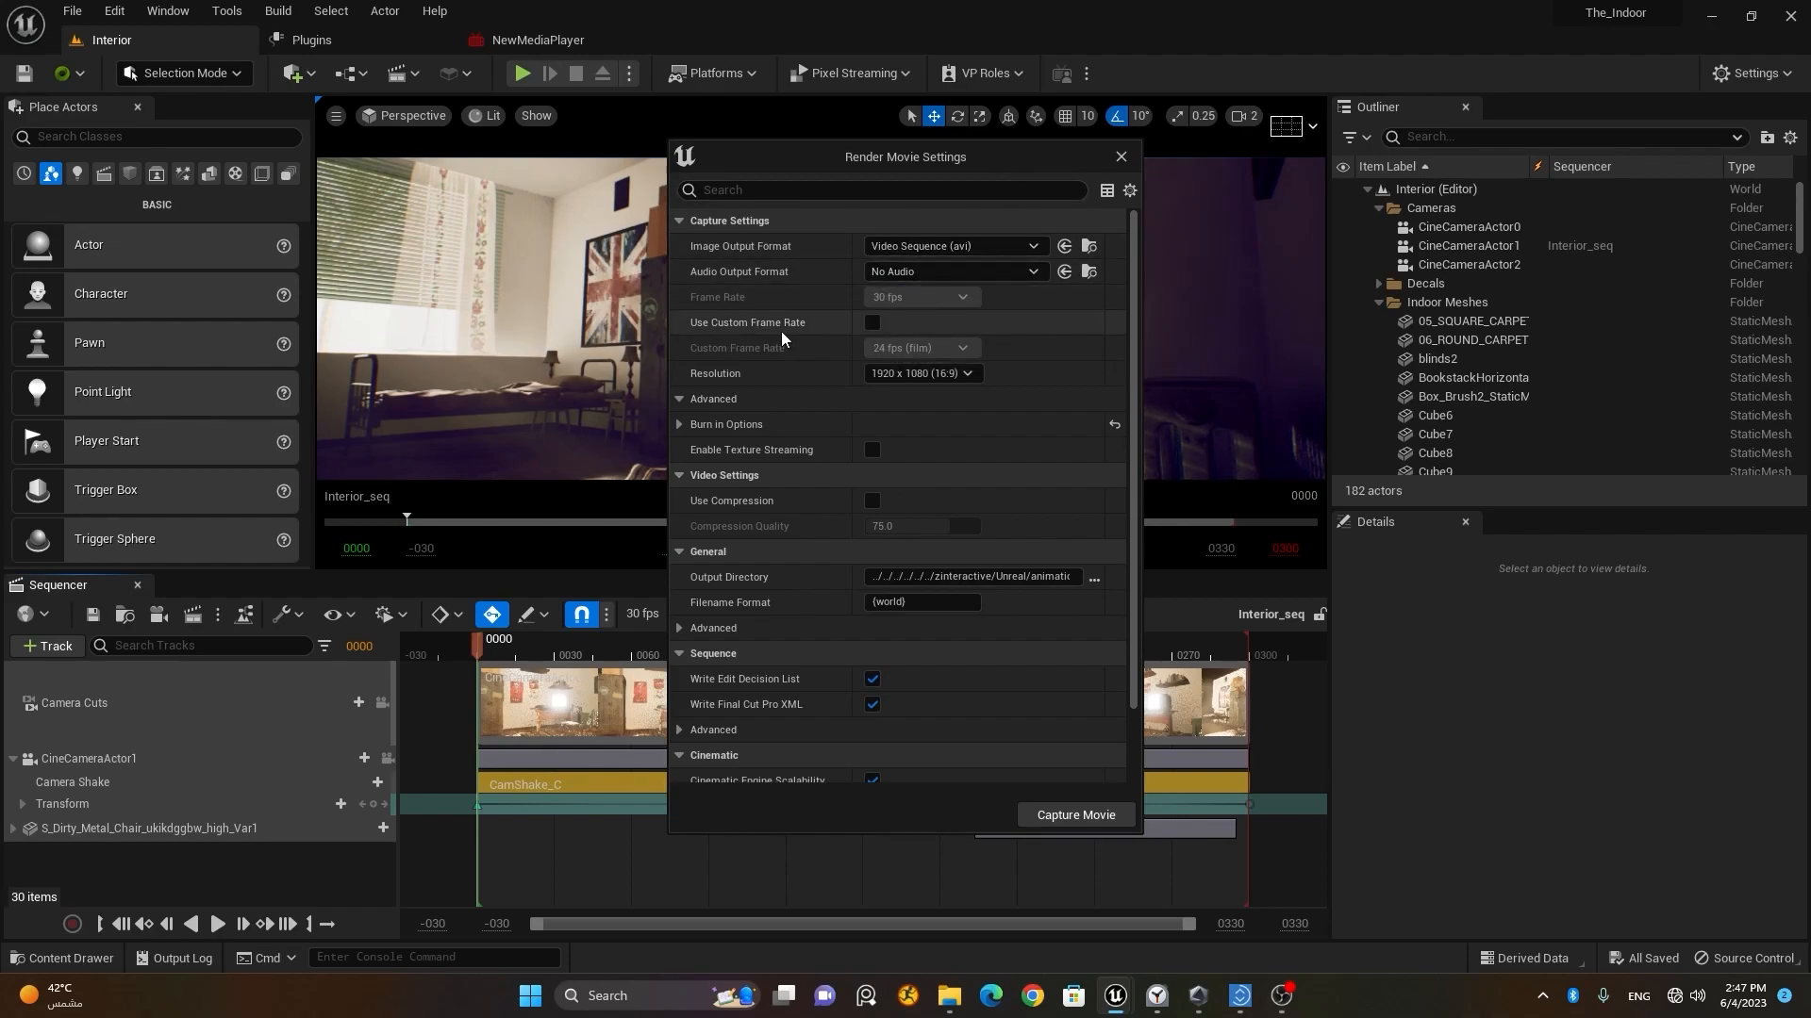
Step: Examine the sequence's frame rate, the output resolution and the burn-in options in the render settings
left_click_drag(943, 156, 1297, 211)
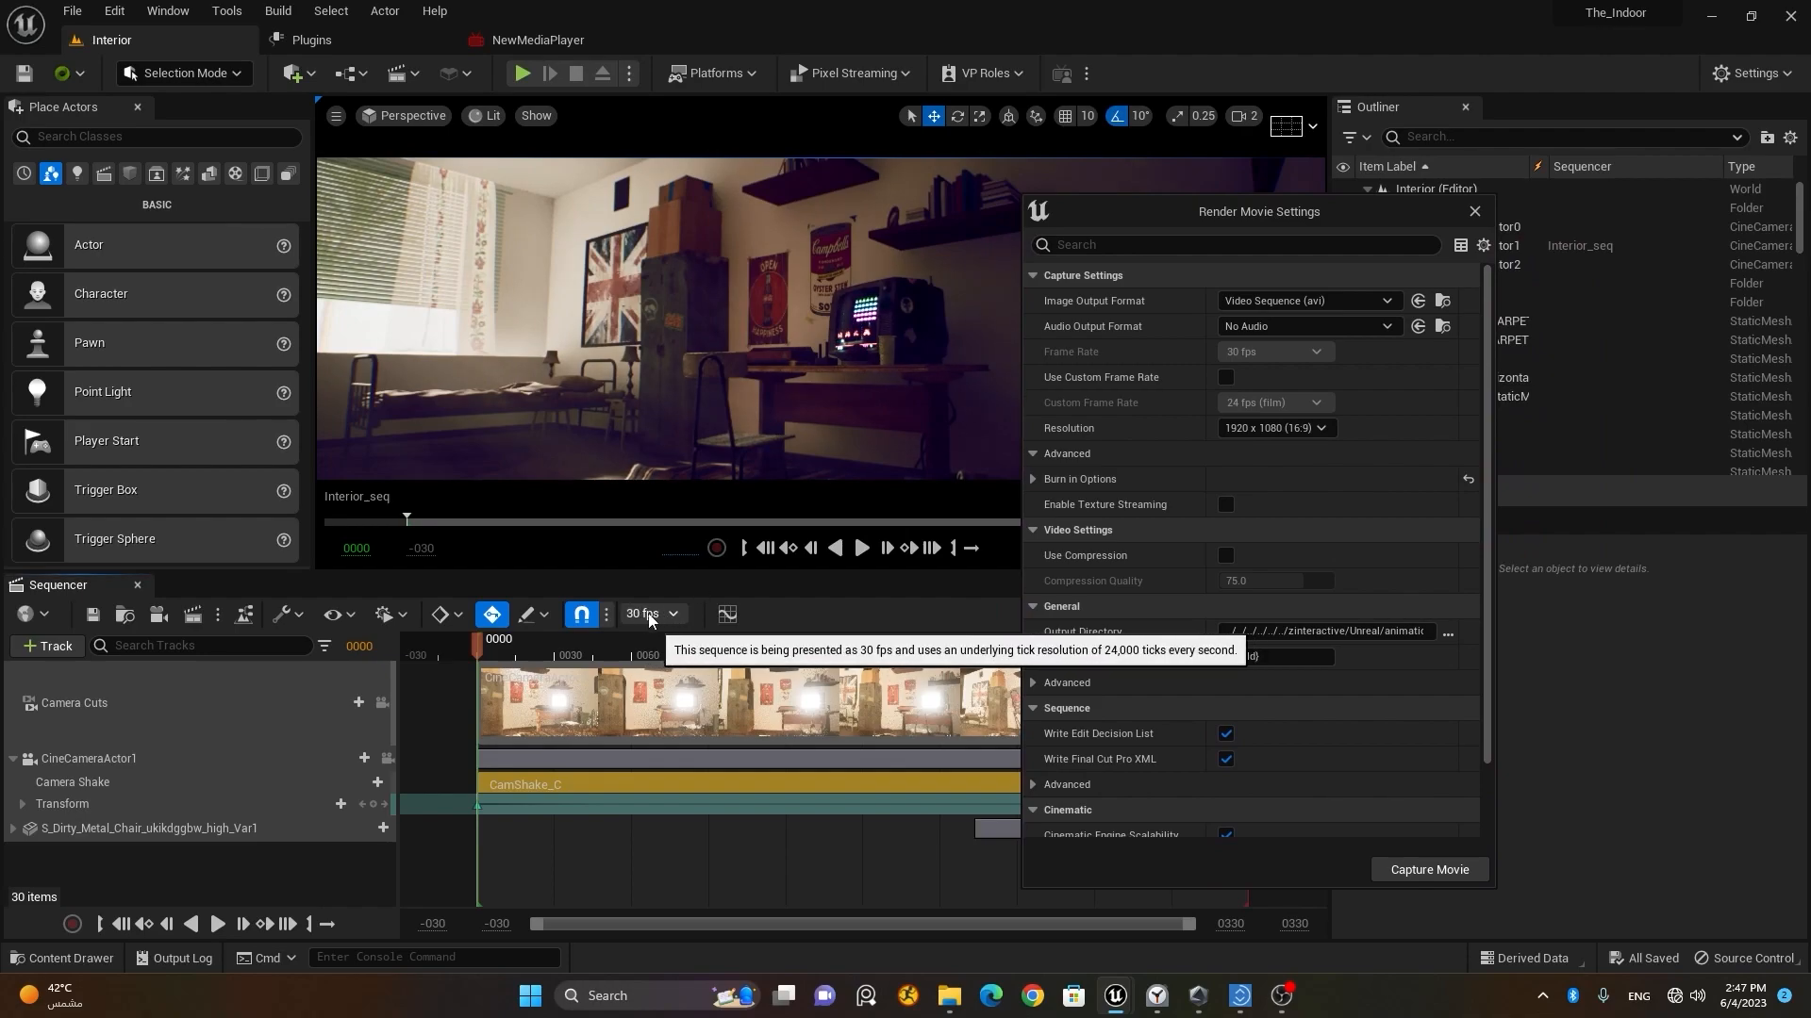
left_click_drag(1383, 219, 1081, 187)
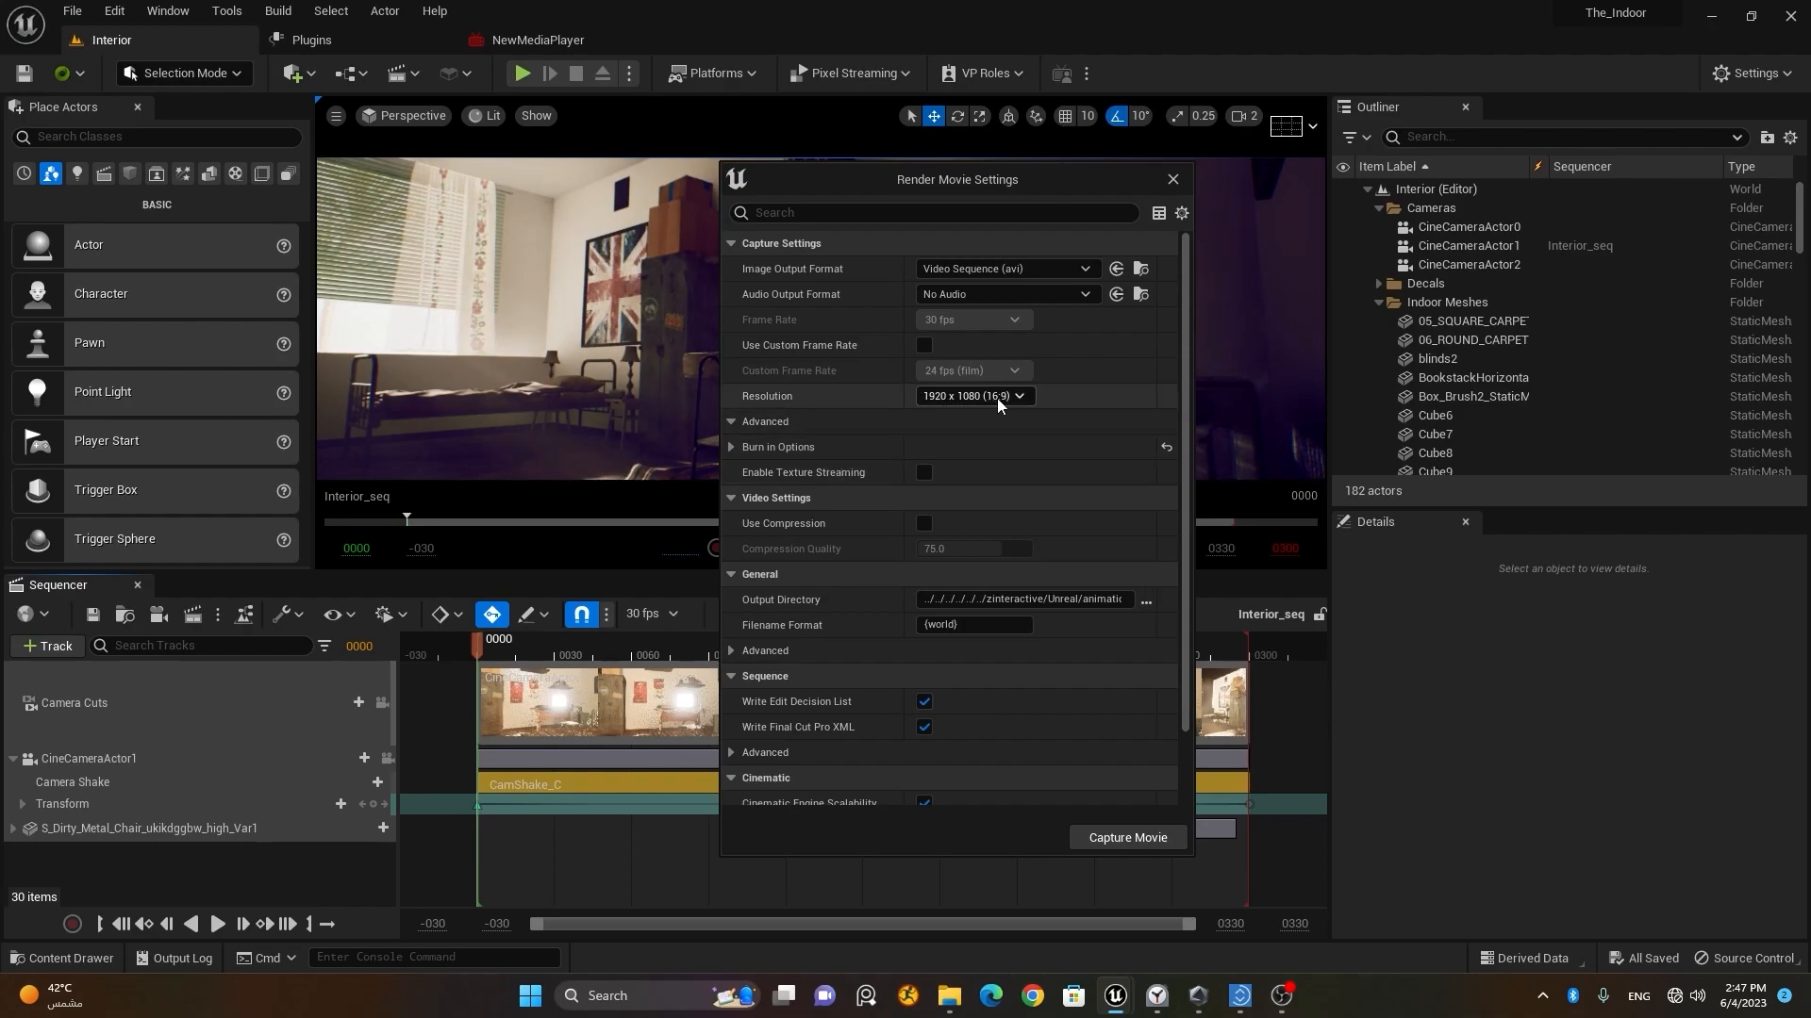
left_click(729, 449)
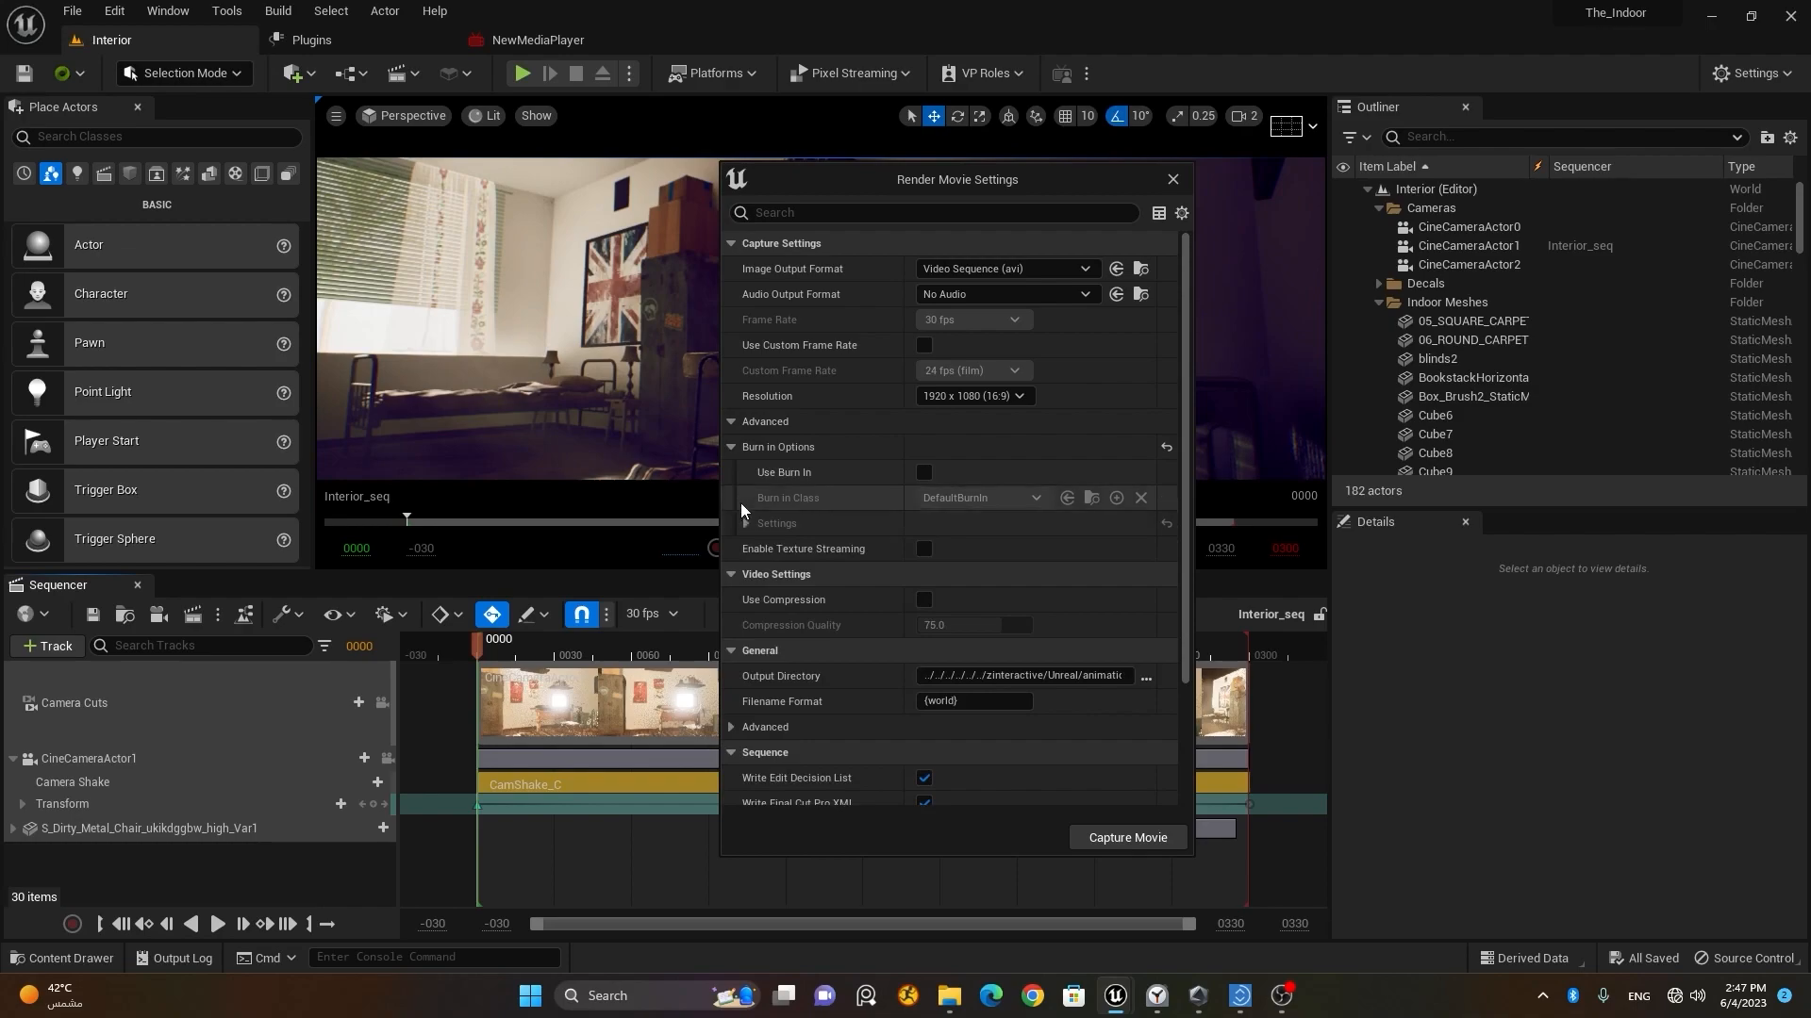
left_click(733, 448)
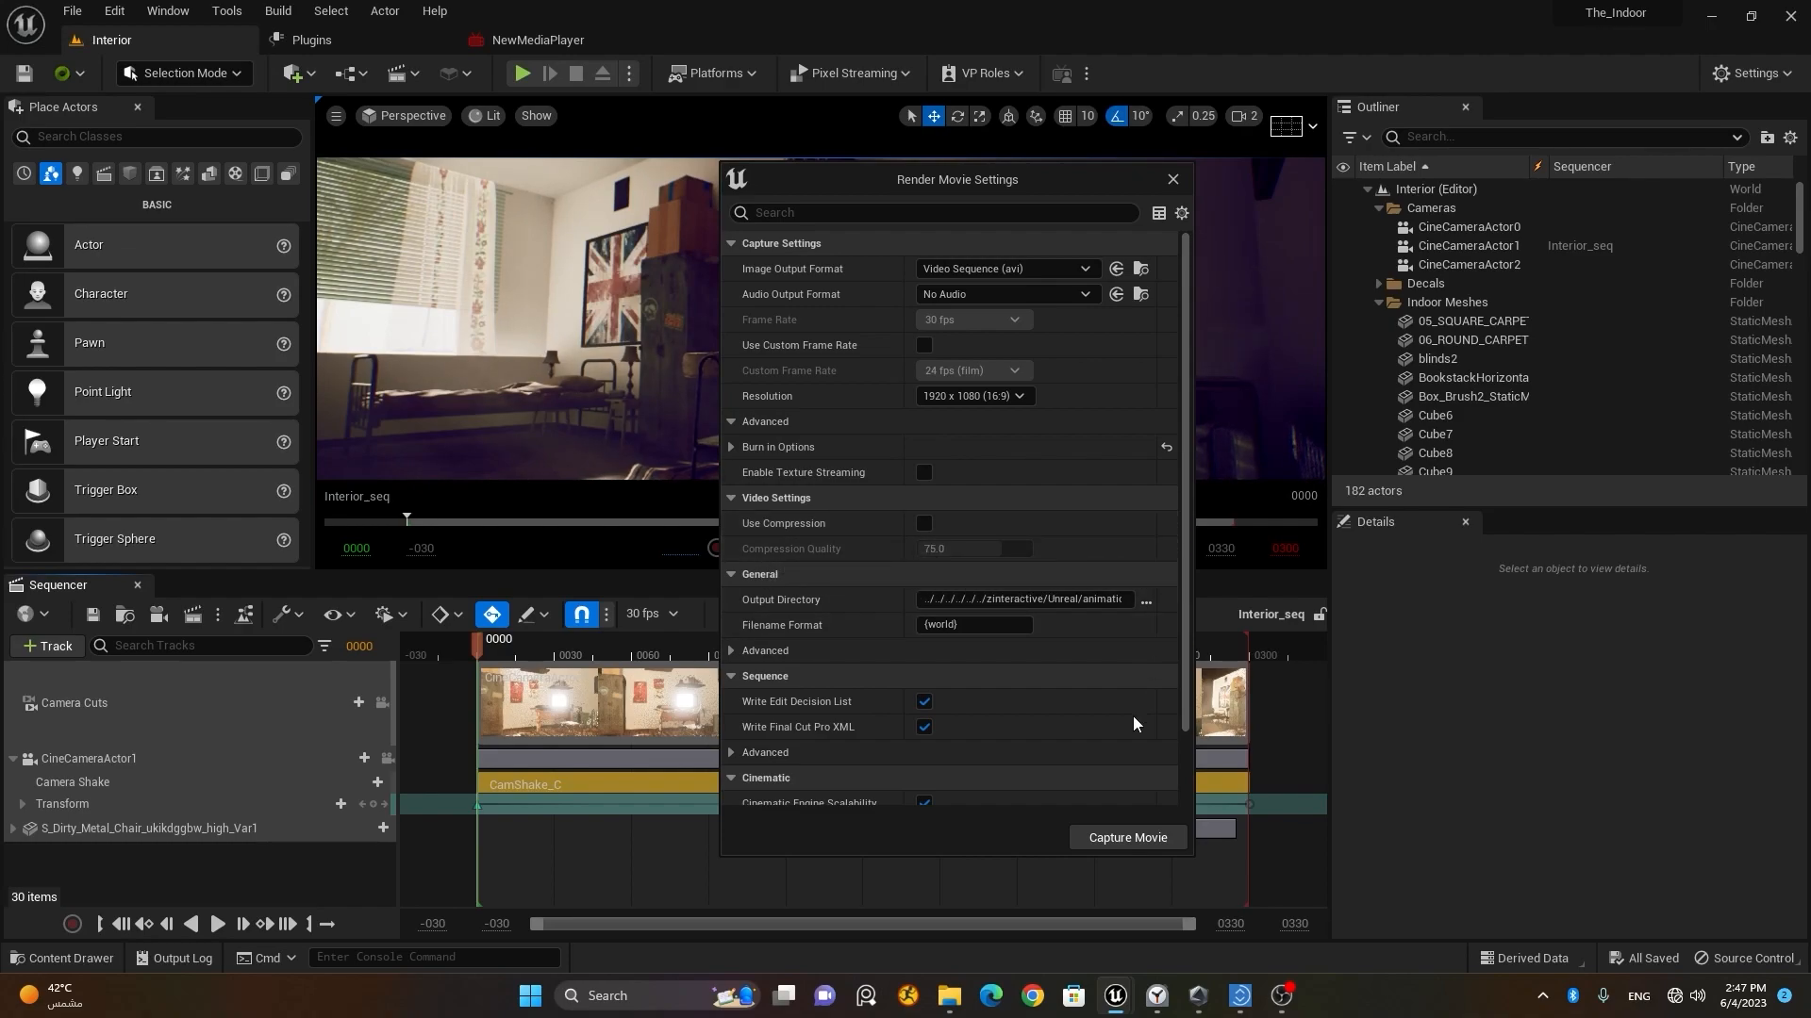
Step: Set the animation warm up frame count to 5 and both the delay before warm up and the delay before shot warm up to 3 s
scroll(1069, 658, "down", 2)
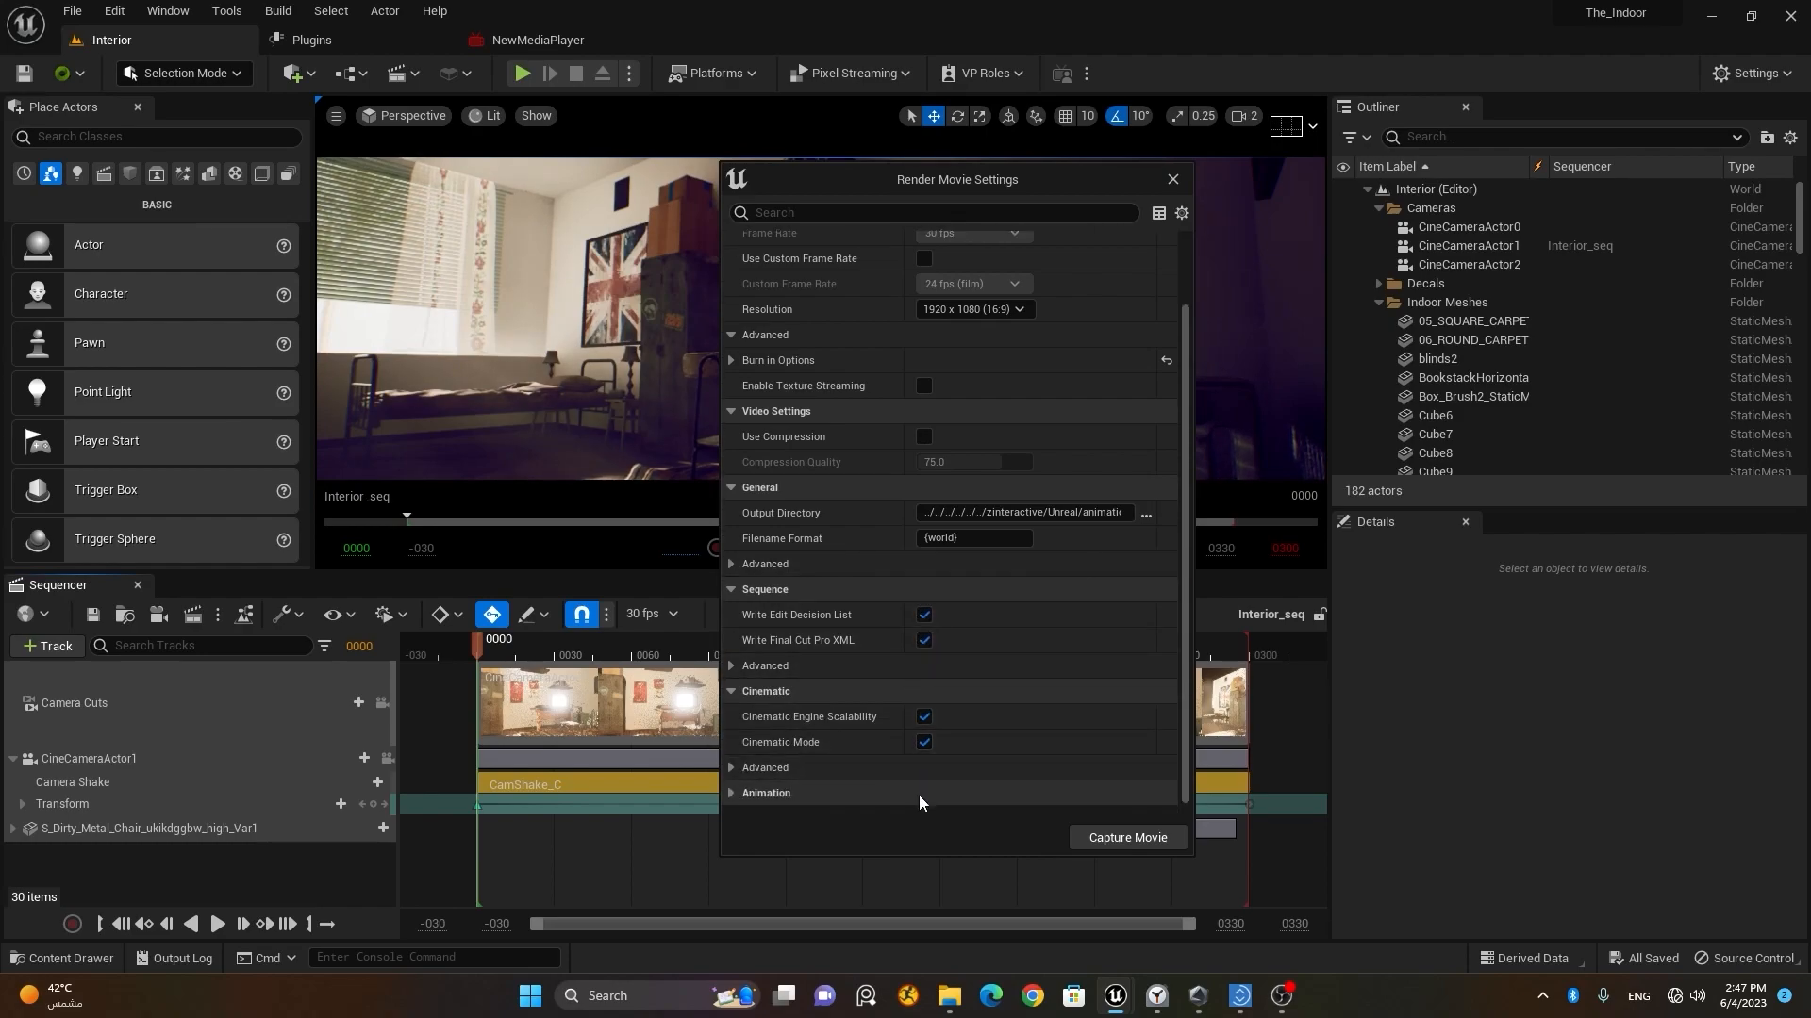
left_click(733, 793)
scroll(858, 688, "down", 5)
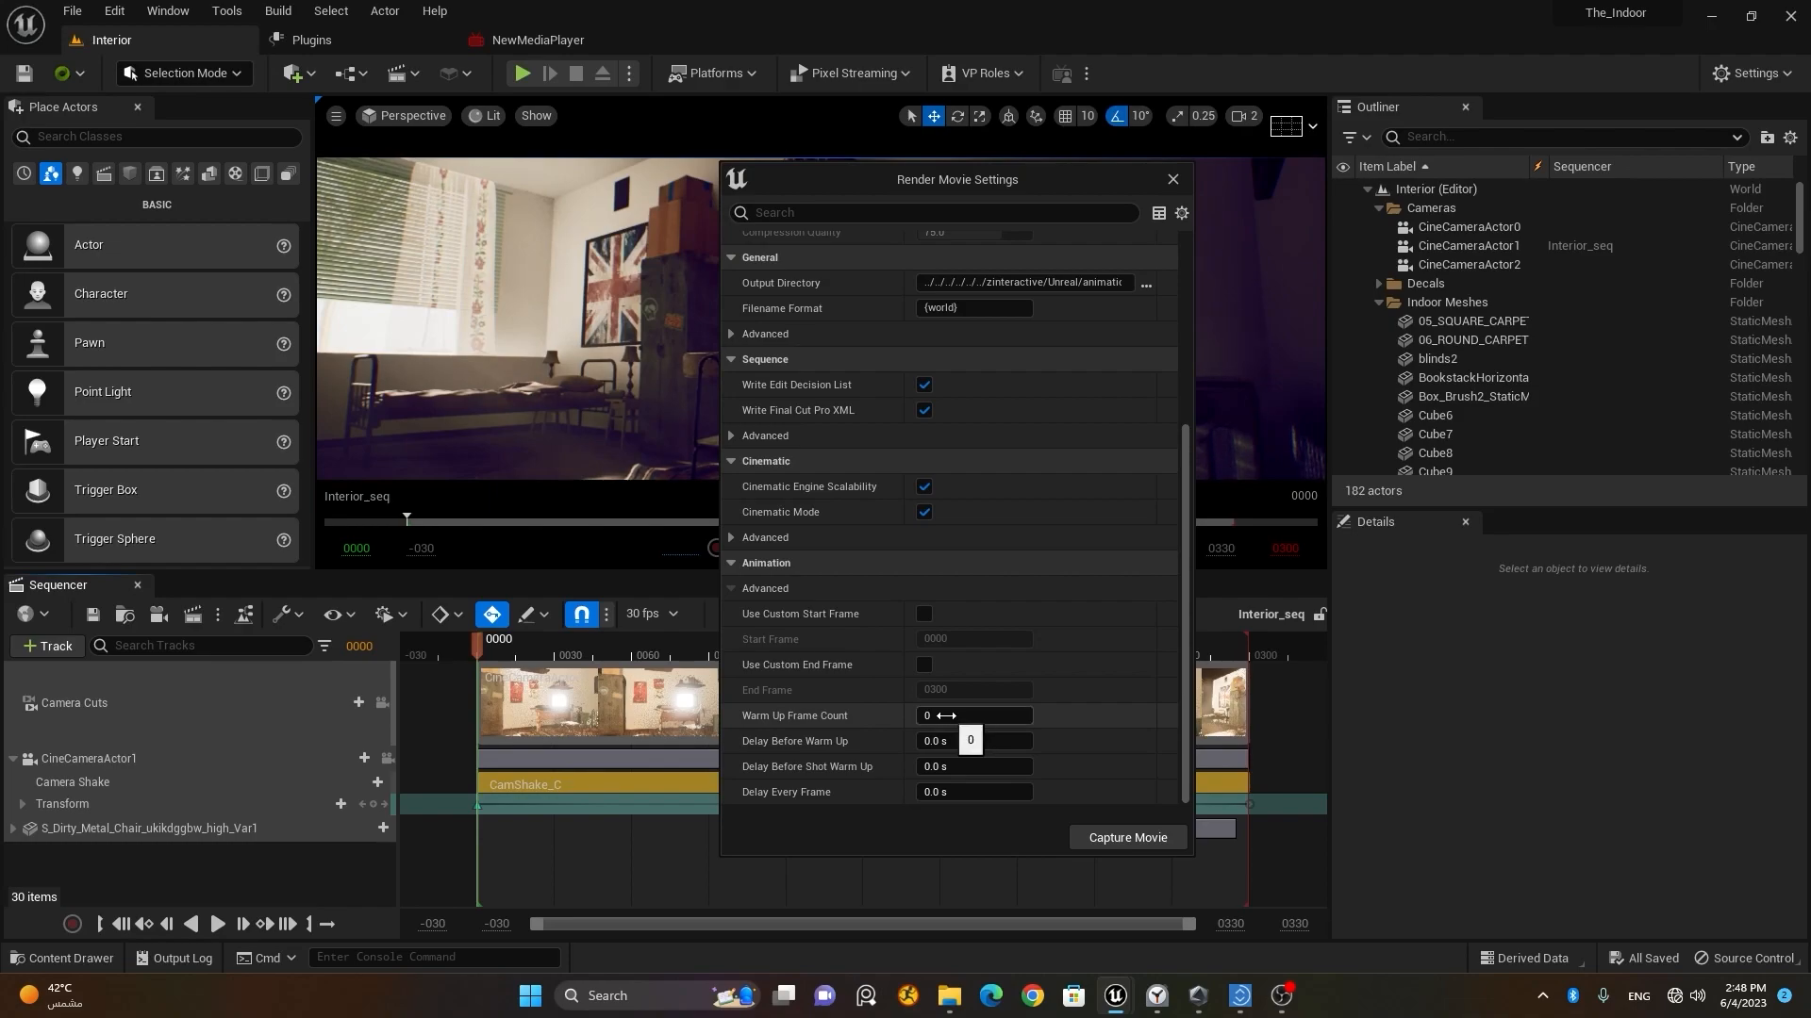
left_click(946, 716)
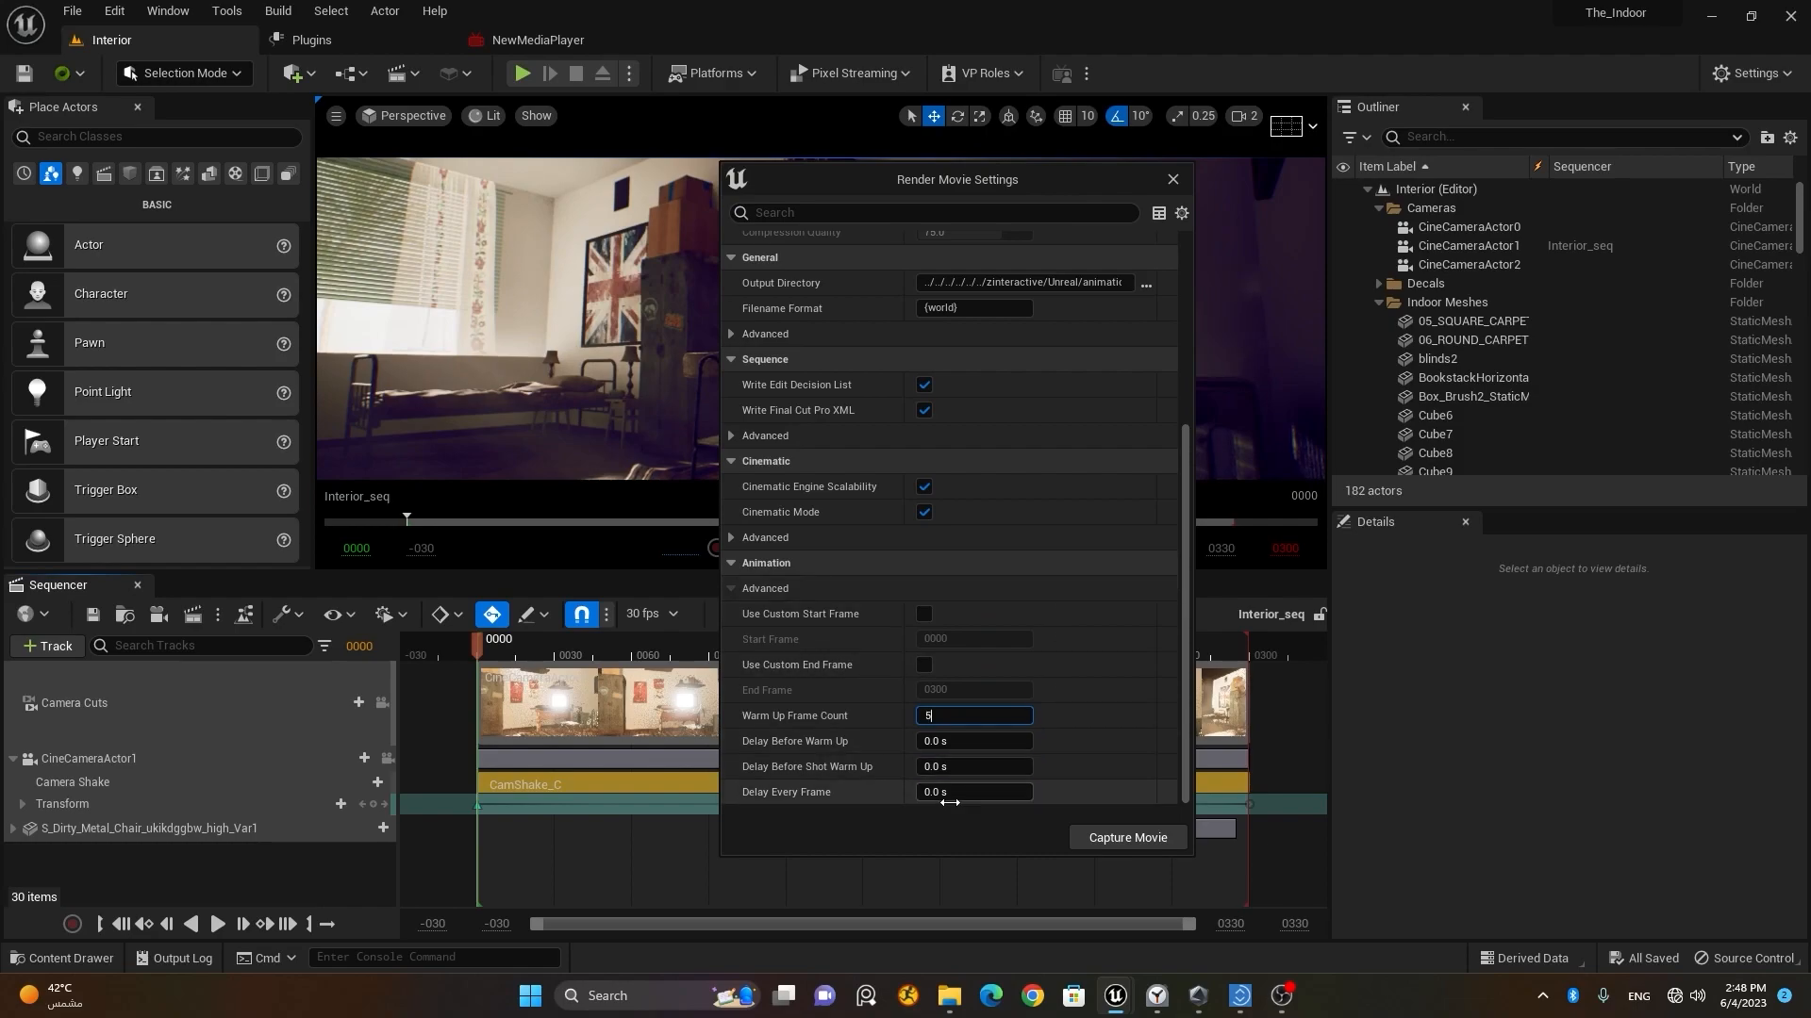
left_click(913, 823)
left_click(979, 745)
type("3")
left_click(999, 764)
type("3")
left_click(987, 792)
Step: Set the output directory to the Videos folder and try to capture the movie
scroll(1026, 570, "up", 2)
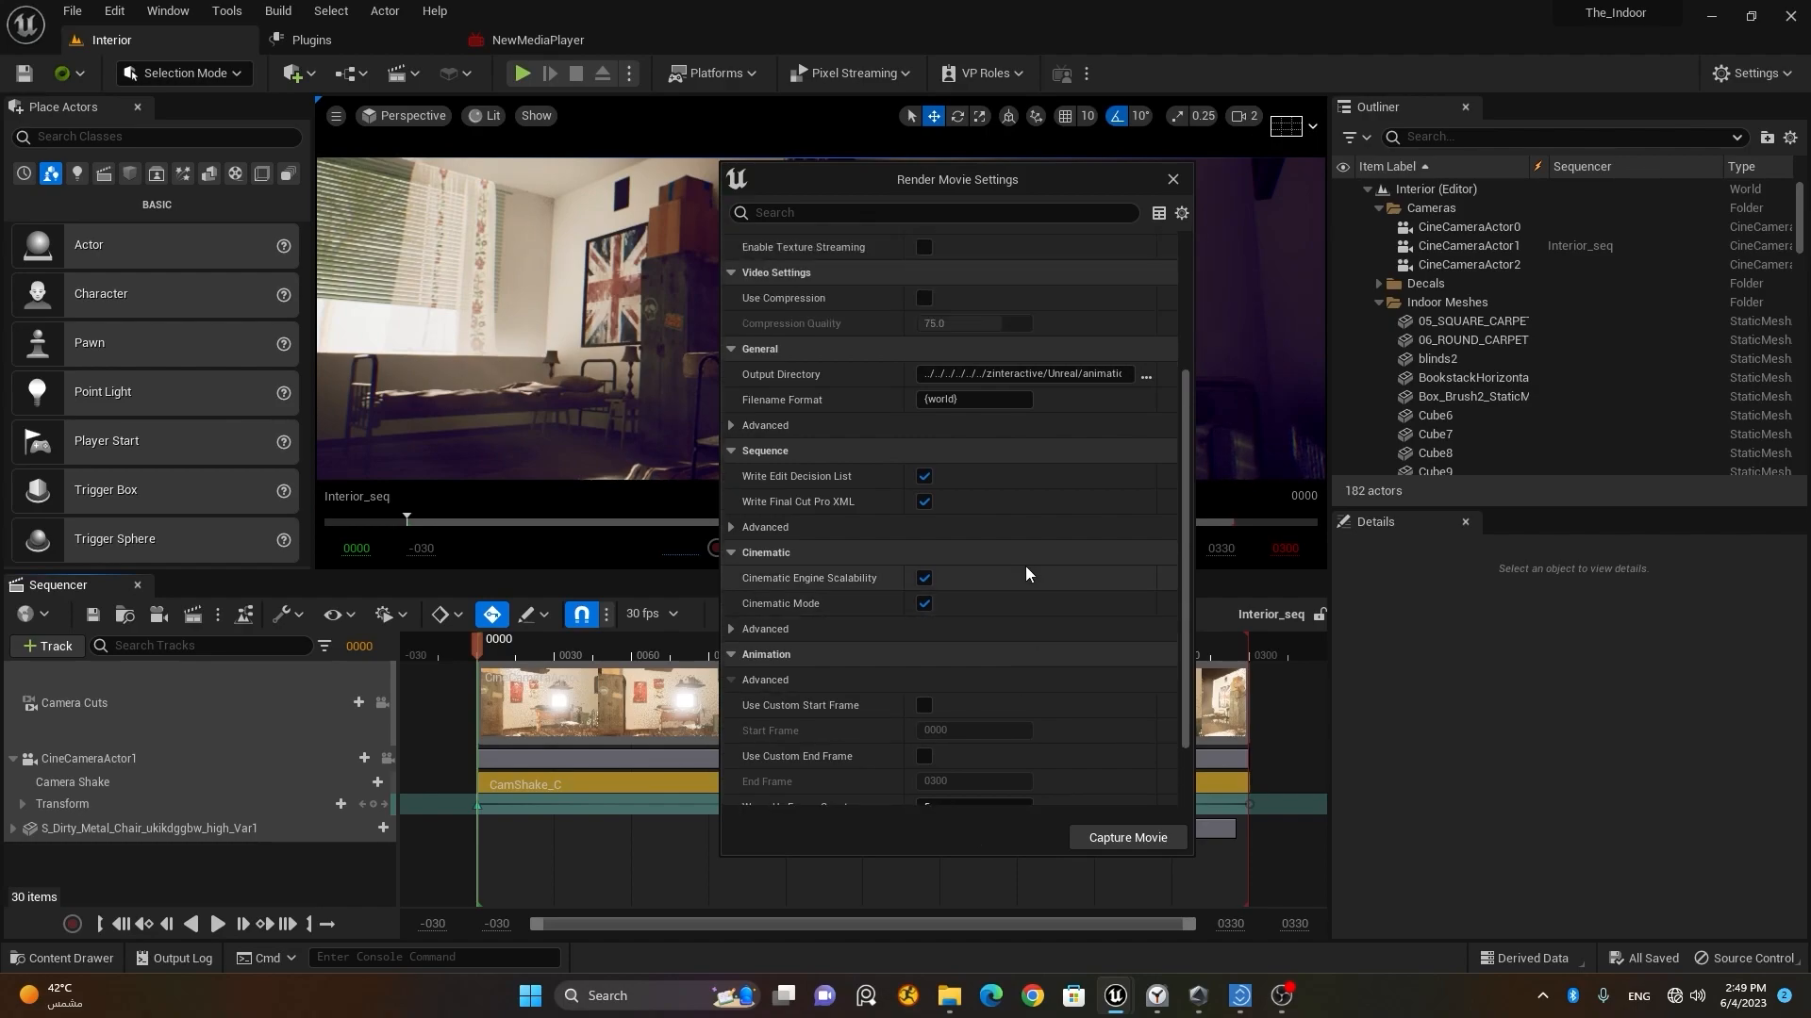
scroll(1025, 566, "up", 2)
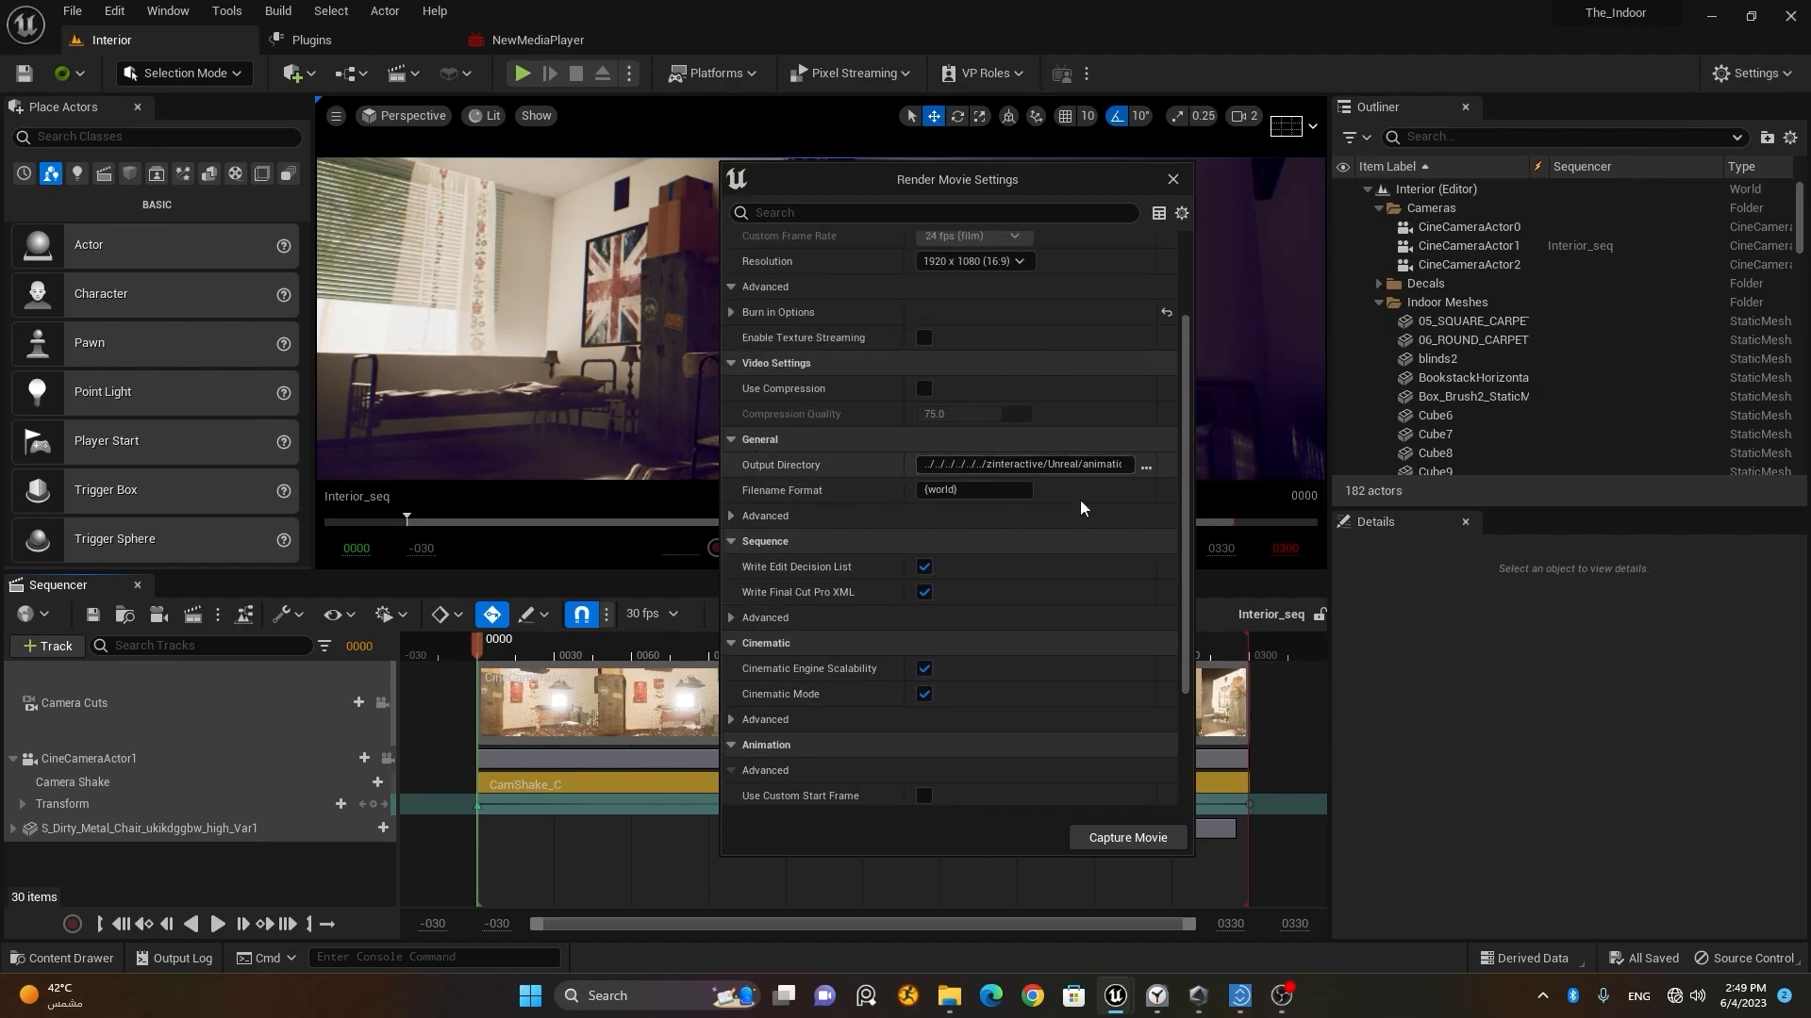
left_click(1145, 466)
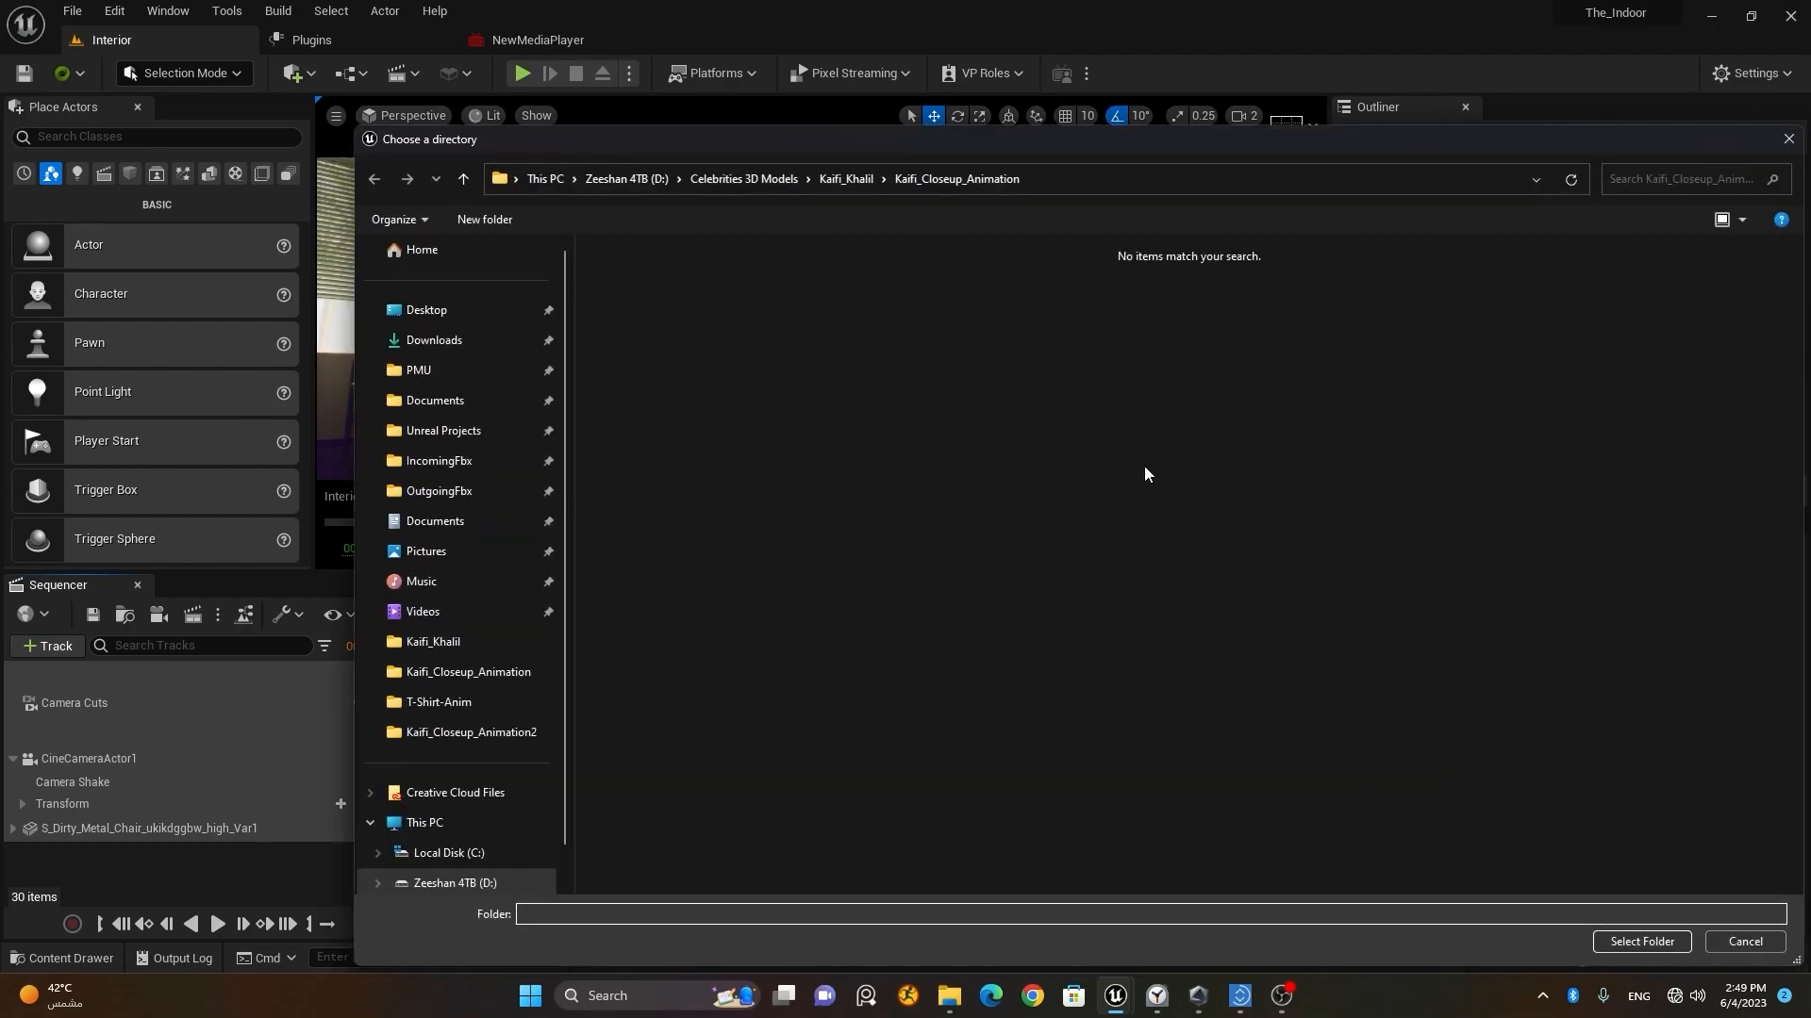
left_click(458, 611)
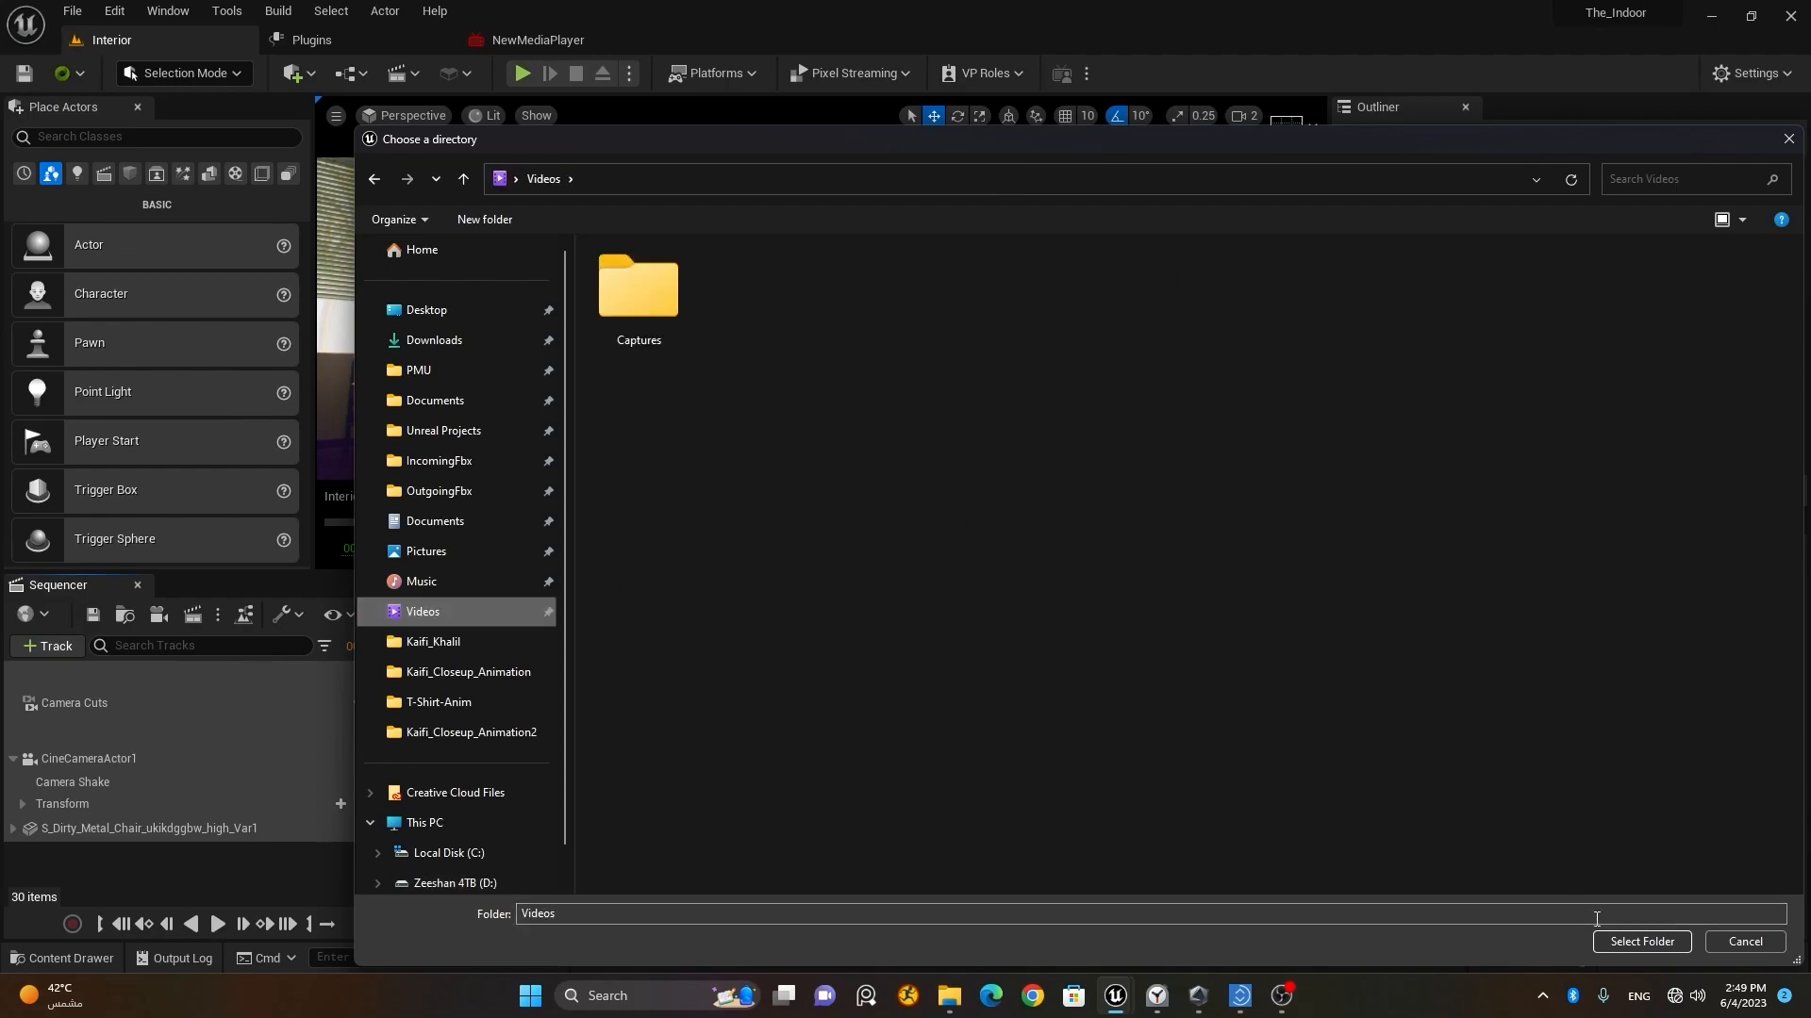
left_click(1659, 941)
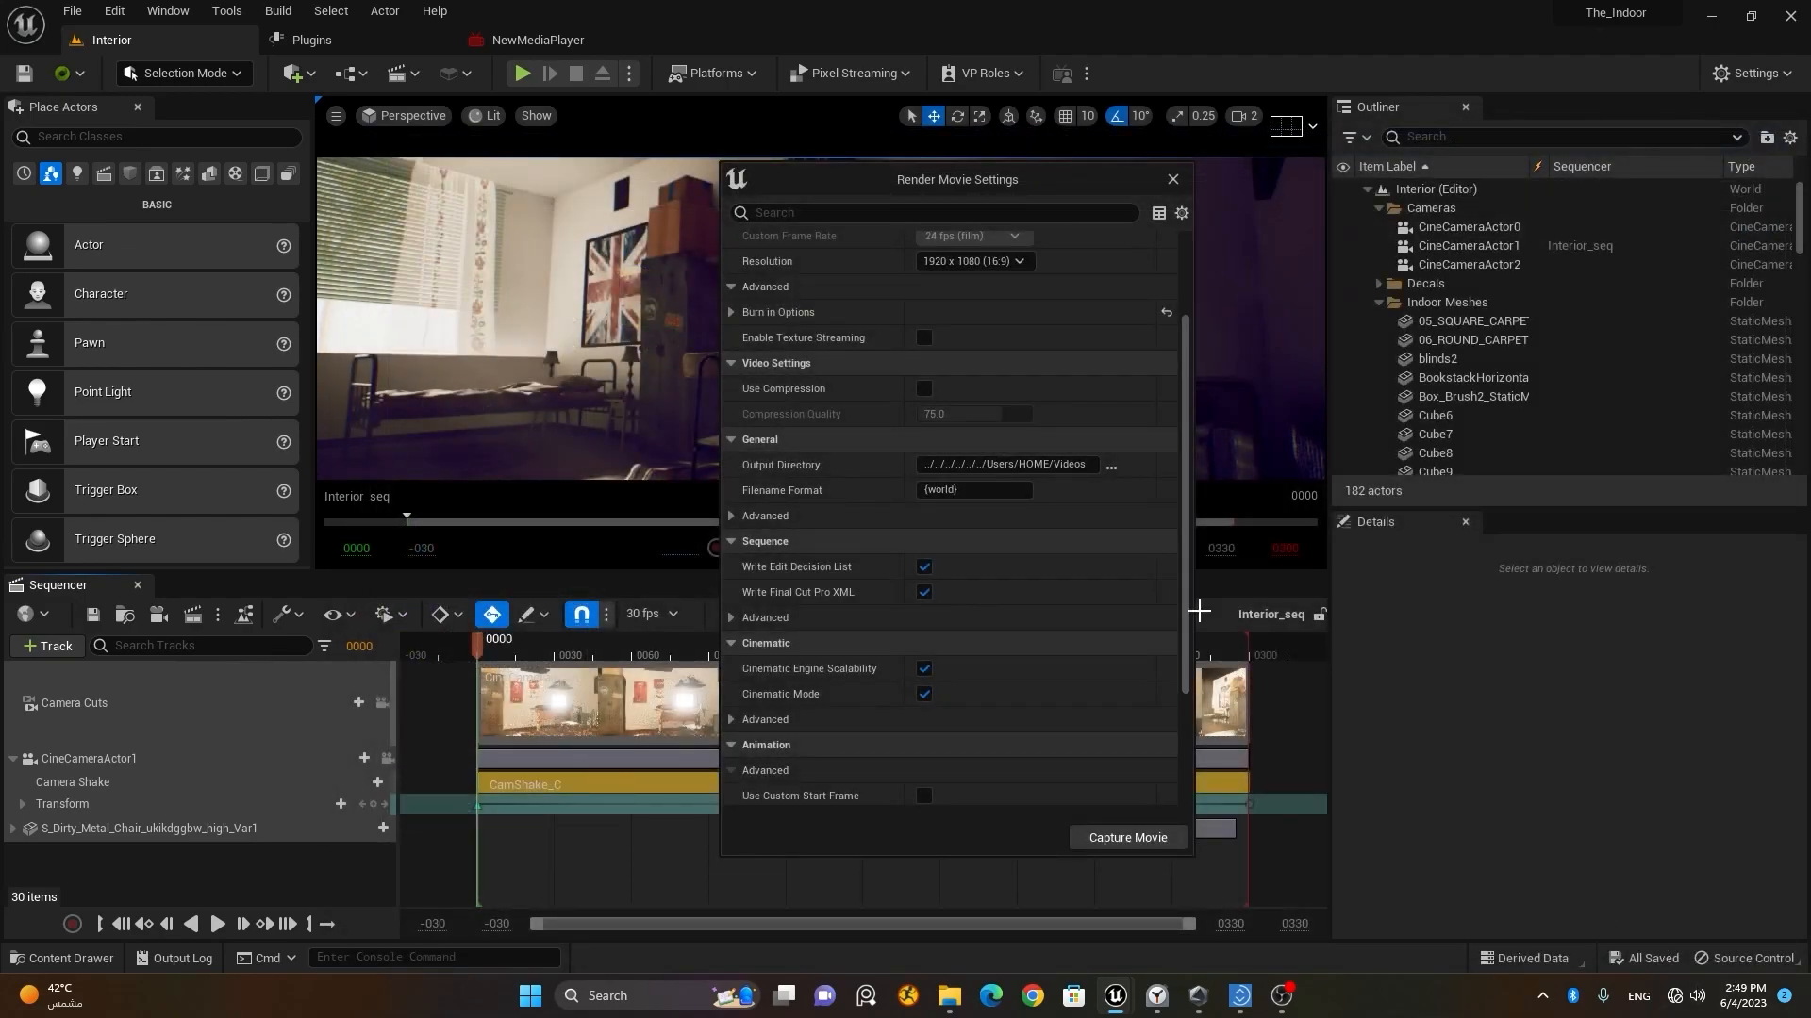
left_click(1127, 837)
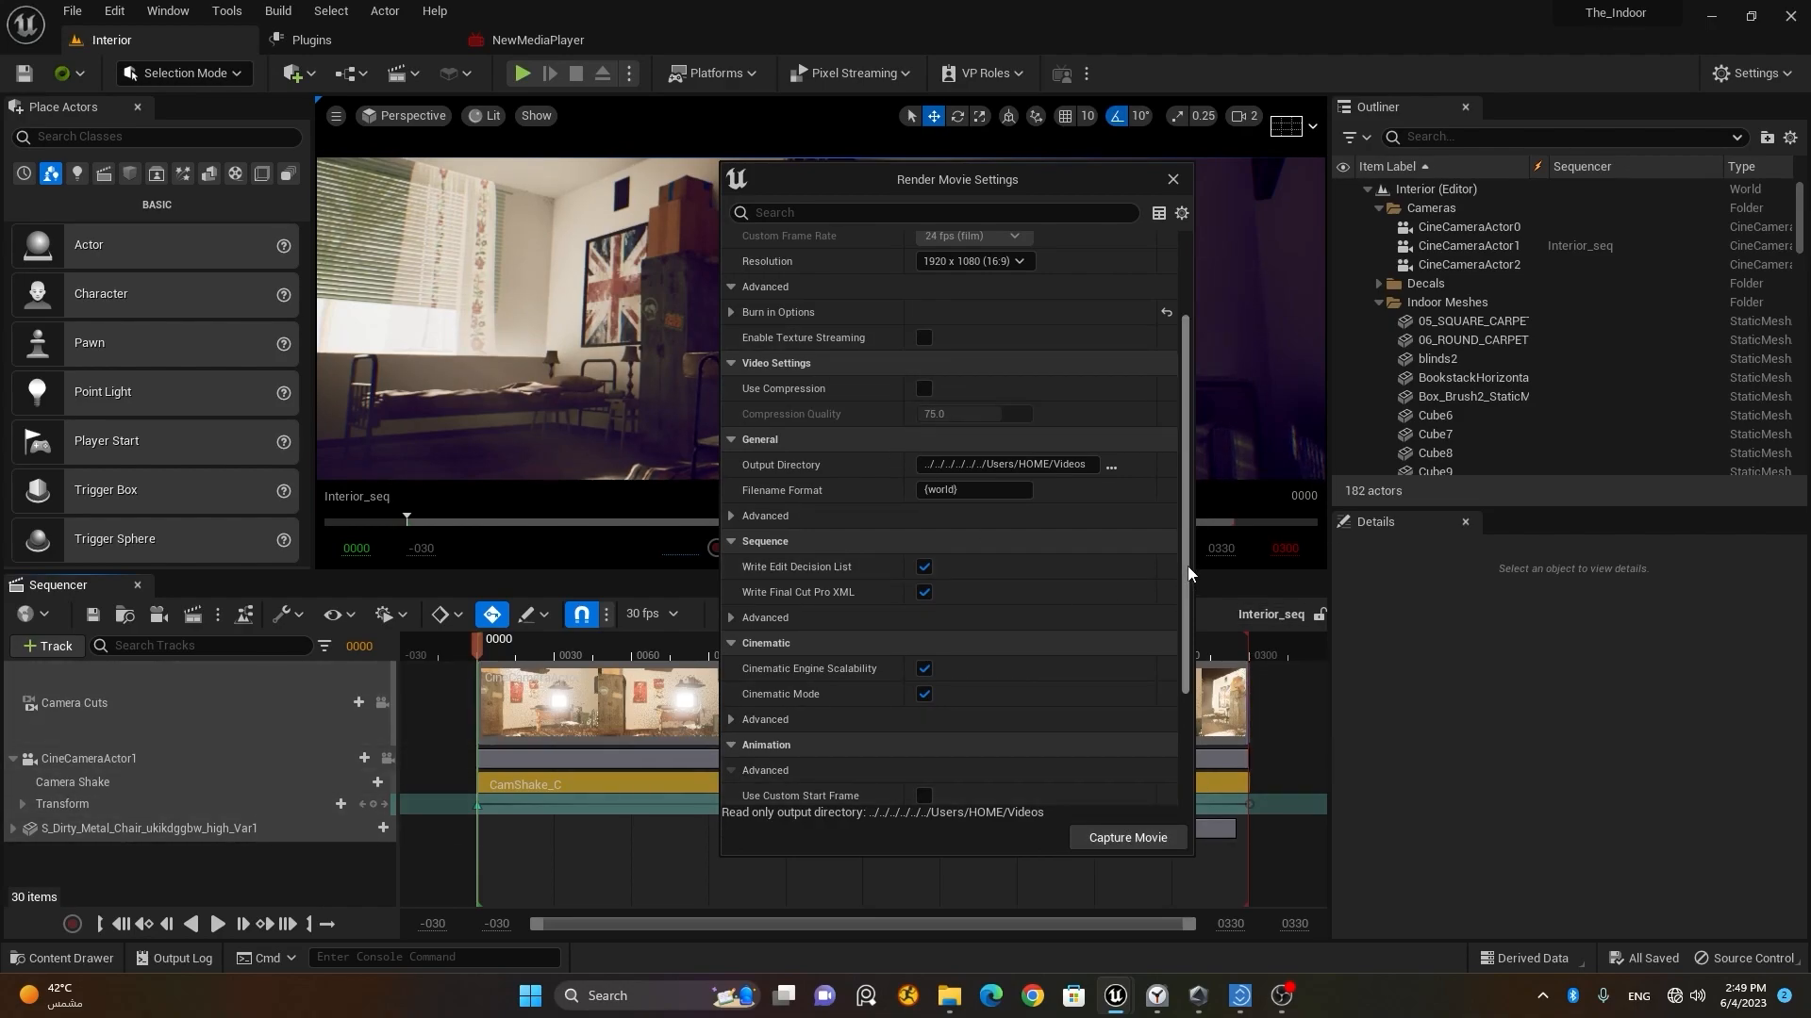
Step: Review the capture, output and animation settings of the movie render
scroll(1190, 574, "up", 3)
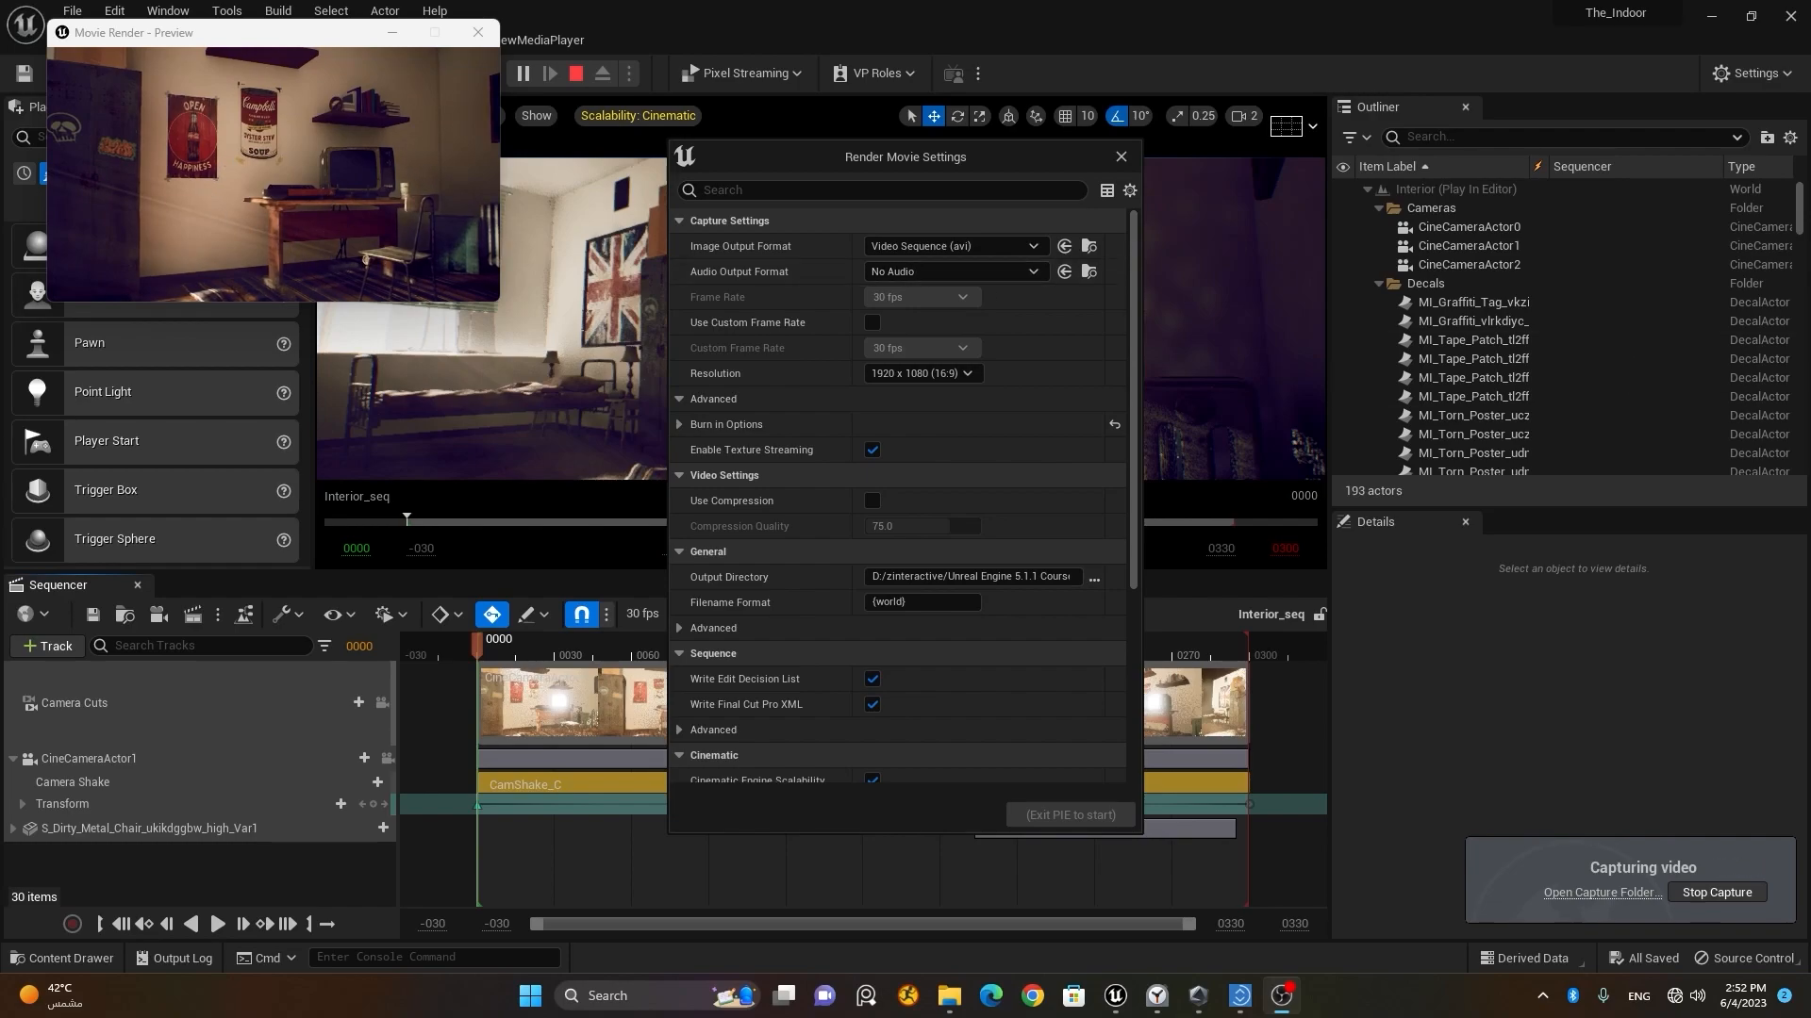
scroll(901, 491, "down", 3)
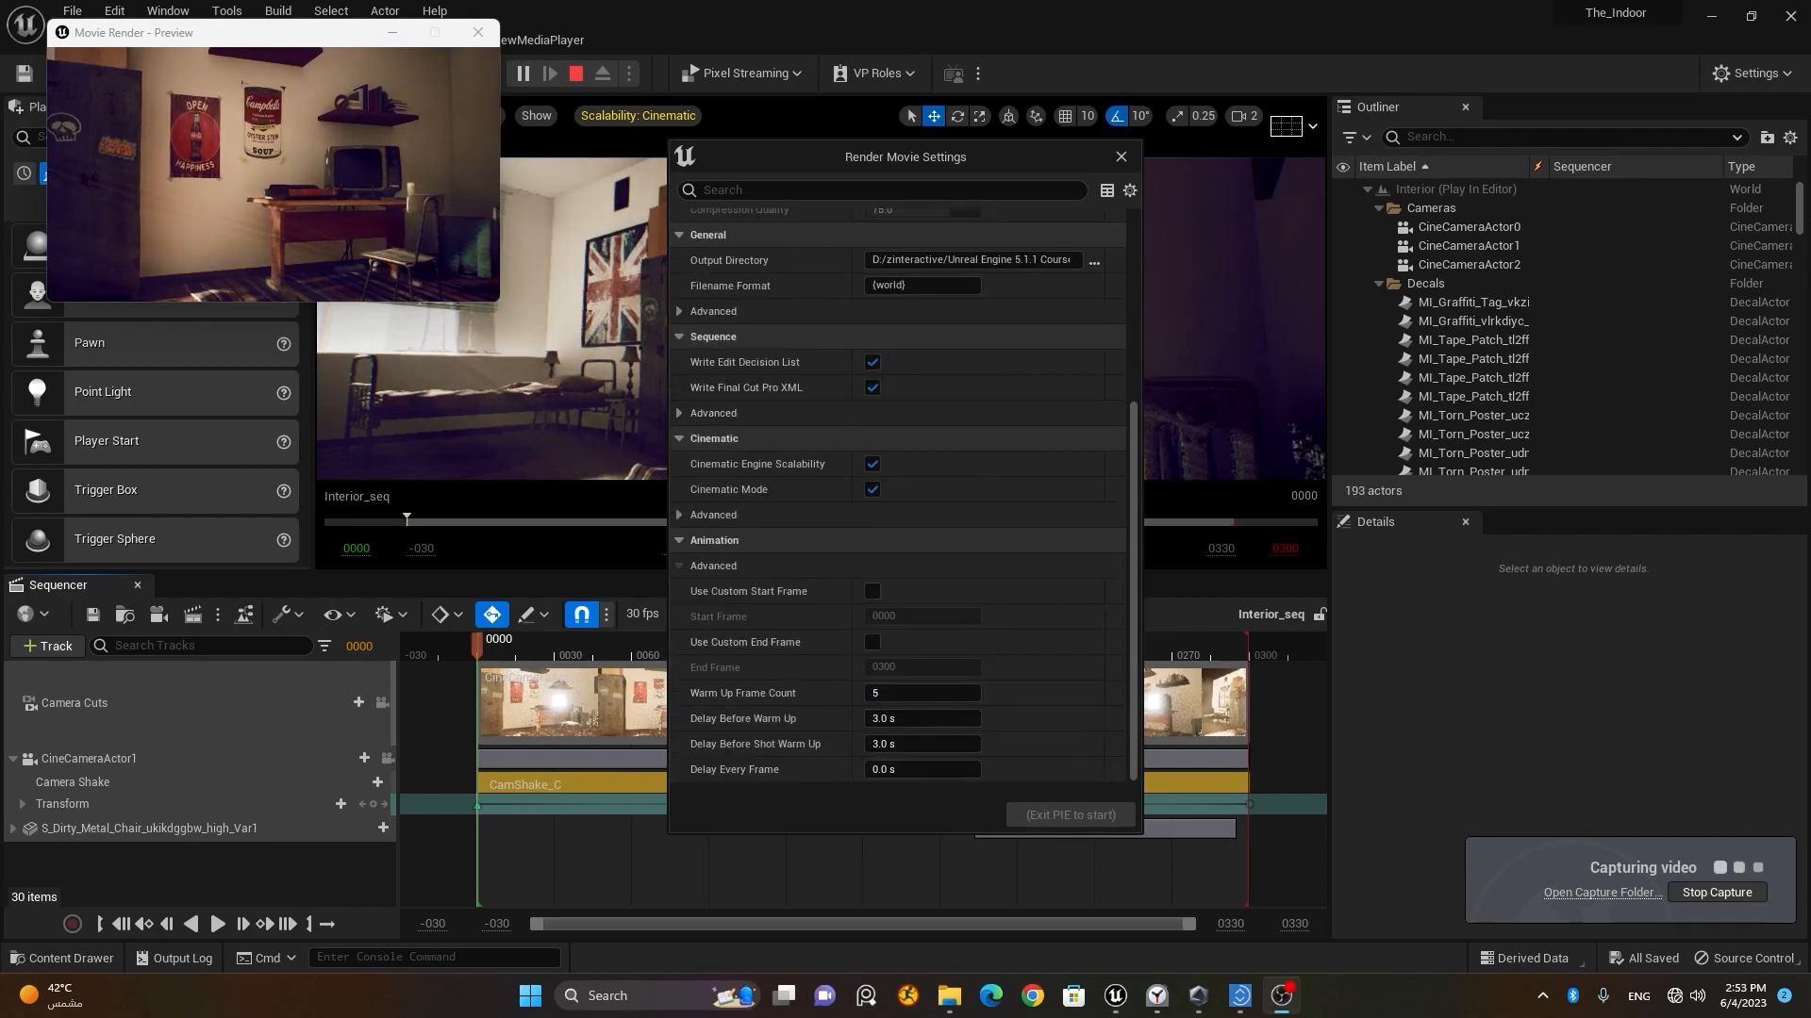
scroll(1090, 411, "up", 3)
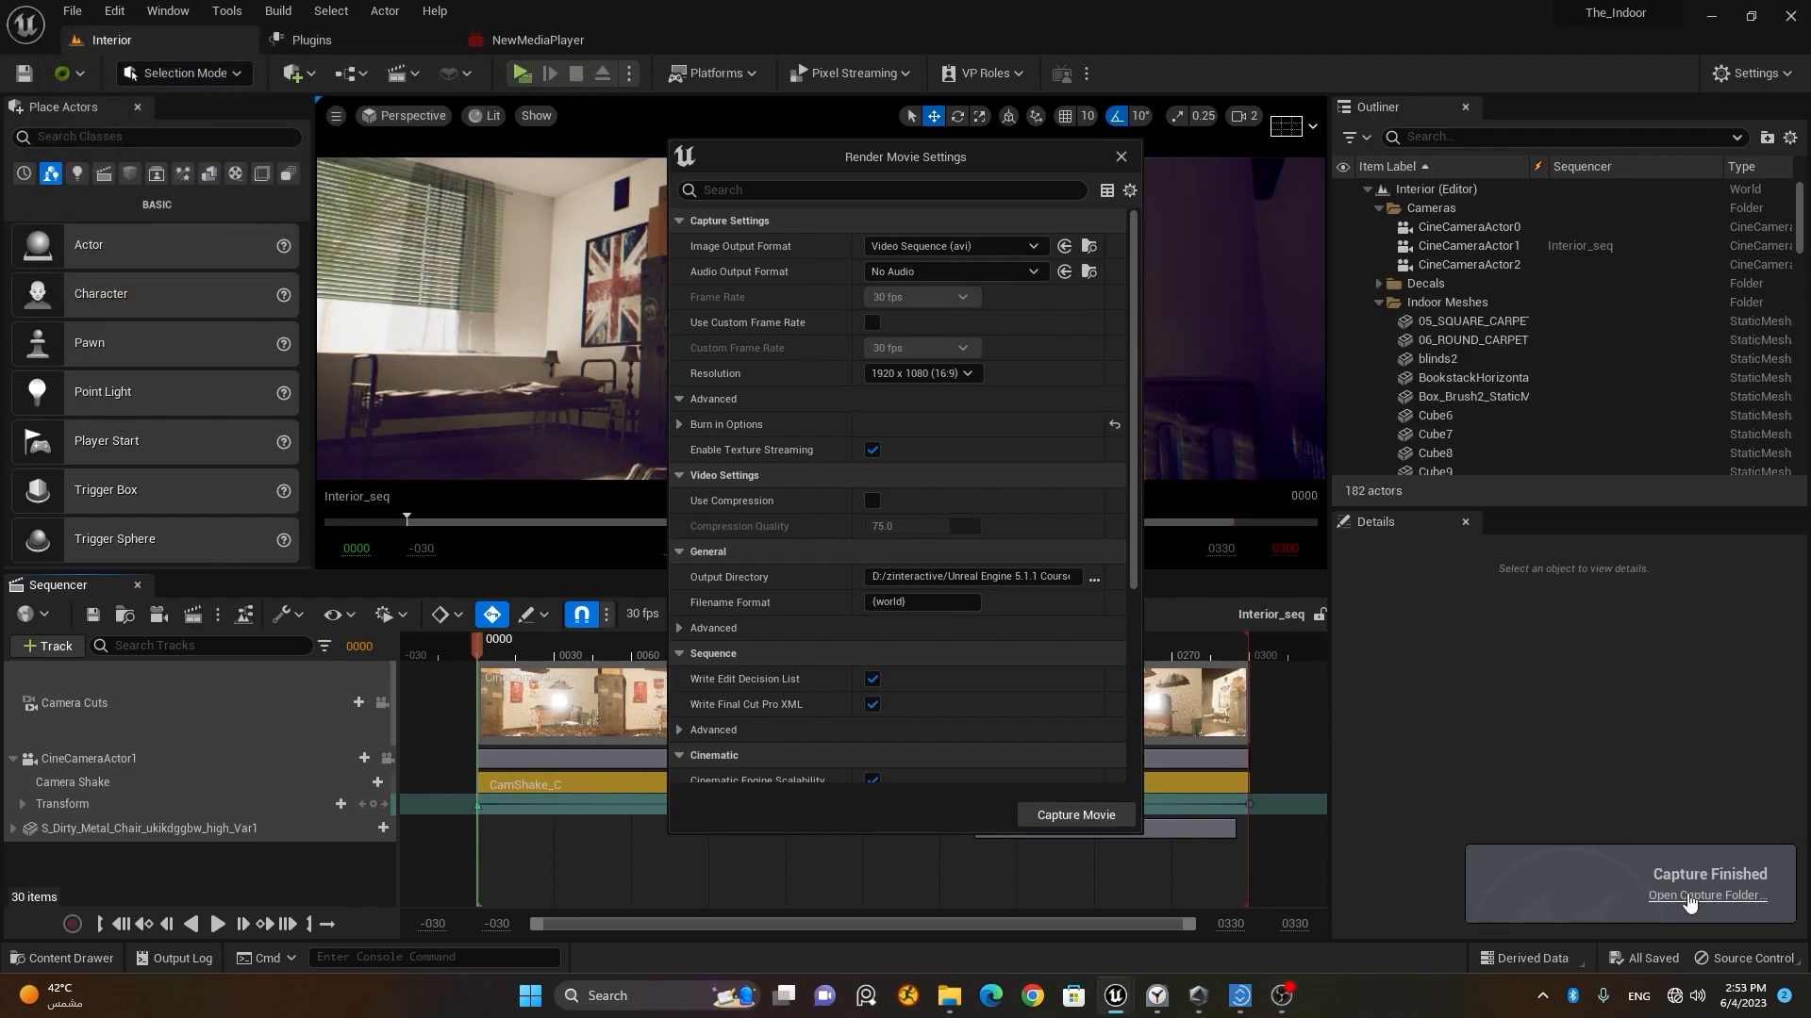
Step: Open the capture folder and play Interior_(2).avi with VLC media player as the default app for .avi files, then minimize the folder
left_click(1687, 895)
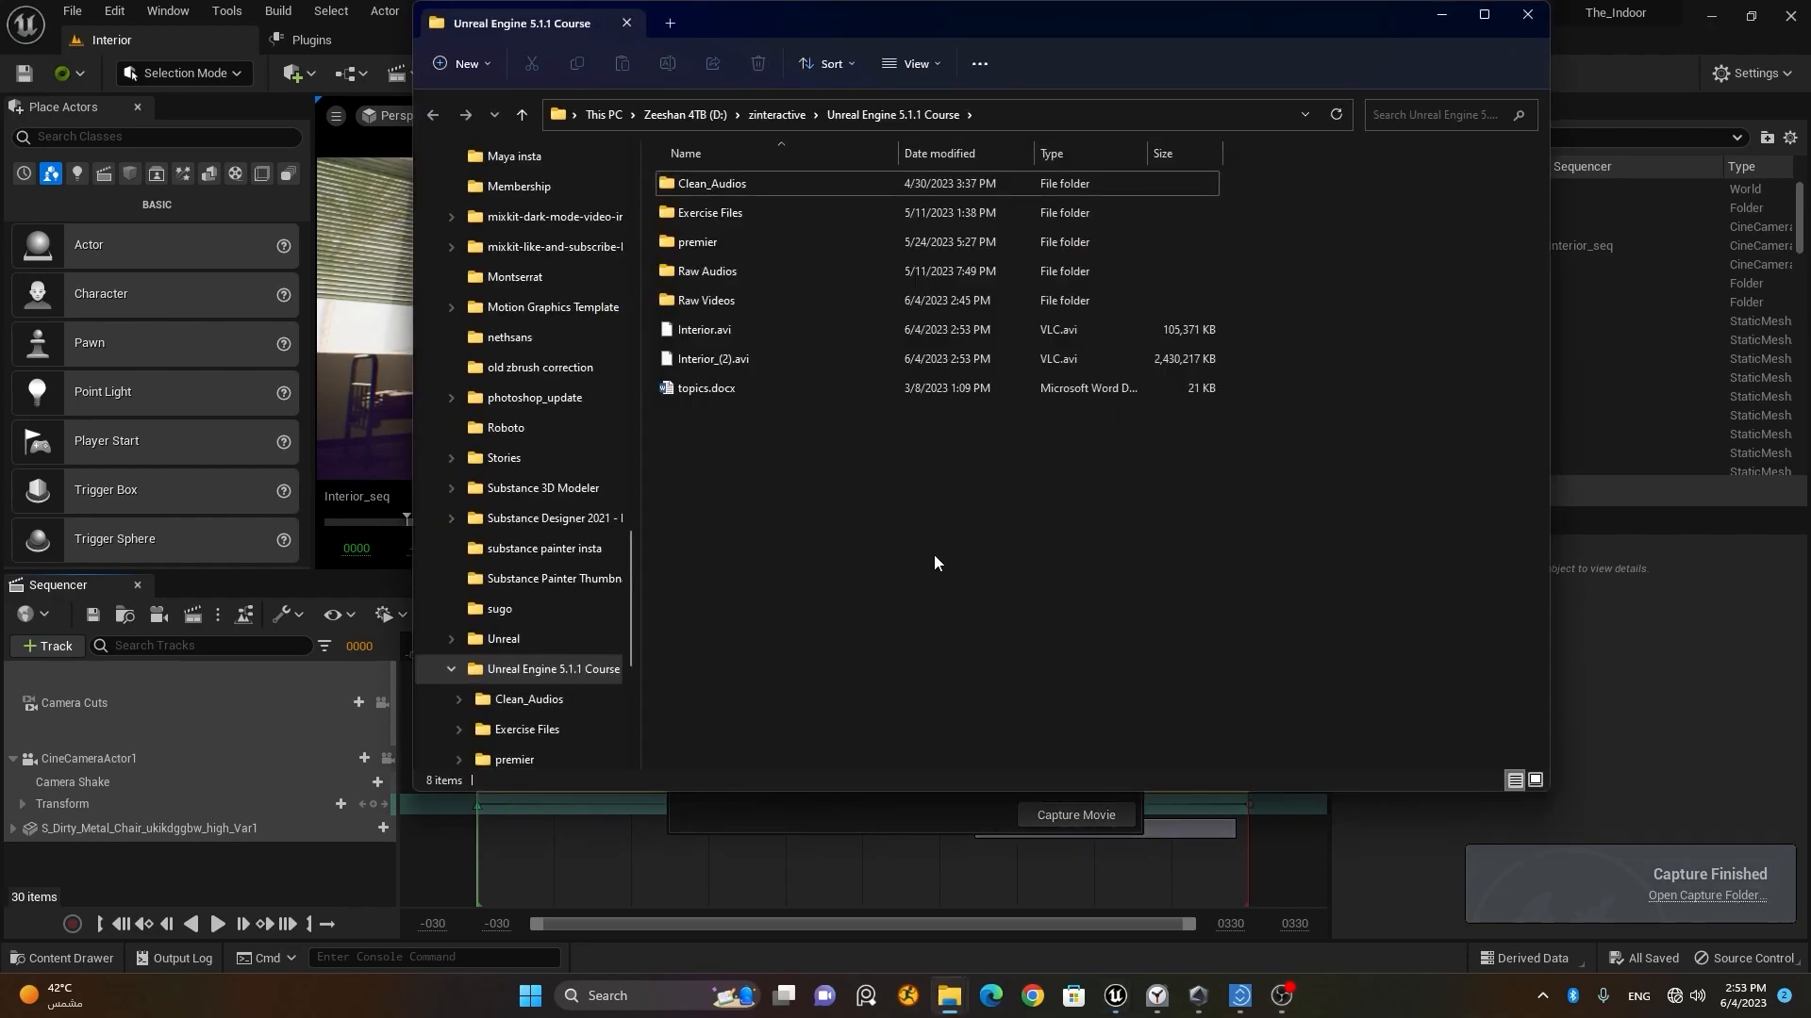
left_click(800, 360)
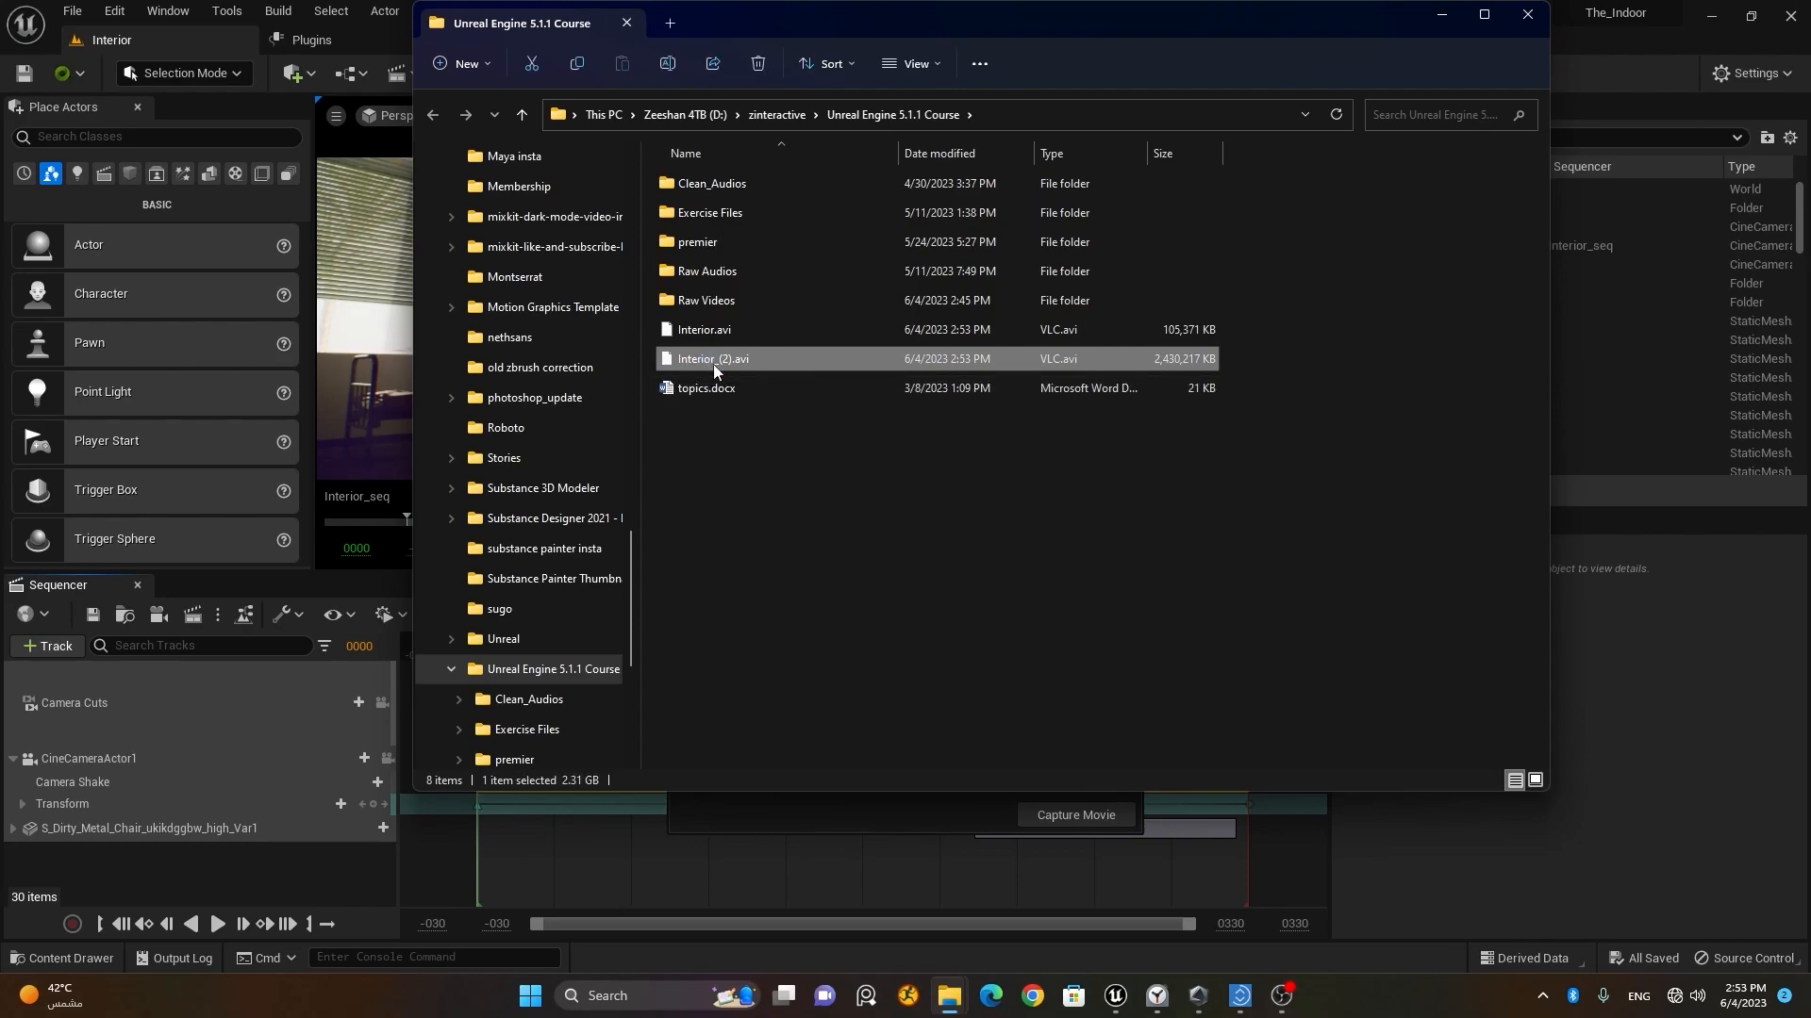
double_click(698, 359)
left_click(795, 387)
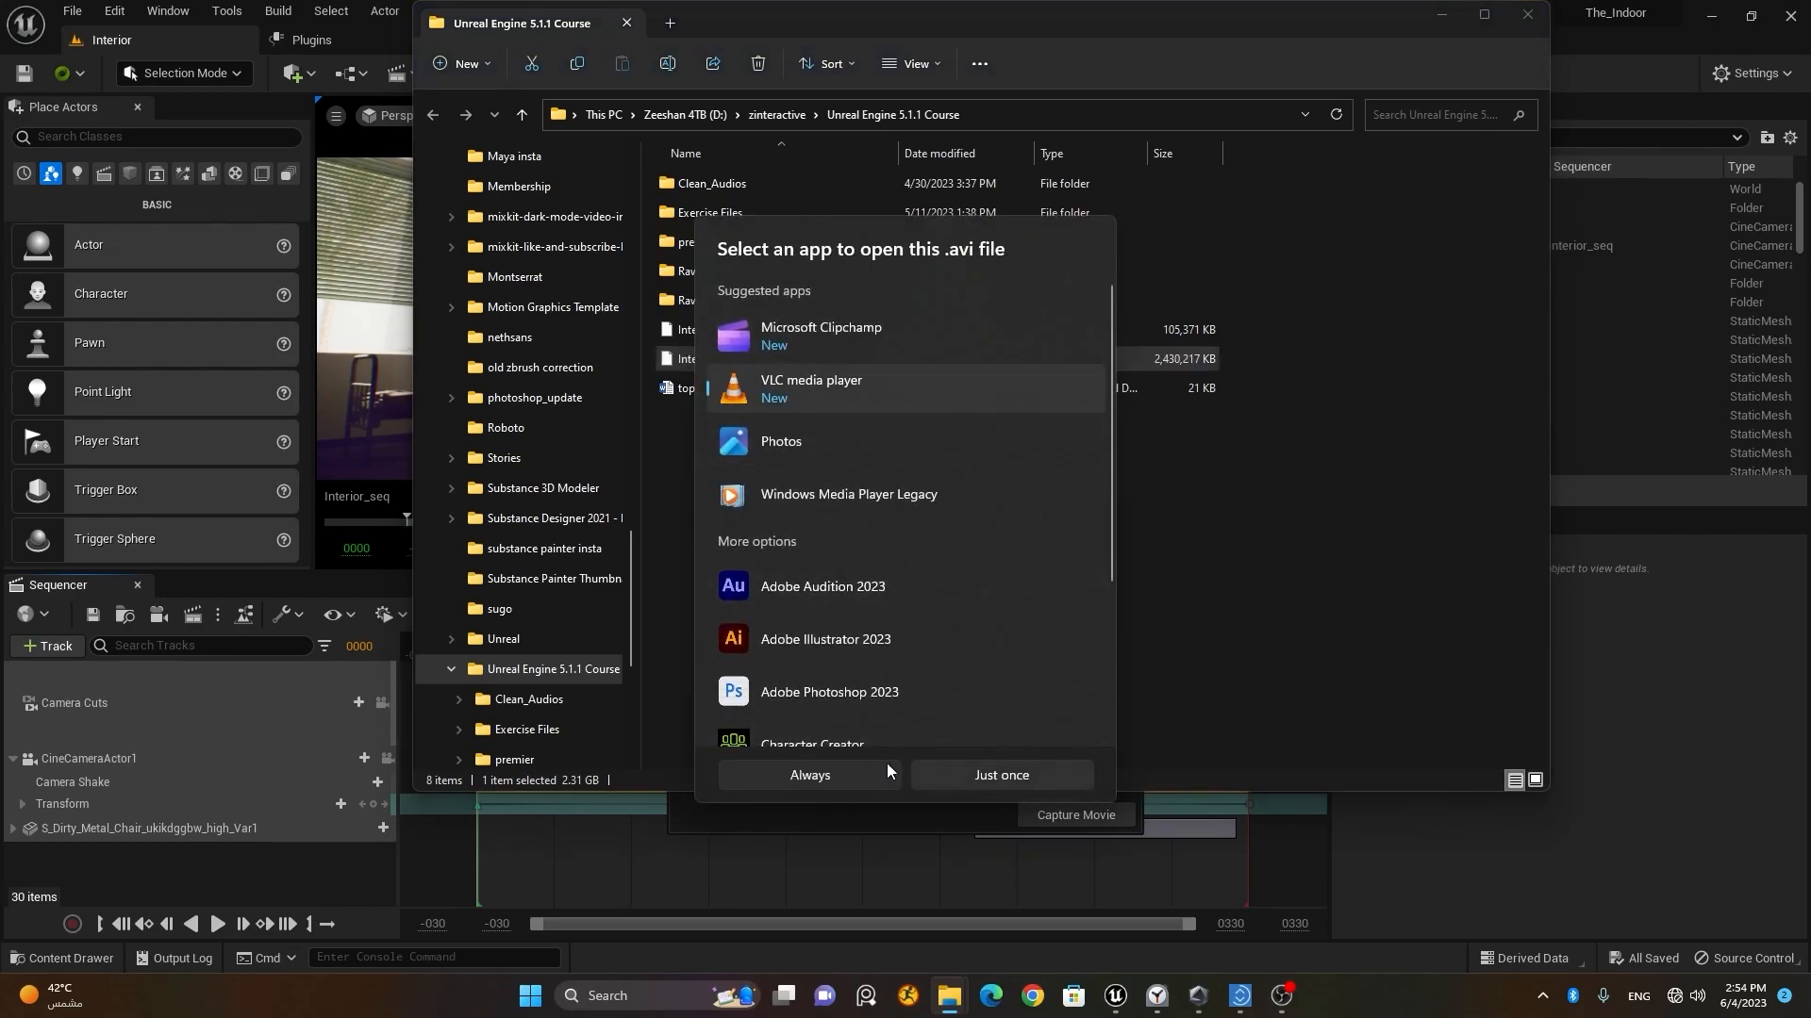
left_click(862, 772)
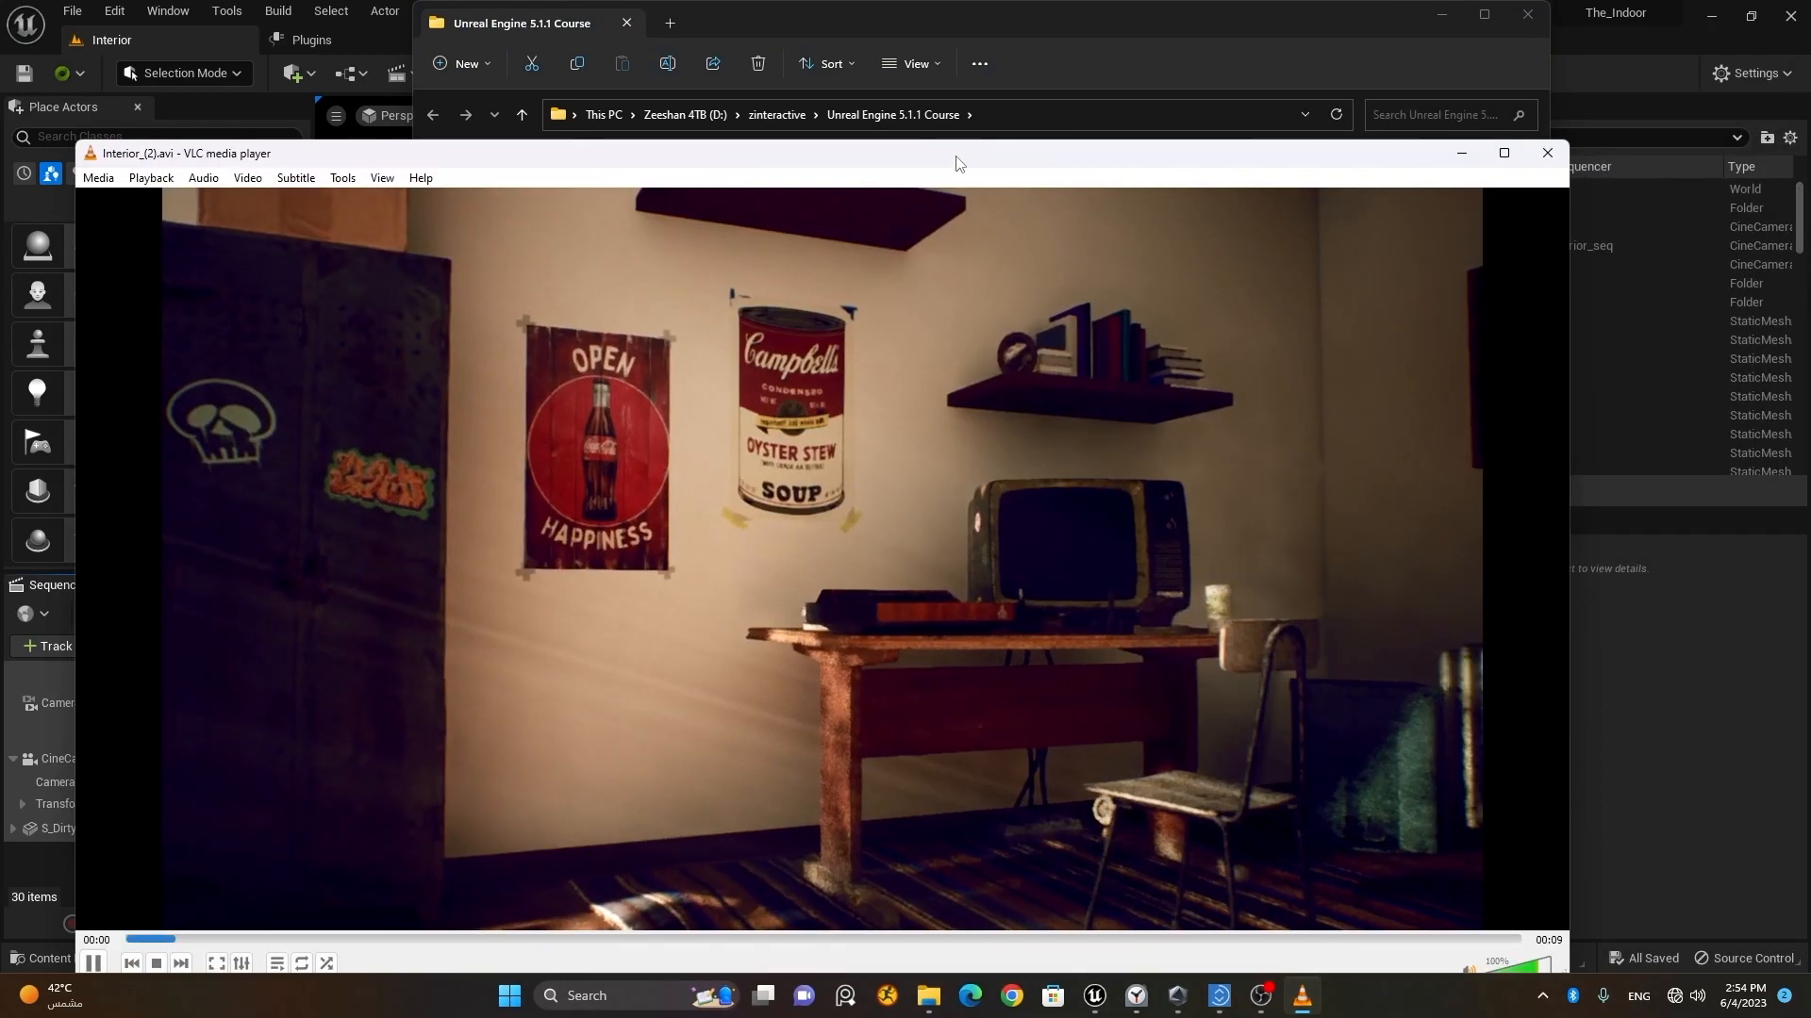
double_click(959, 158)
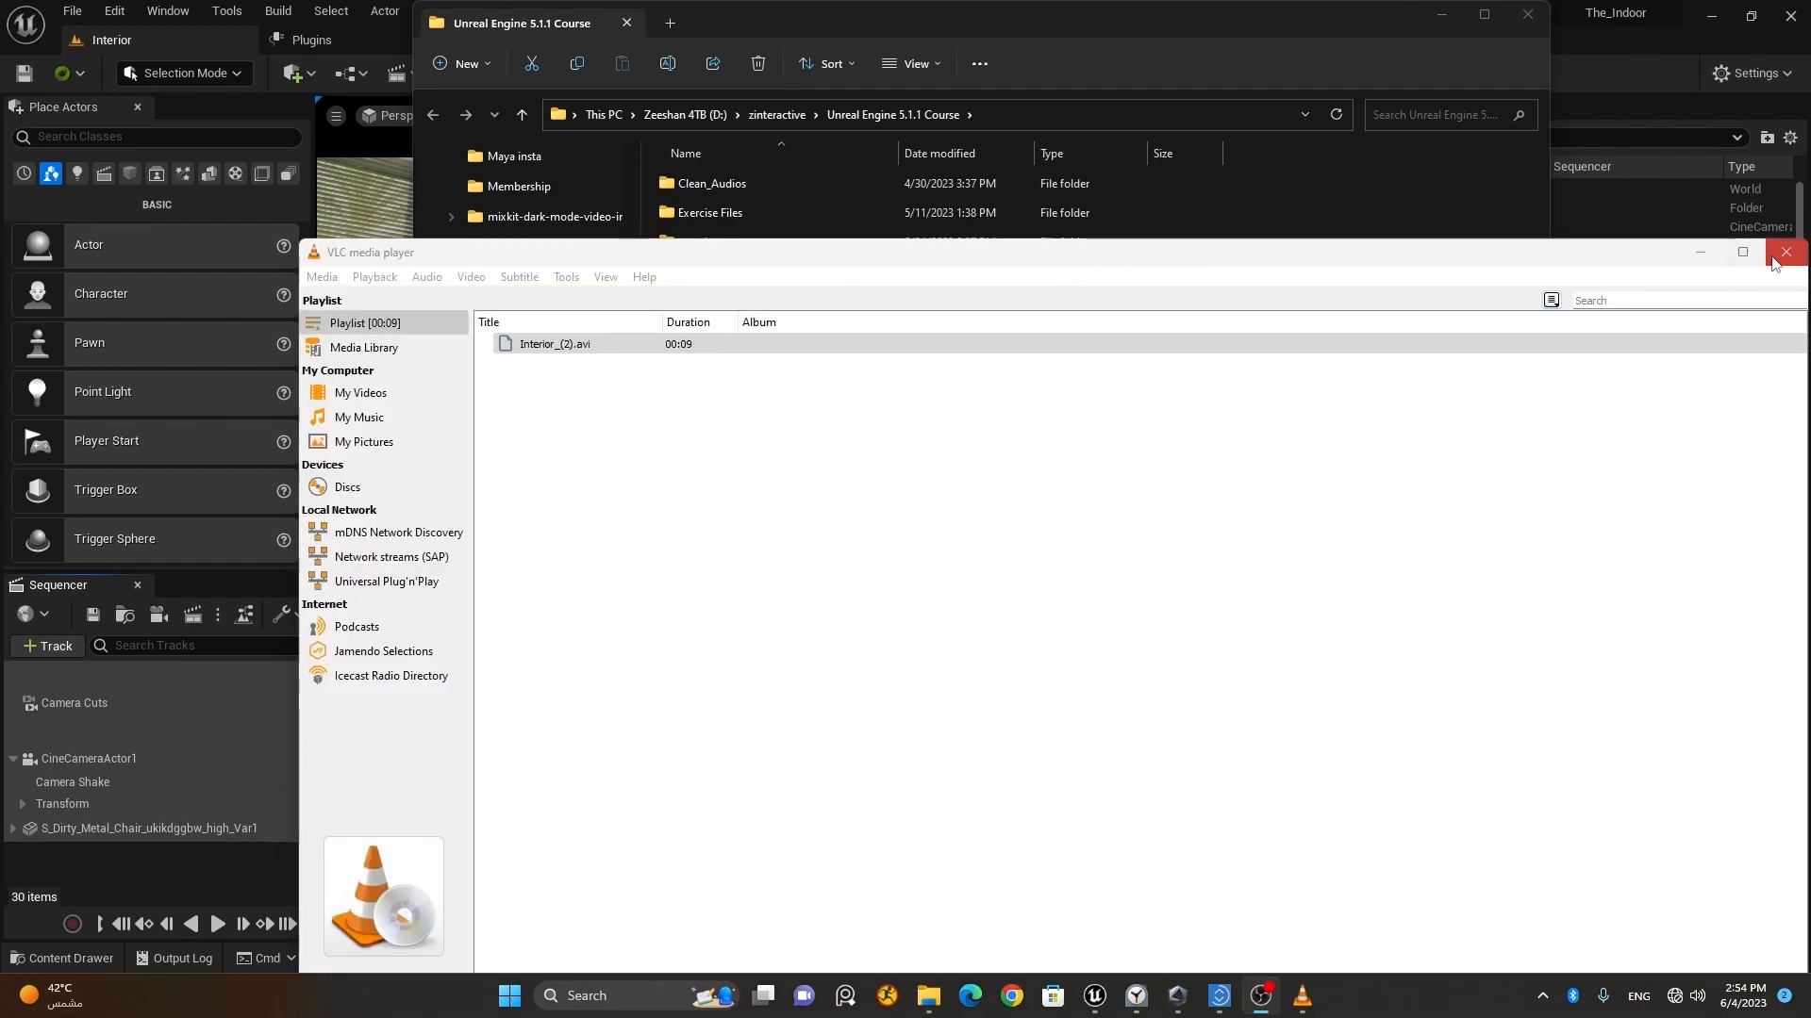
left_click(1773, 262)
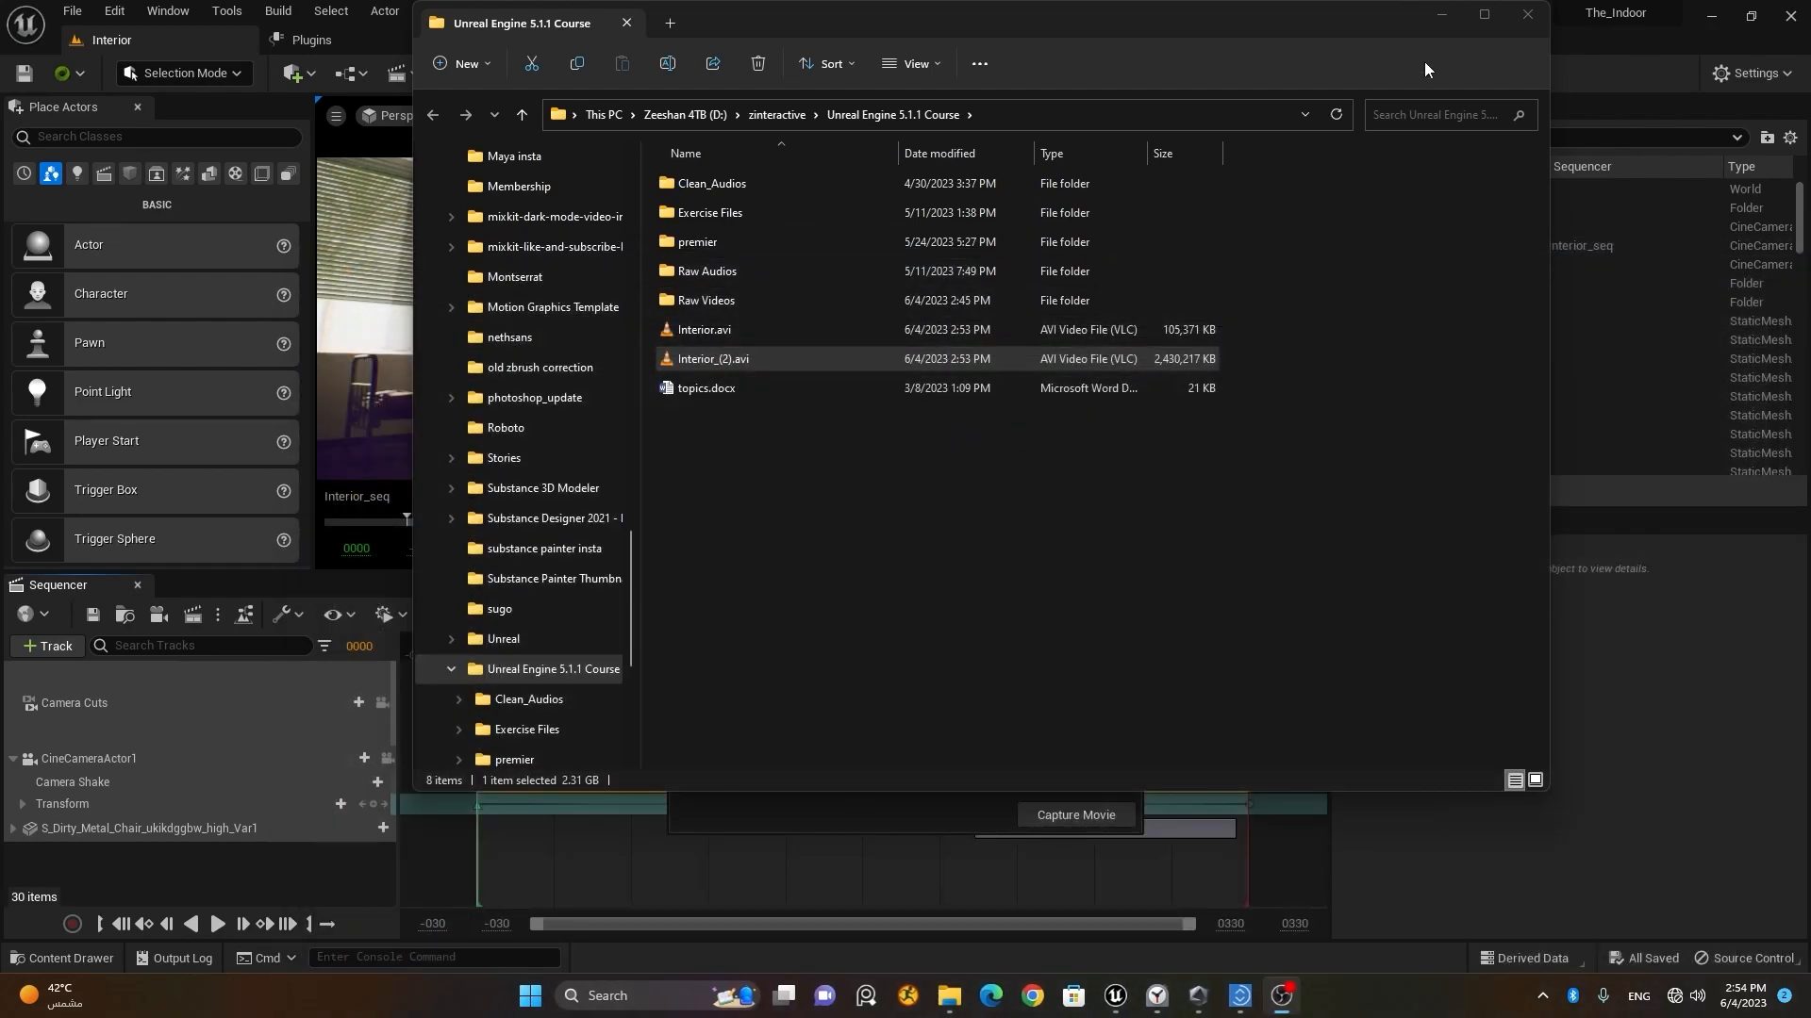
left_click(1441, 20)
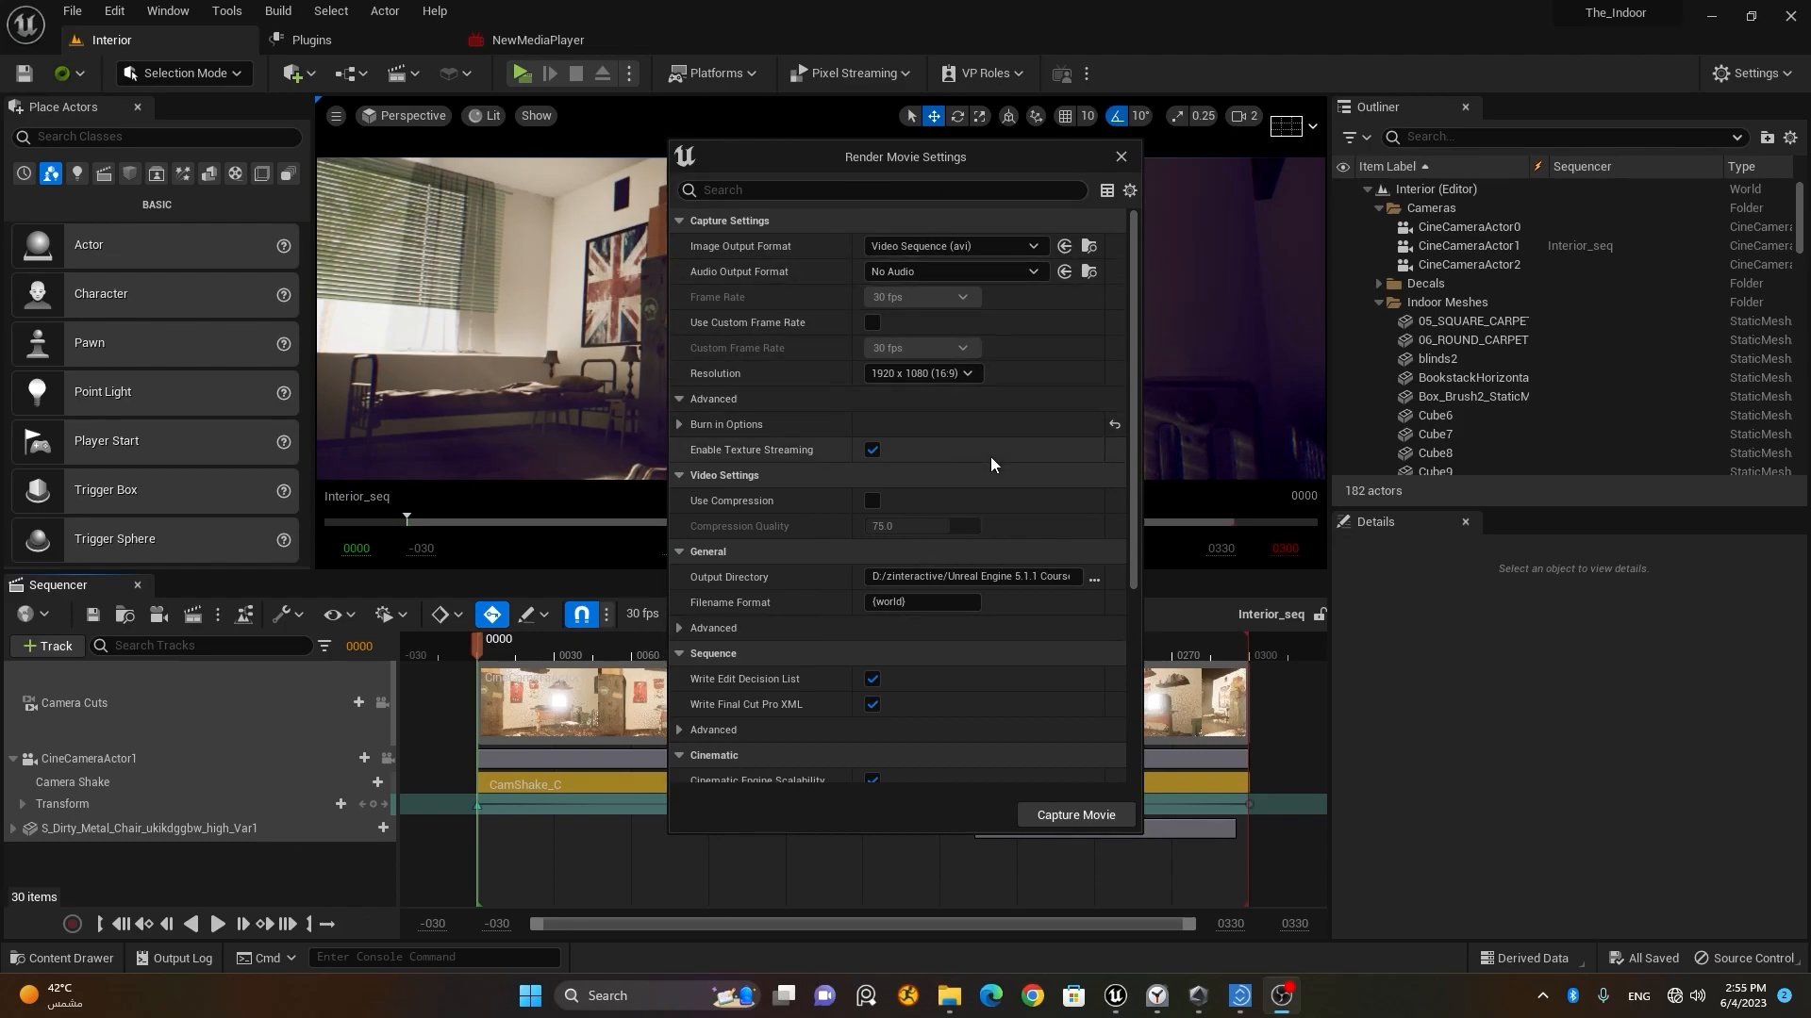
Step: Enable the Movie Render Queue plugin and restart the editor, declining to reopen the previously open asset editors
left_click(1086, 813)
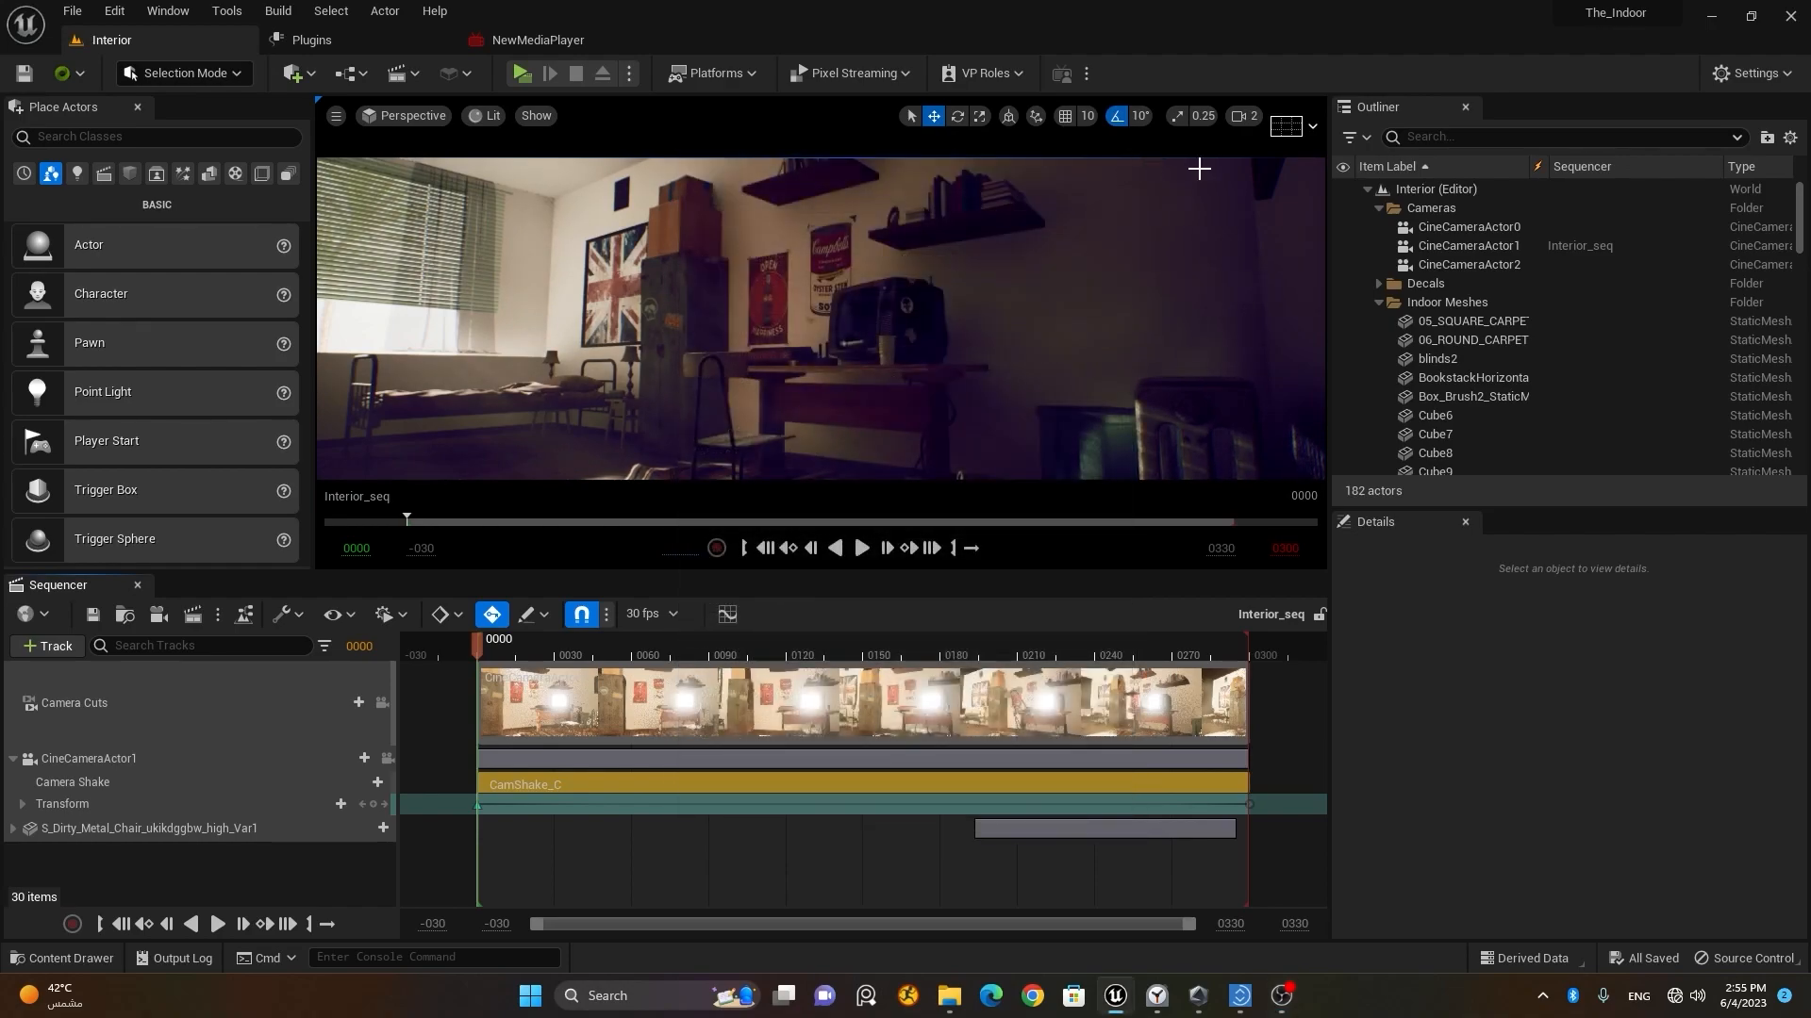
left_click(1752, 73)
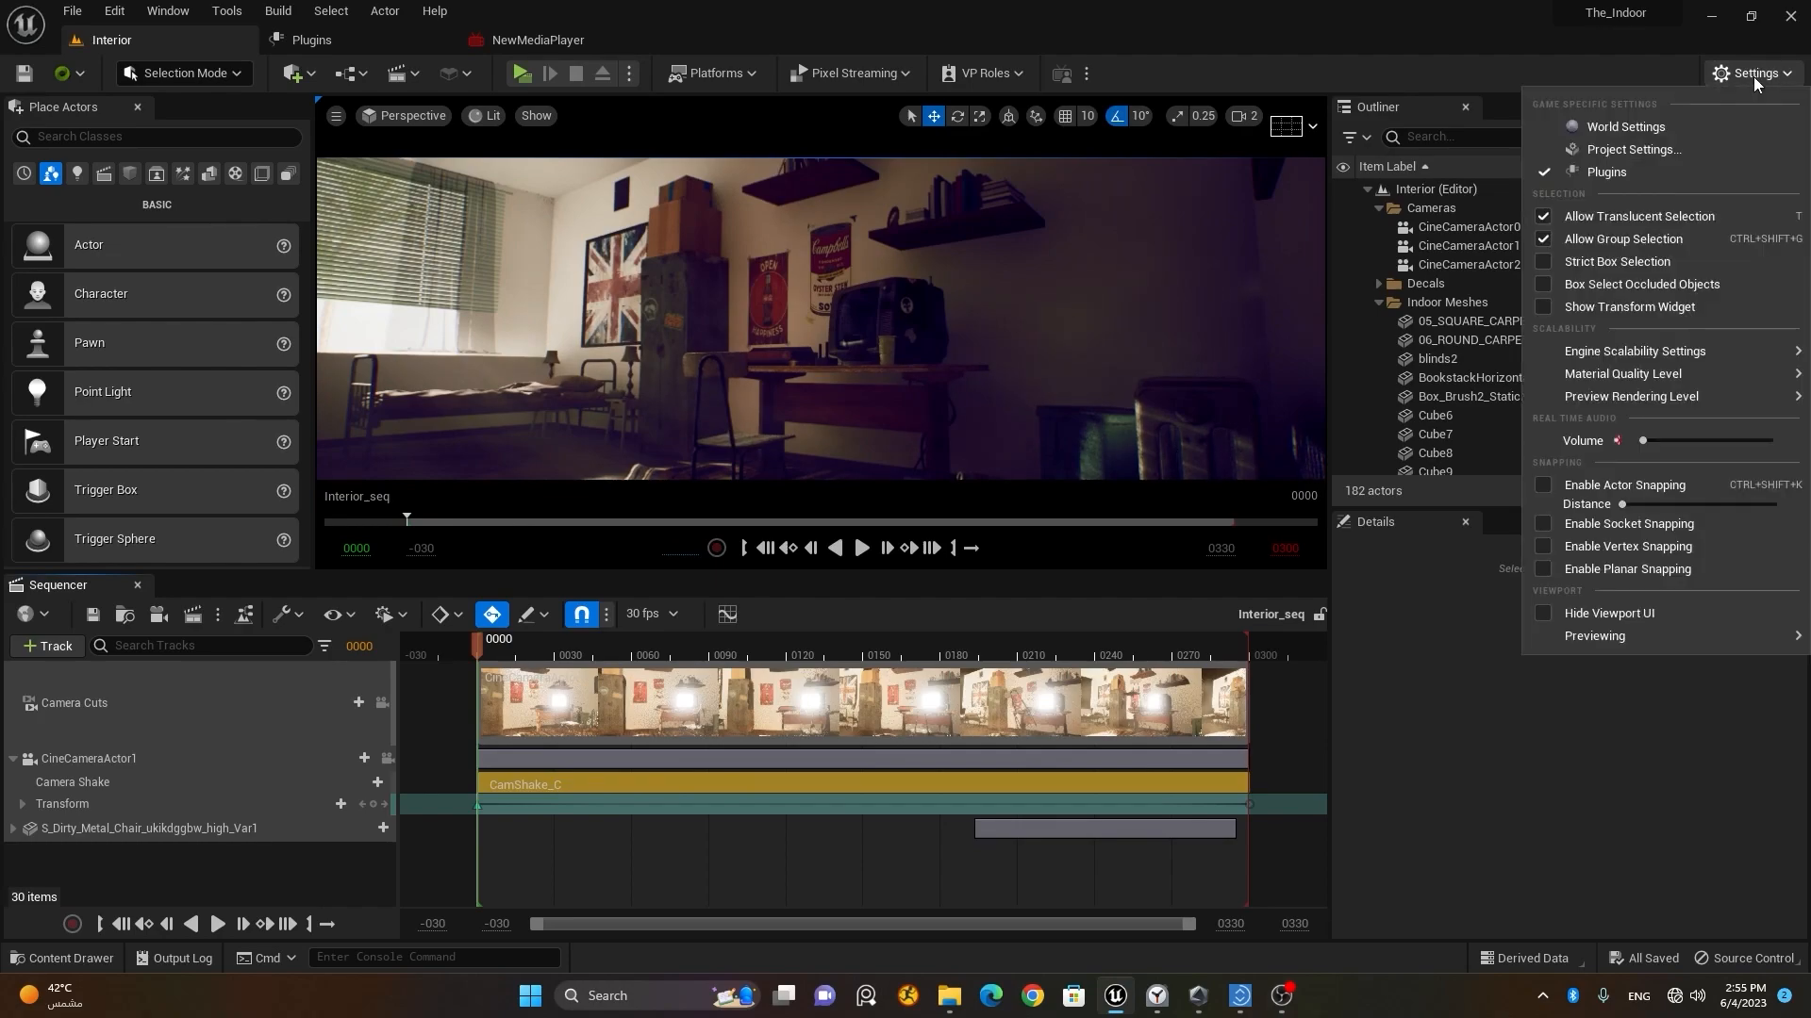
left_click(1678, 170)
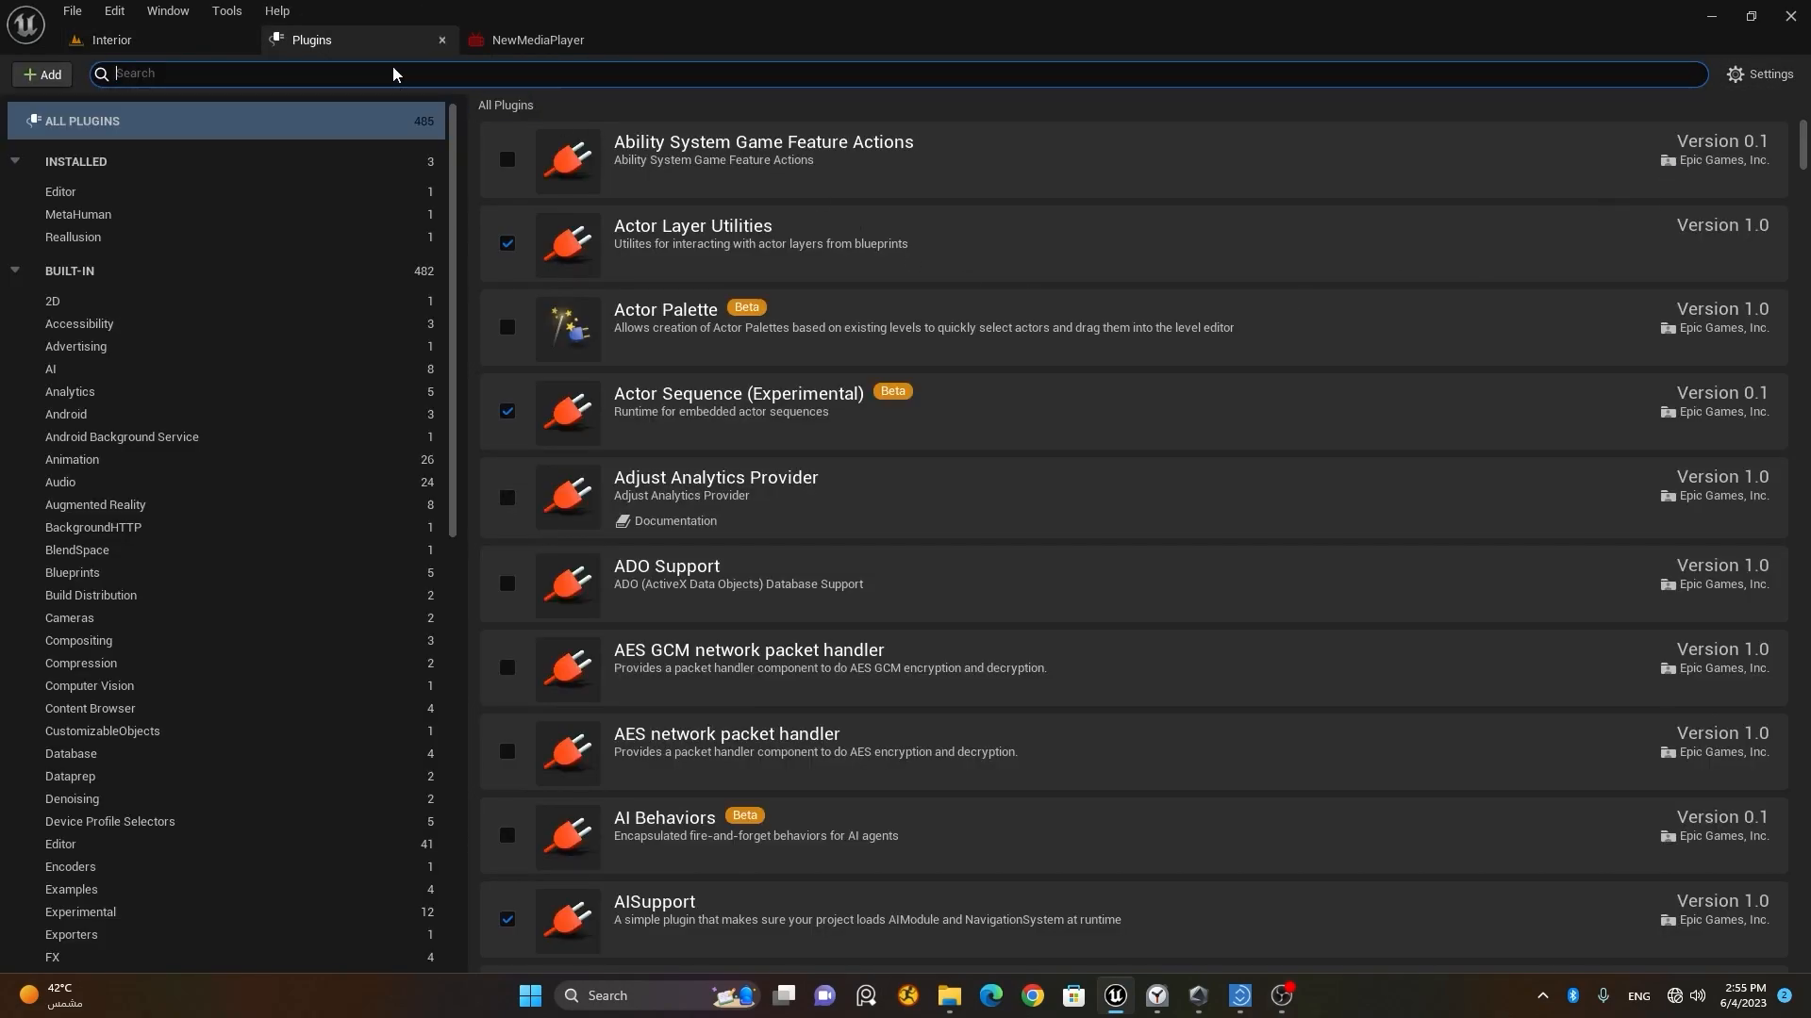
type("render")
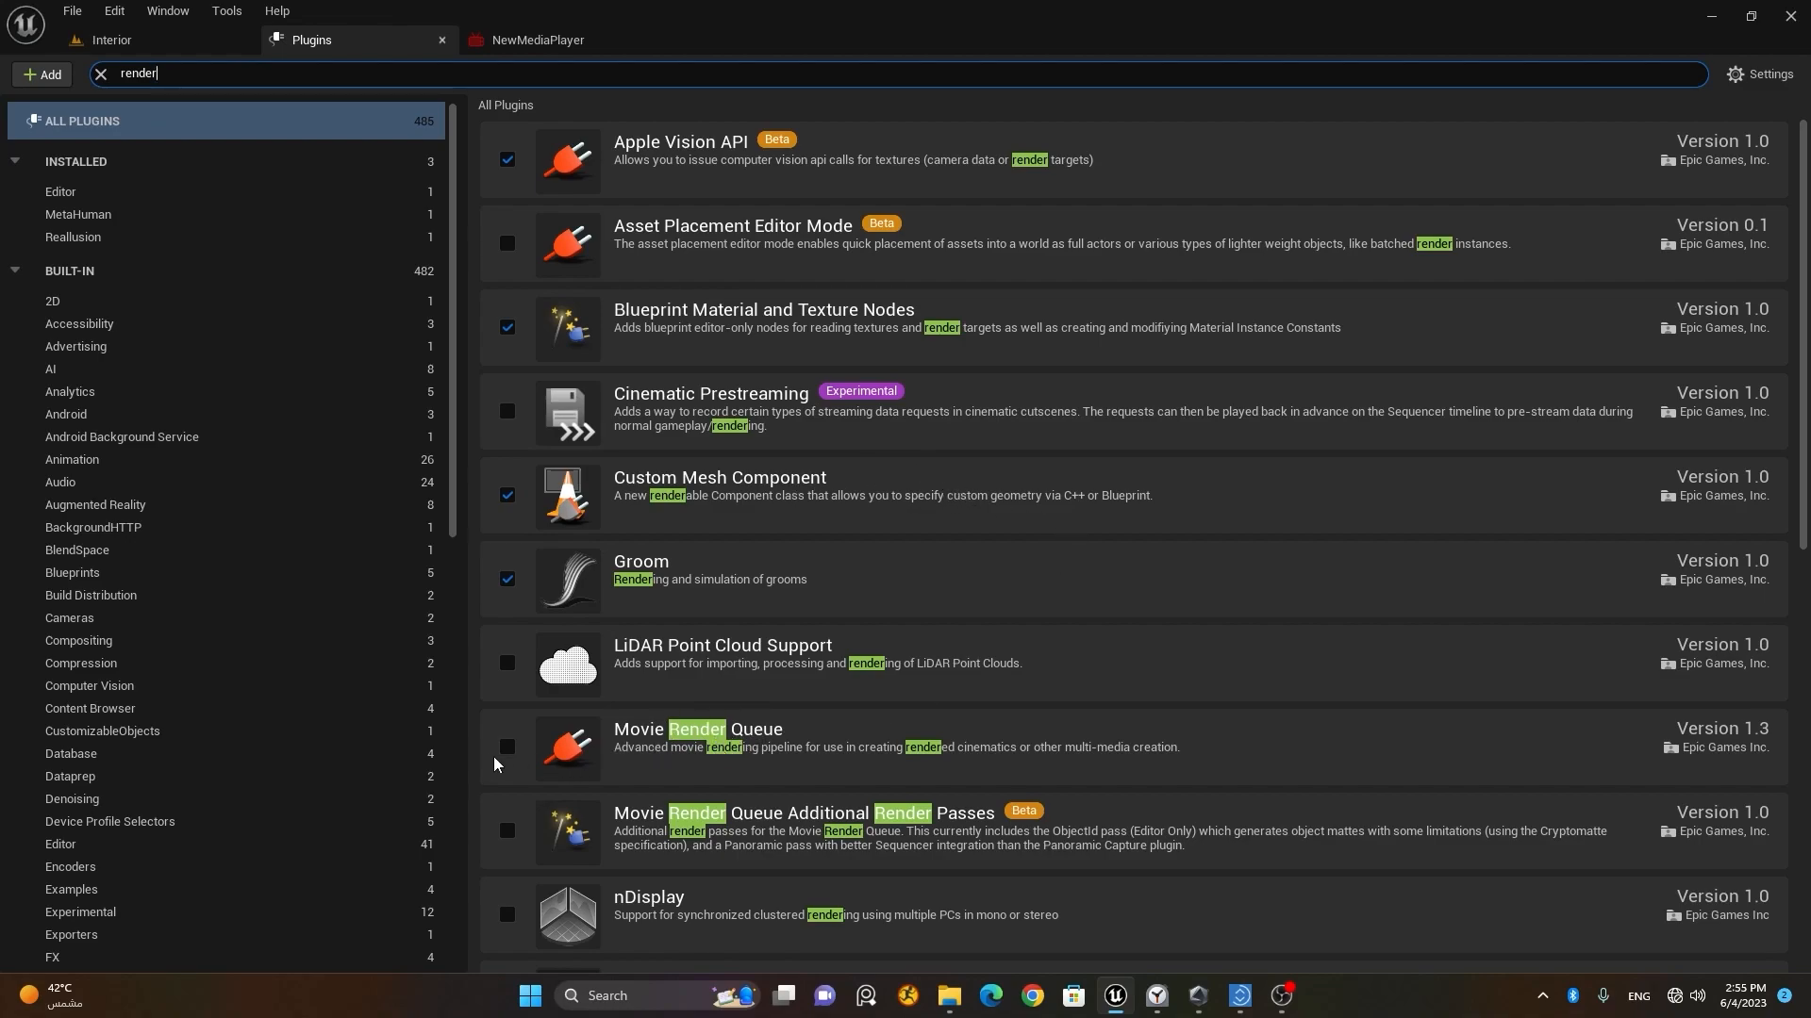
left_click(507, 748)
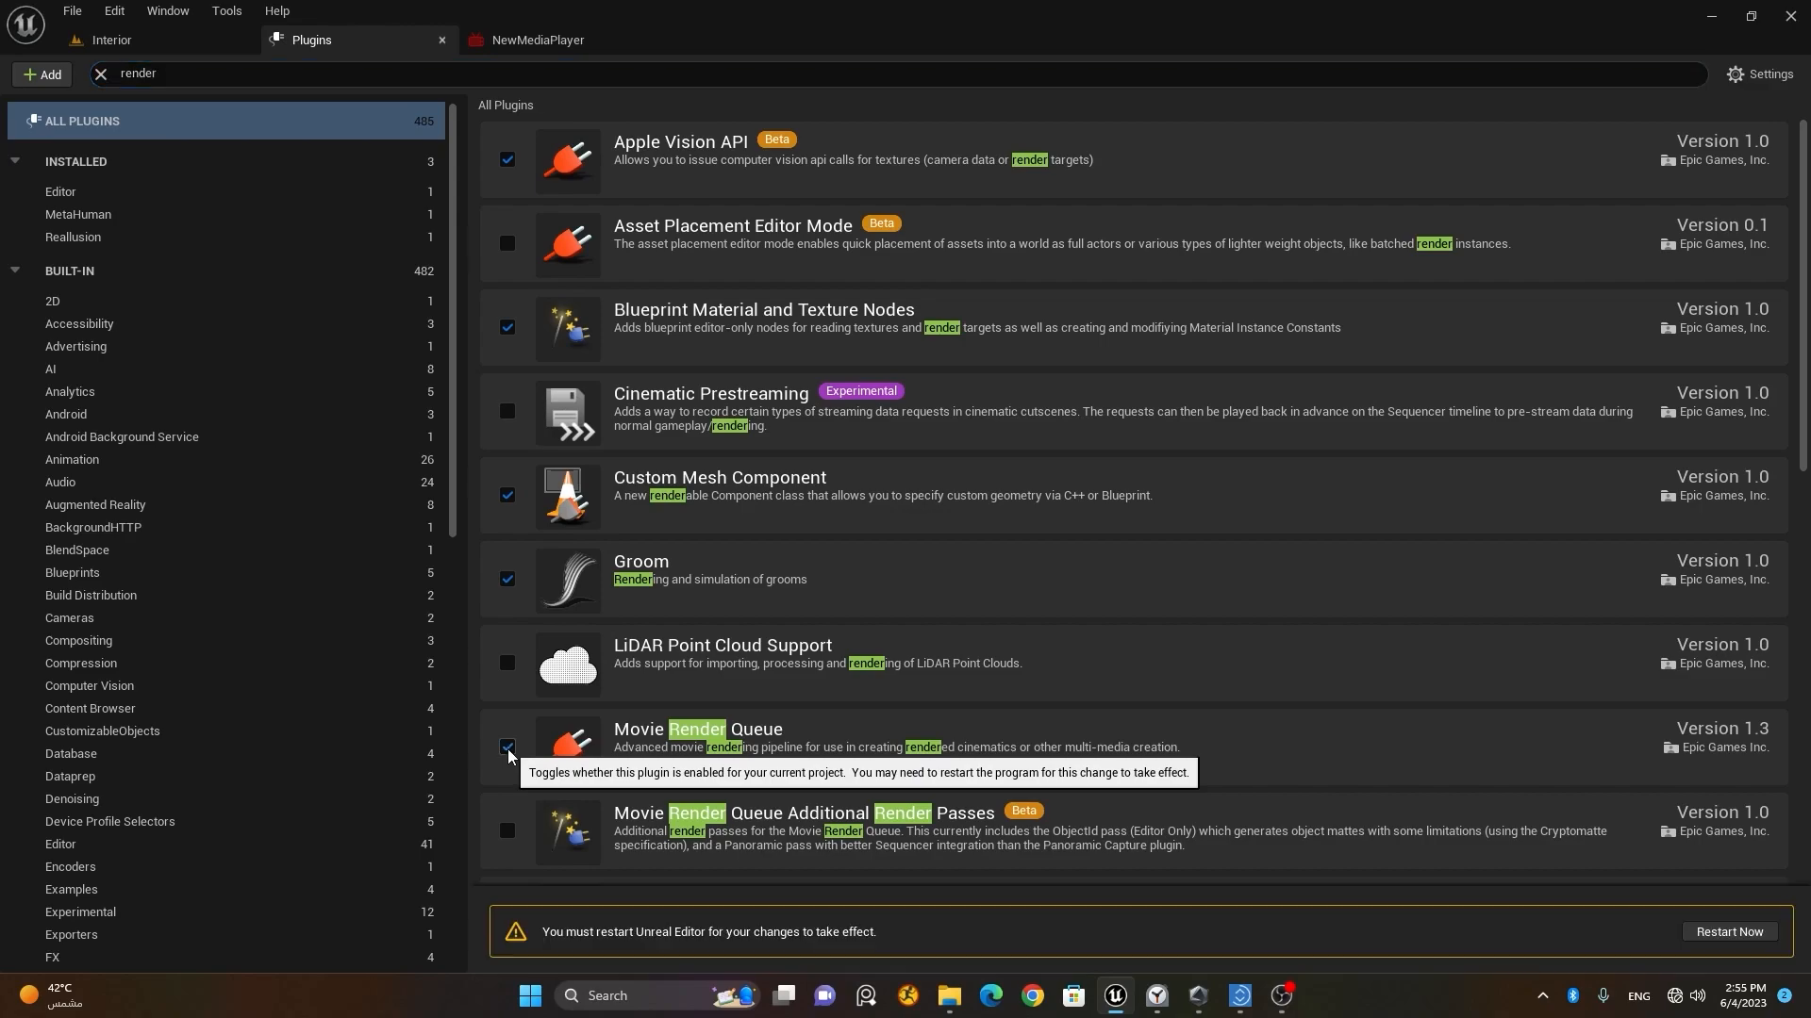
left_click(1752, 933)
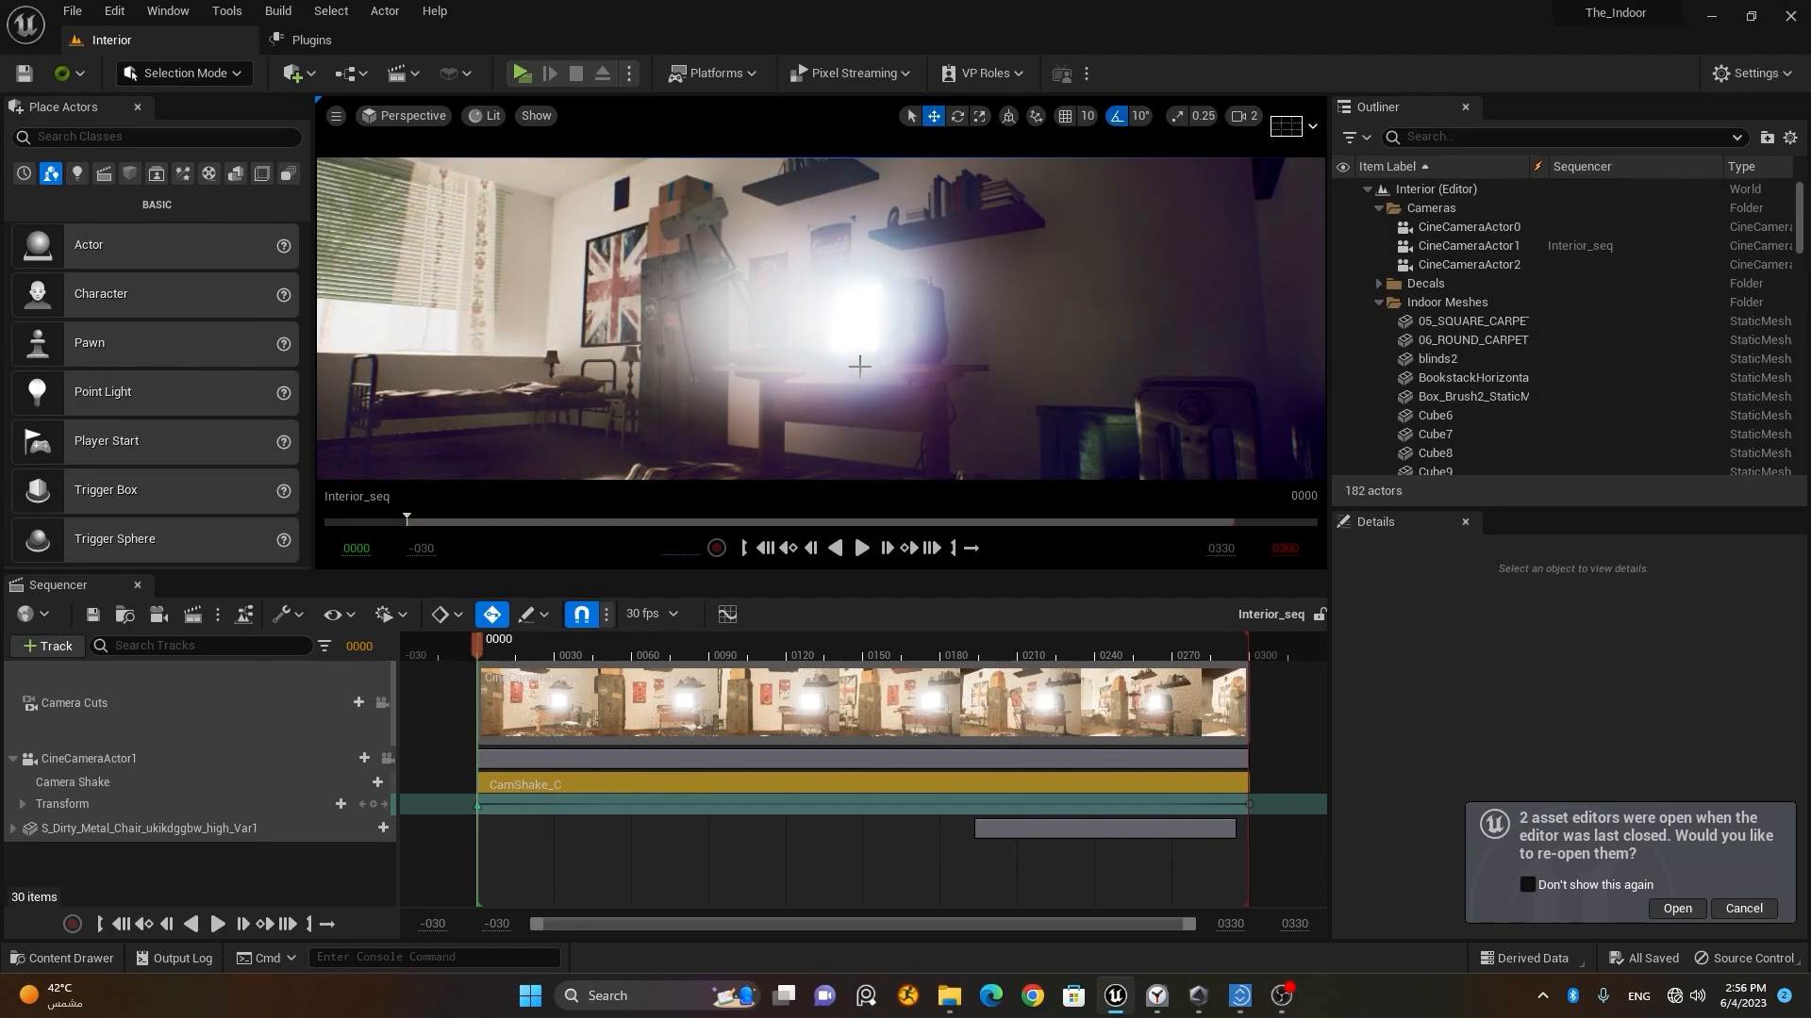
left_click(1738, 906)
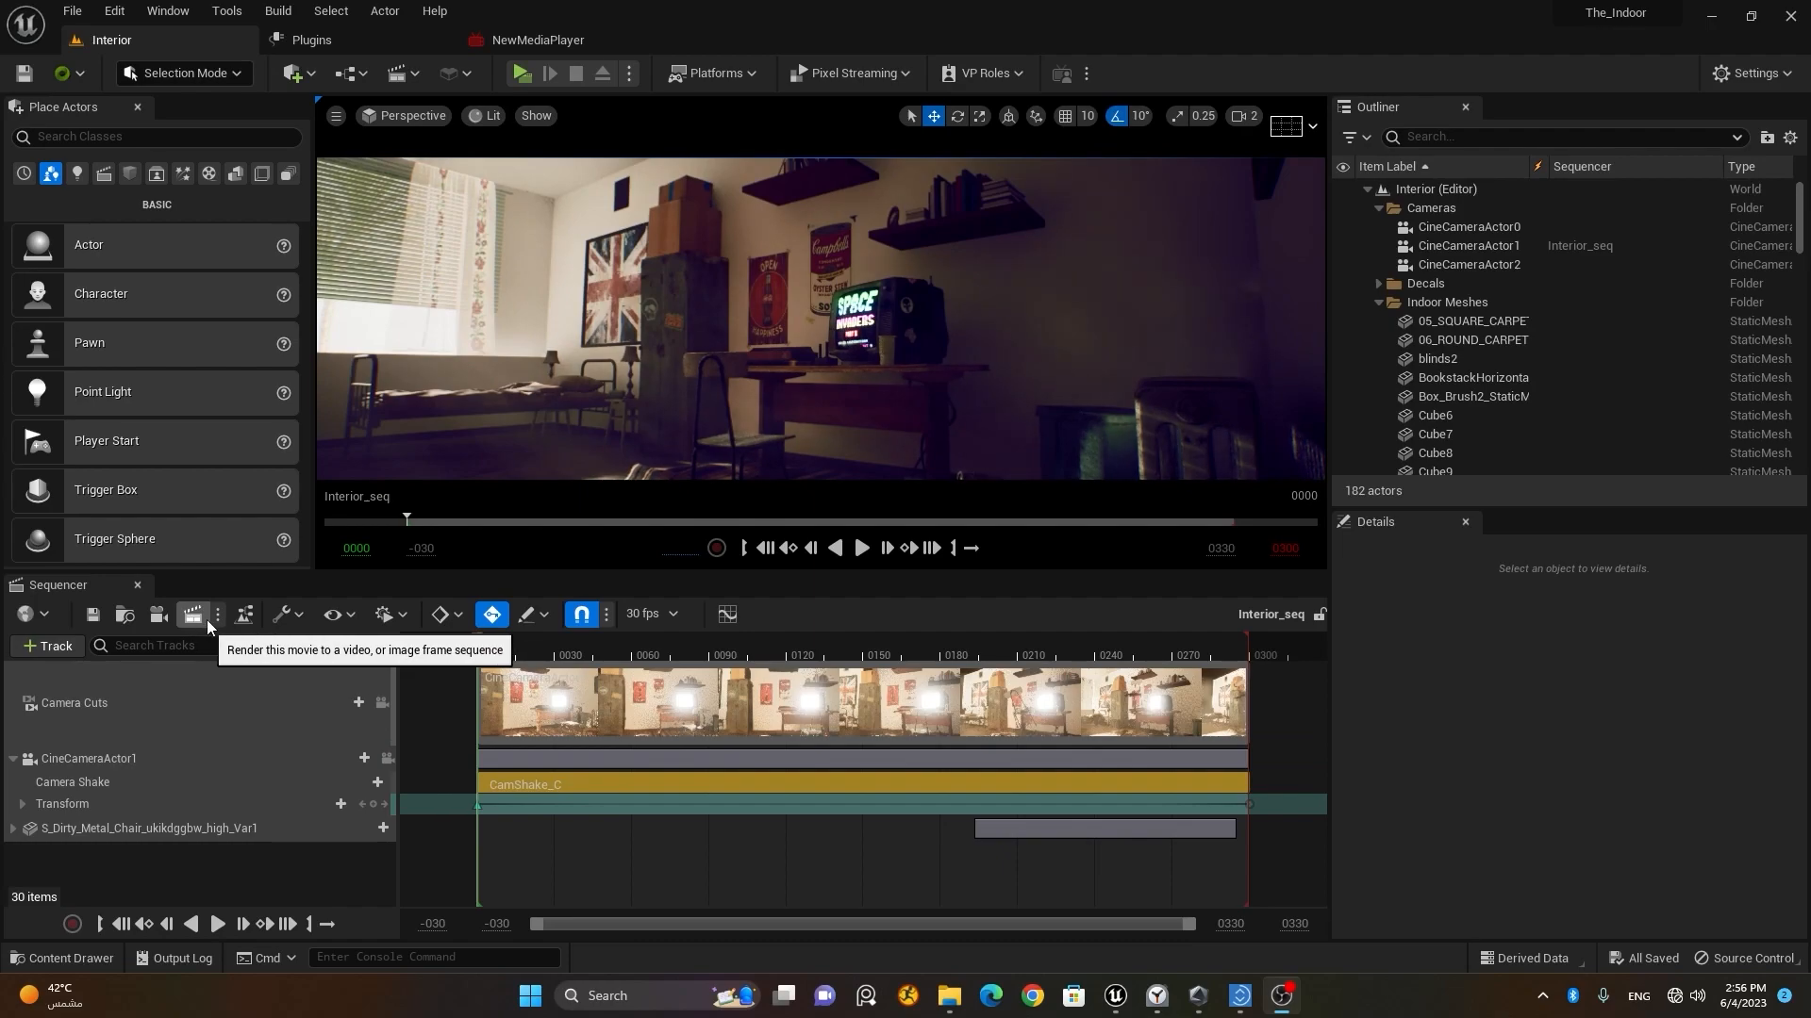
Step: Send the Interior_seq sequence to rendering with Movie Render Queue as the render option, and reposition the queue window
left_click(203, 622)
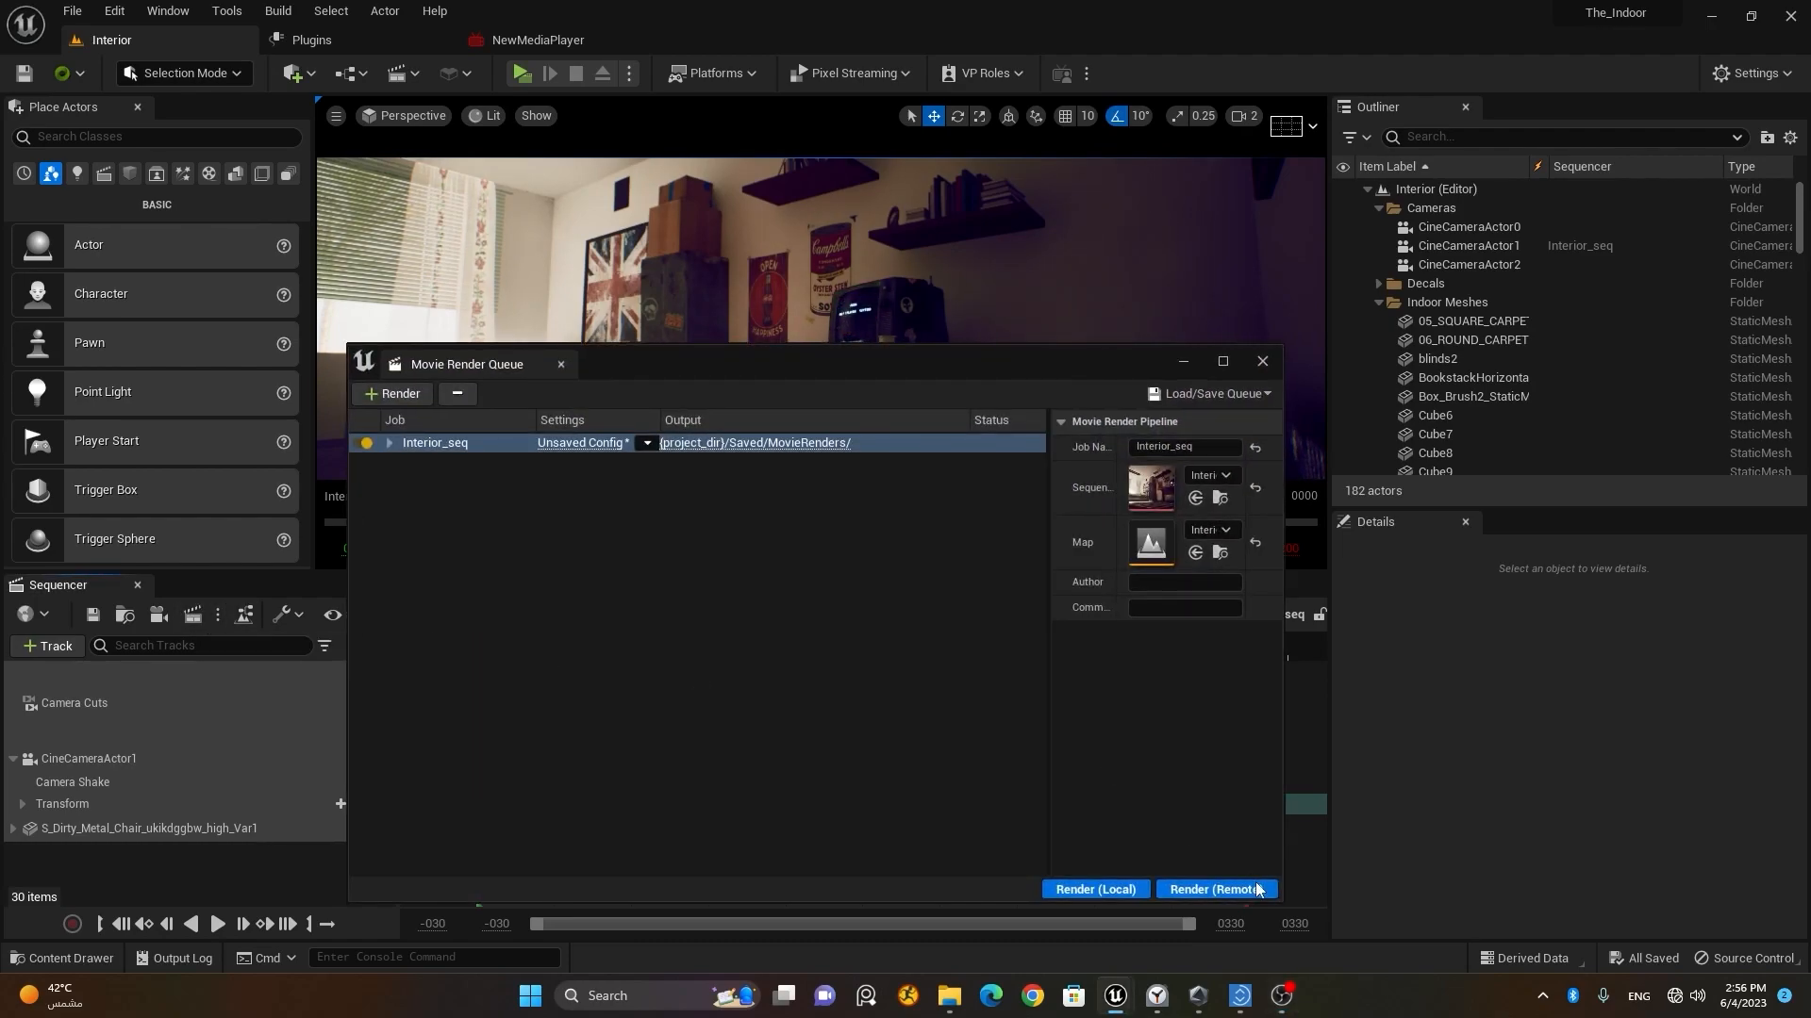
left_click(1262, 362)
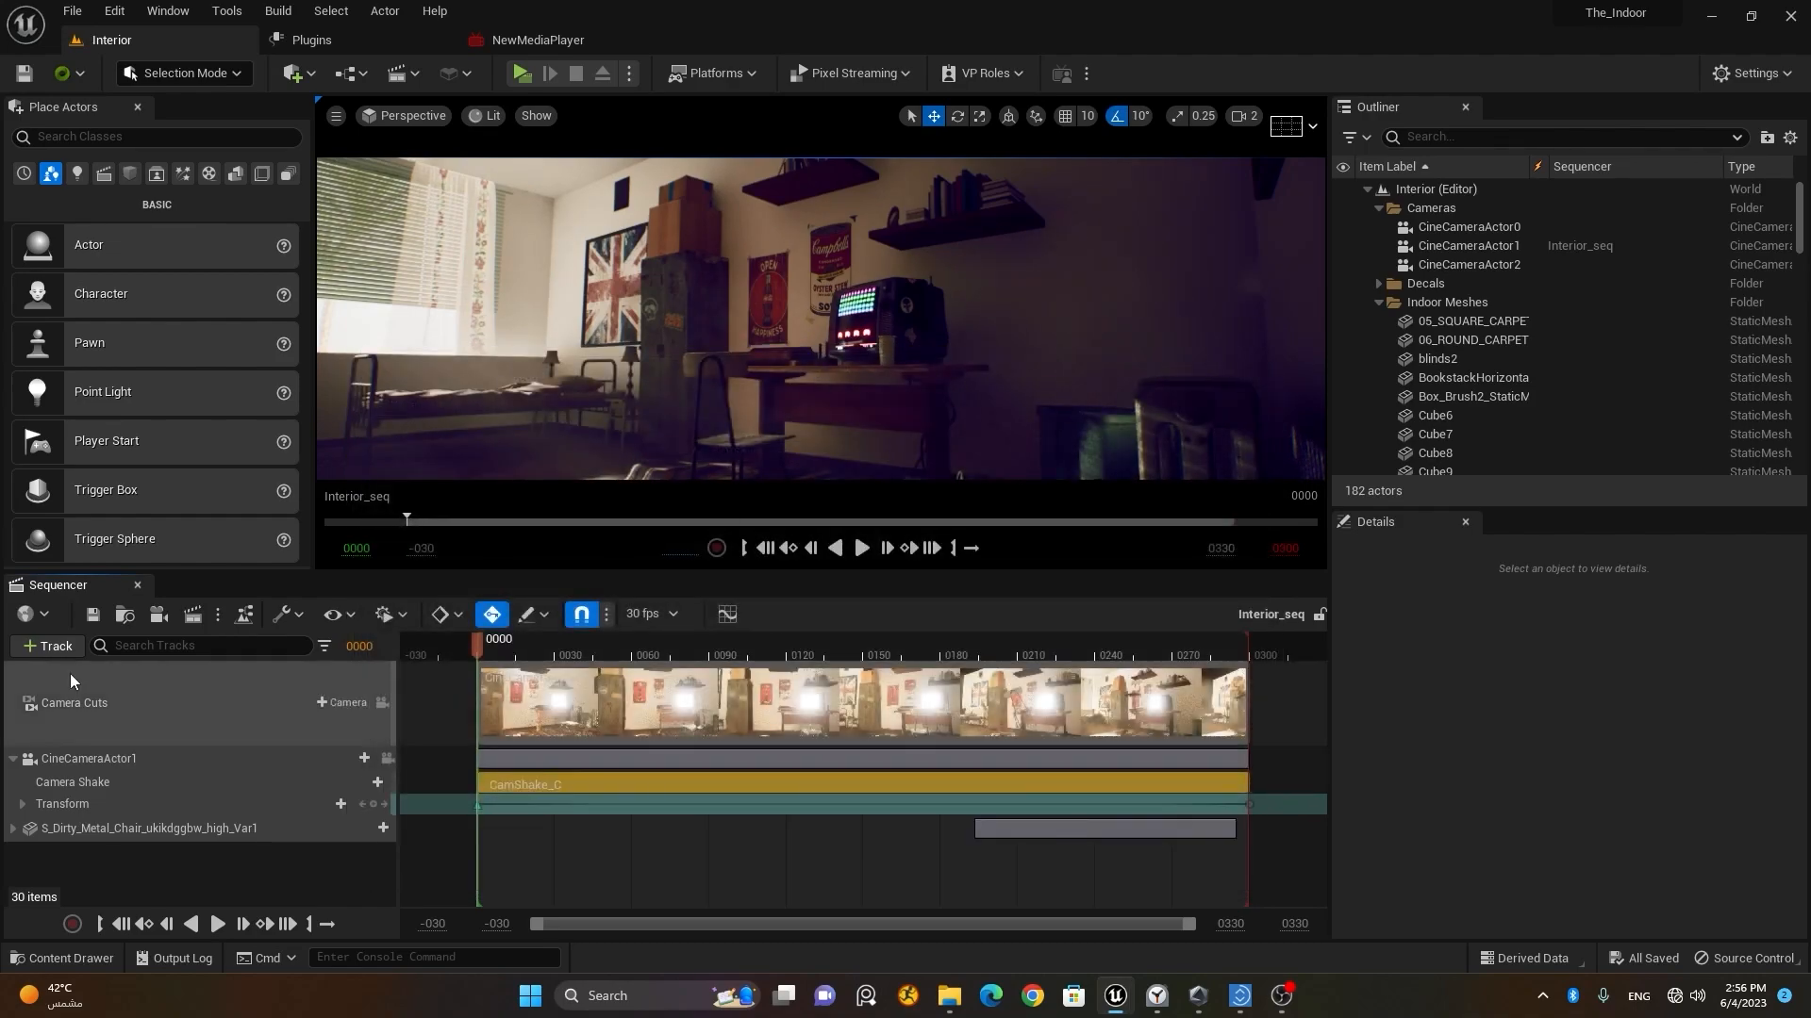
left_click(217, 616)
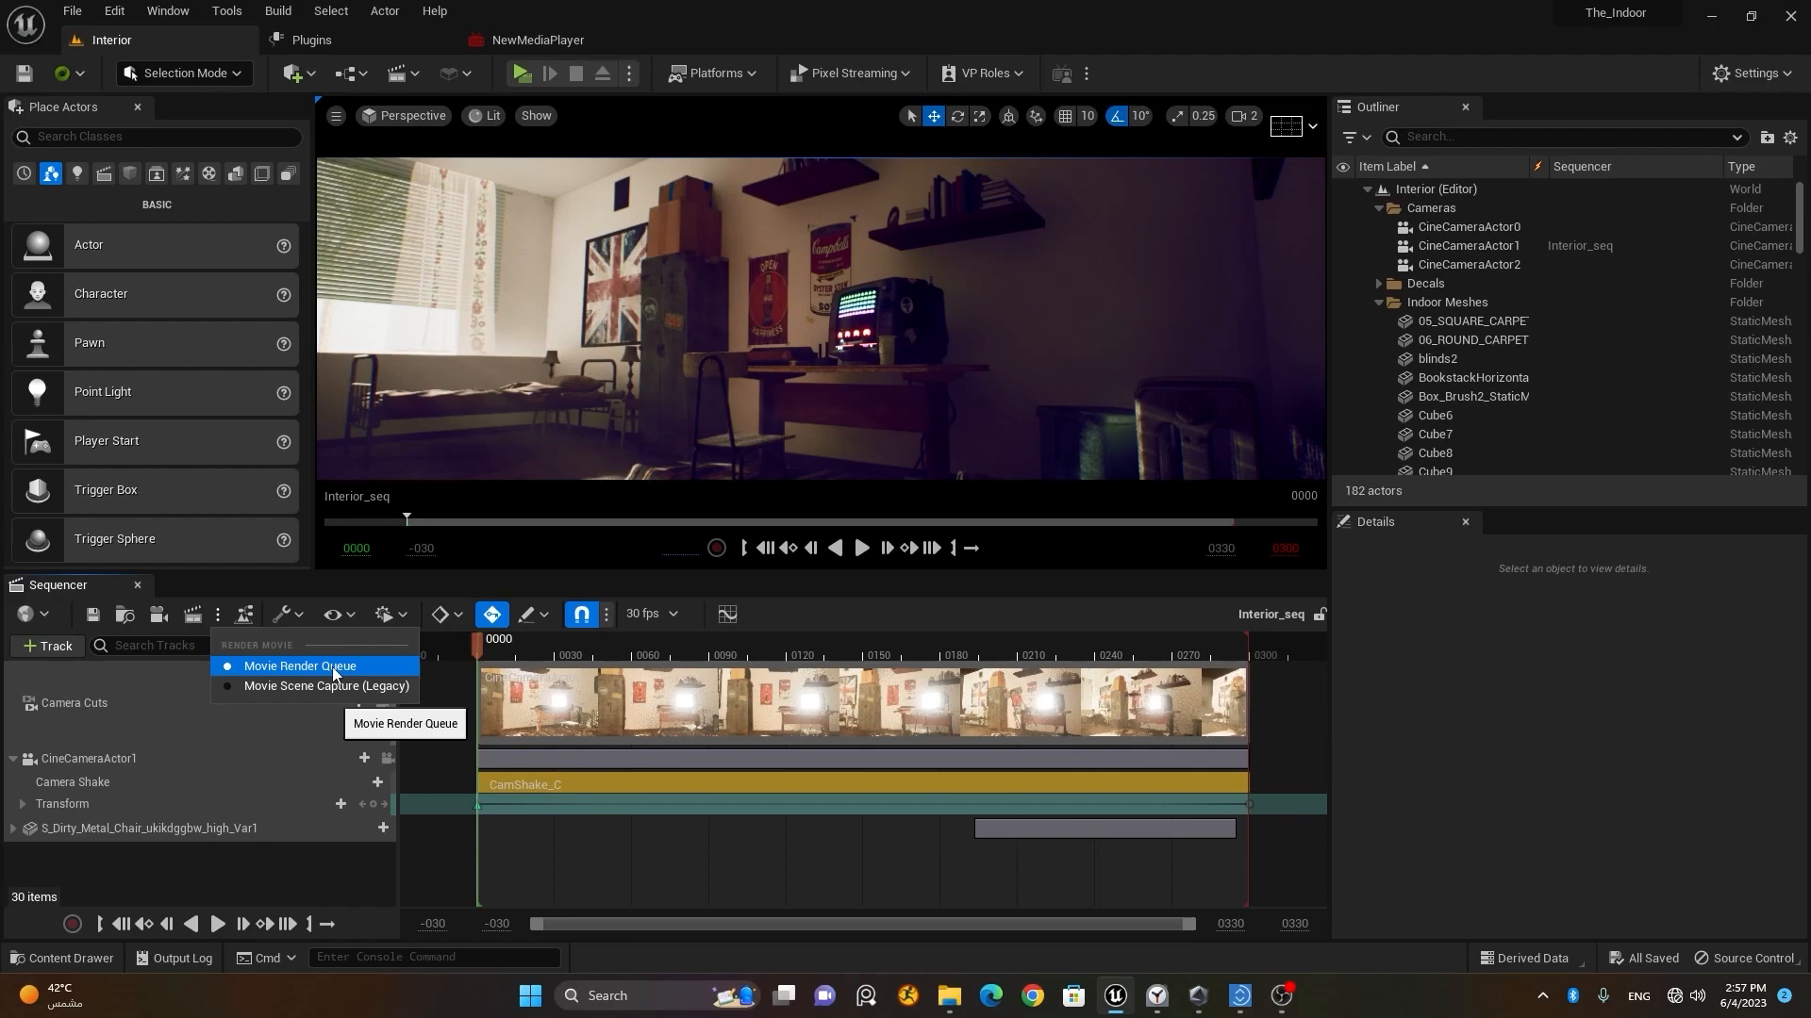
left_click(194, 618)
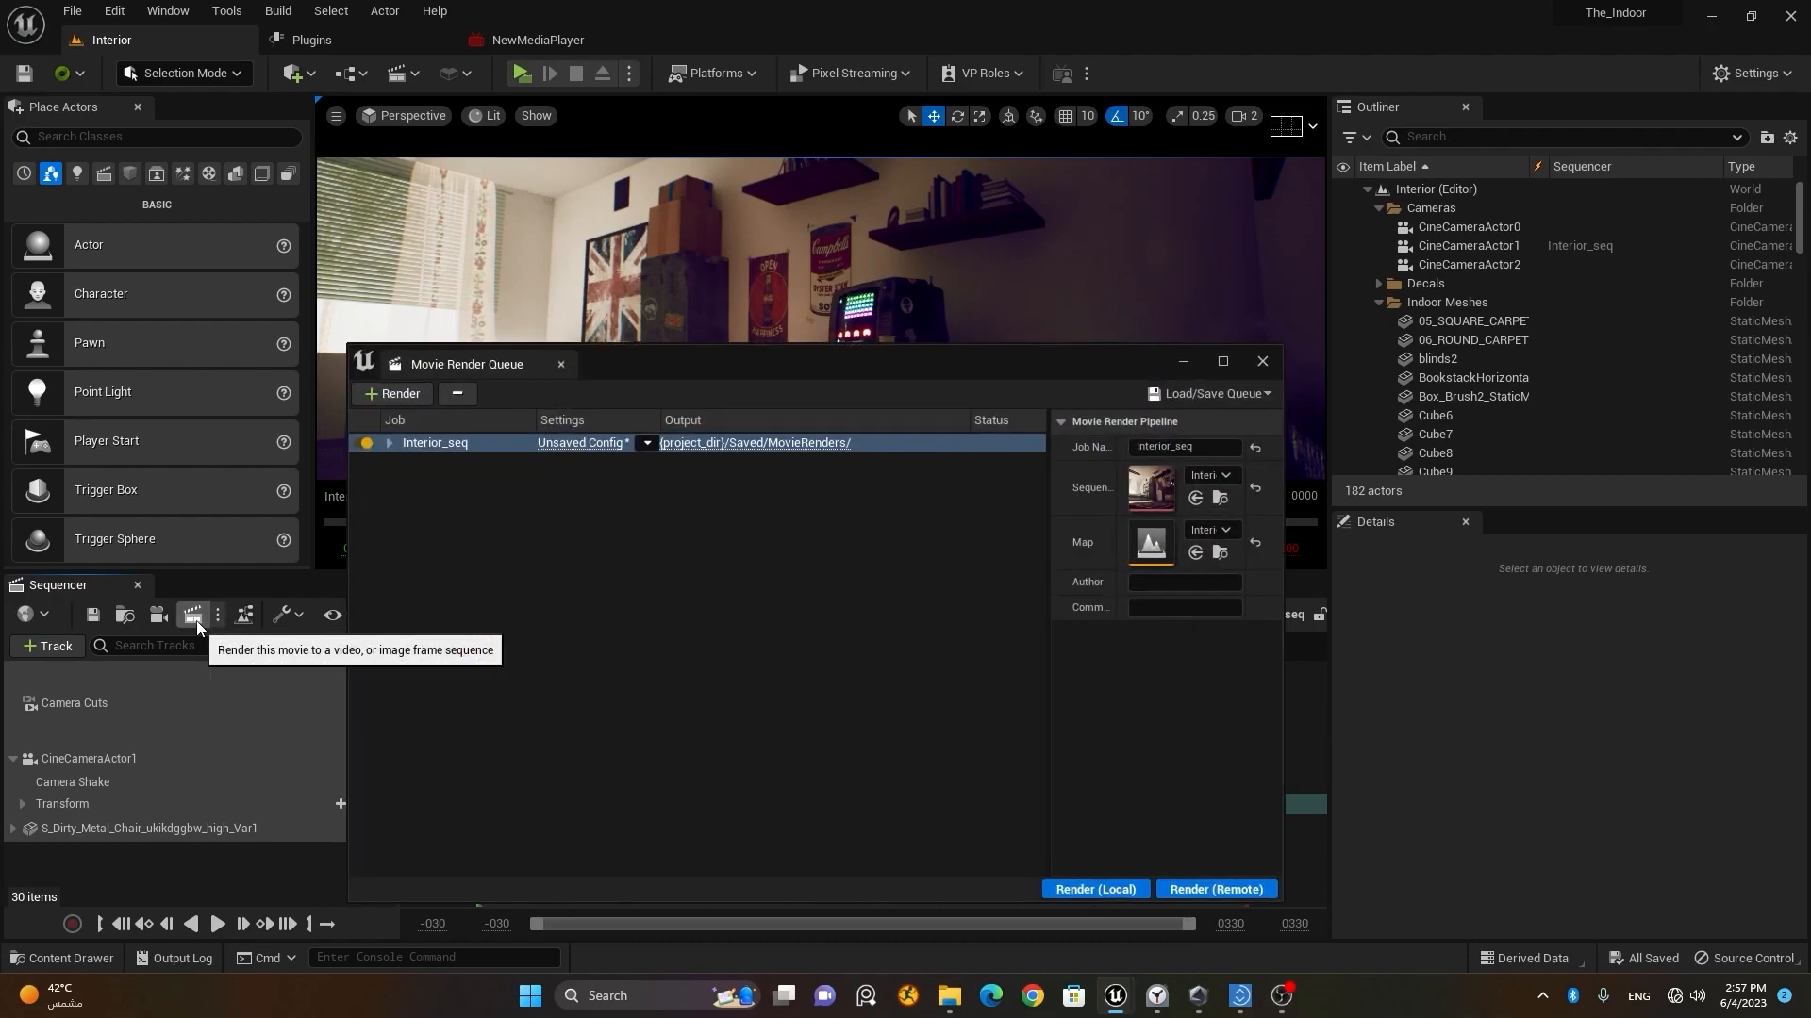
left_click_drag(817, 364, 794, 272)
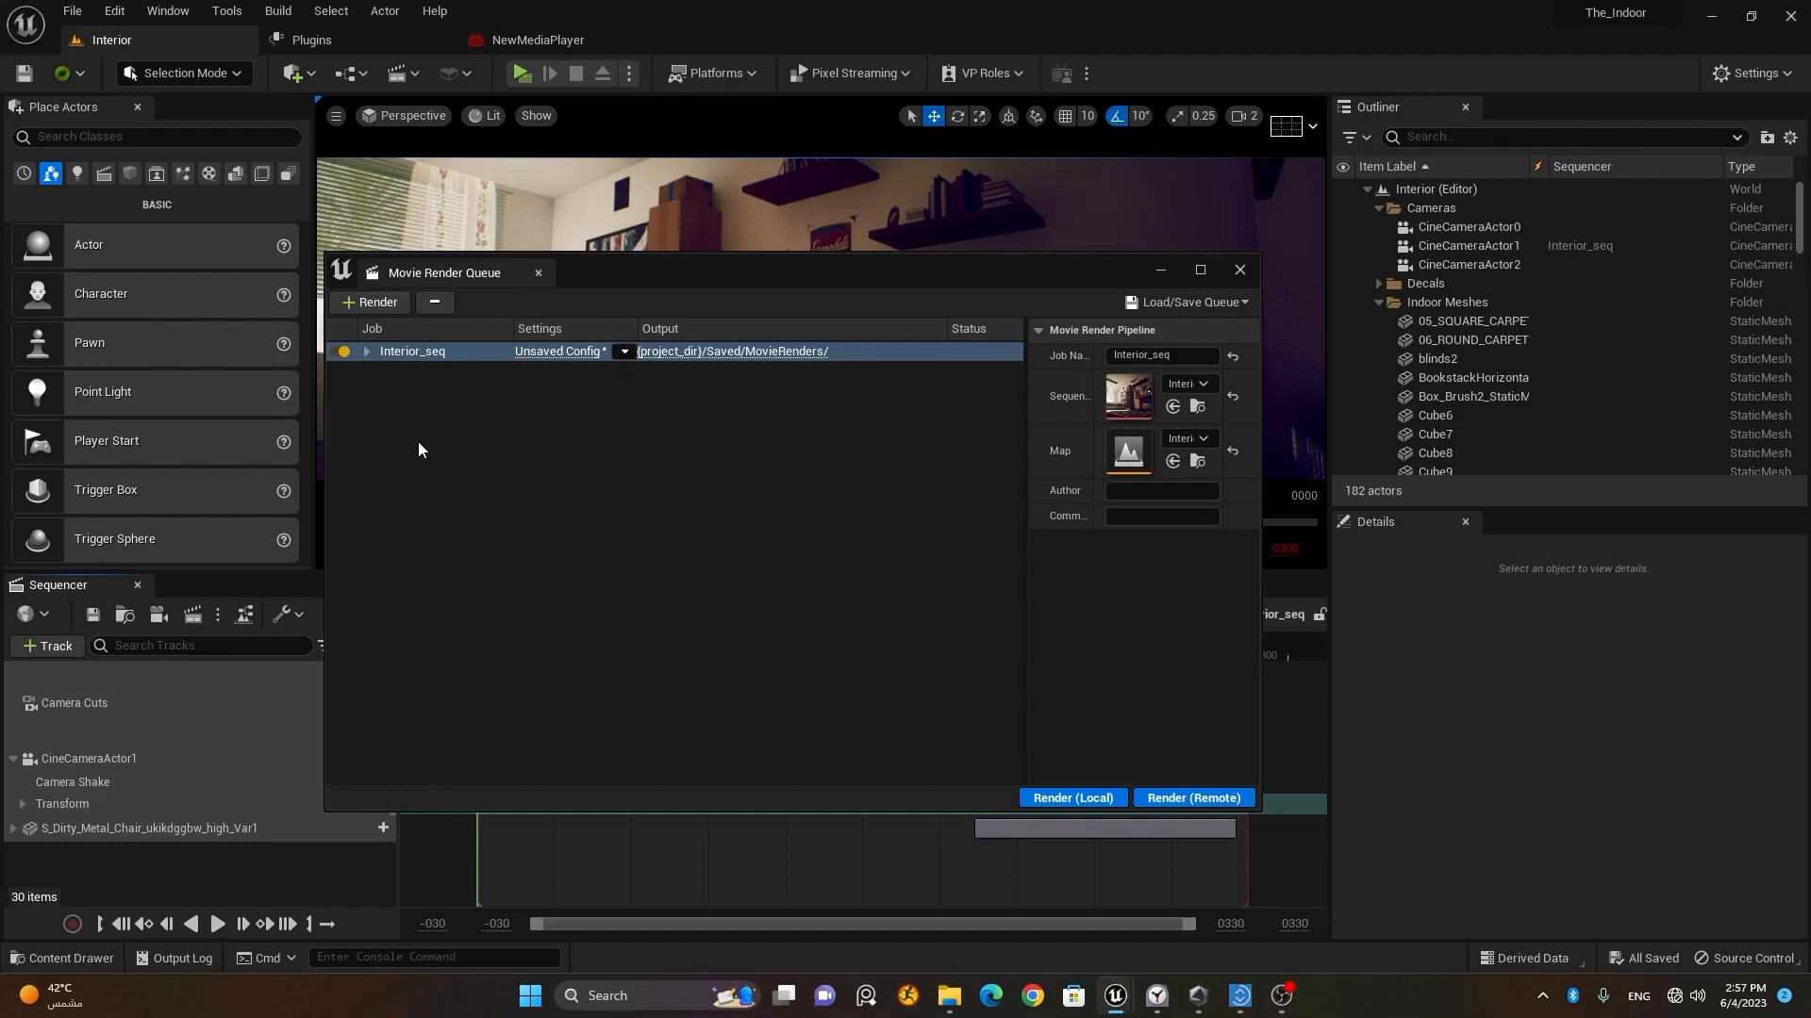
Step: Open the Interior_seq job's unsaved config and remove its .jpg Sequence [8bit] export
left_click(341, 353)
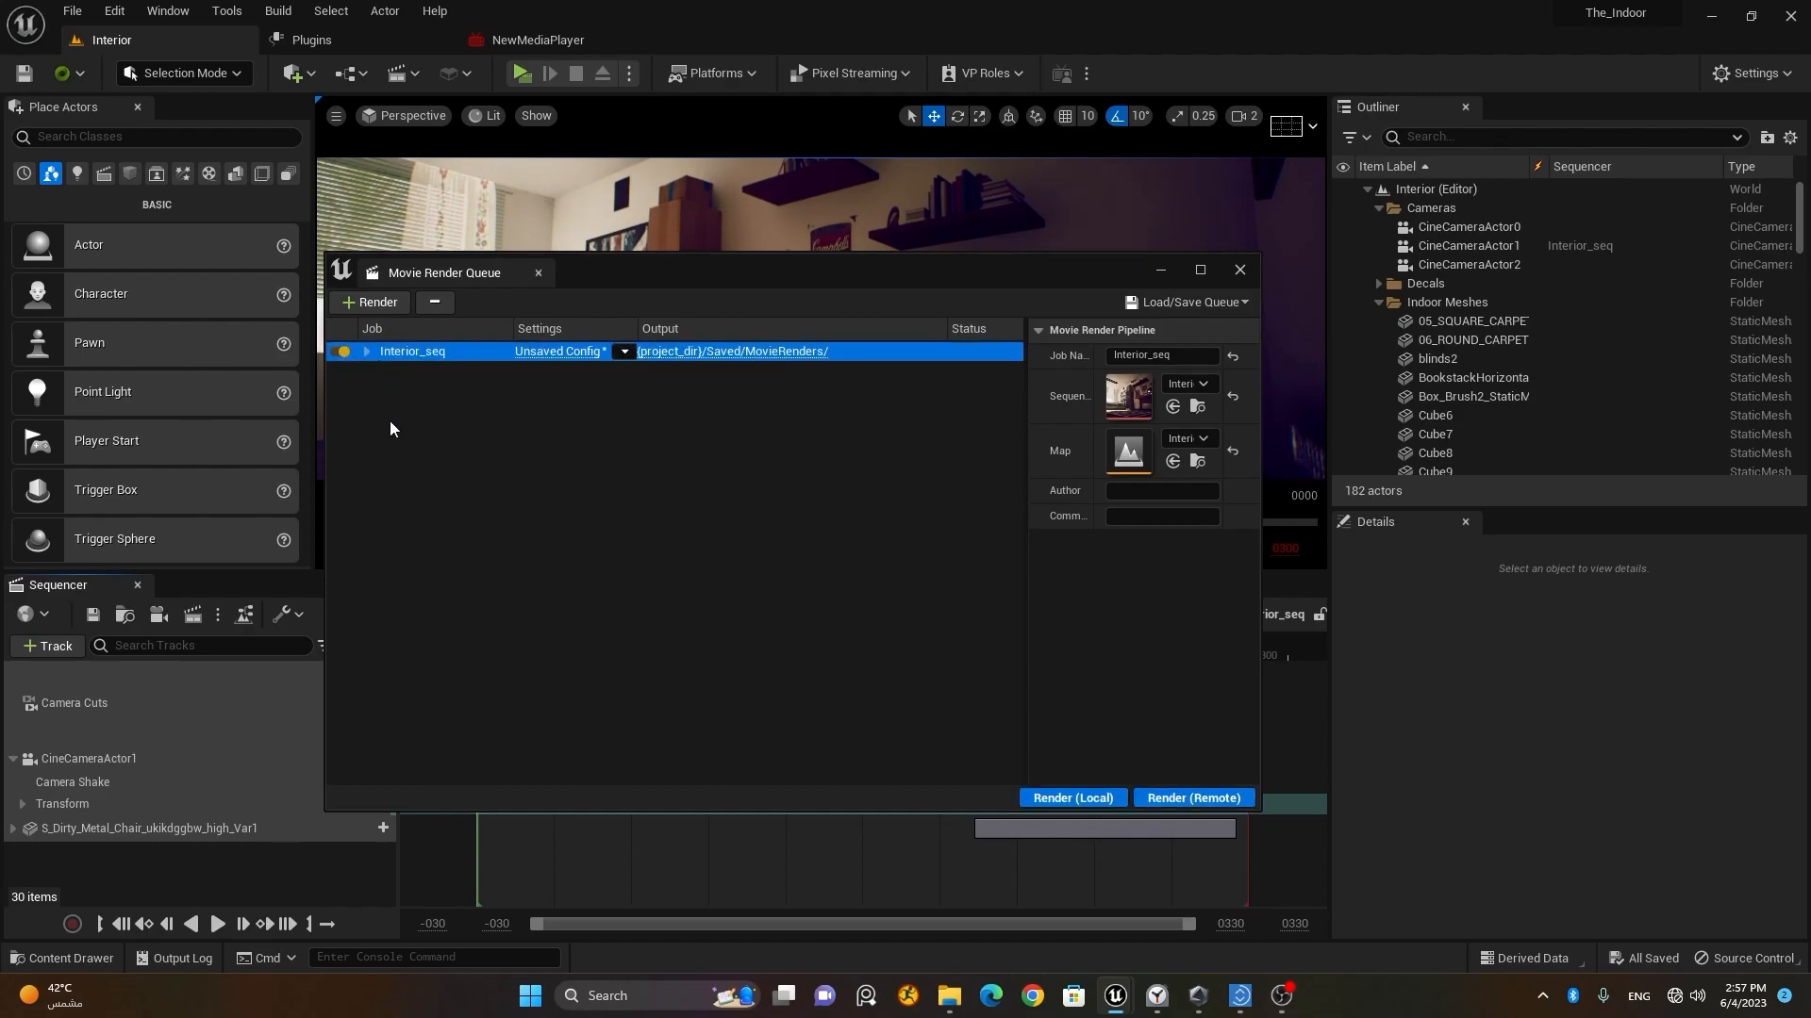
left_click(564, 359)
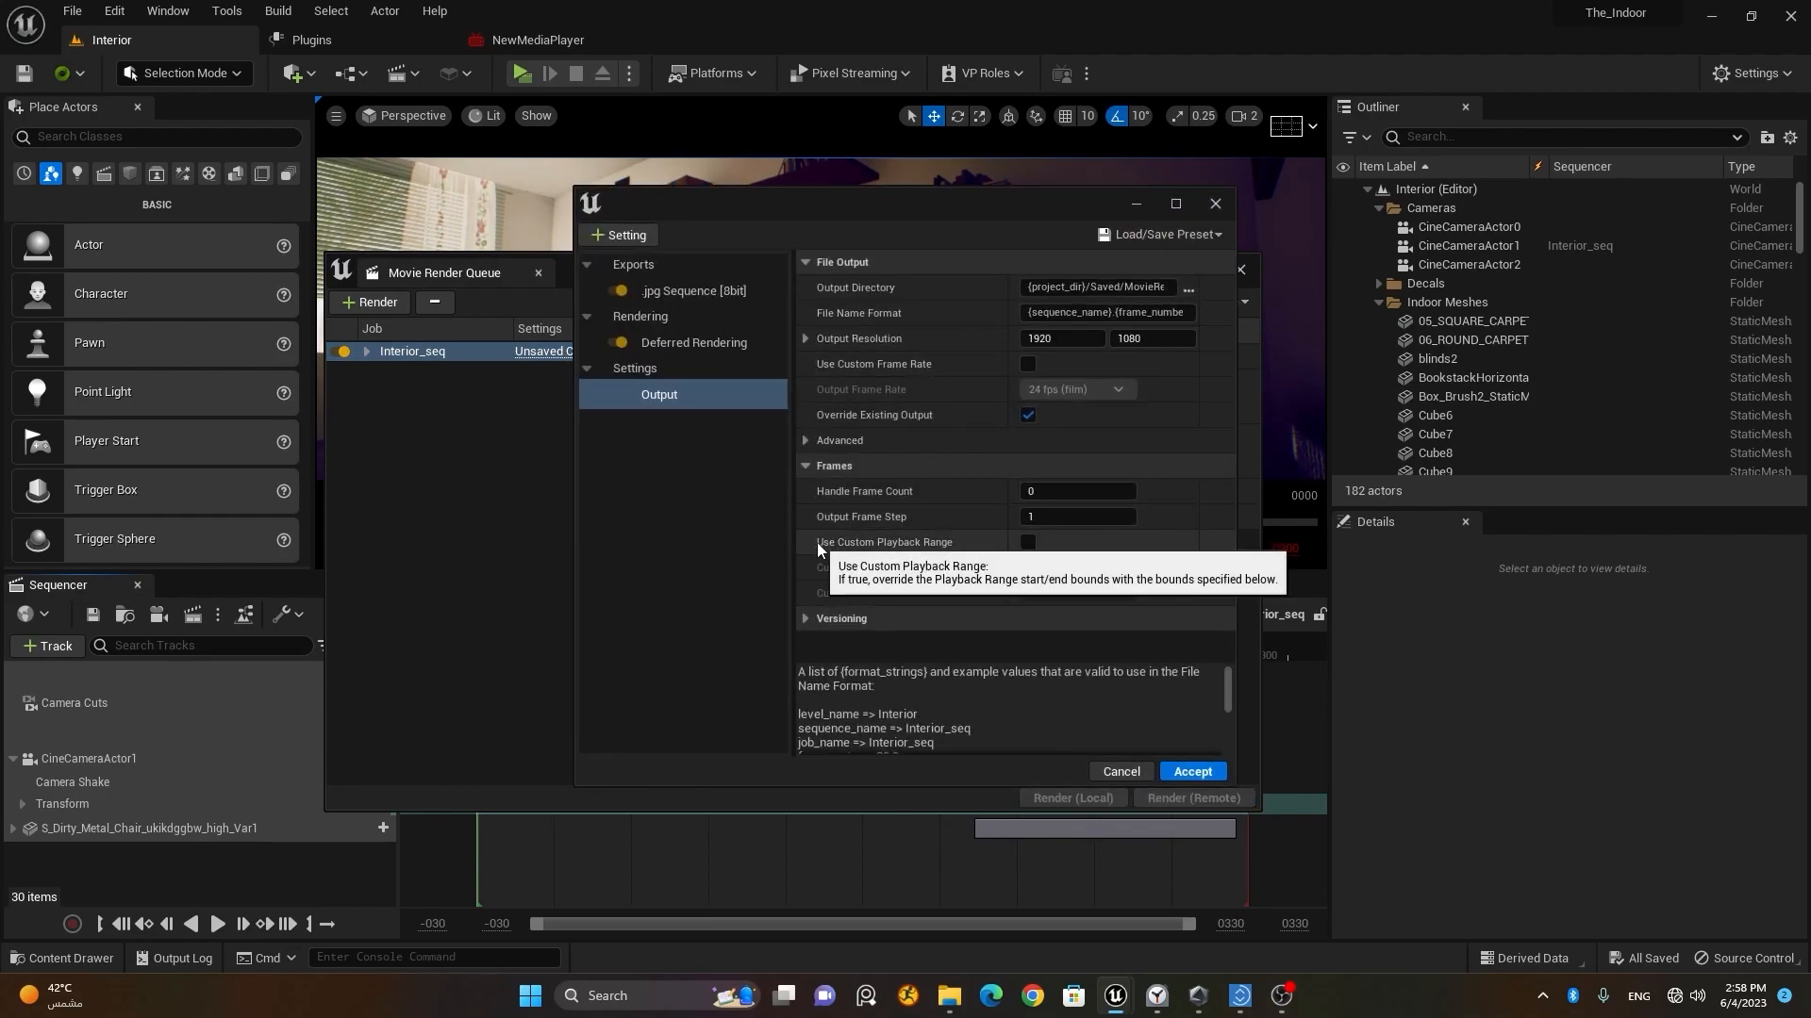
left_click(667, 293)
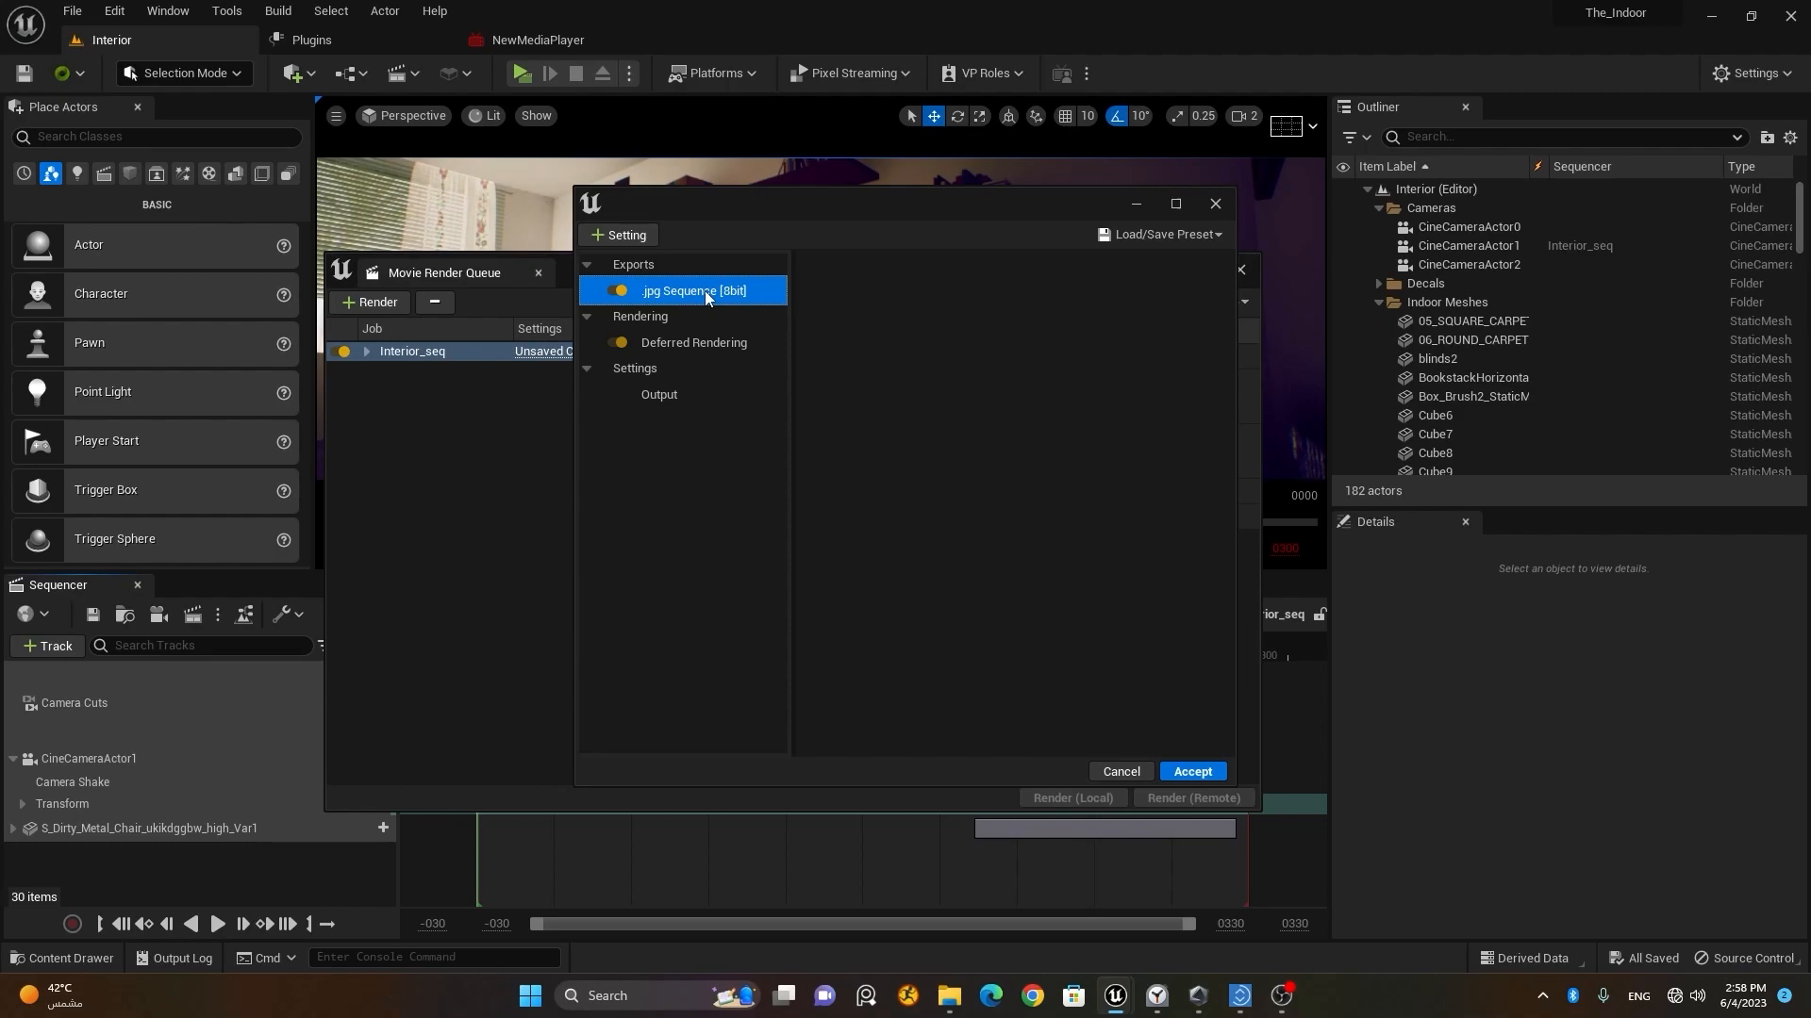
key("Delete")
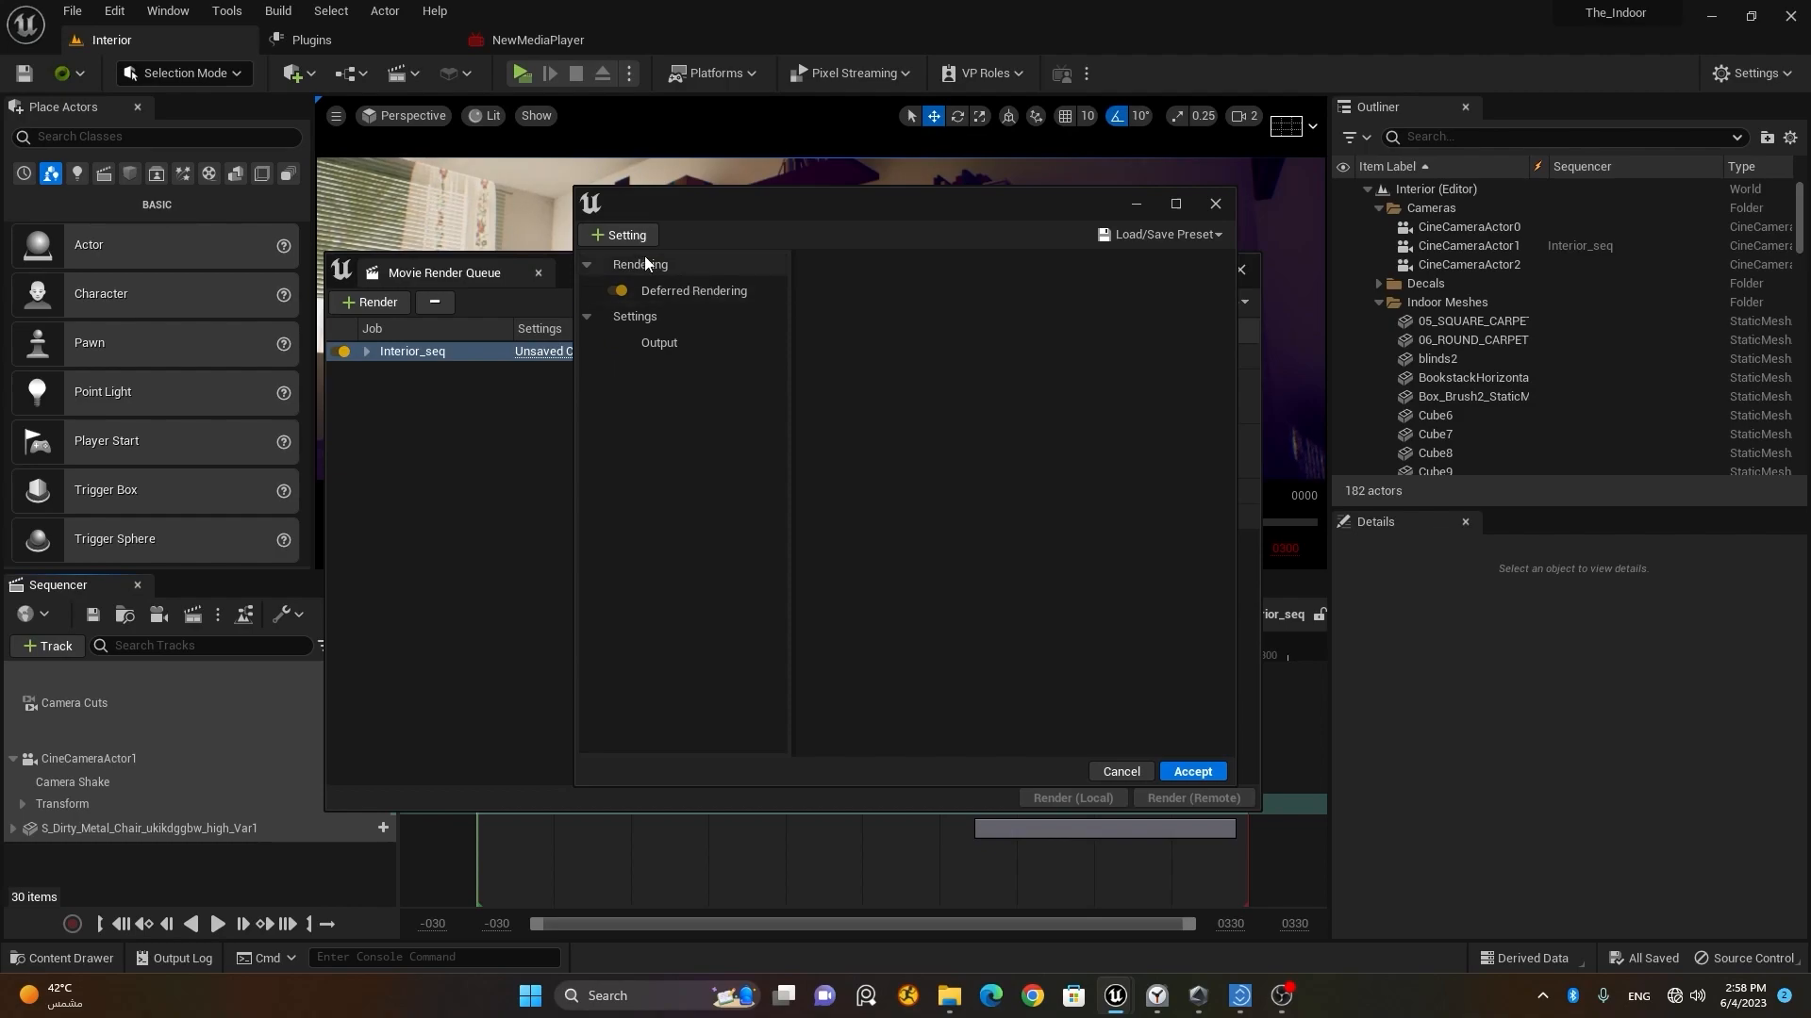
Step: Add a .png Sequence [8bit] export to the job config and turn off Write Alpha
left_click(624, 235)
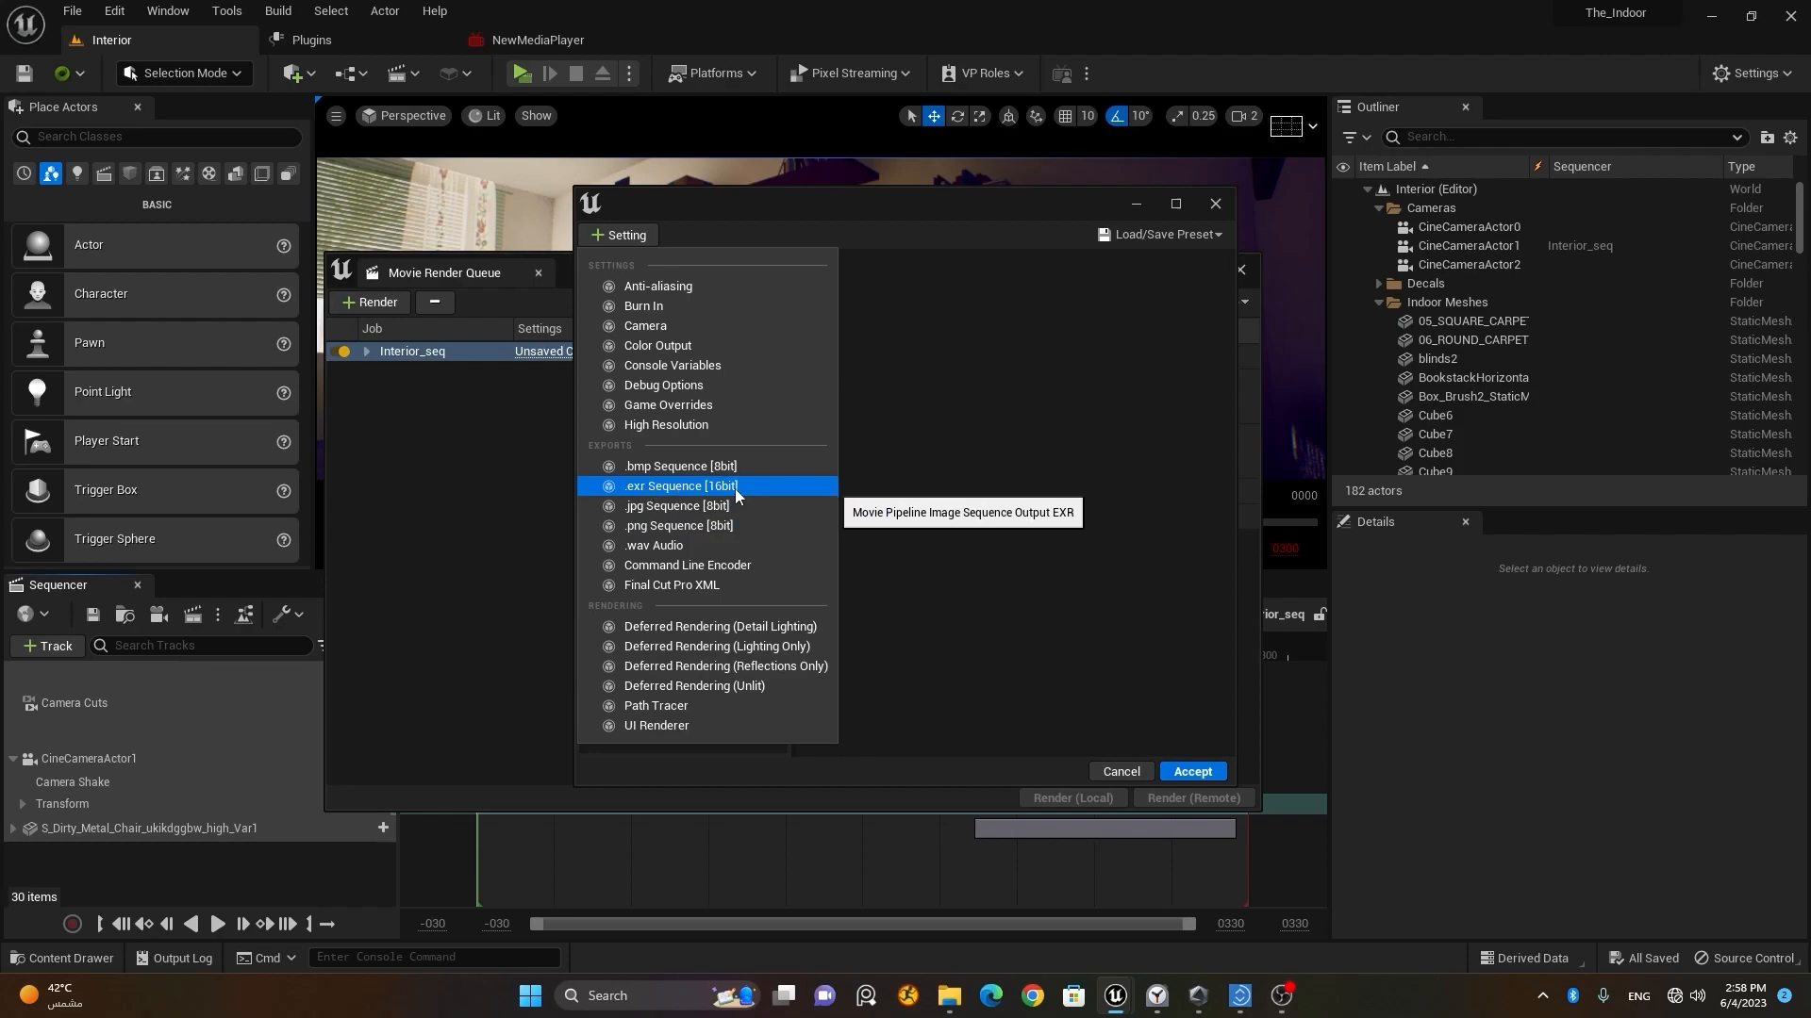
left_click(664, 526)
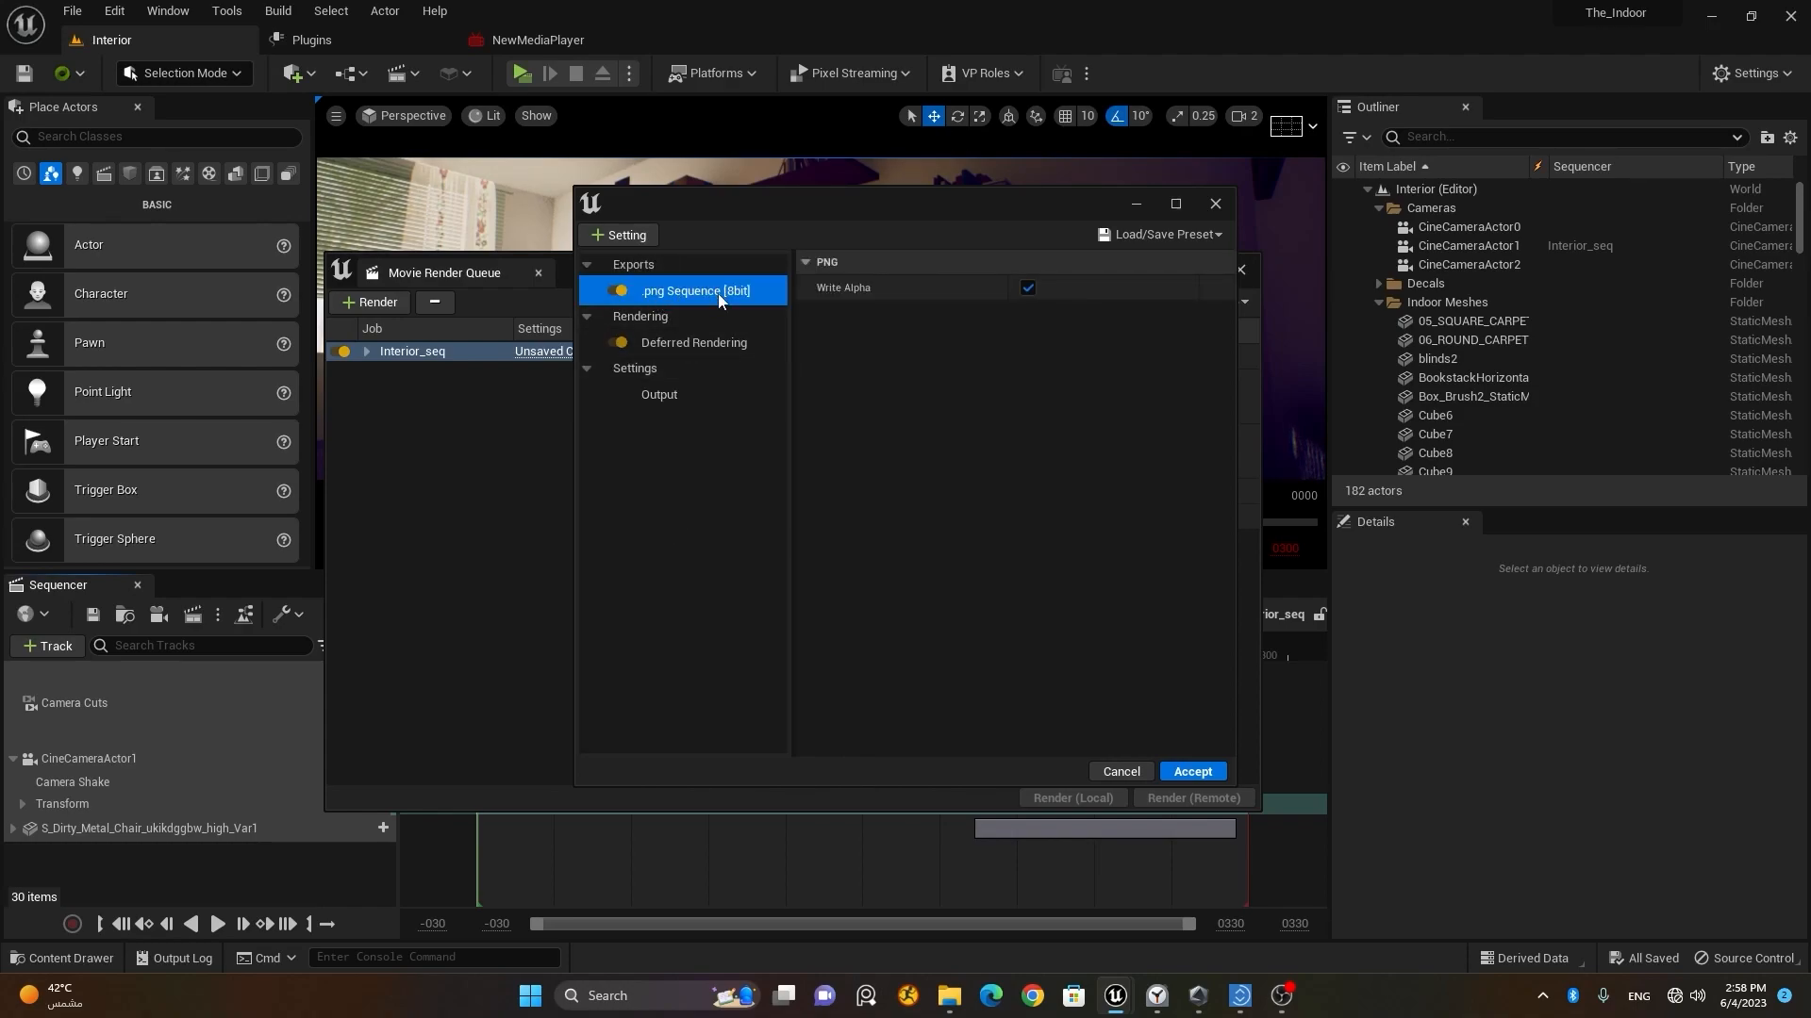
left_click(1028, 294)
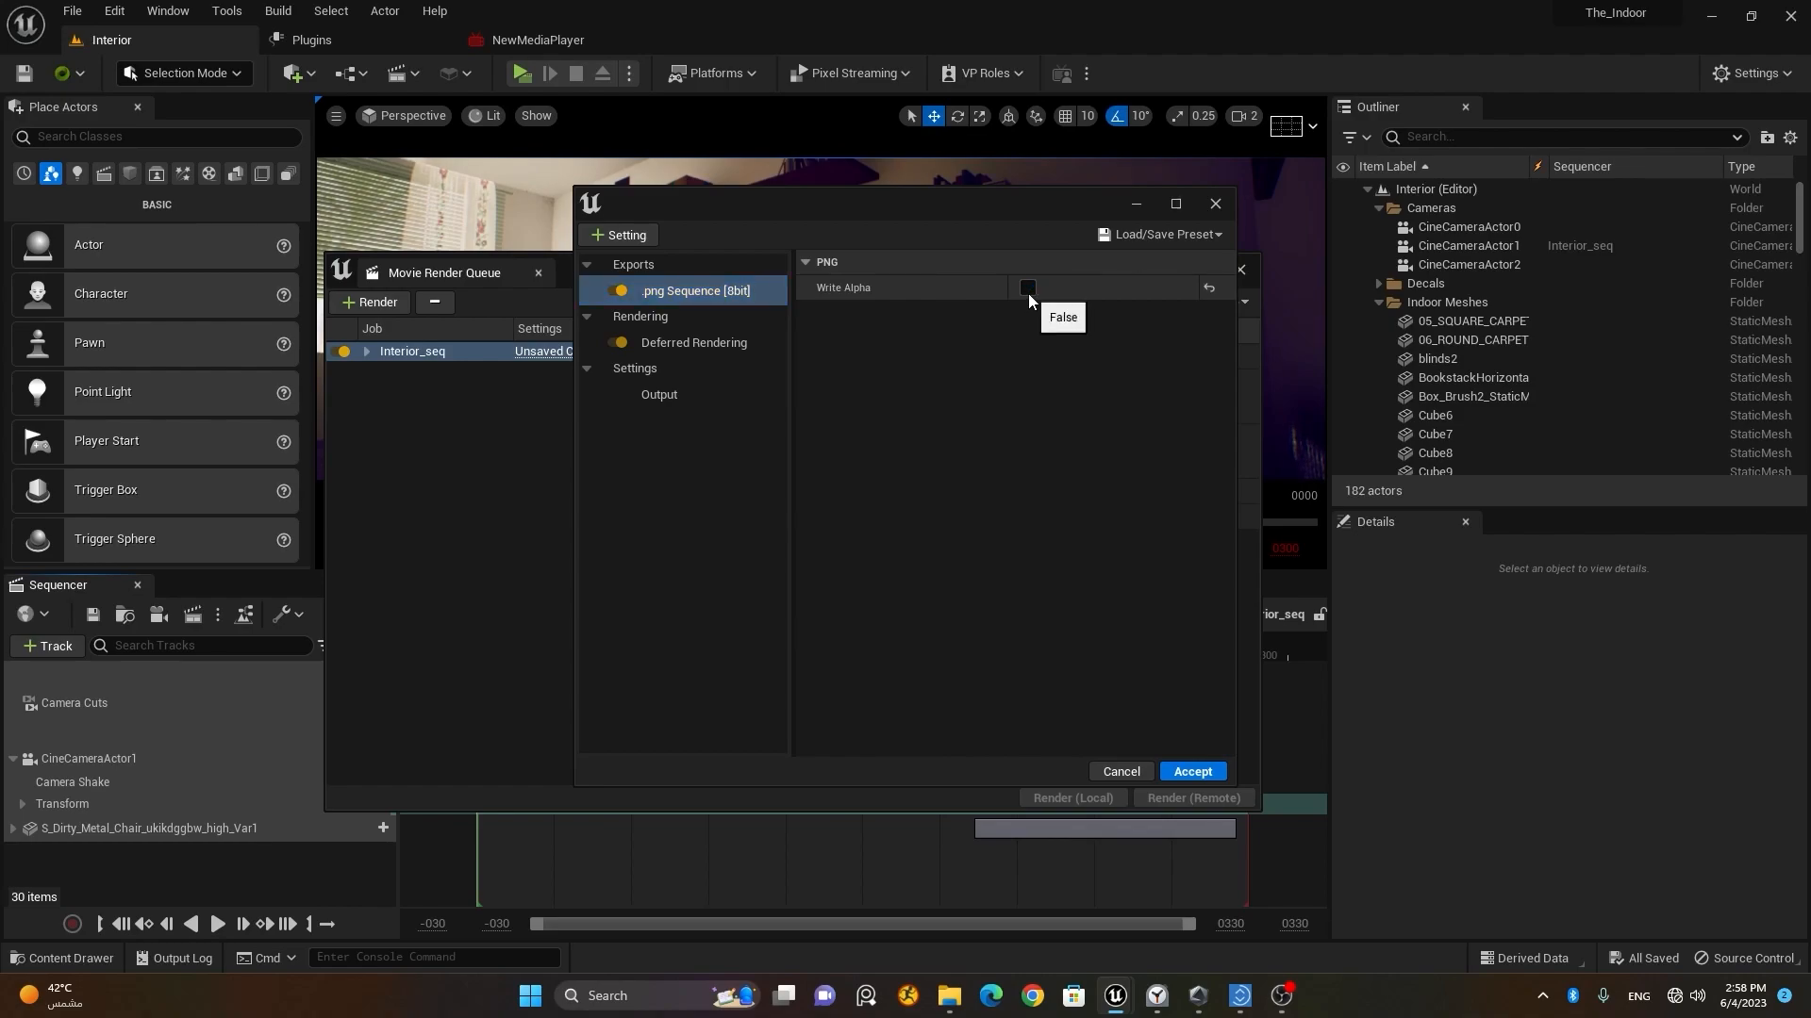
left_click(1028, 290)
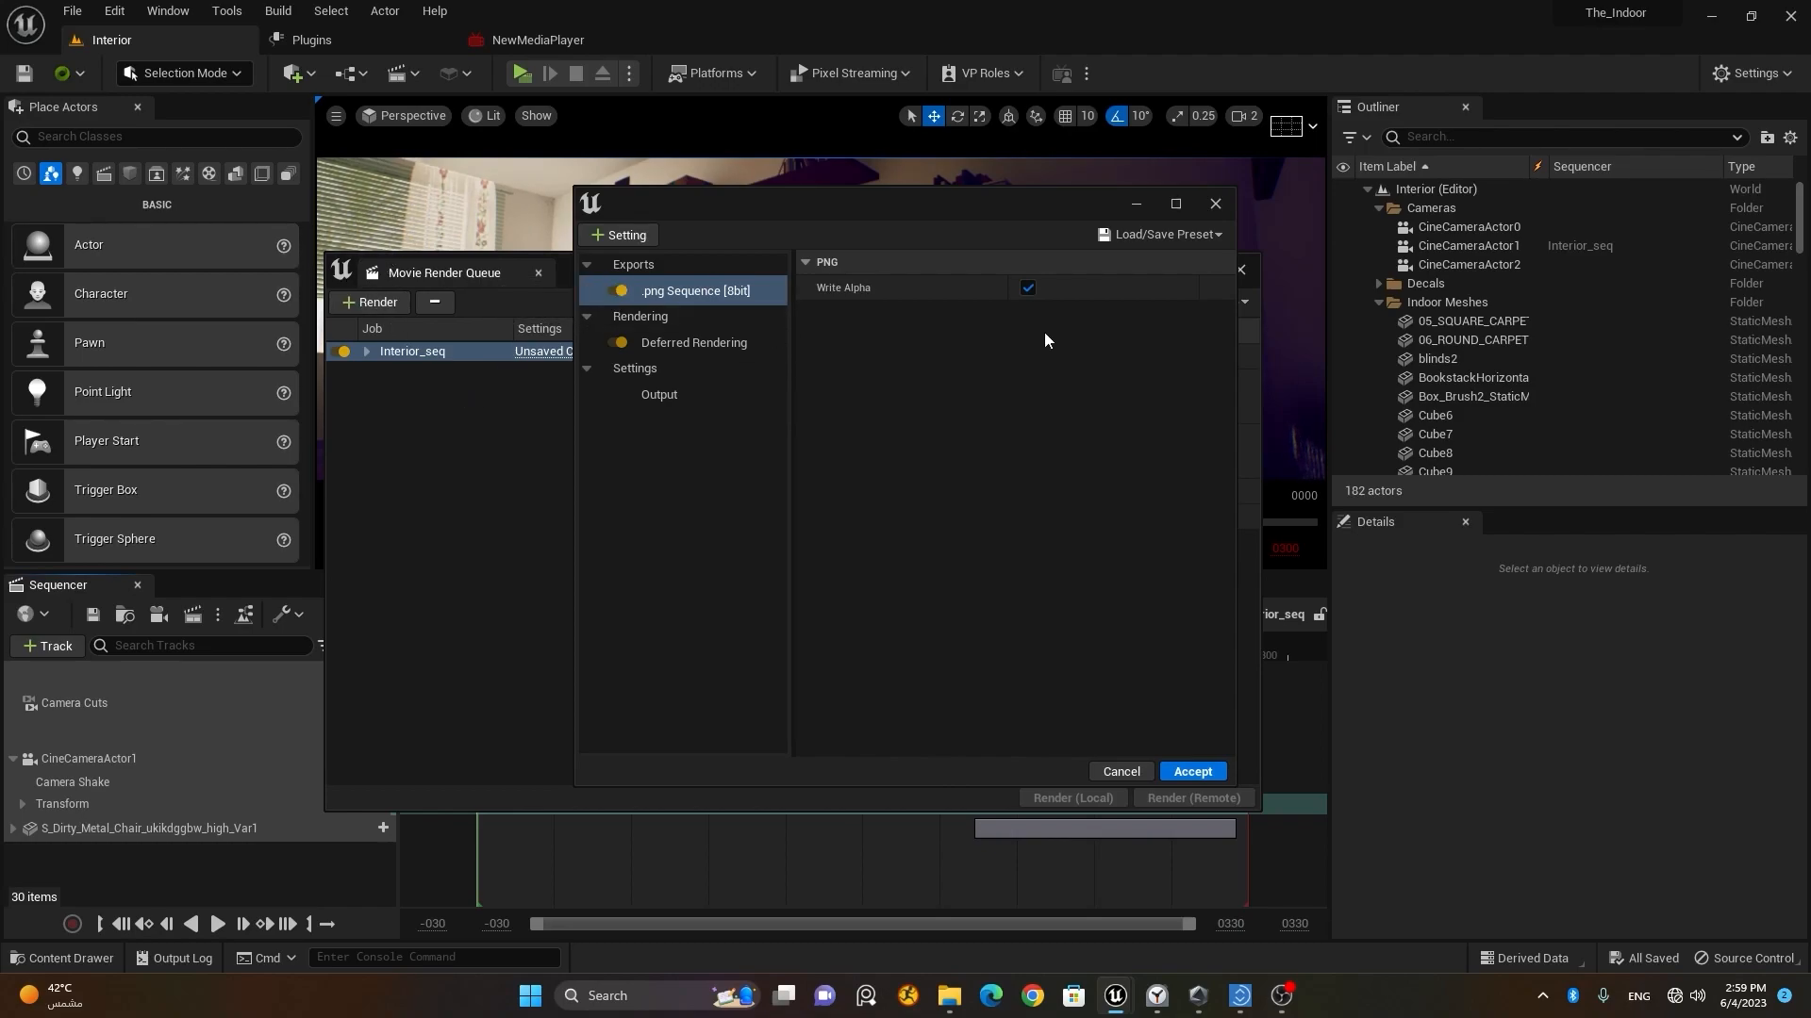
left_click(1028, 288)
Step: Add an Anti-aliasing setting to the job config and set its Temporal Sample Count to 16
left_click(603, 240)
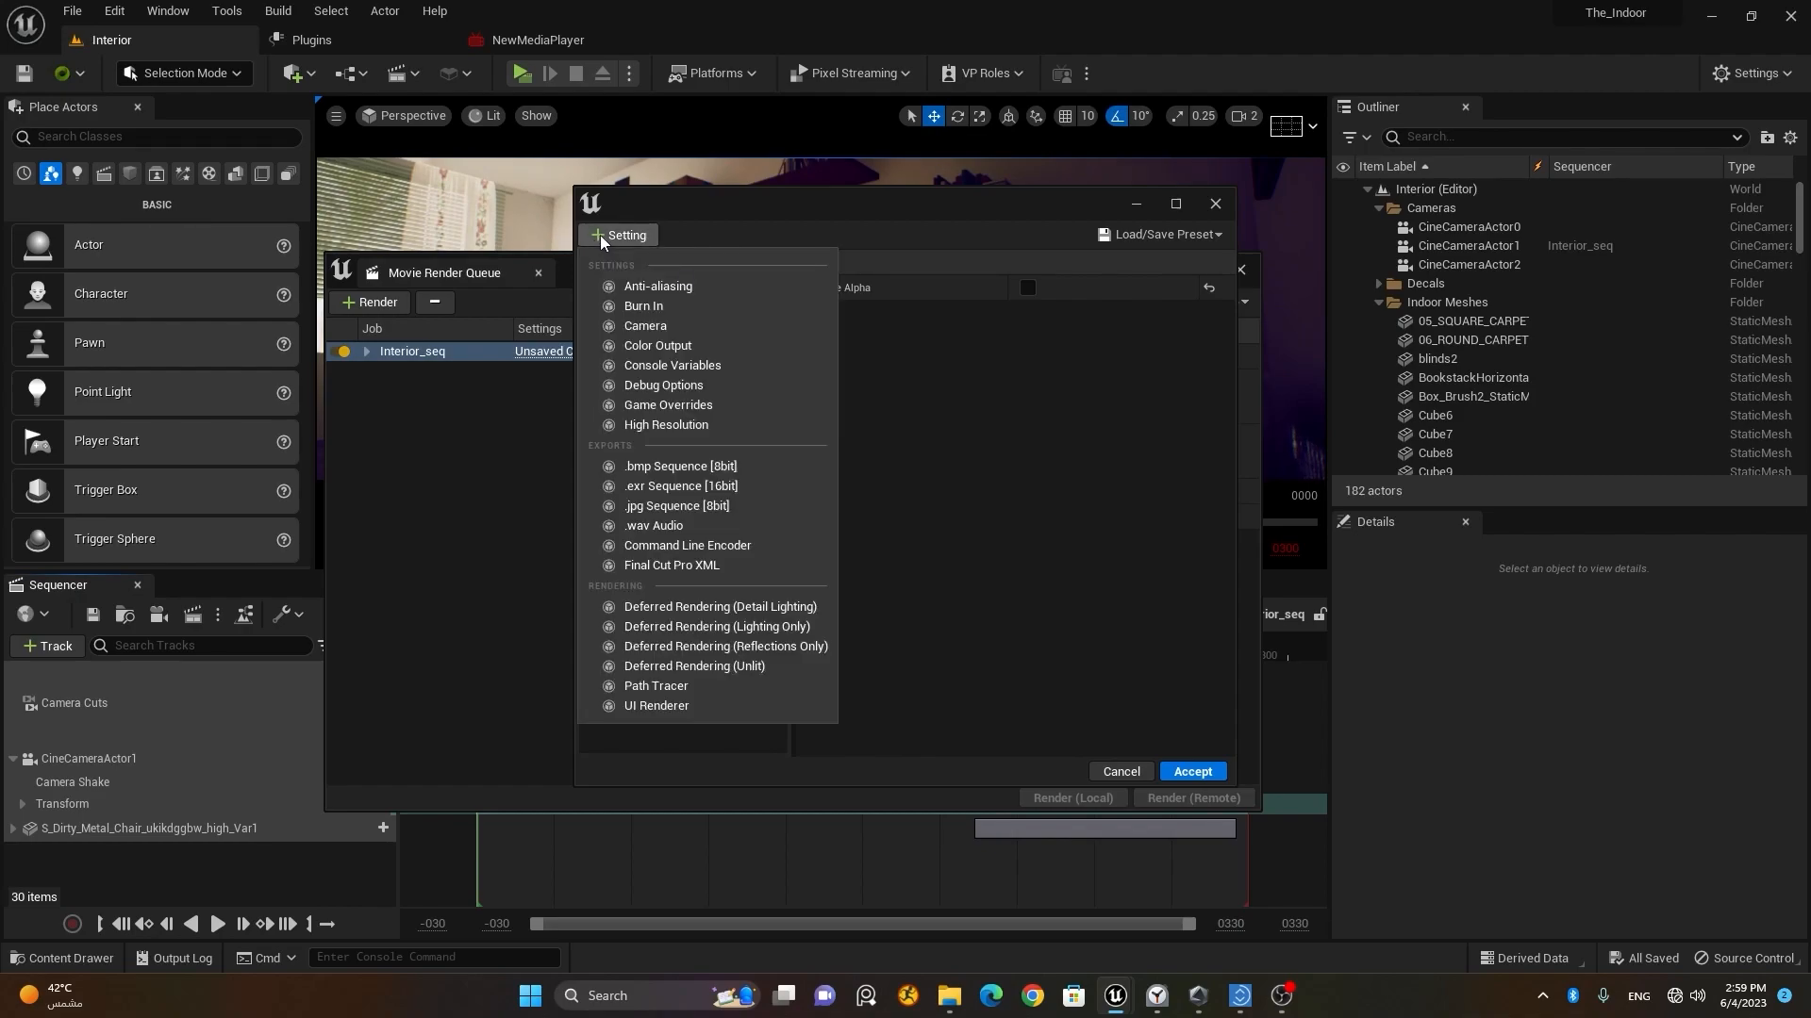
left_click(689, 287)
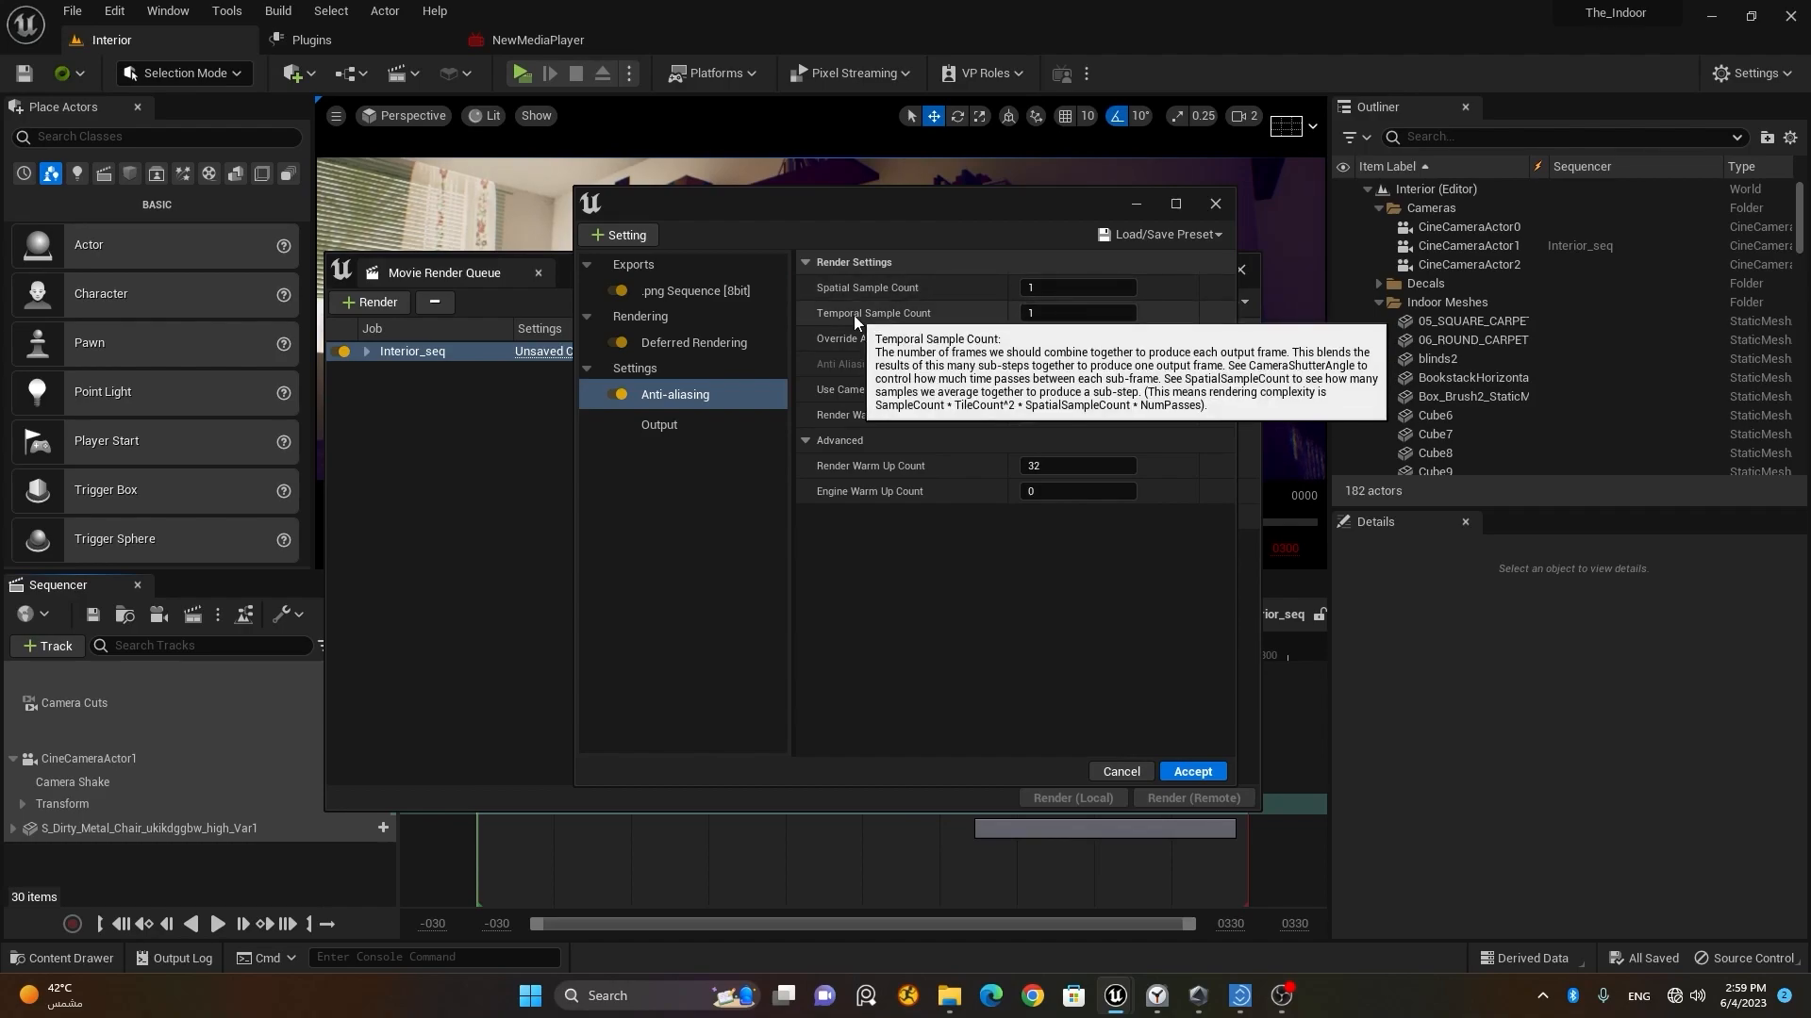
left_click(1099, 318)
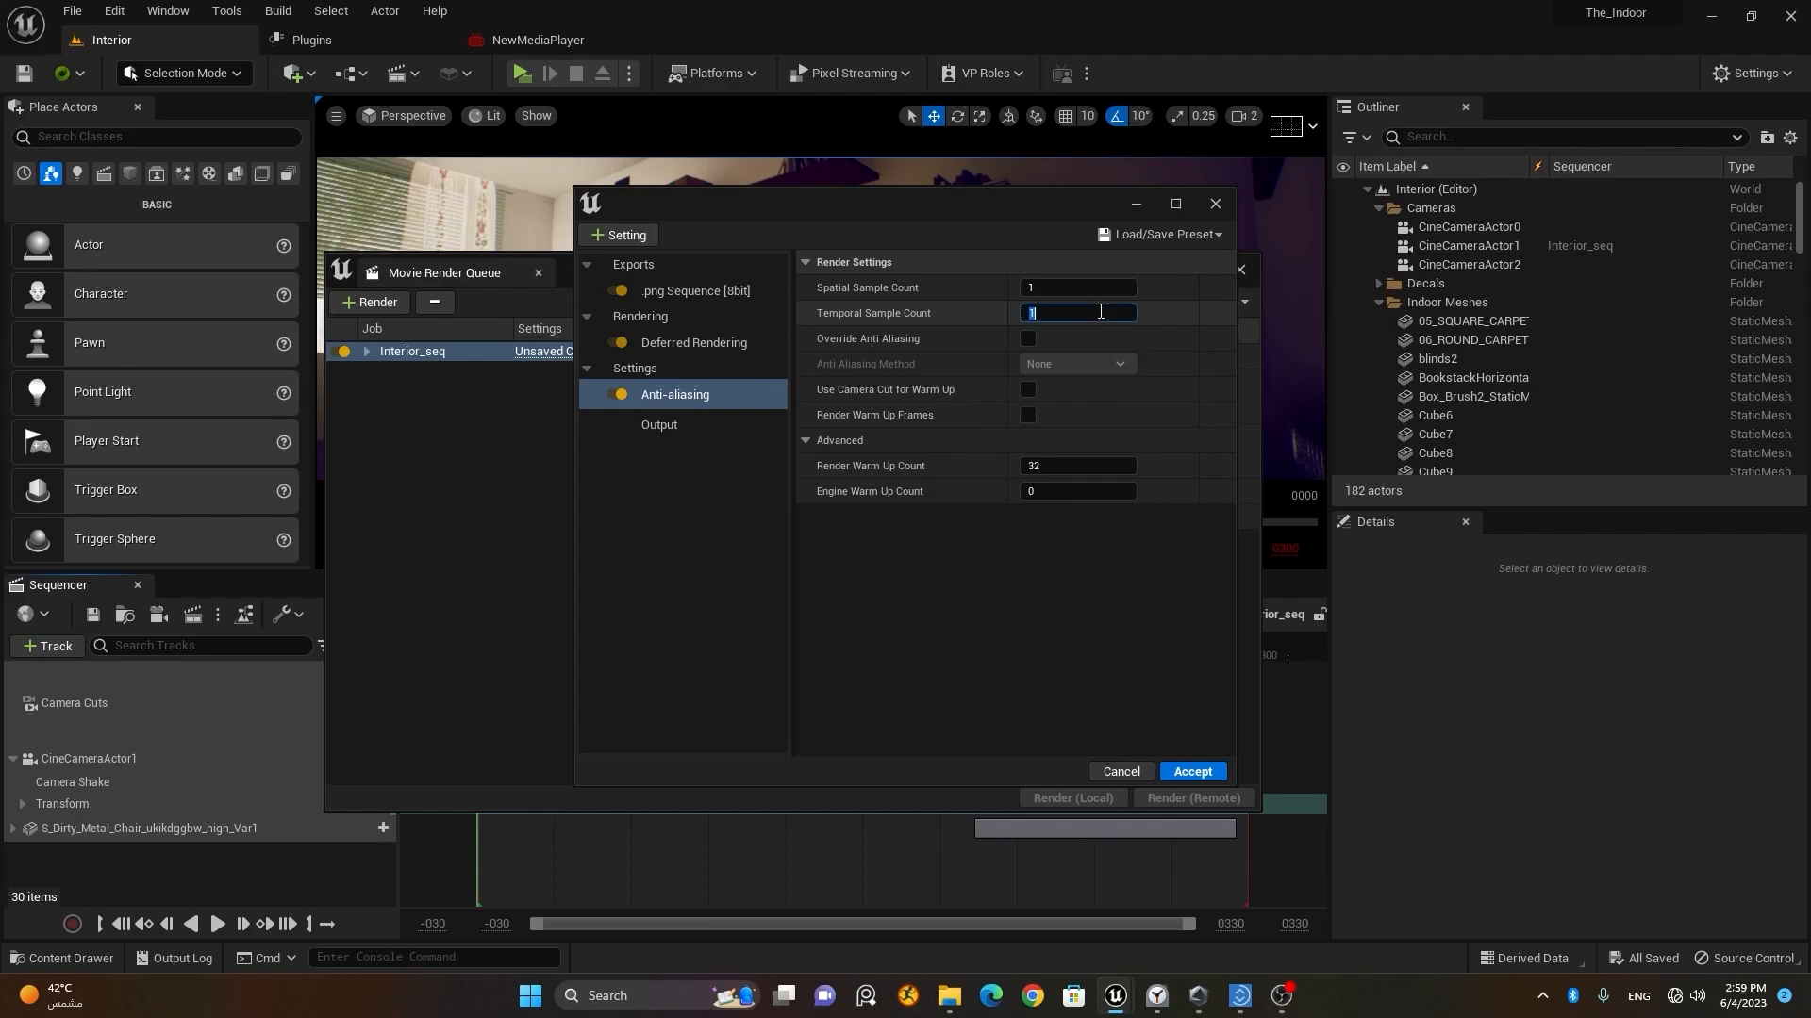
type("16")
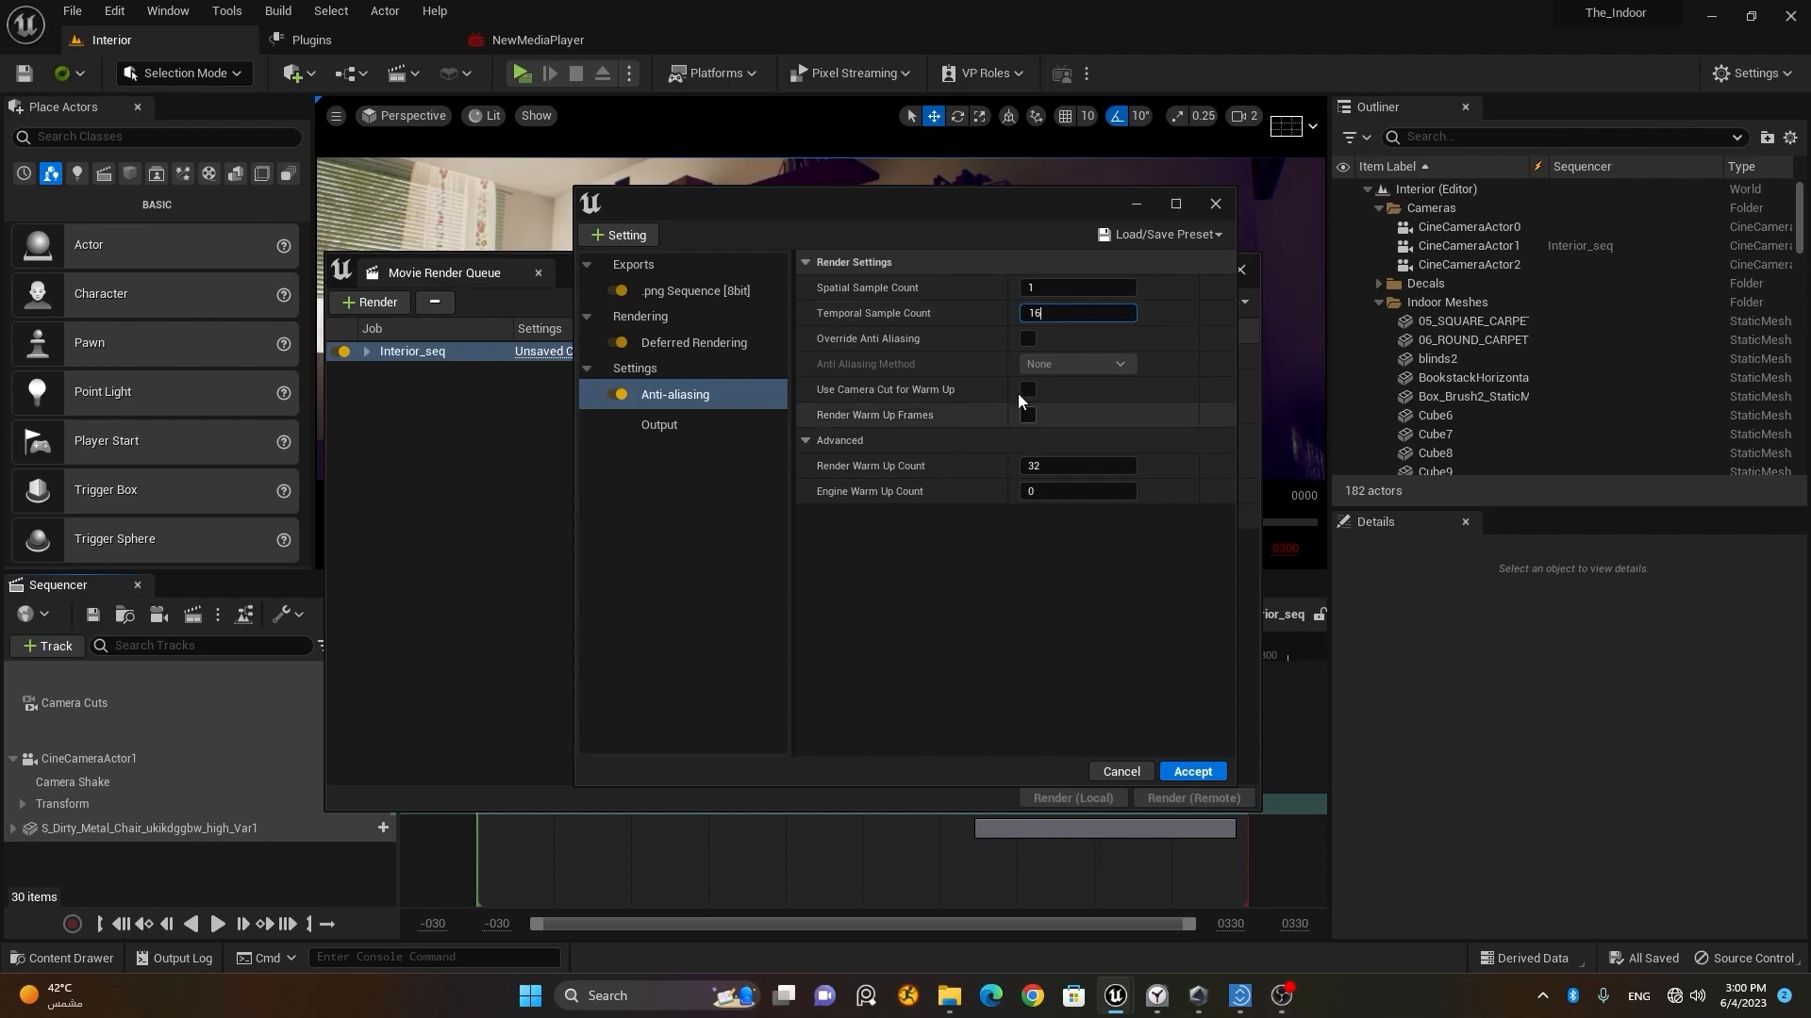
left_click(1059, 318)
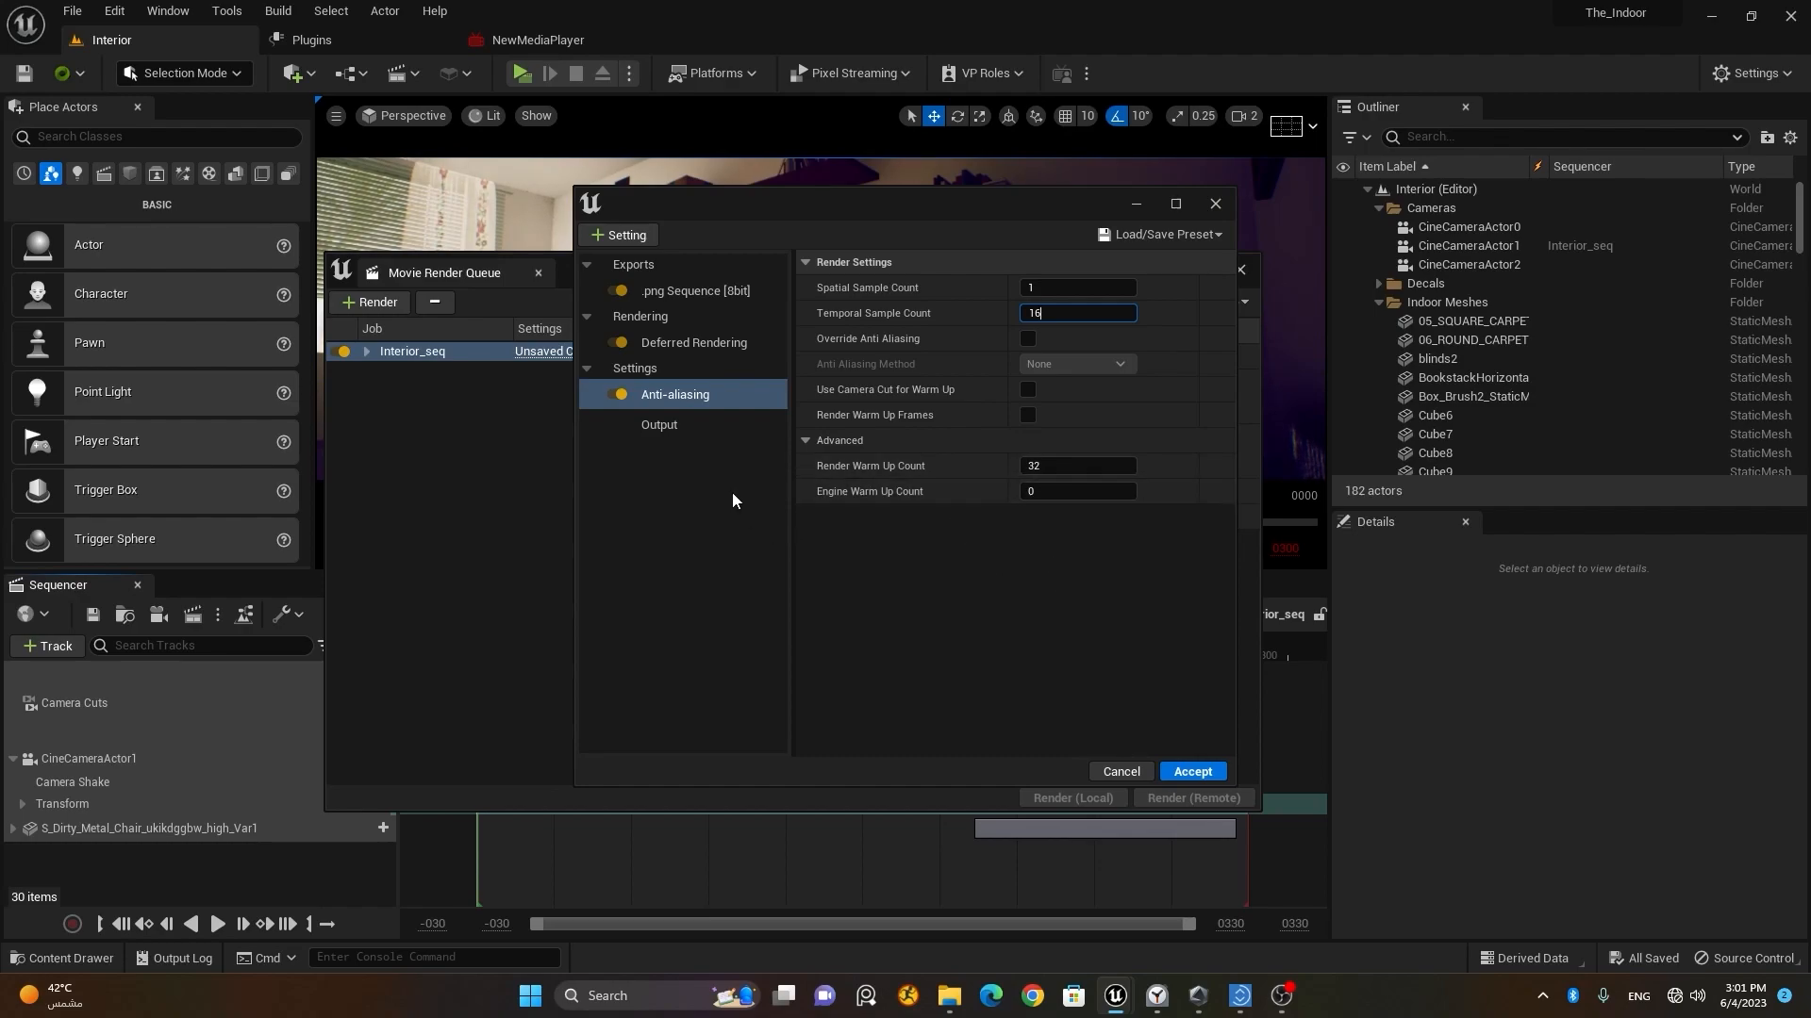
Step: Set the job's output directory to a new Test_Render folder inside the Unreal Engine 5.1.1 Course folder
left_click(688, 426)
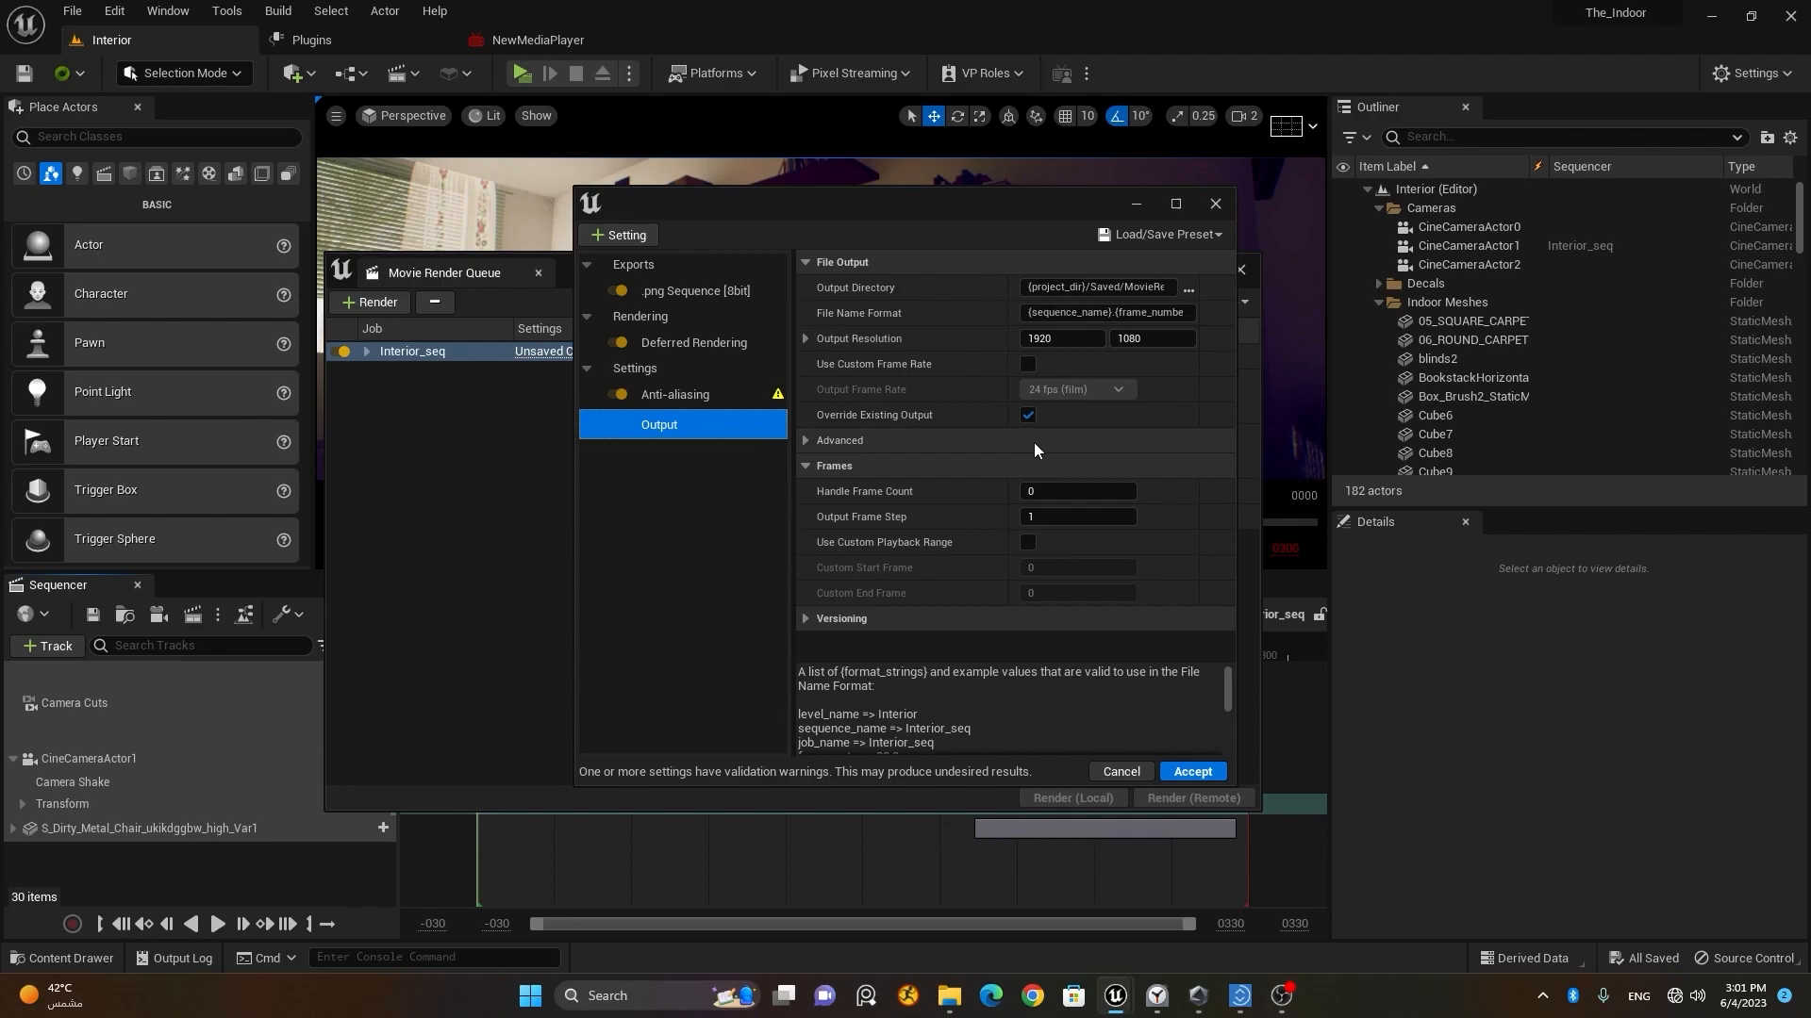
left_click(1188, 289)
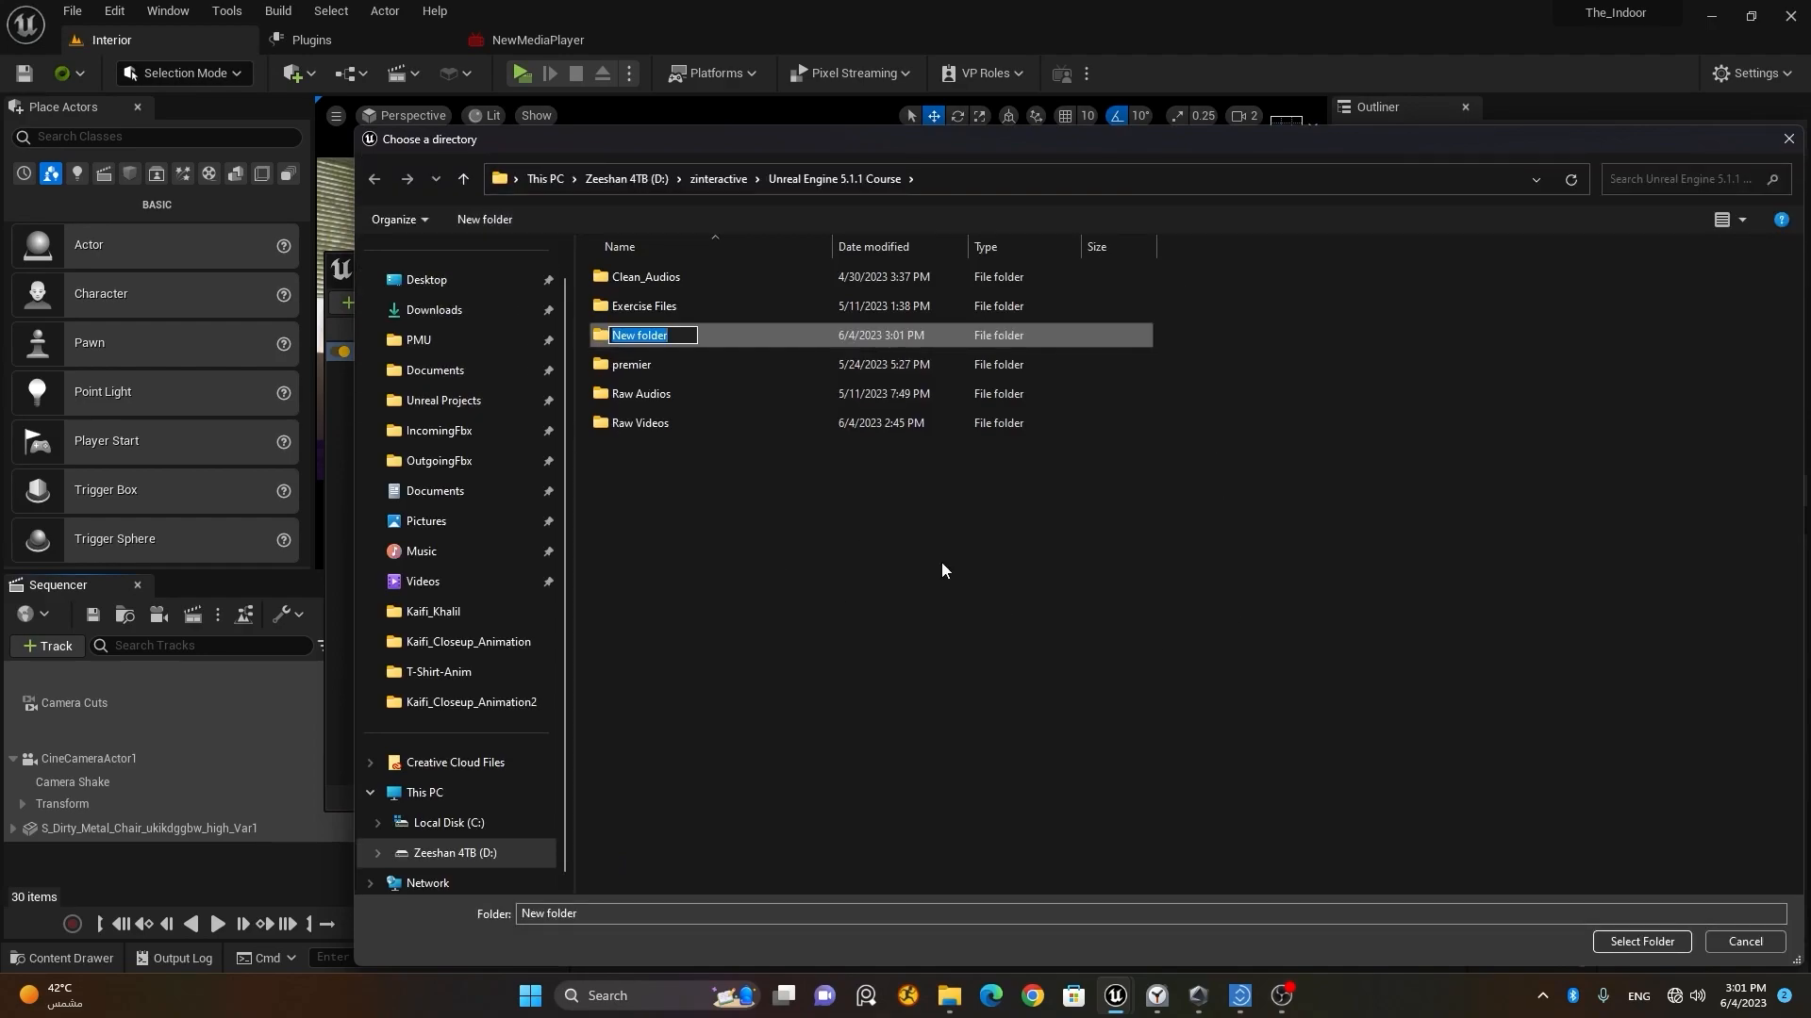
type("Test_Render")
key("Return")
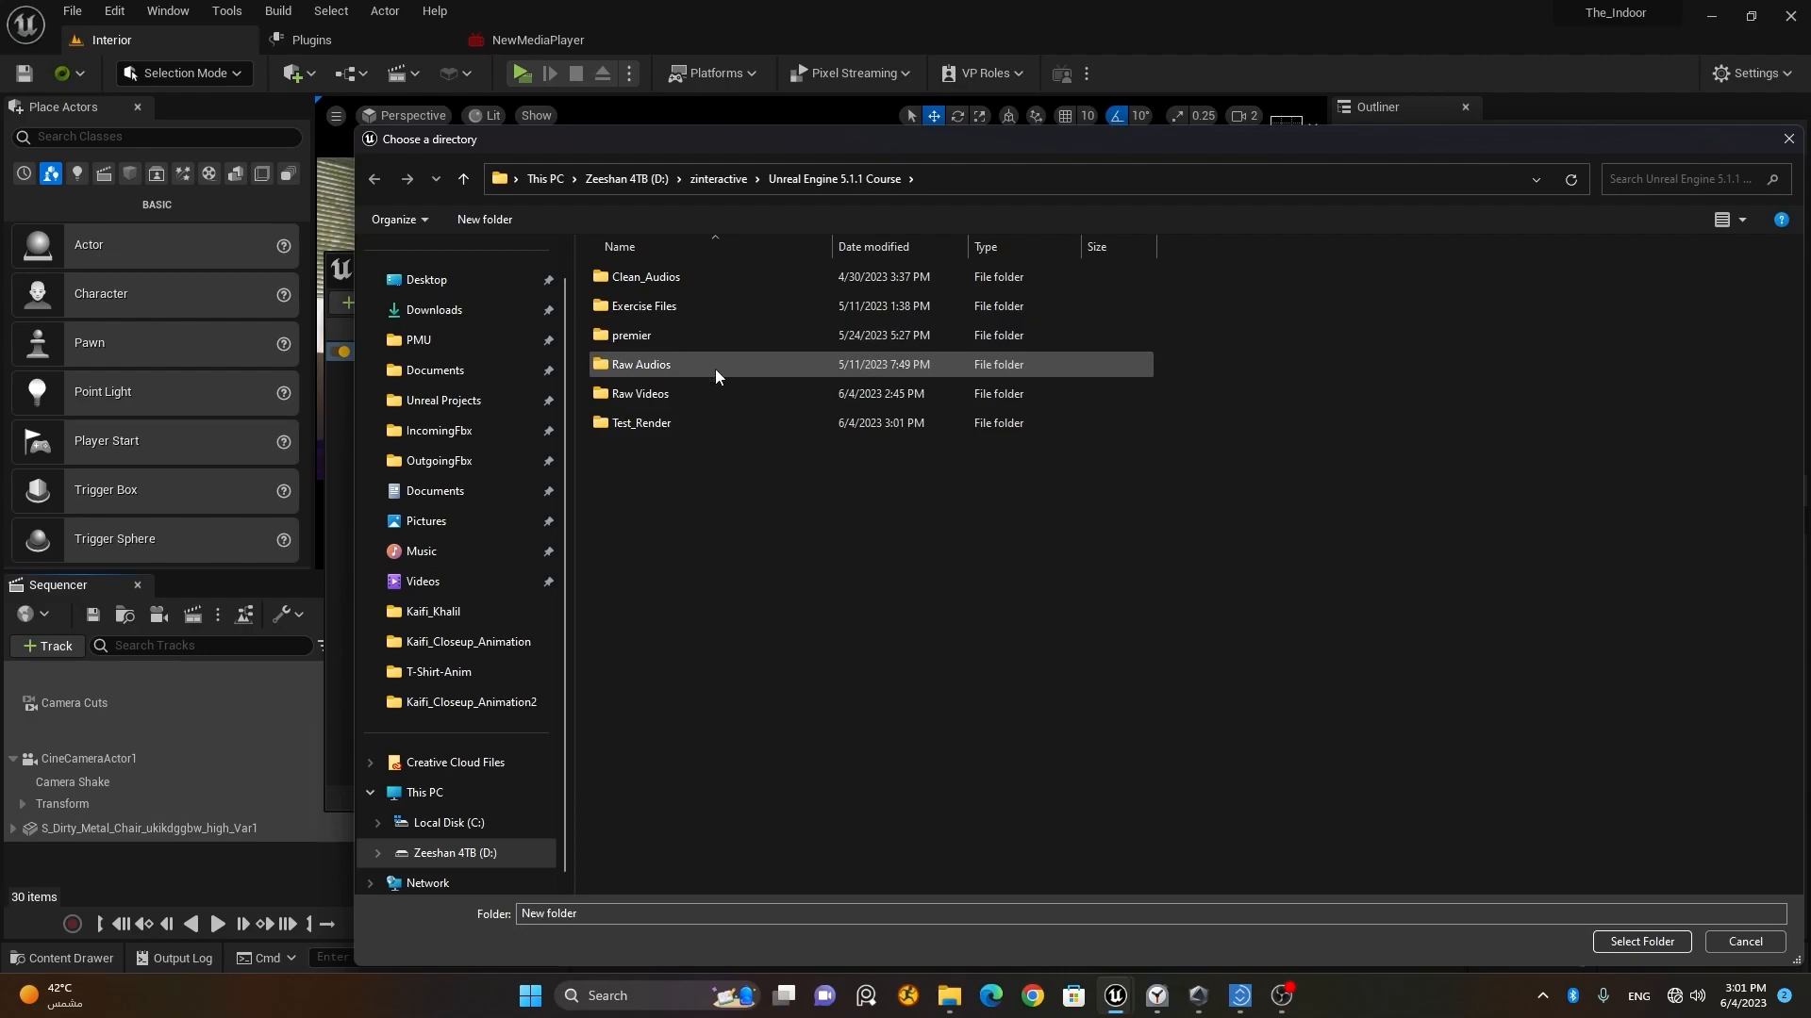
double_click(710, 422)
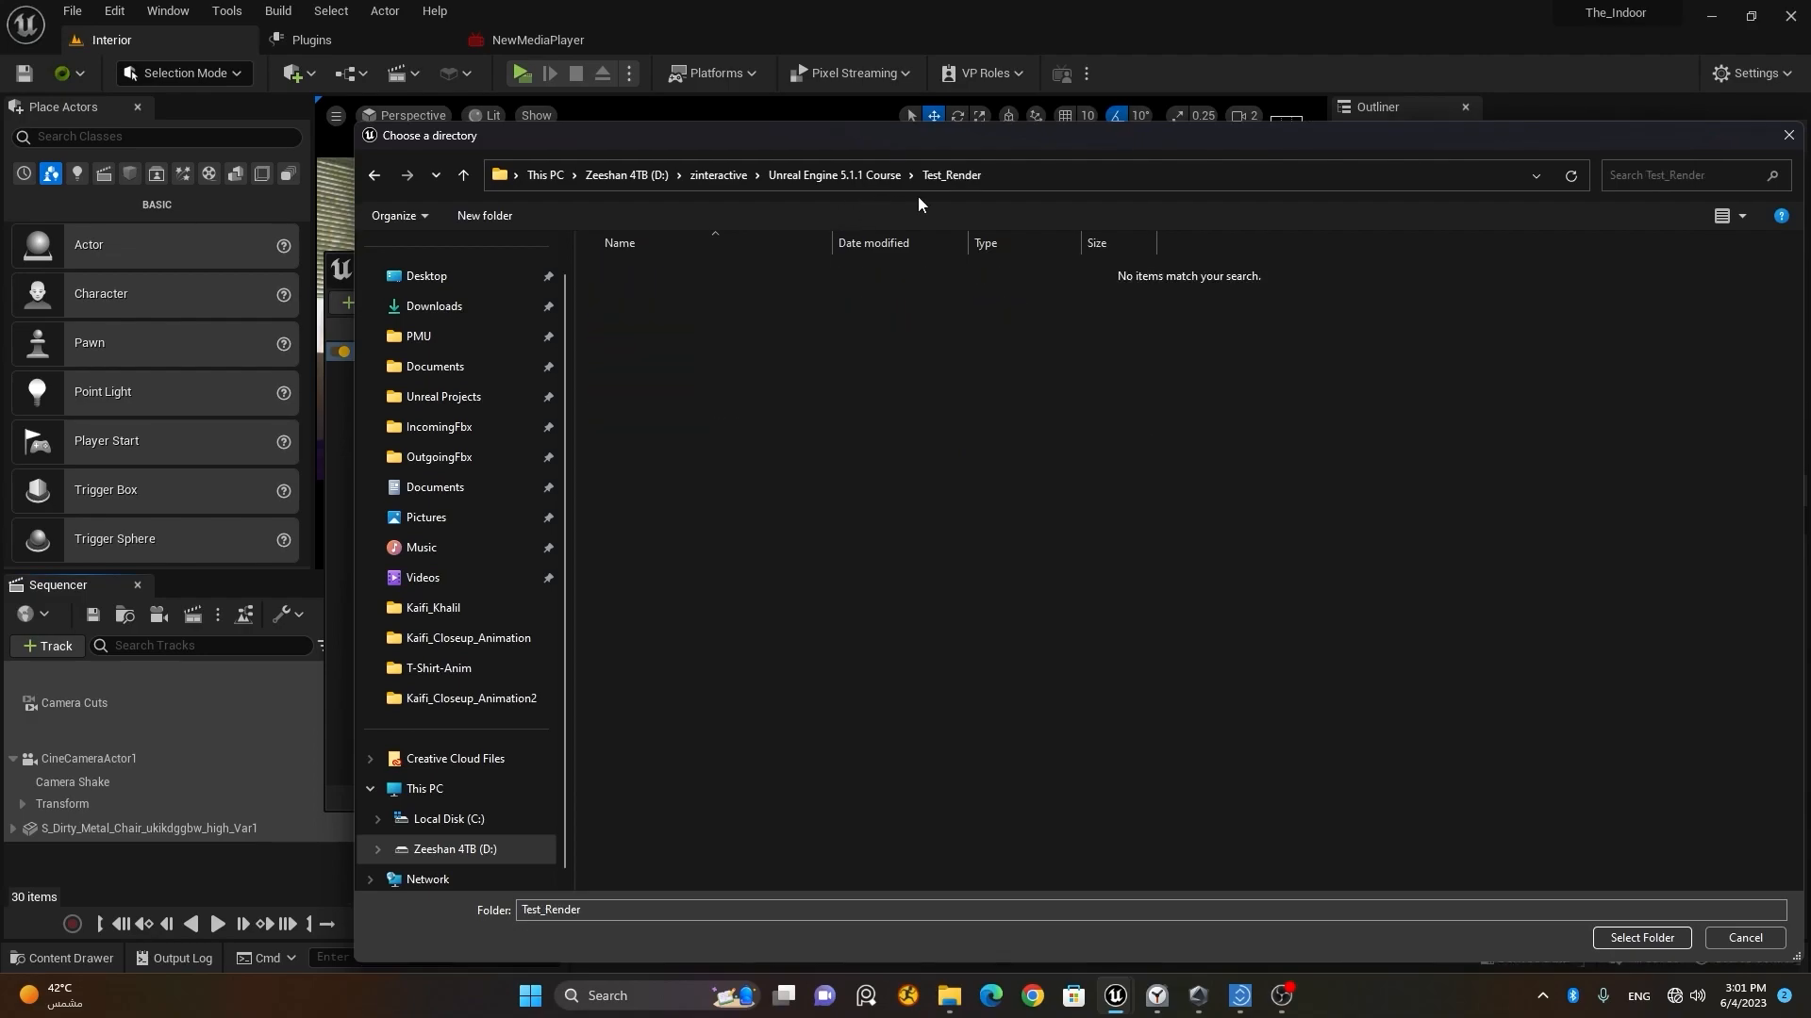
left_click(1629, 939)
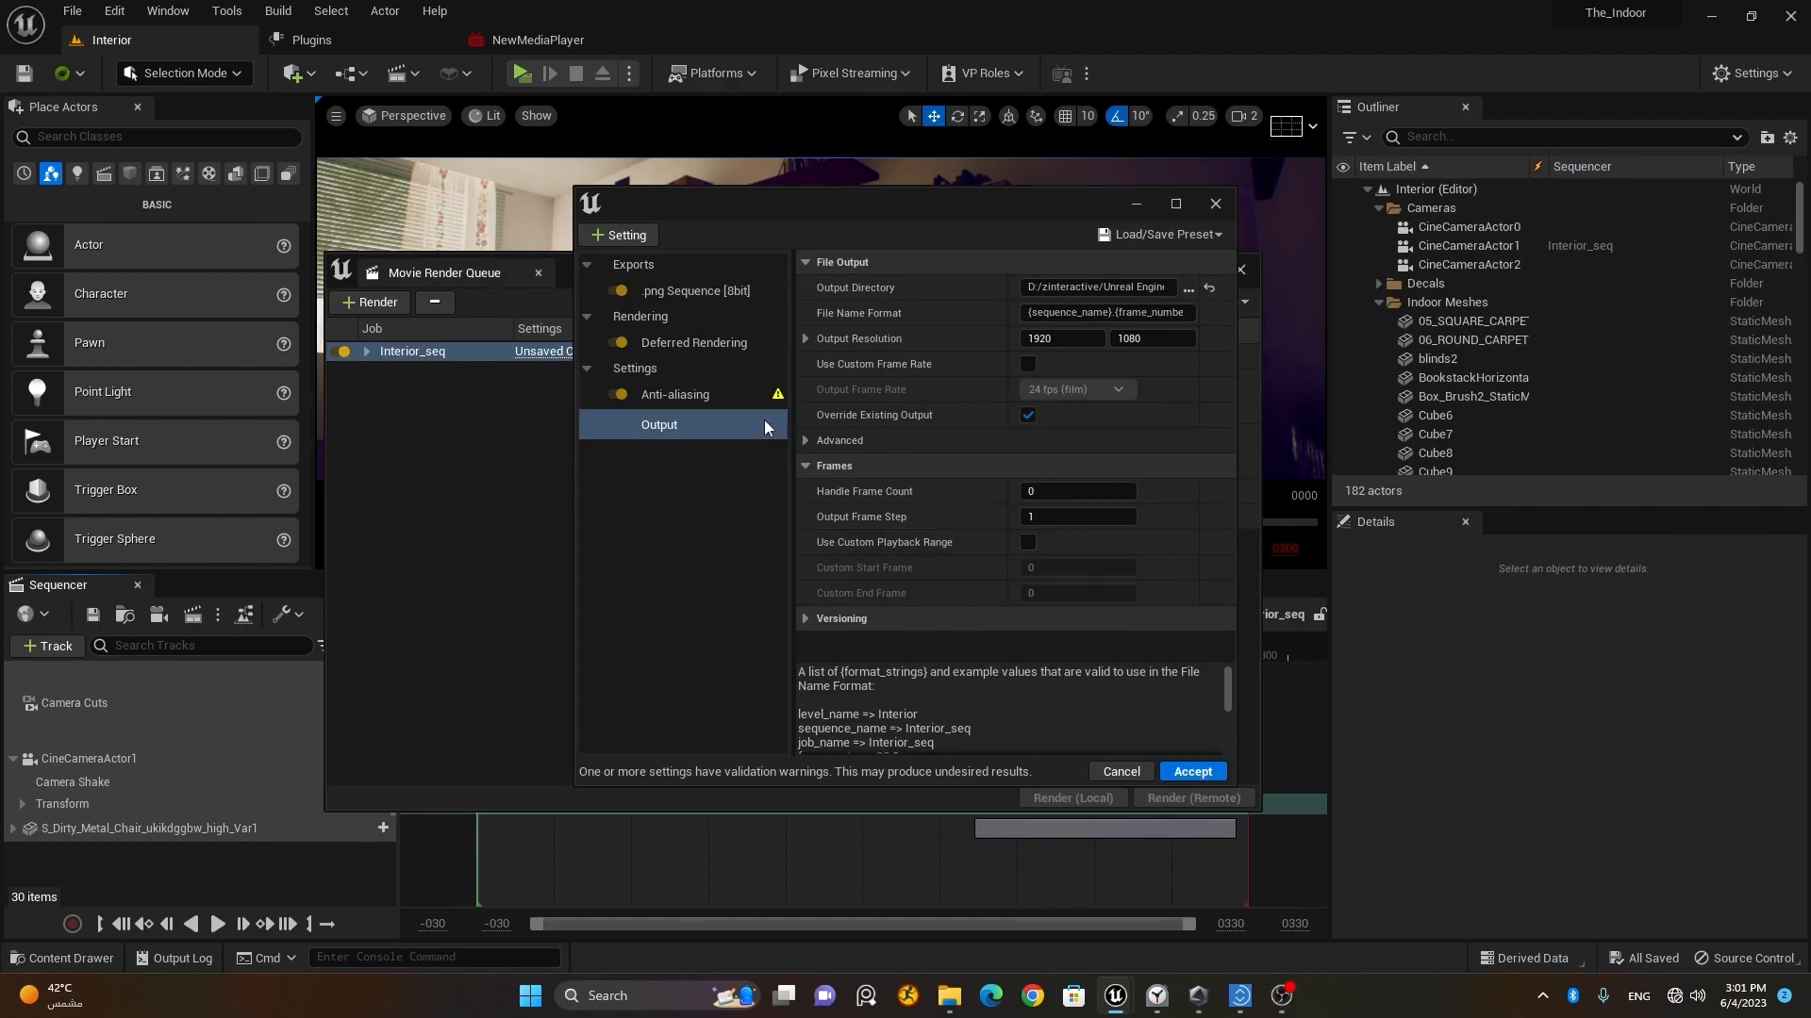
Step: Try an Anti-aliasing Spatial Sample Count of 16 with a Temporal Sample Count of 1
mouse_move(779, 399)
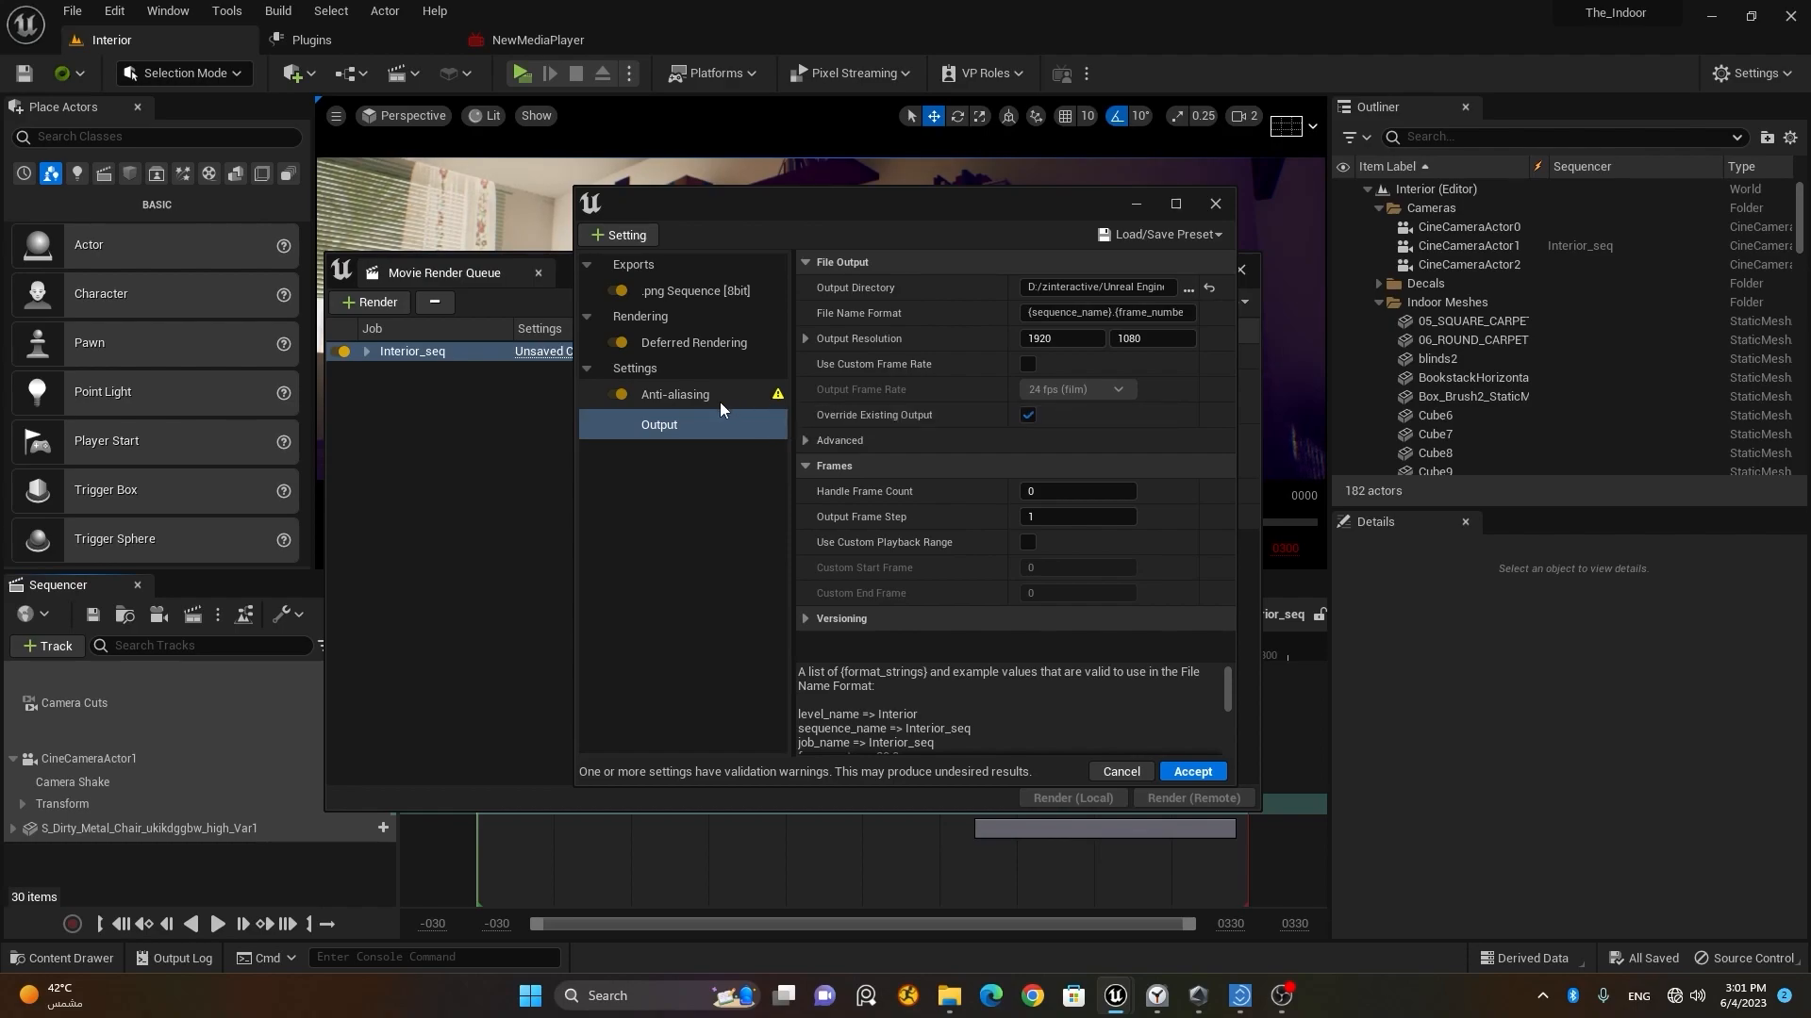
left_click(752, 403)
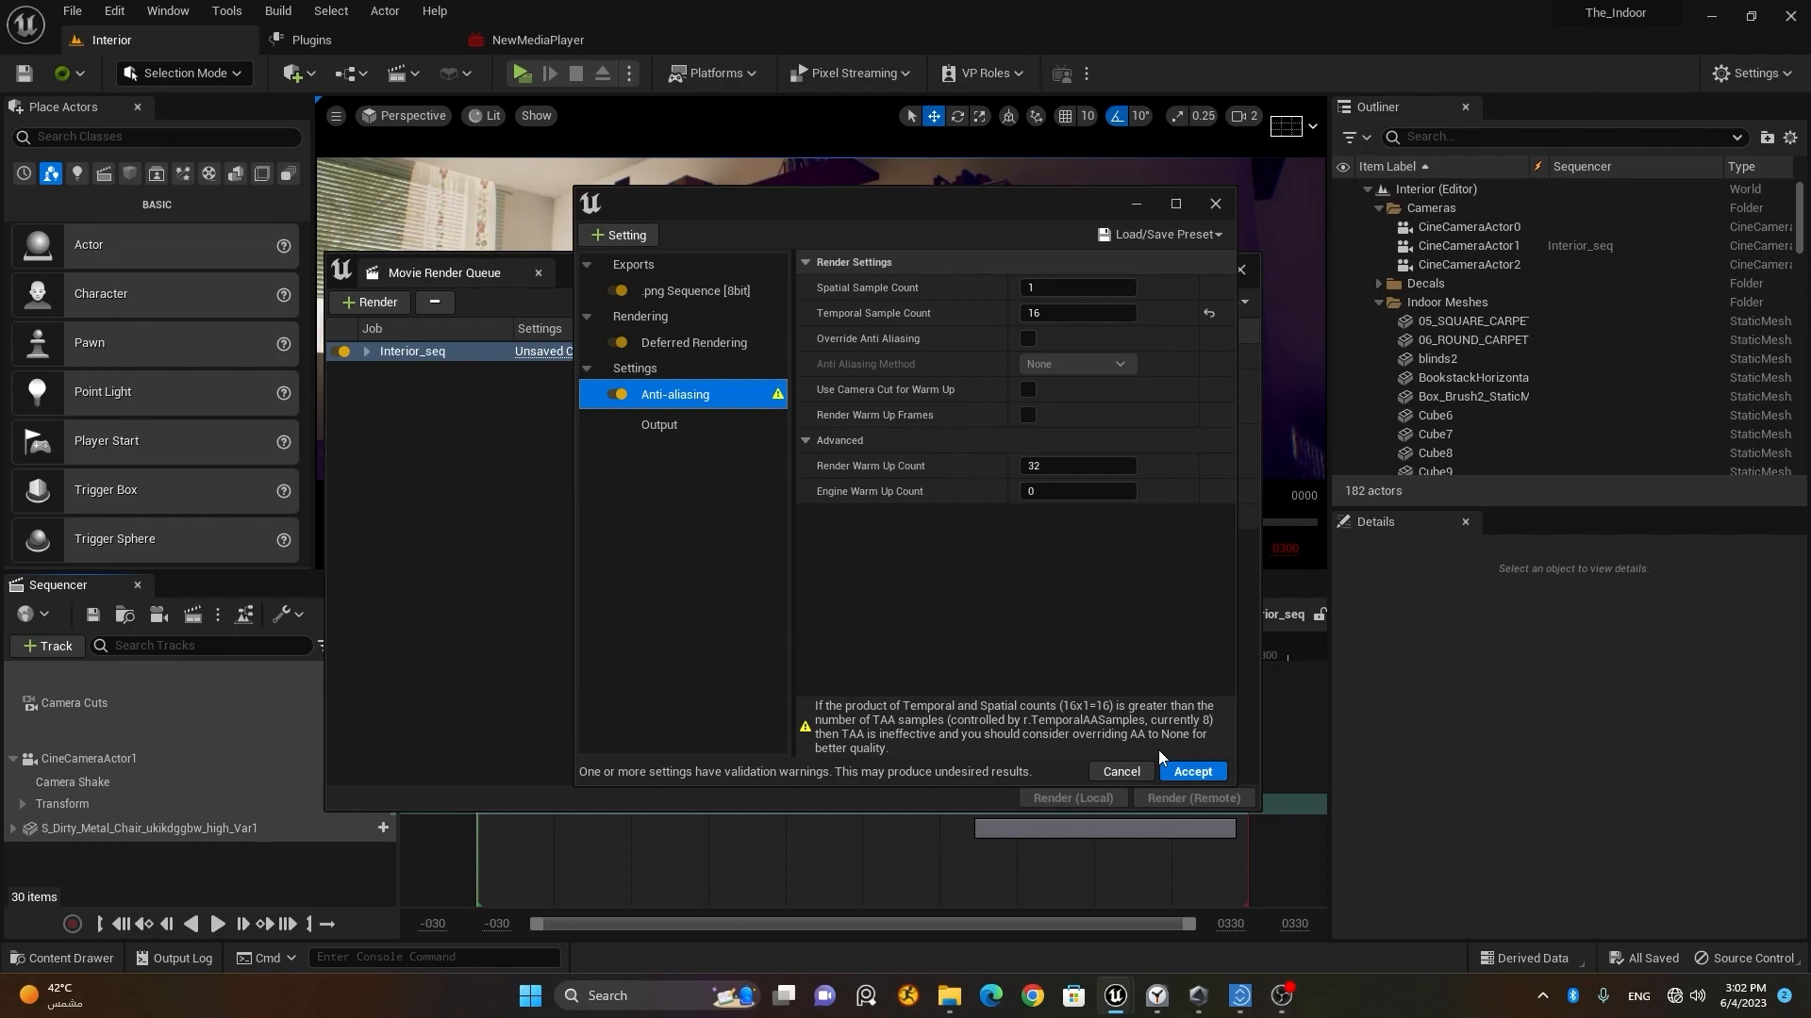
left_click(1069, 285)
type("16")
left_click(1089, 313)
type("1")
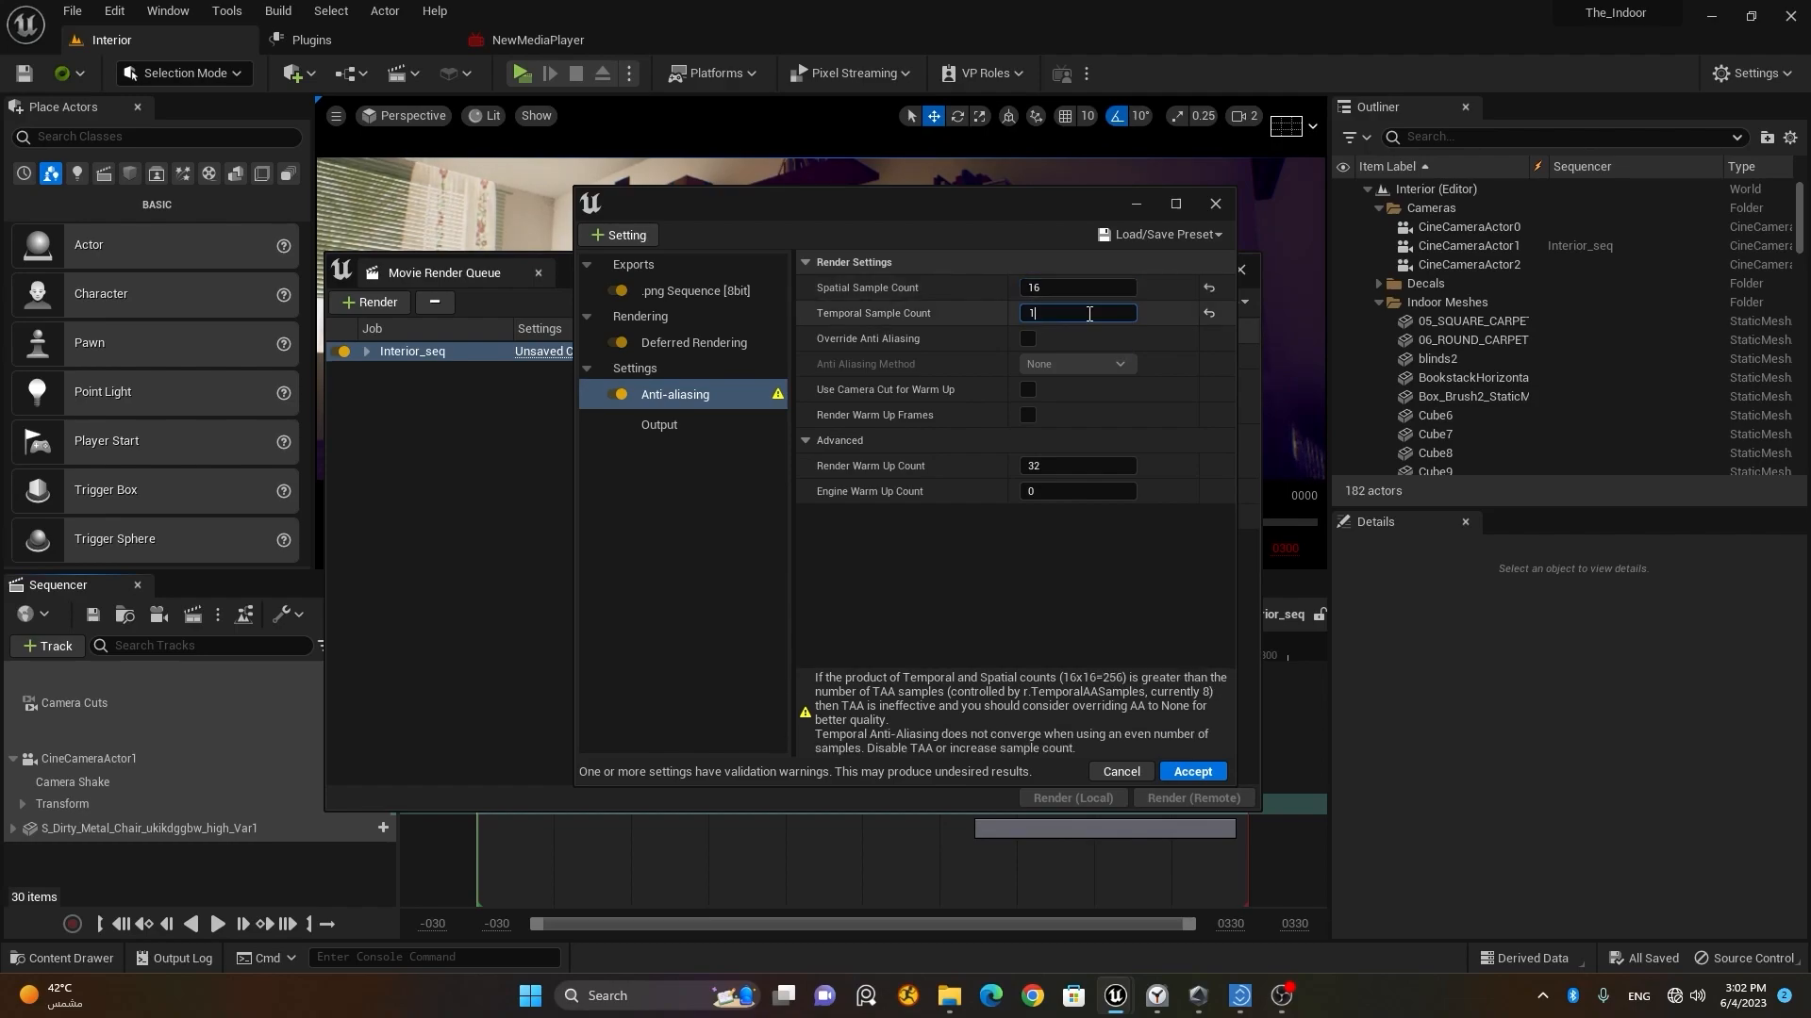
key("Return")
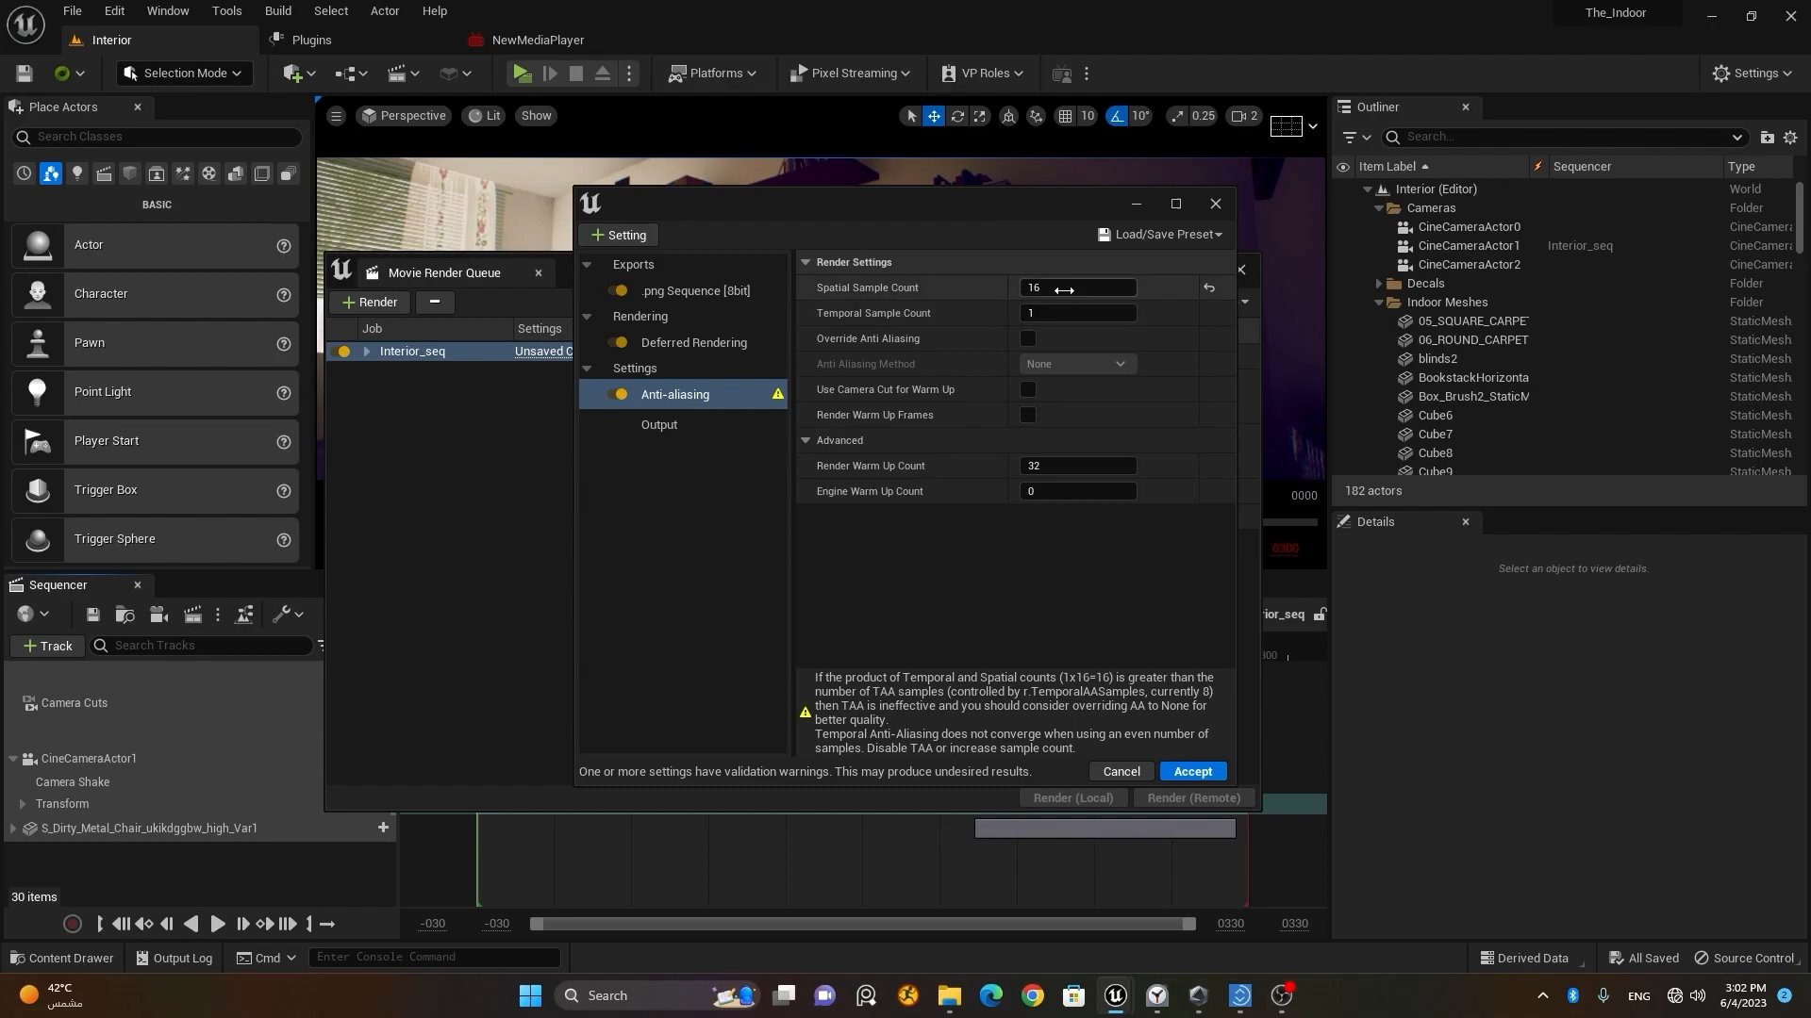
Step: Reset the Spatial Sample Count to 1, and try a Temporal Sample Count of 32 before setting it to 16
left_click(1208, 287)
left_click(1110, 314)
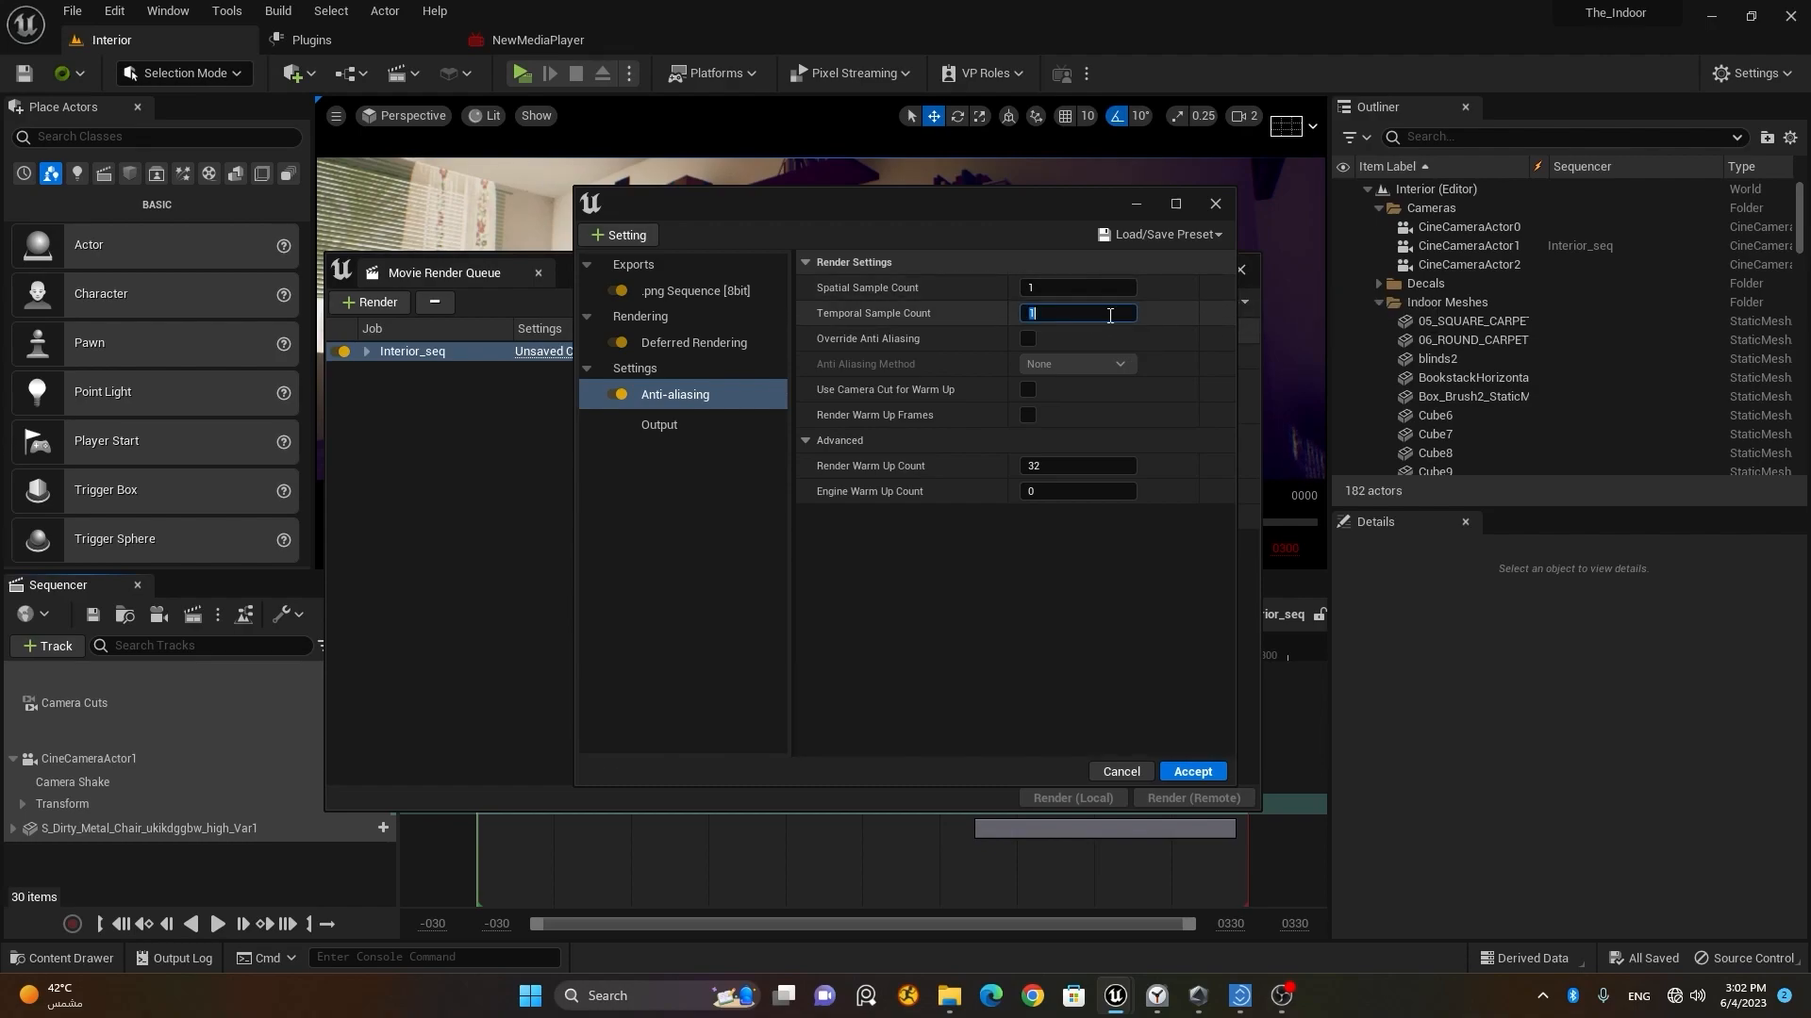
type("32")
key("Return")
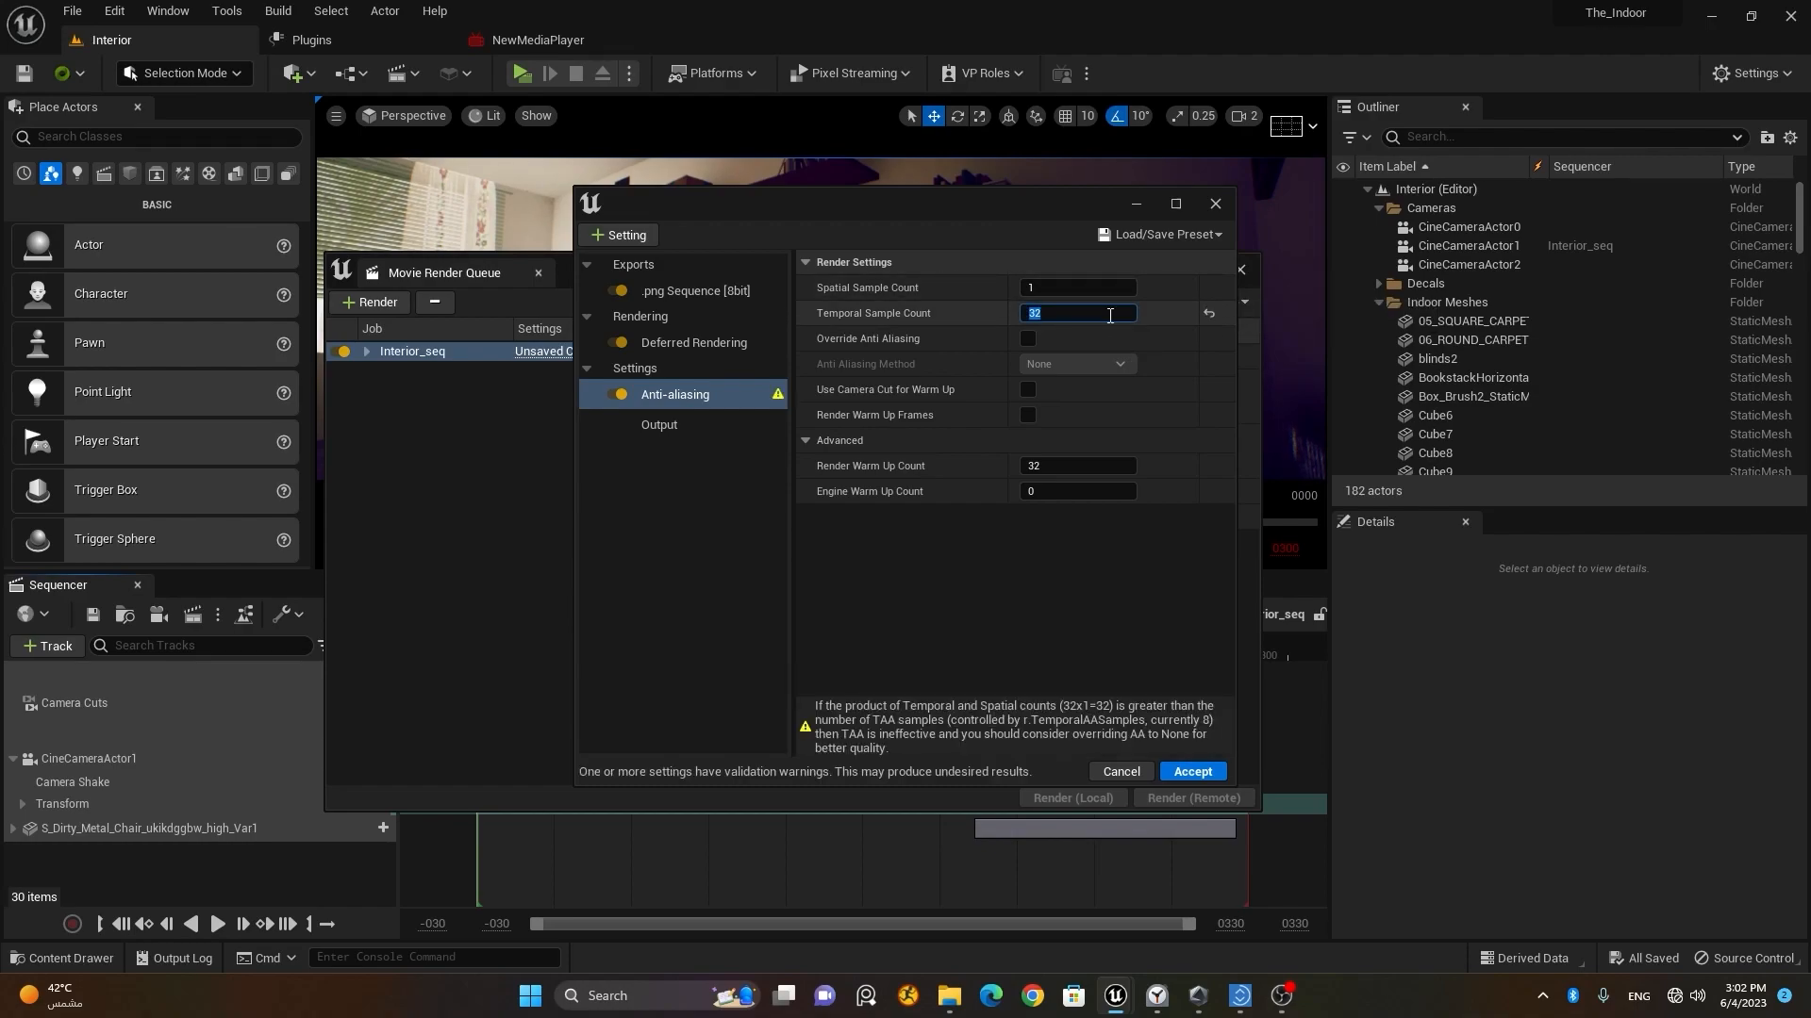
type("16")
key("Return")
Step: Enable Override Anti Aliasing with the Anti Aliasing Method kept at None, and accept the job config
left_click(1028, 339)
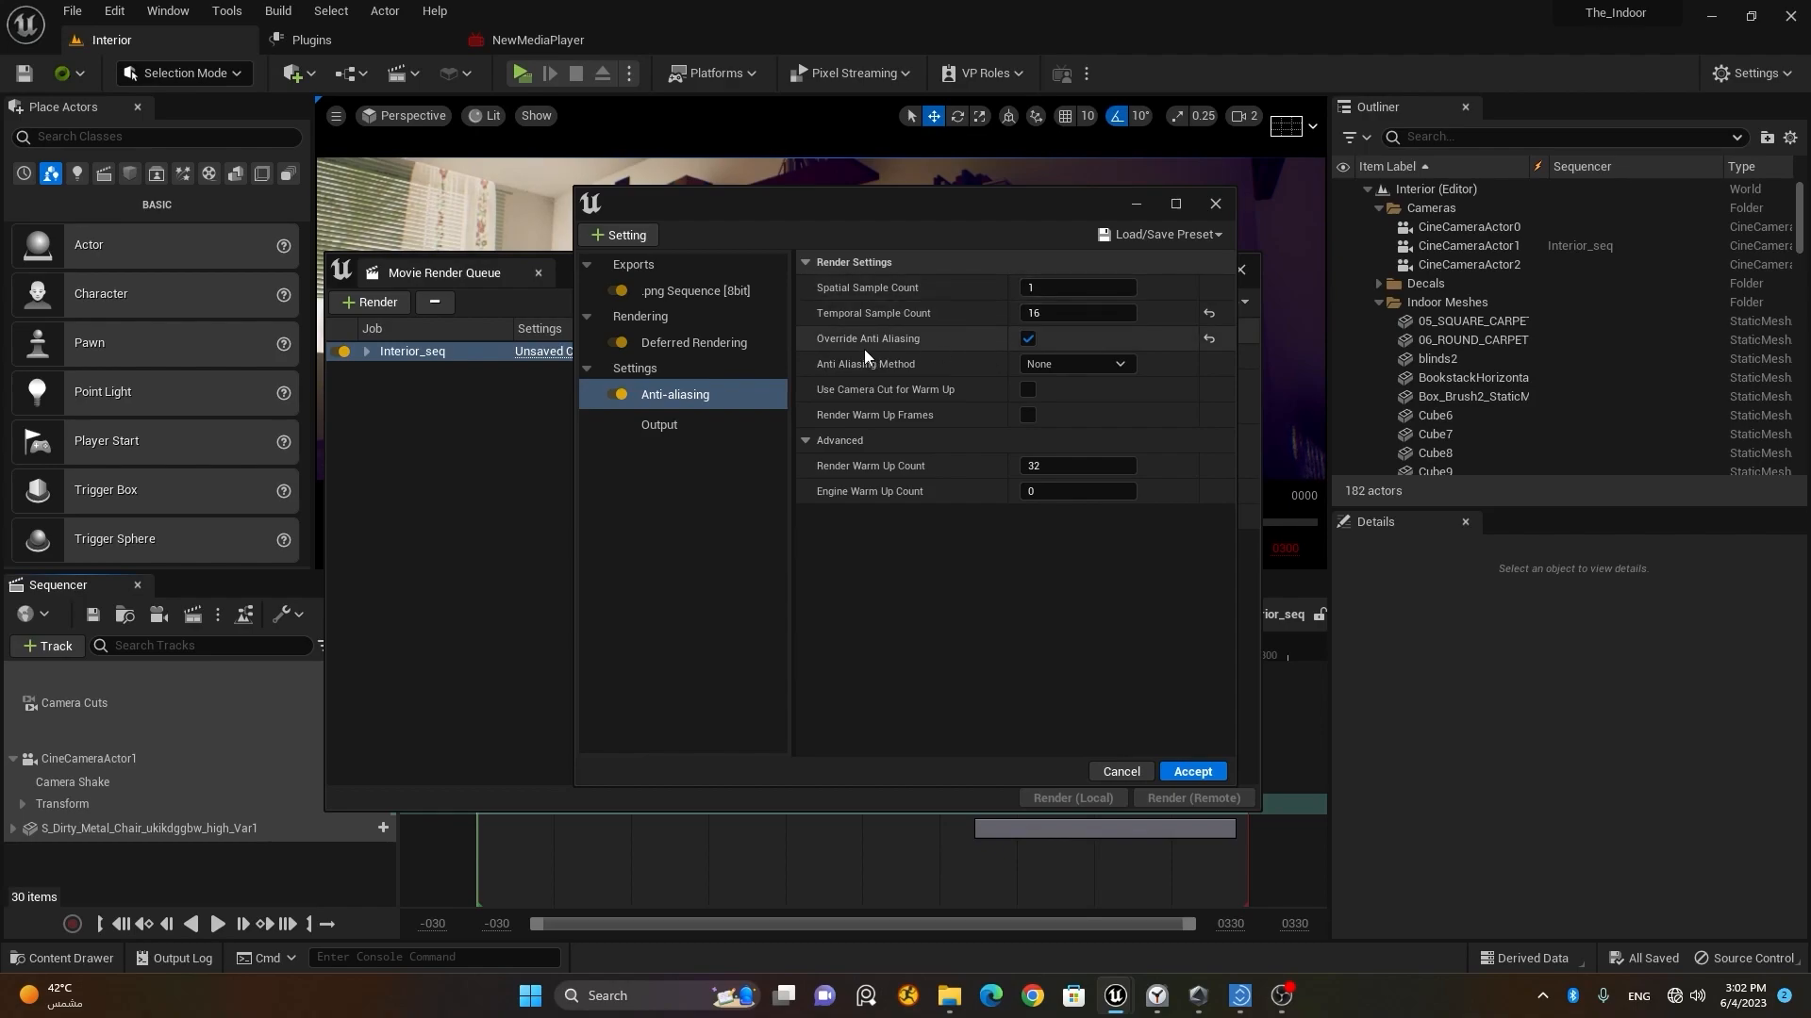
left_click(1028, 339)
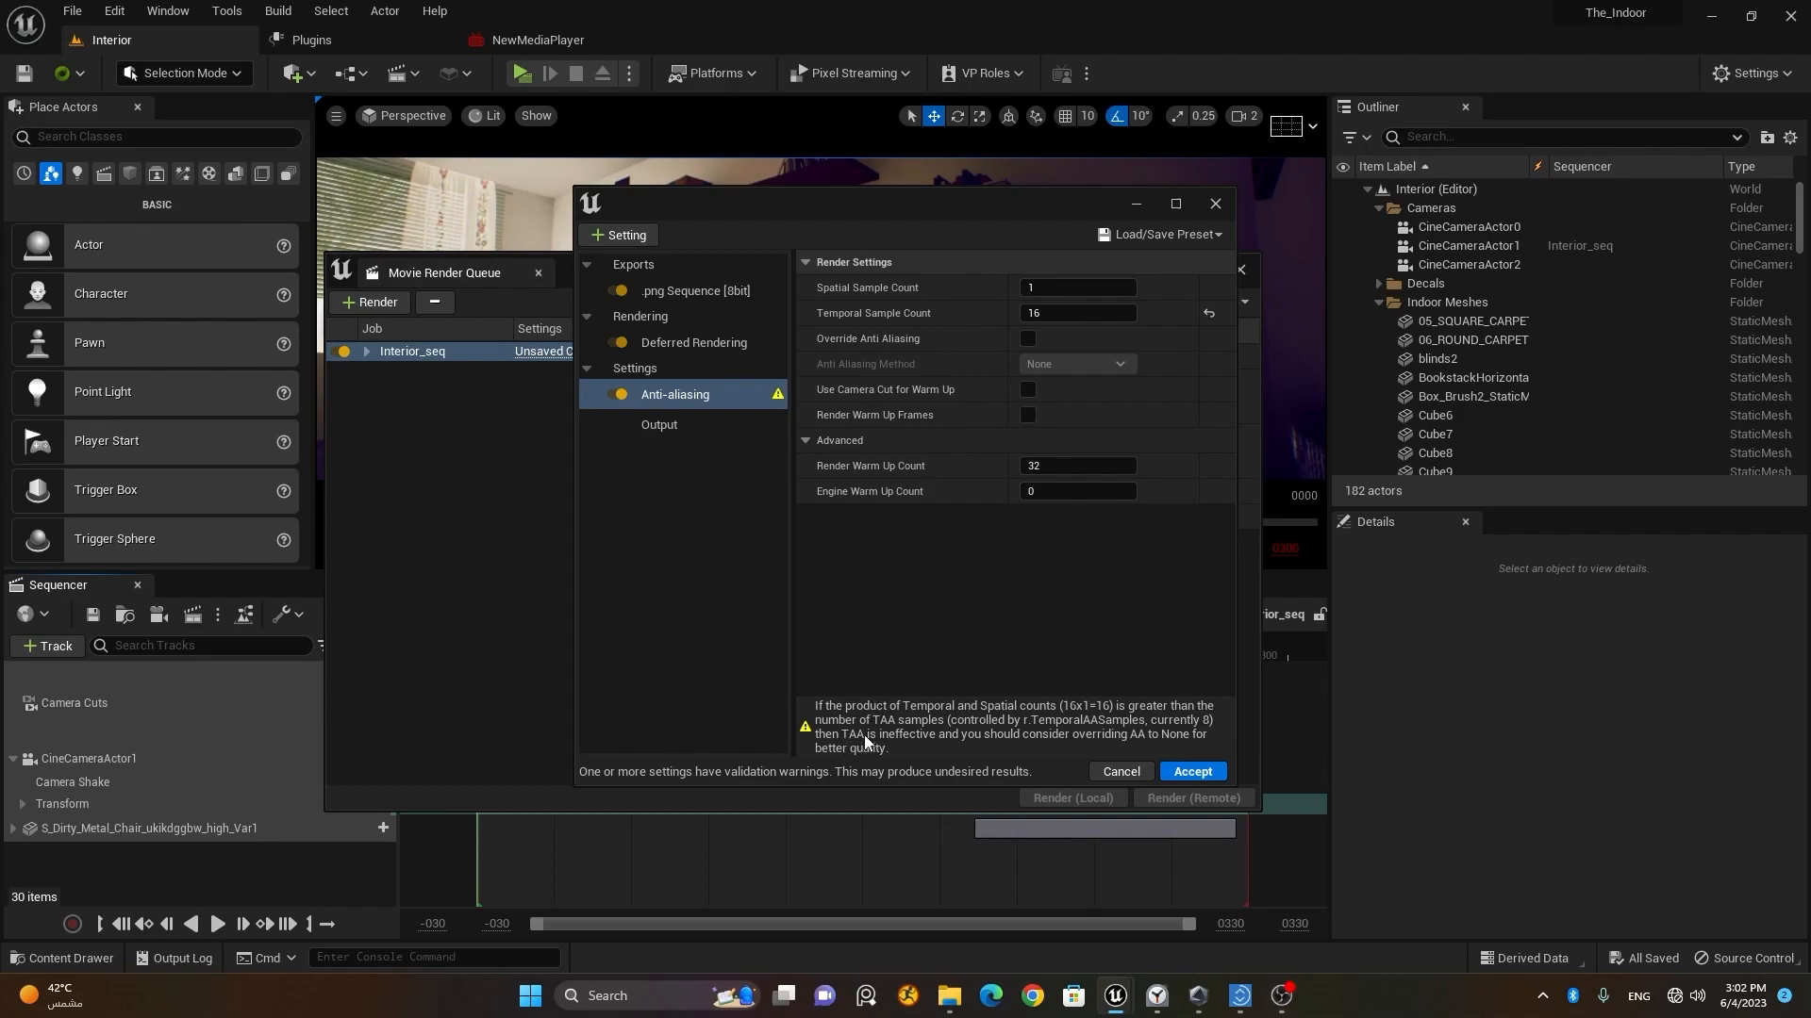
left_click(1028, 339)
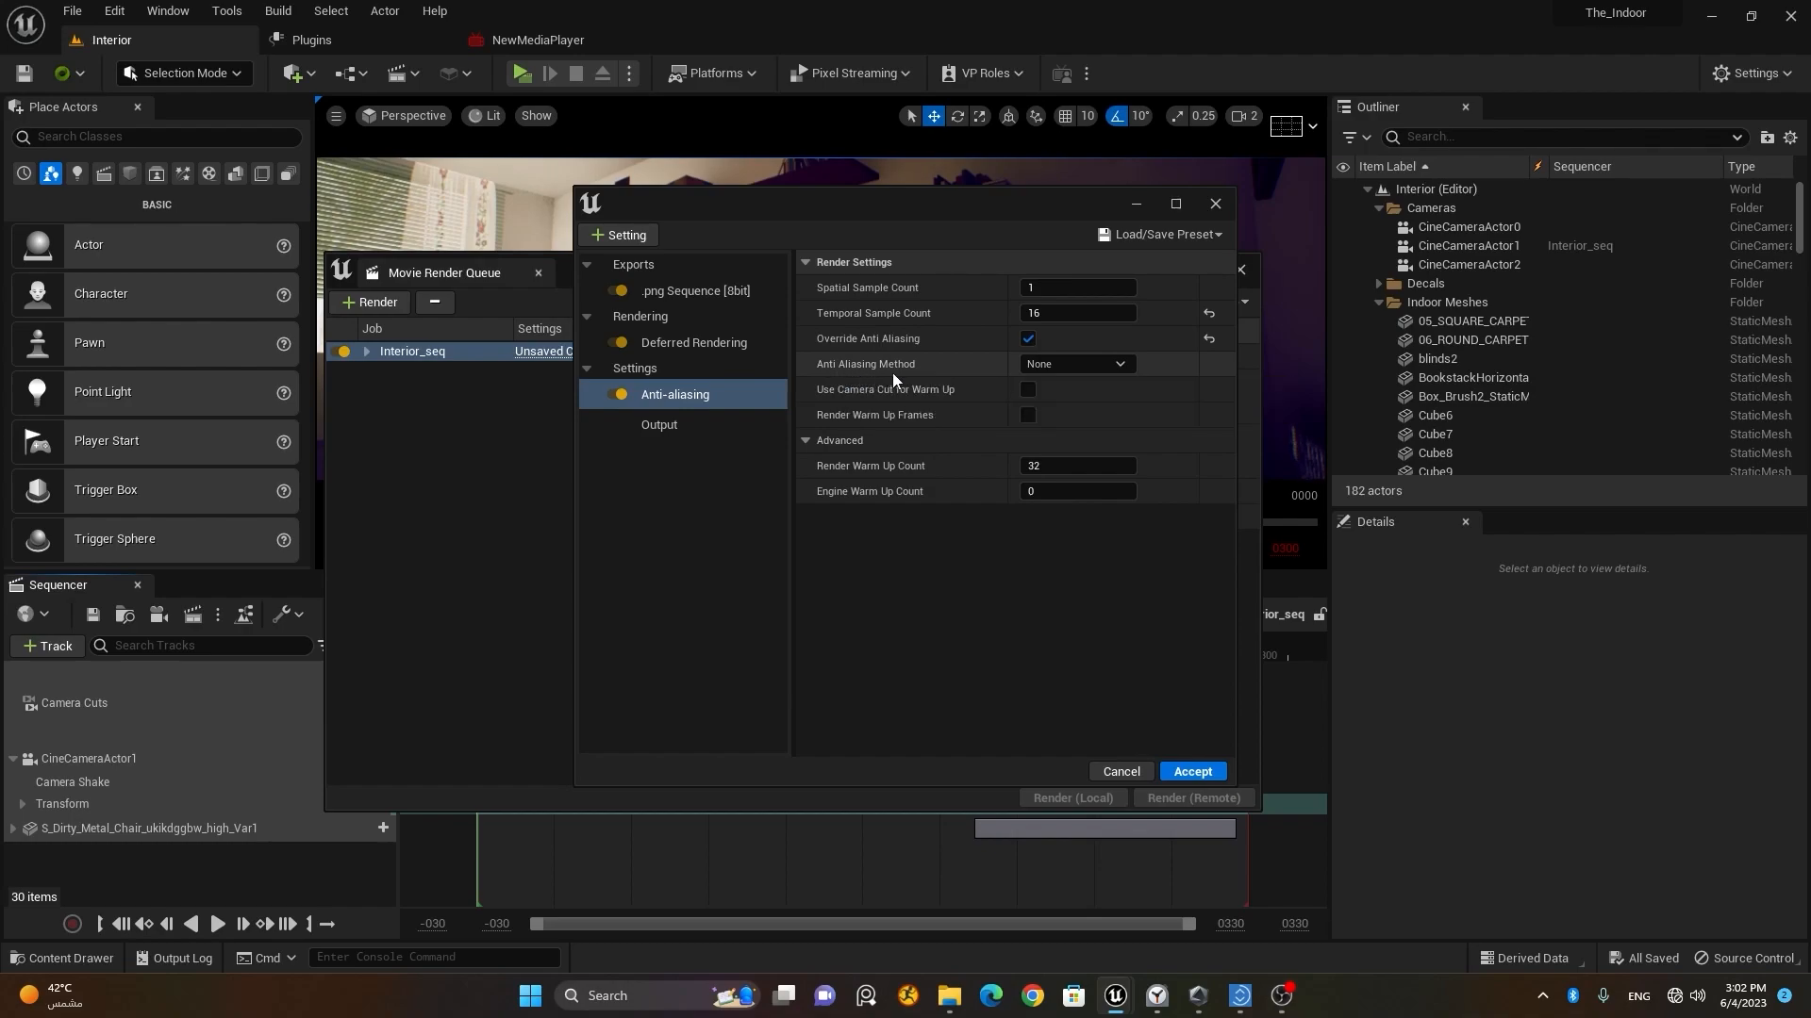
left_click(1107, 364)
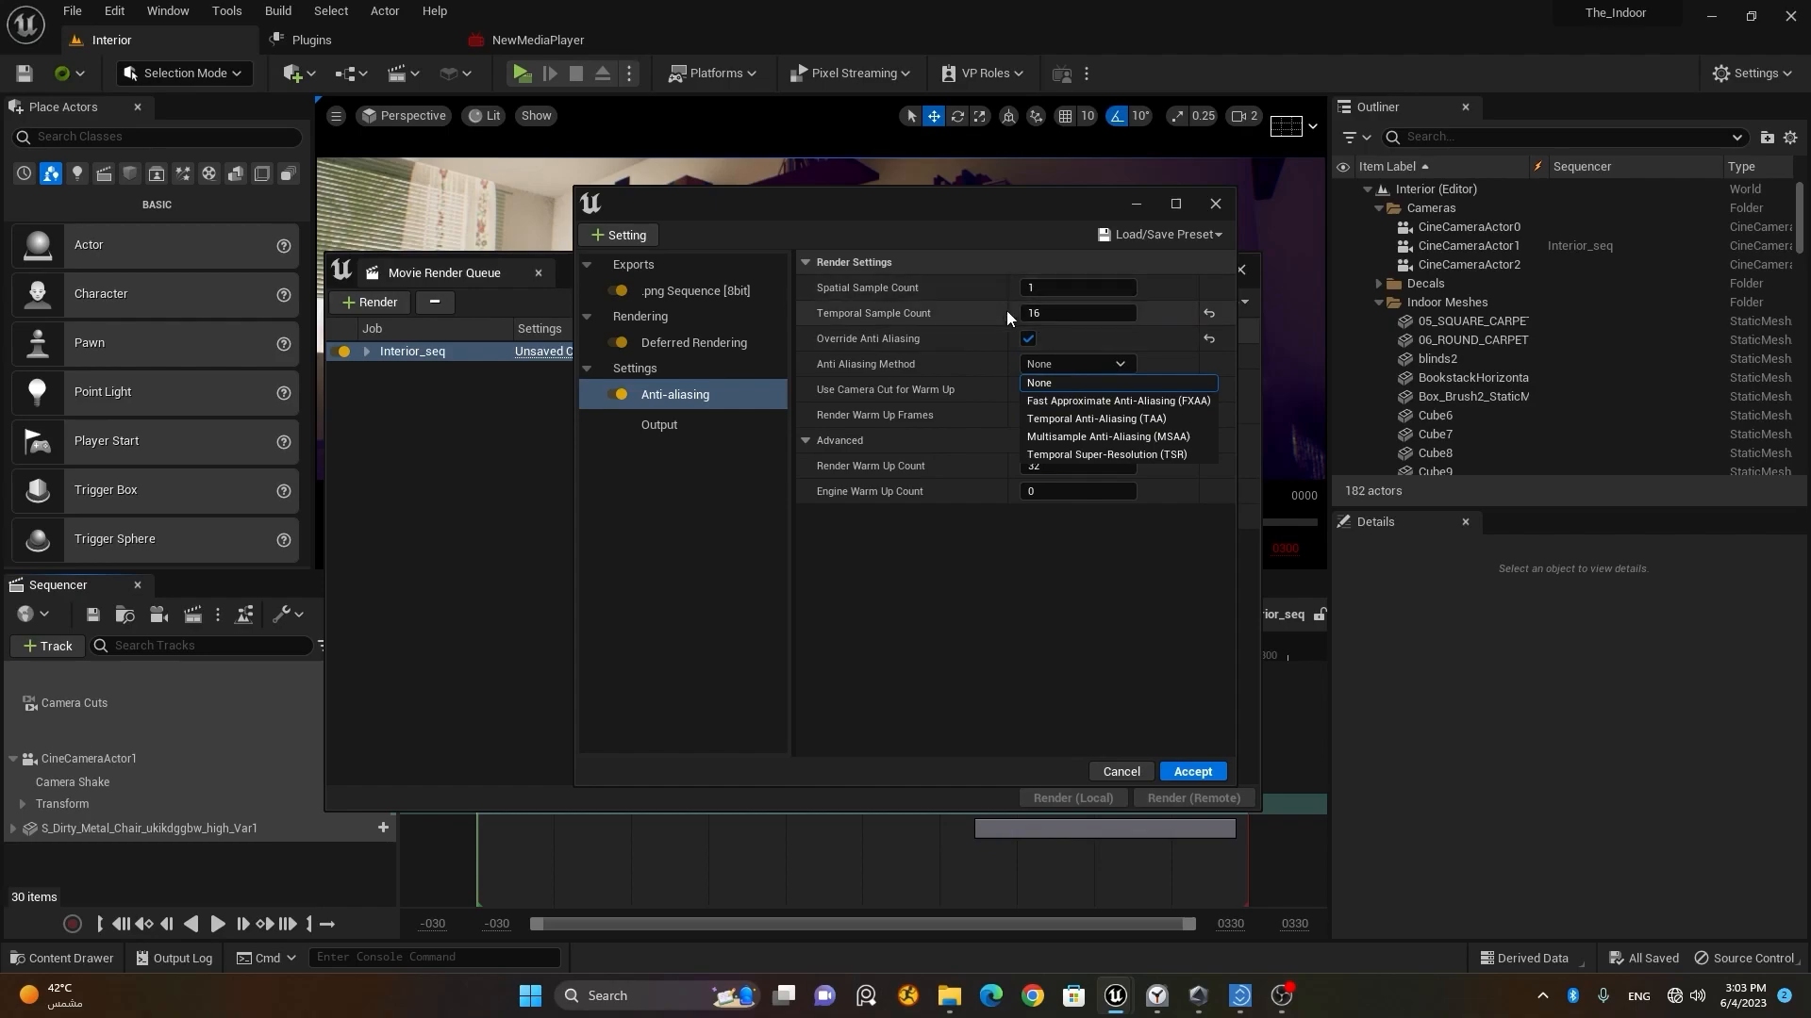
left_click(1015, 580)
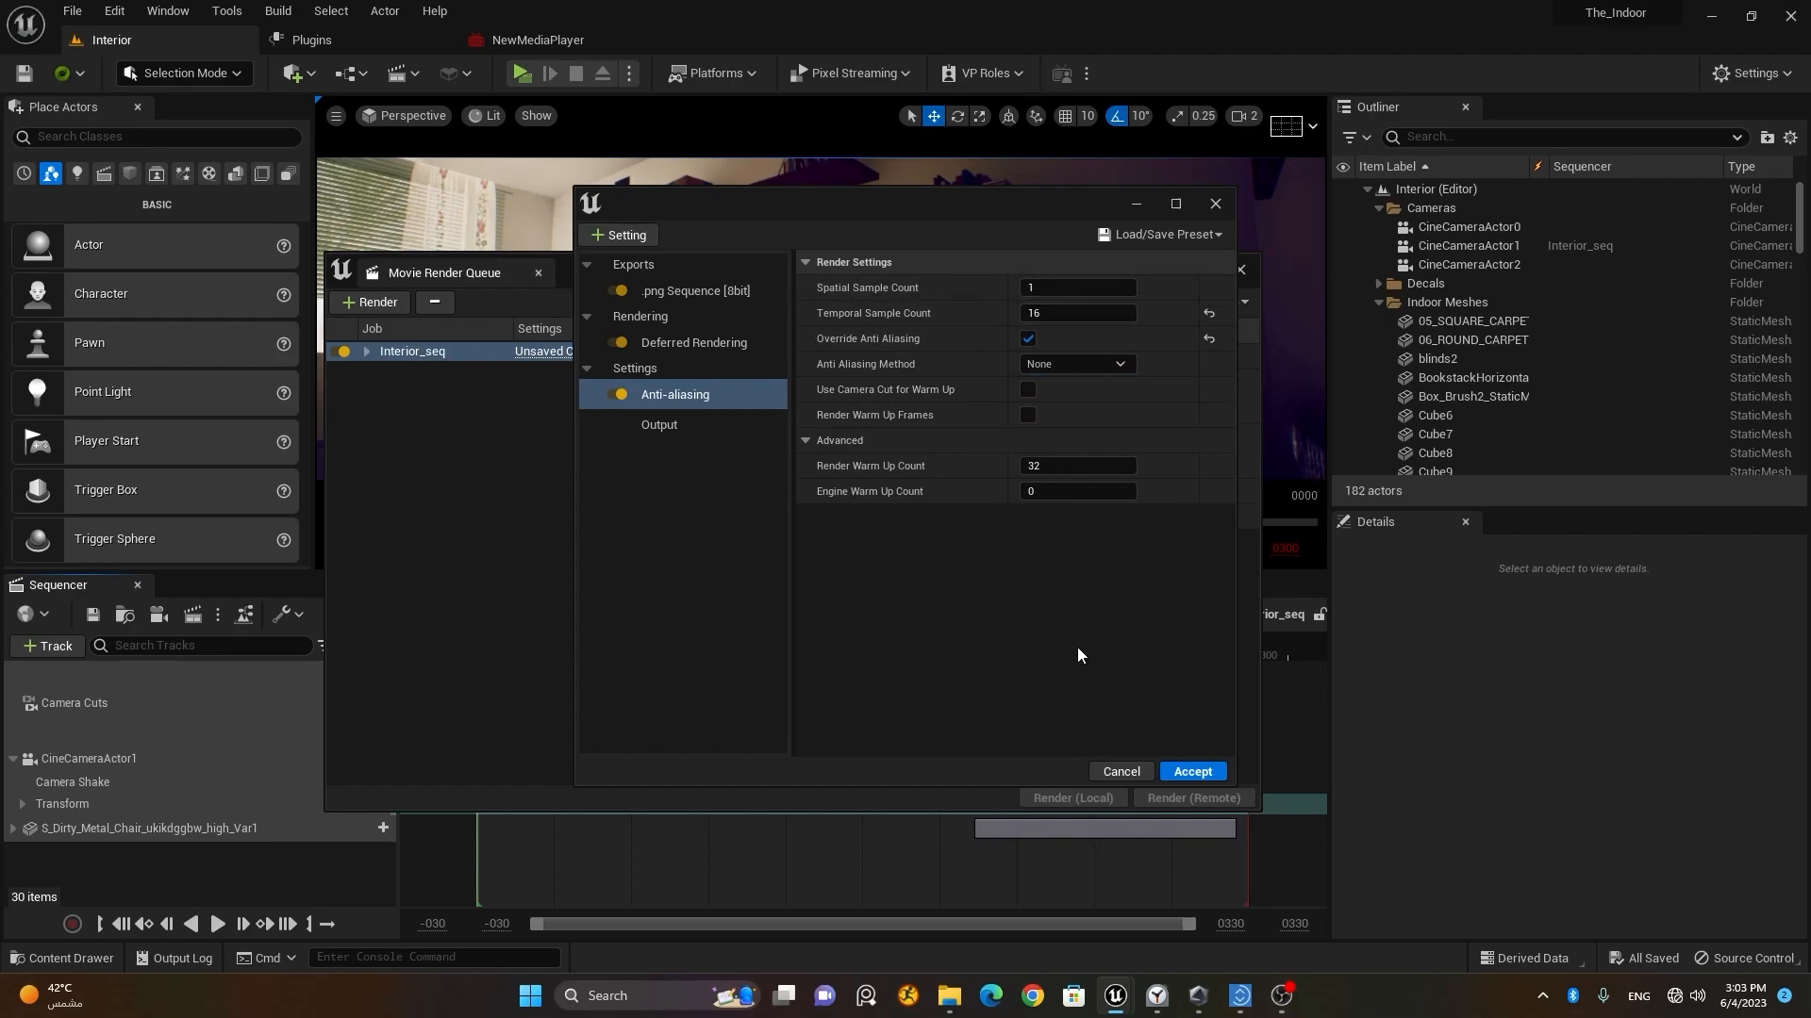
left_click(1191, 773)
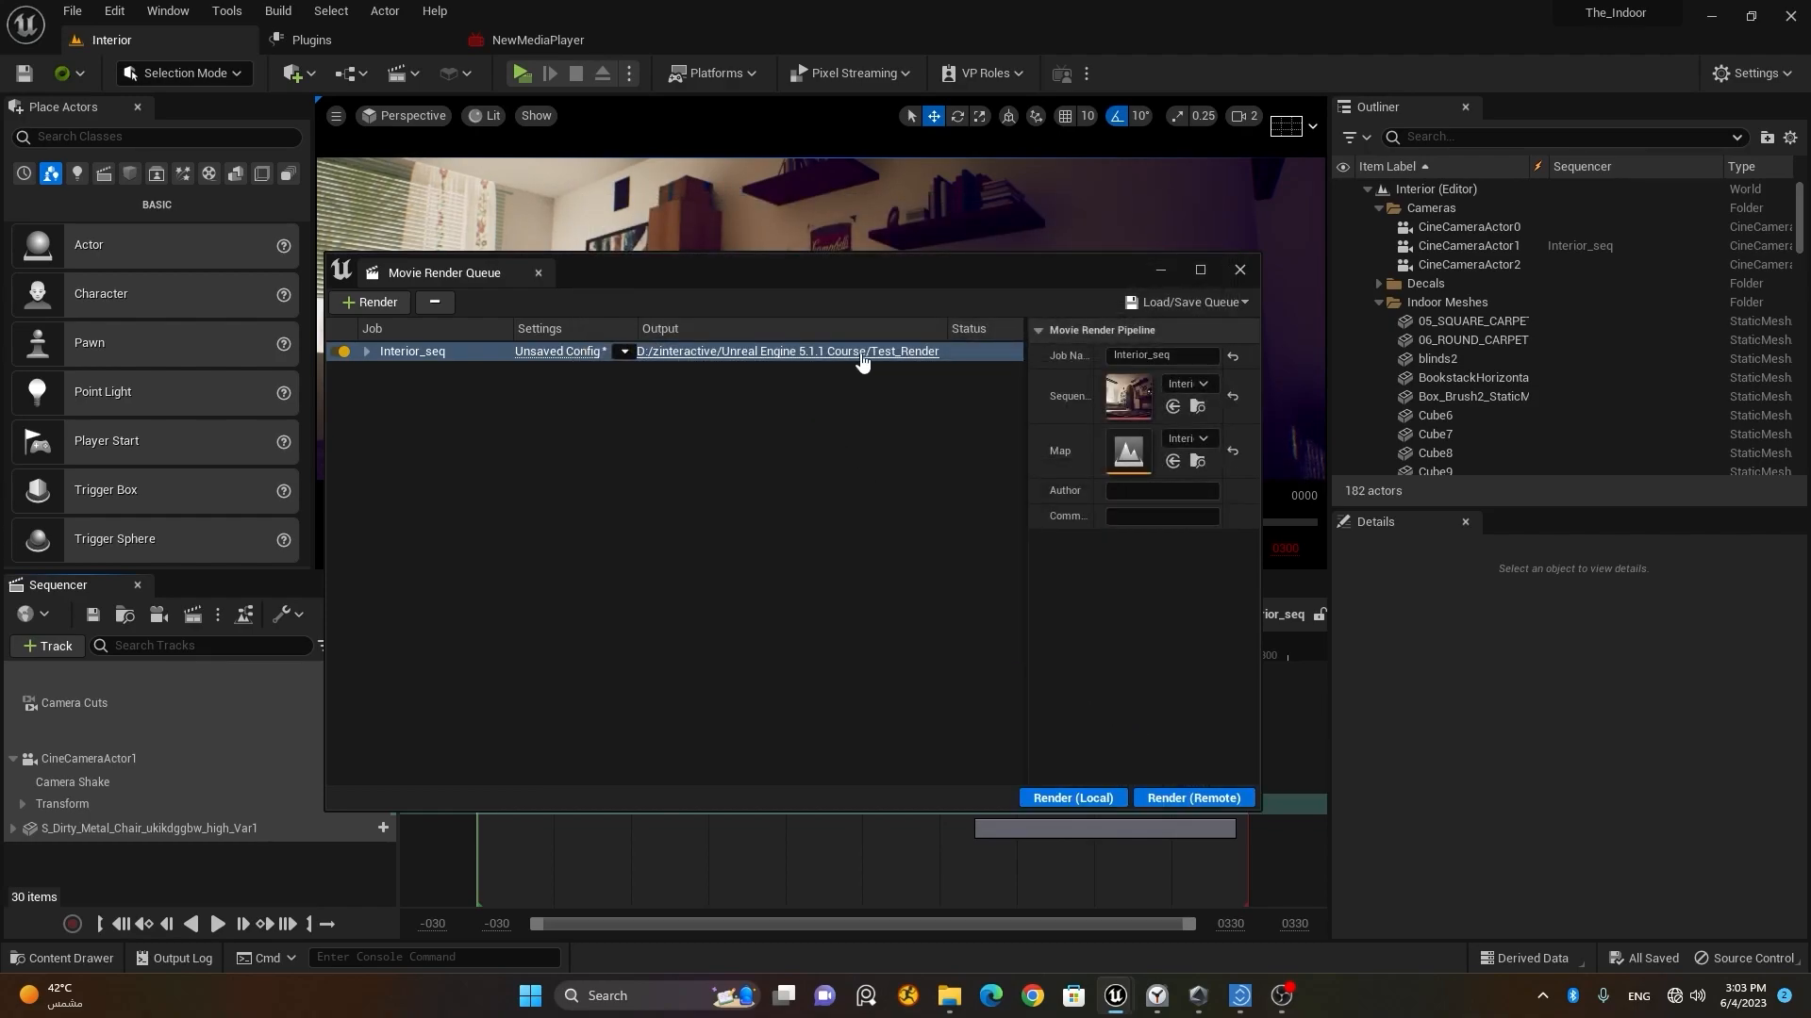
Step: Render the Interior_seq job locally and look over the PNG frames written to the Test_Render folder
left_click(1073, 798)
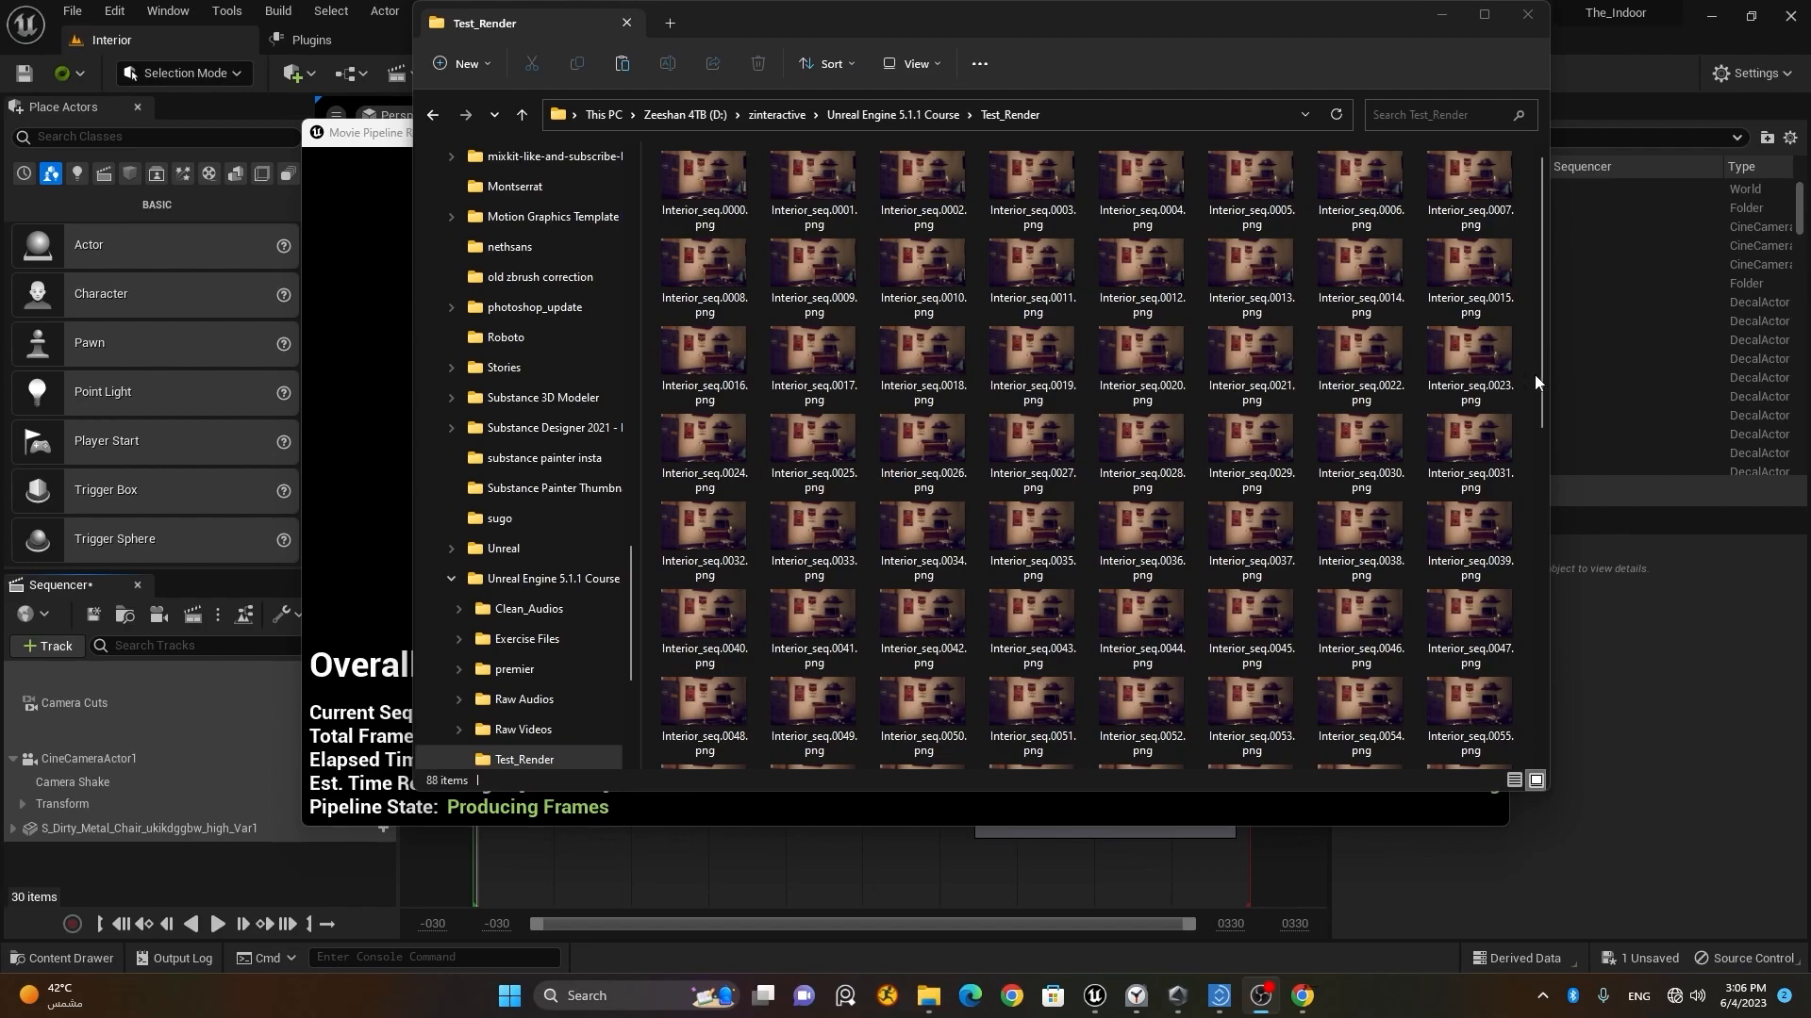
mouse_move(1541, 382)
left_mouse_down()
mouse_move(1551, 745)
mouse_move(1527, 357)
left_mouse_up()
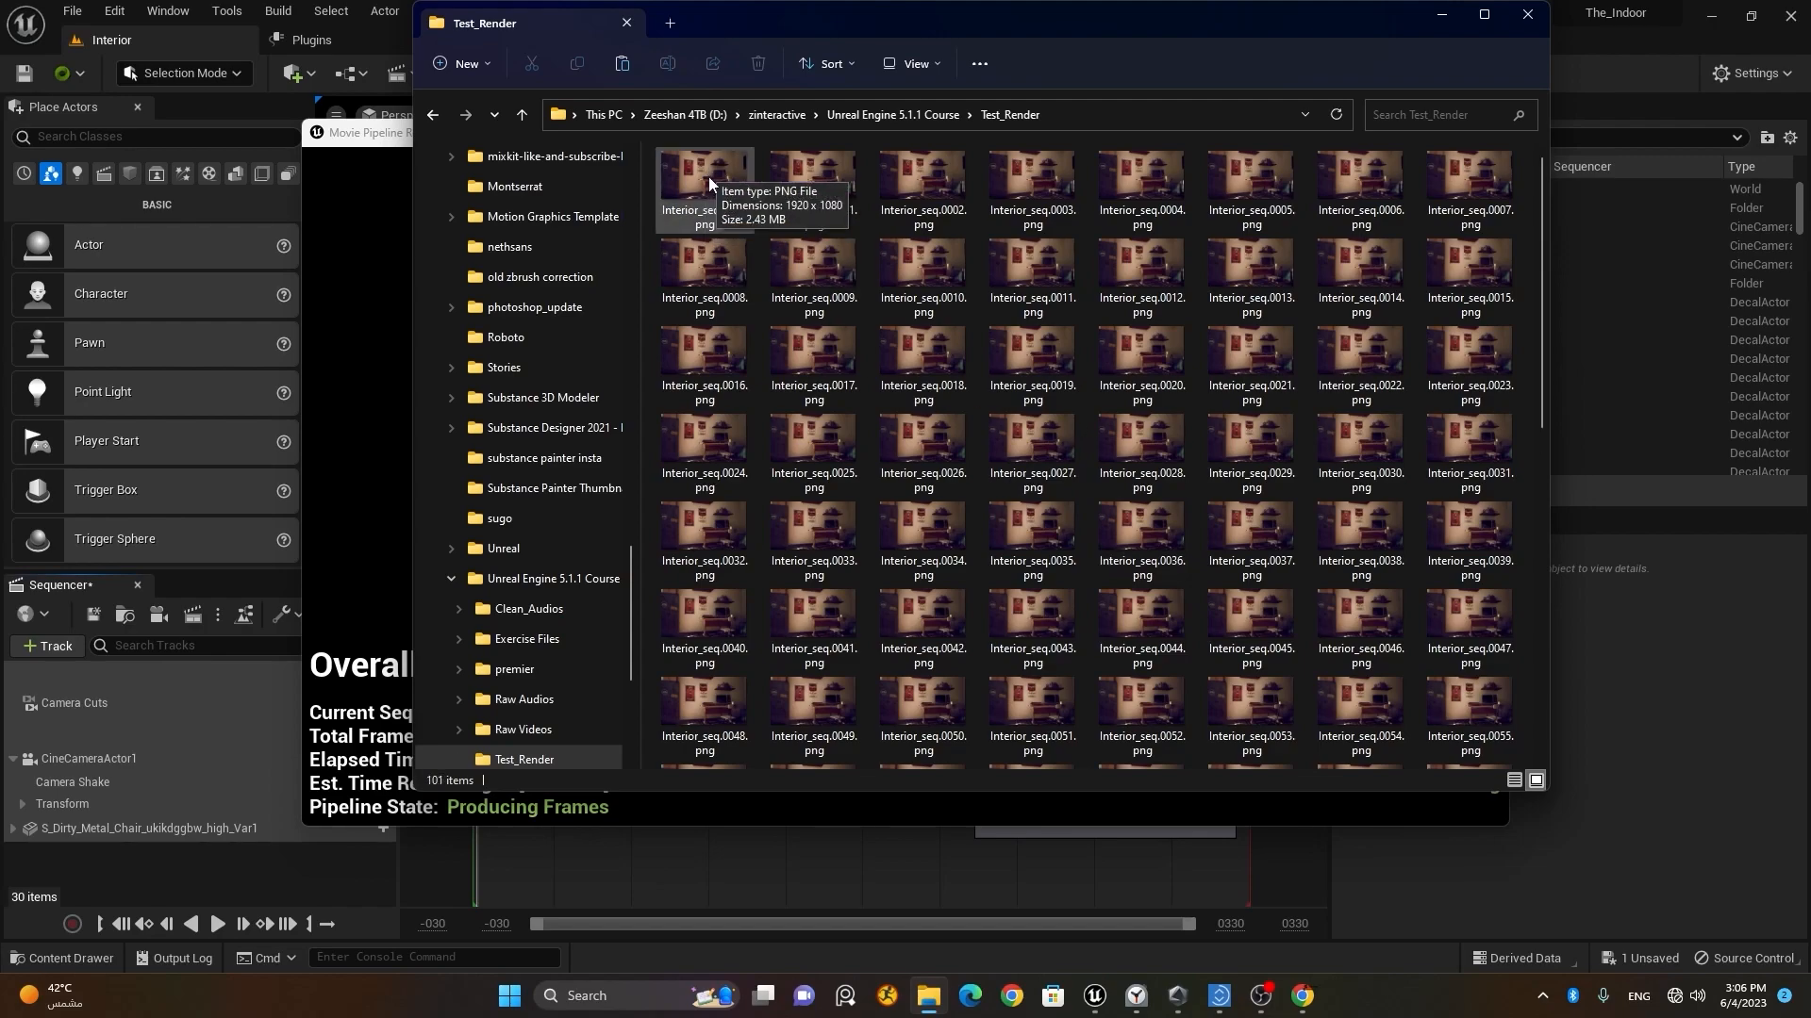
Step: Open the rendered frame Interior_seq.0000.png and page through the image sequence up to Interior_seq.0081.png to check the animation
double_click(709, 177)
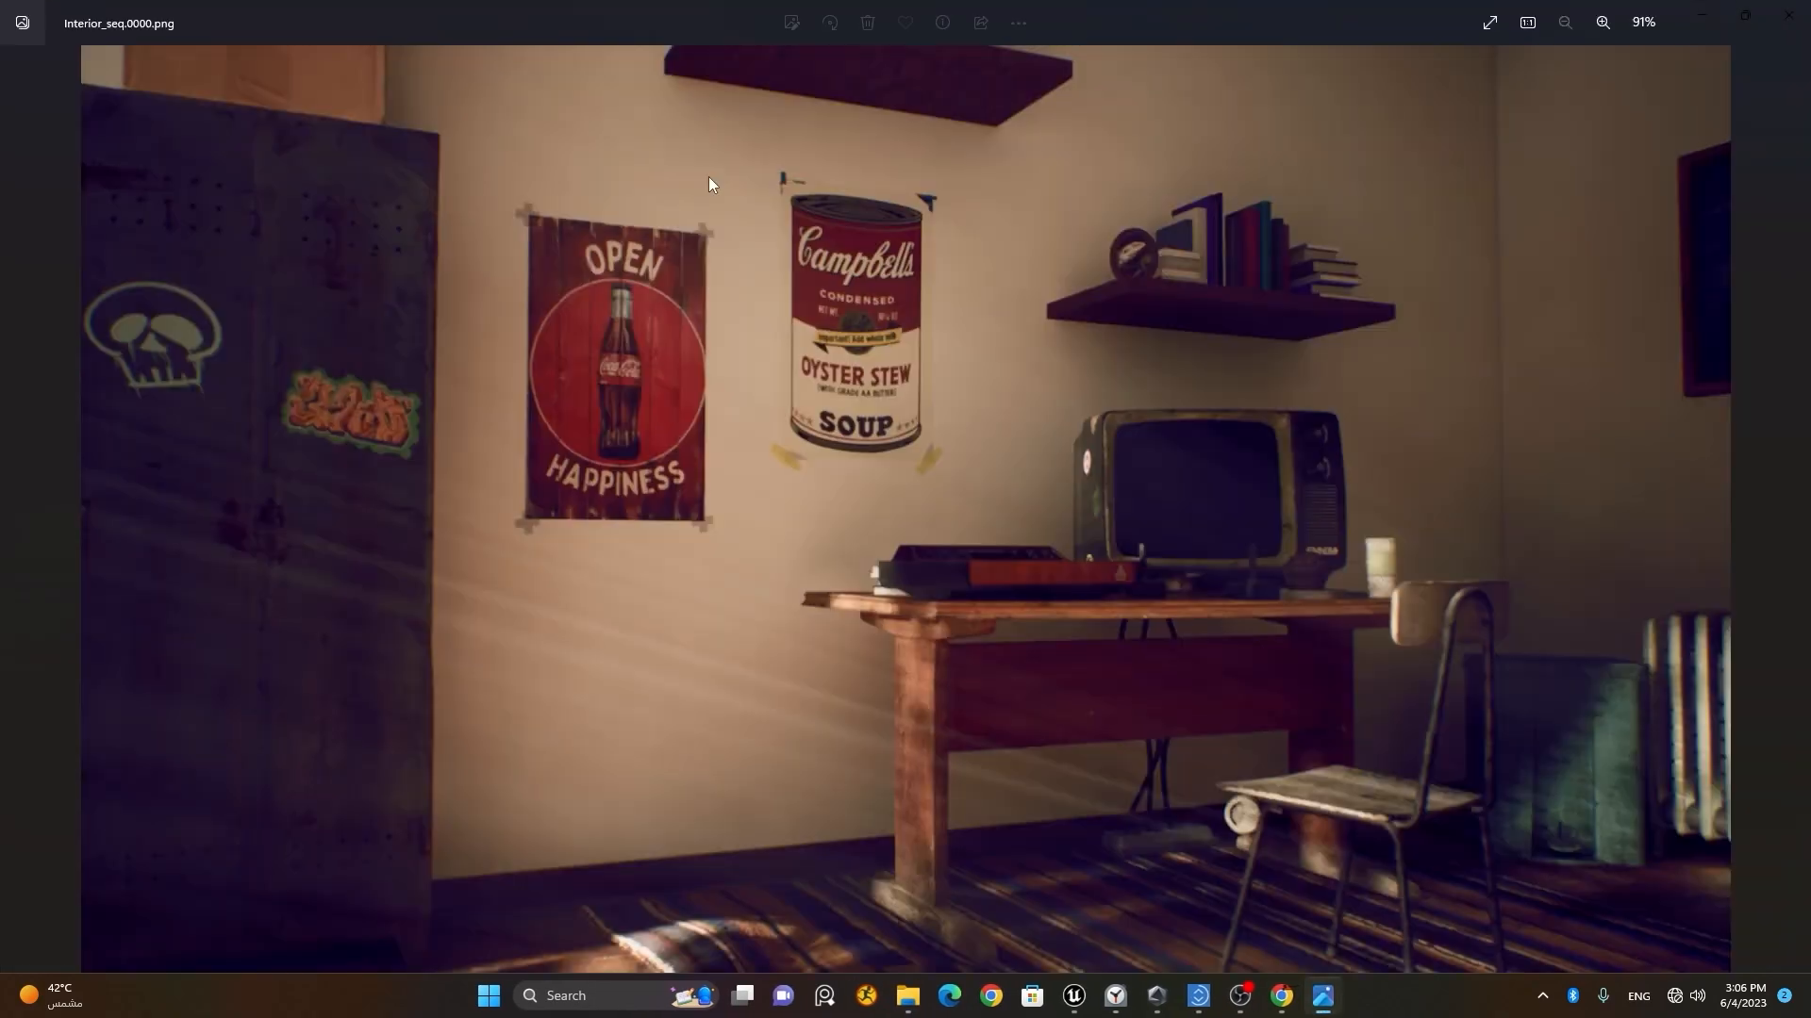
left_click(1793, 509)
left_click(1792, 510)
left_click(1793, 509)
left_click(1792, 509)
left_click(1792, 510)
left_click(1792, 509)
left_click(1792, 510)
left_click(1793, 509)
left_click(1792, 509)
left_click(1792, 509)
left_click(1793, 509)
left_click(1792, 509)
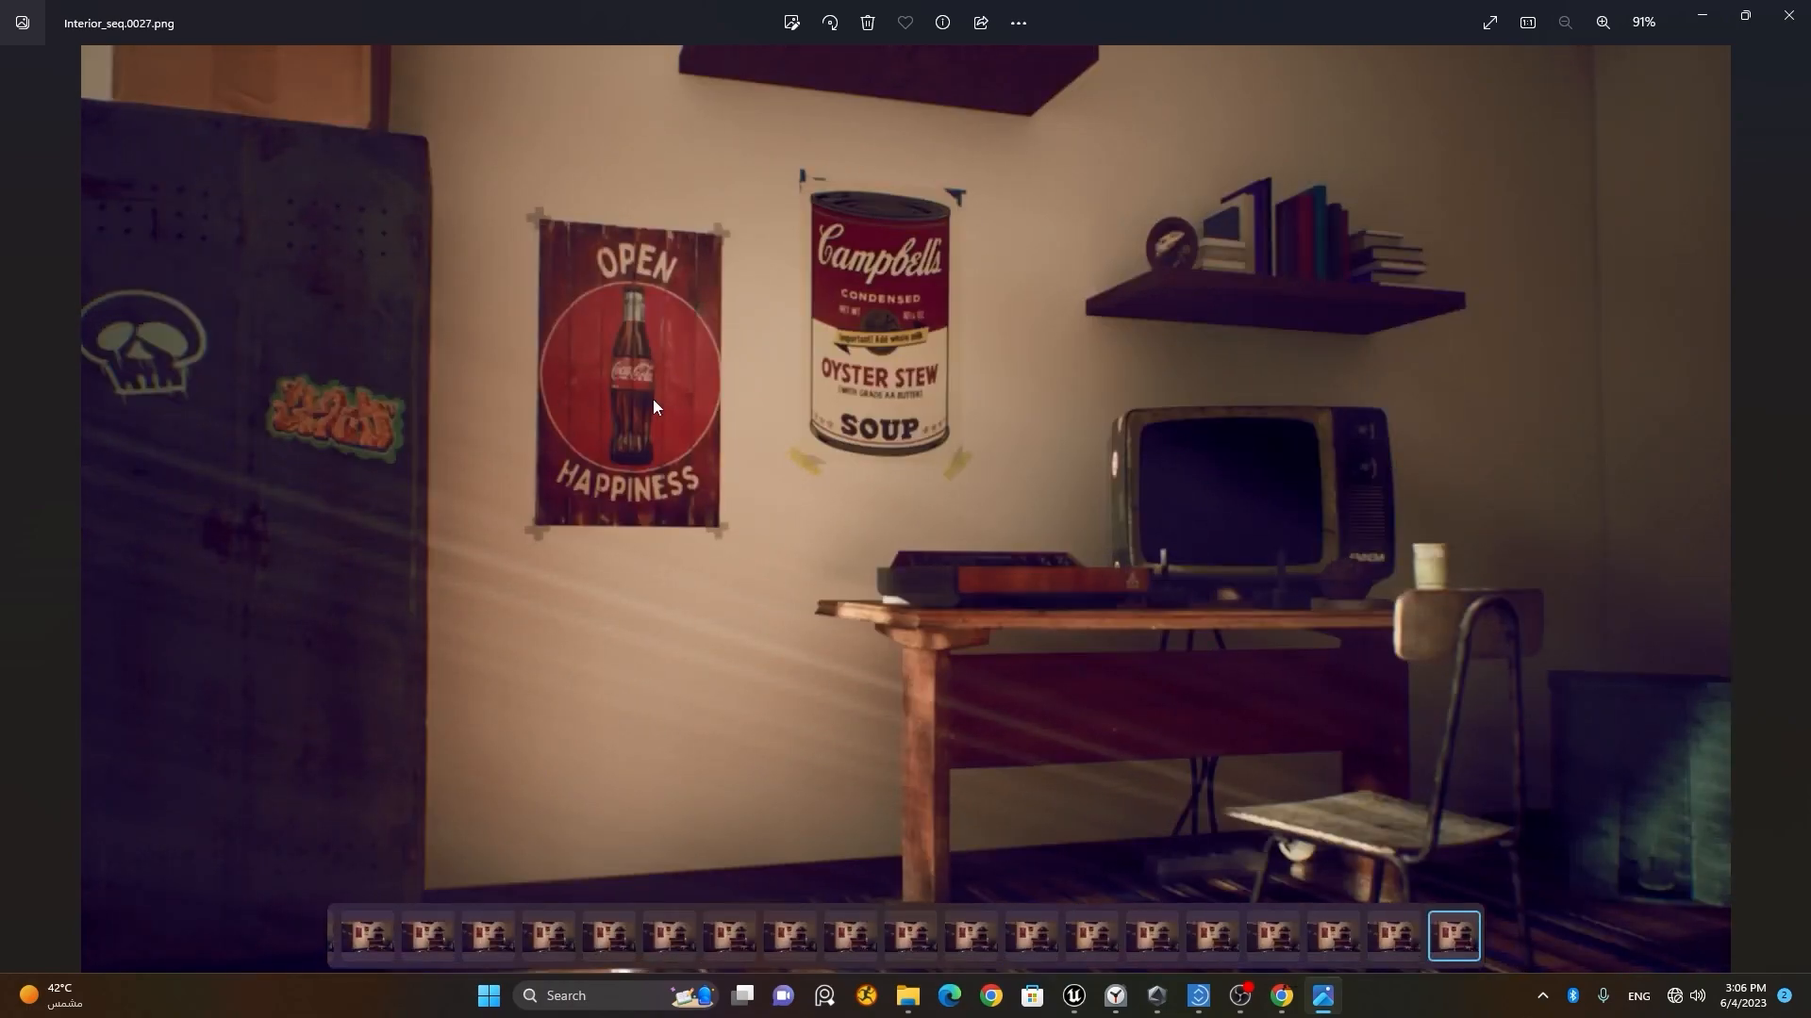
left_click(1792, 509)
left_click(1793, 509)
left_click(1793, 509)
left_click(1793, 510)
left_click(1793, 509)
left_click(1793, 509)
left_click(1793, 509)
left_click(1793, 509)
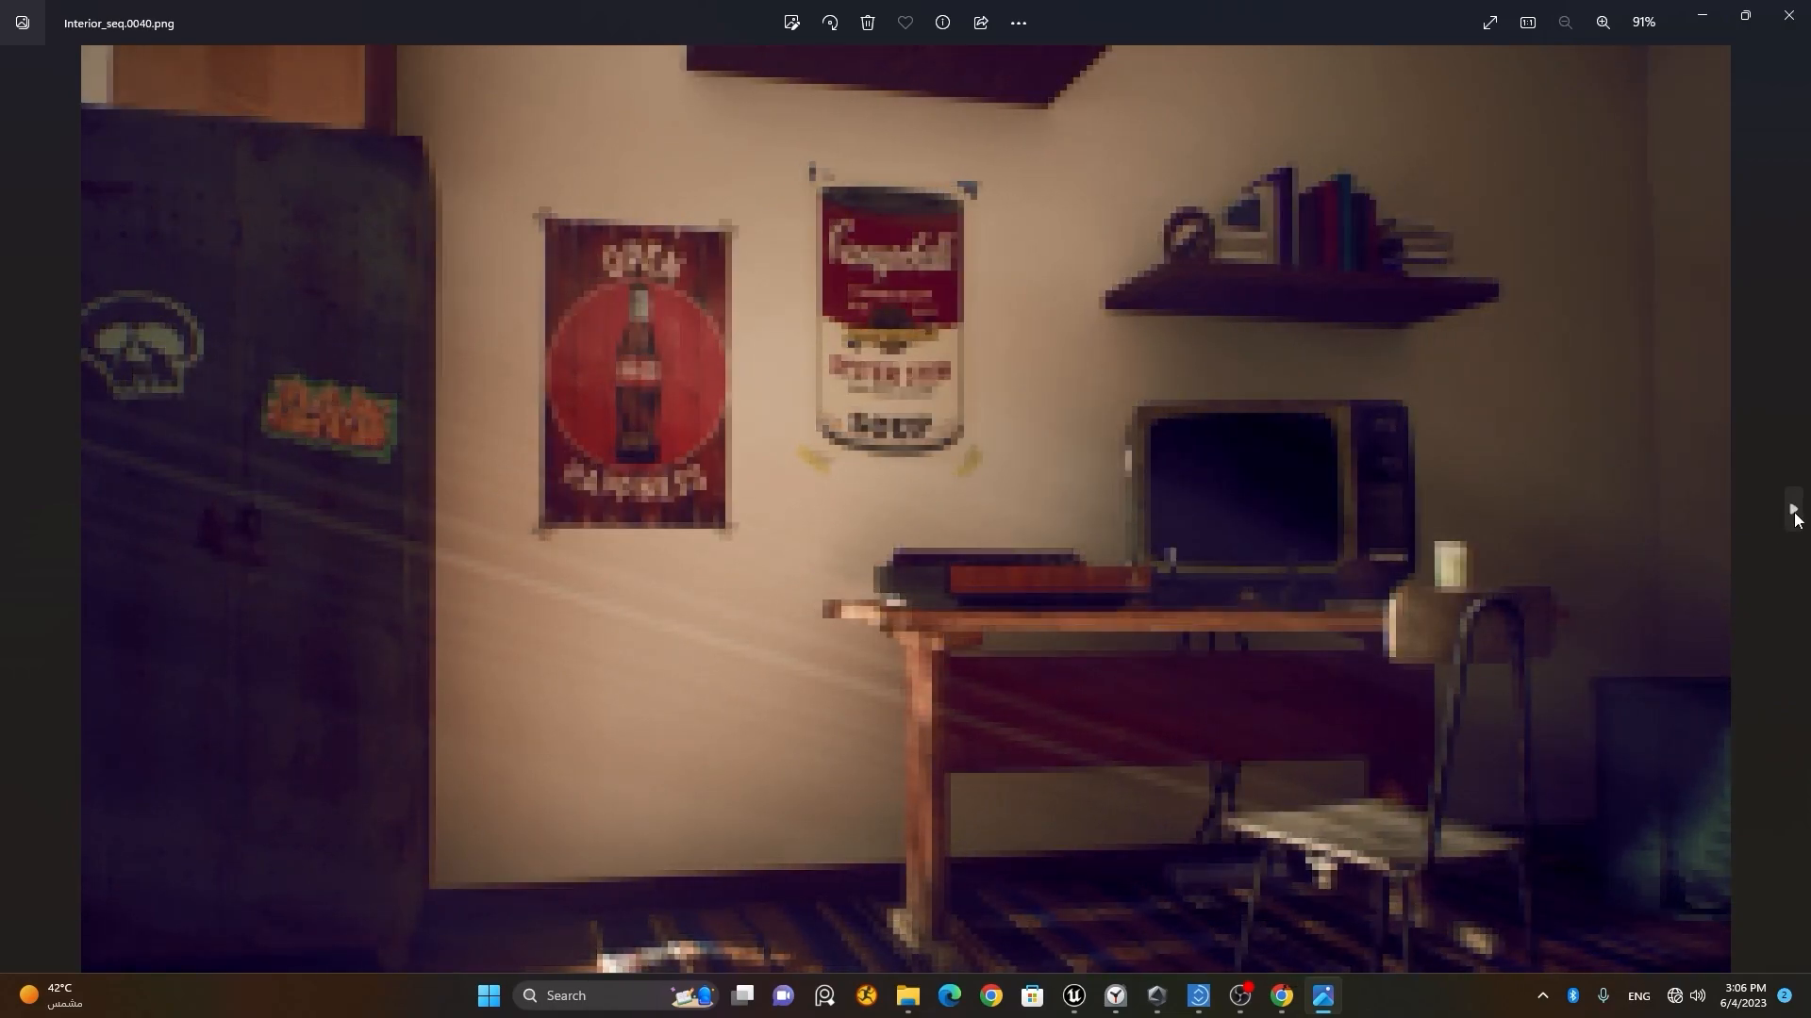
left_click(1792, 510)
left_click(1793, 509)
left_click(1793, 509)
left_click(1792, 509)
left_click(1793, 509)
left_click(1793, 509)
left_click(1792, 509)
left_click(1793, 510)
left_click(1793, 509)
left_click(1793, 510)
left_click(1793, 509)
left_click(1793, 509)
left_click(1792, 509)
left_click(1792, 509)
left_click(1793, 509)
left_click(1792, 509)
left_click(1793, 509)
left_click(1793, 510)
left_click(1792, 510)
left_click(1792, 510)
left_click(1791, 510)
left_click(1792, 510)
left_click(1792, 510)
left_click(1792, 510)
left_click(1792, 510)
left_click(1791, 510)
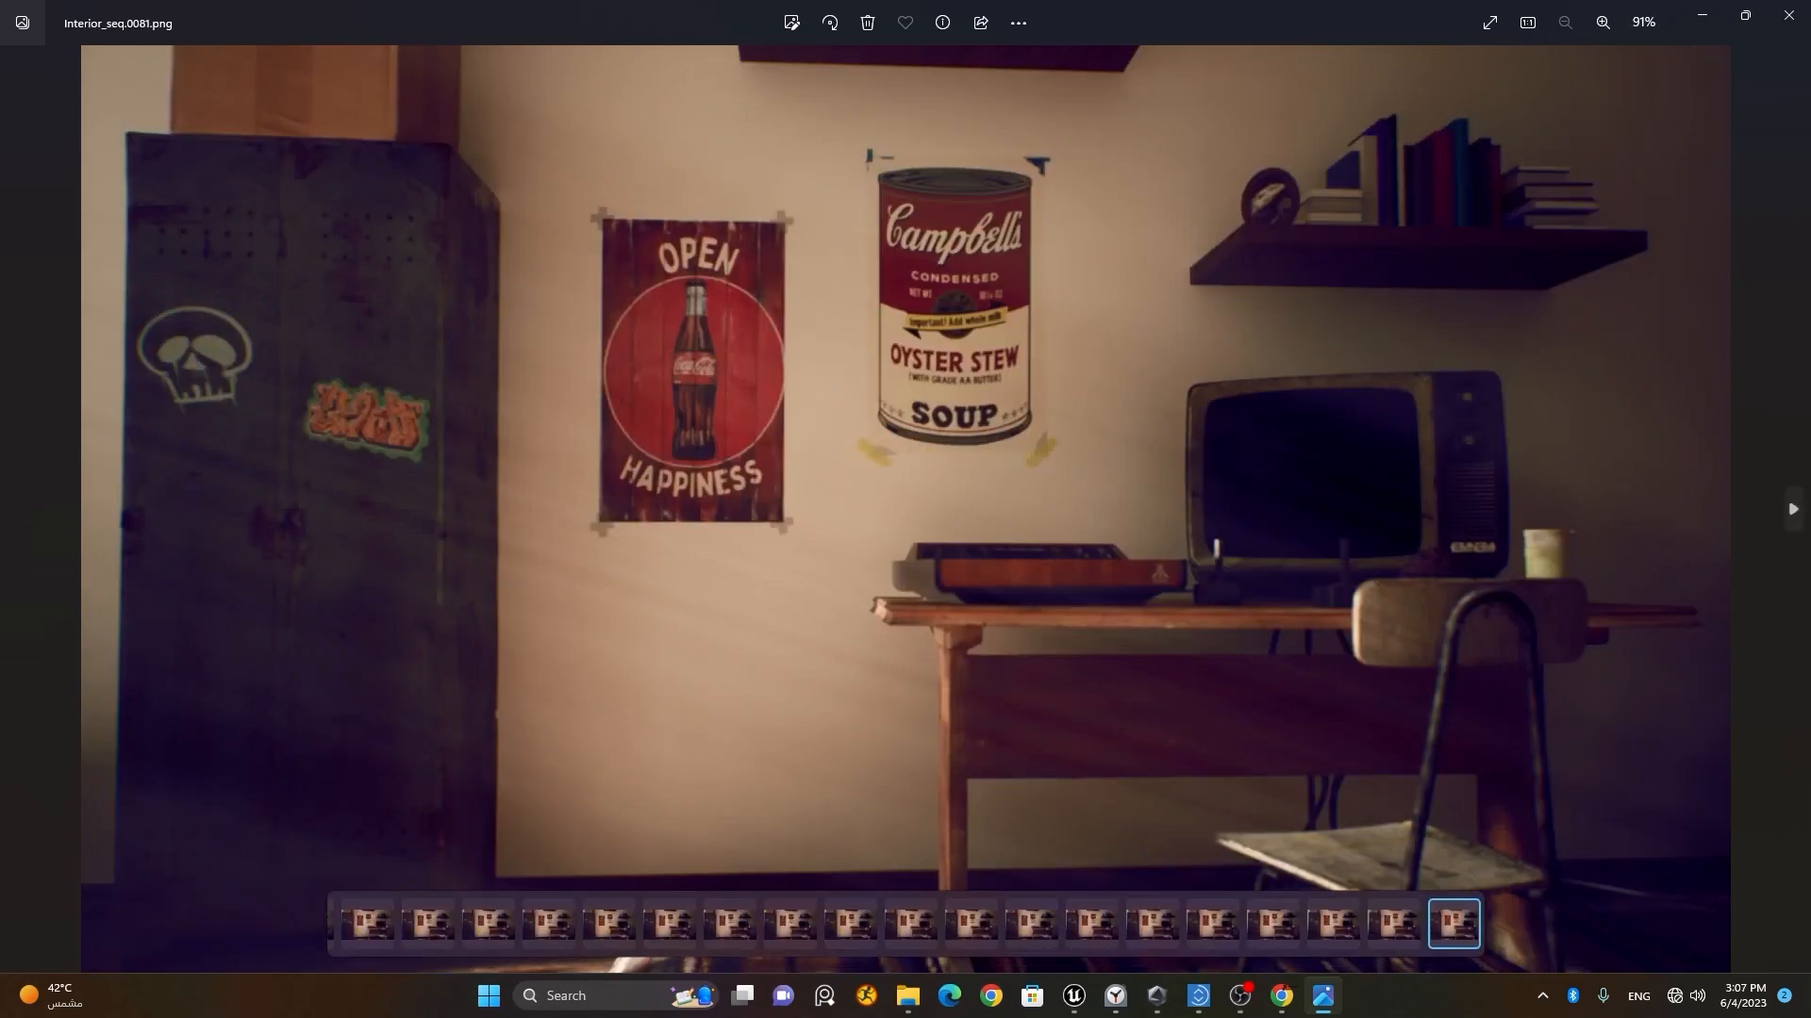
left_click(1789, 15)
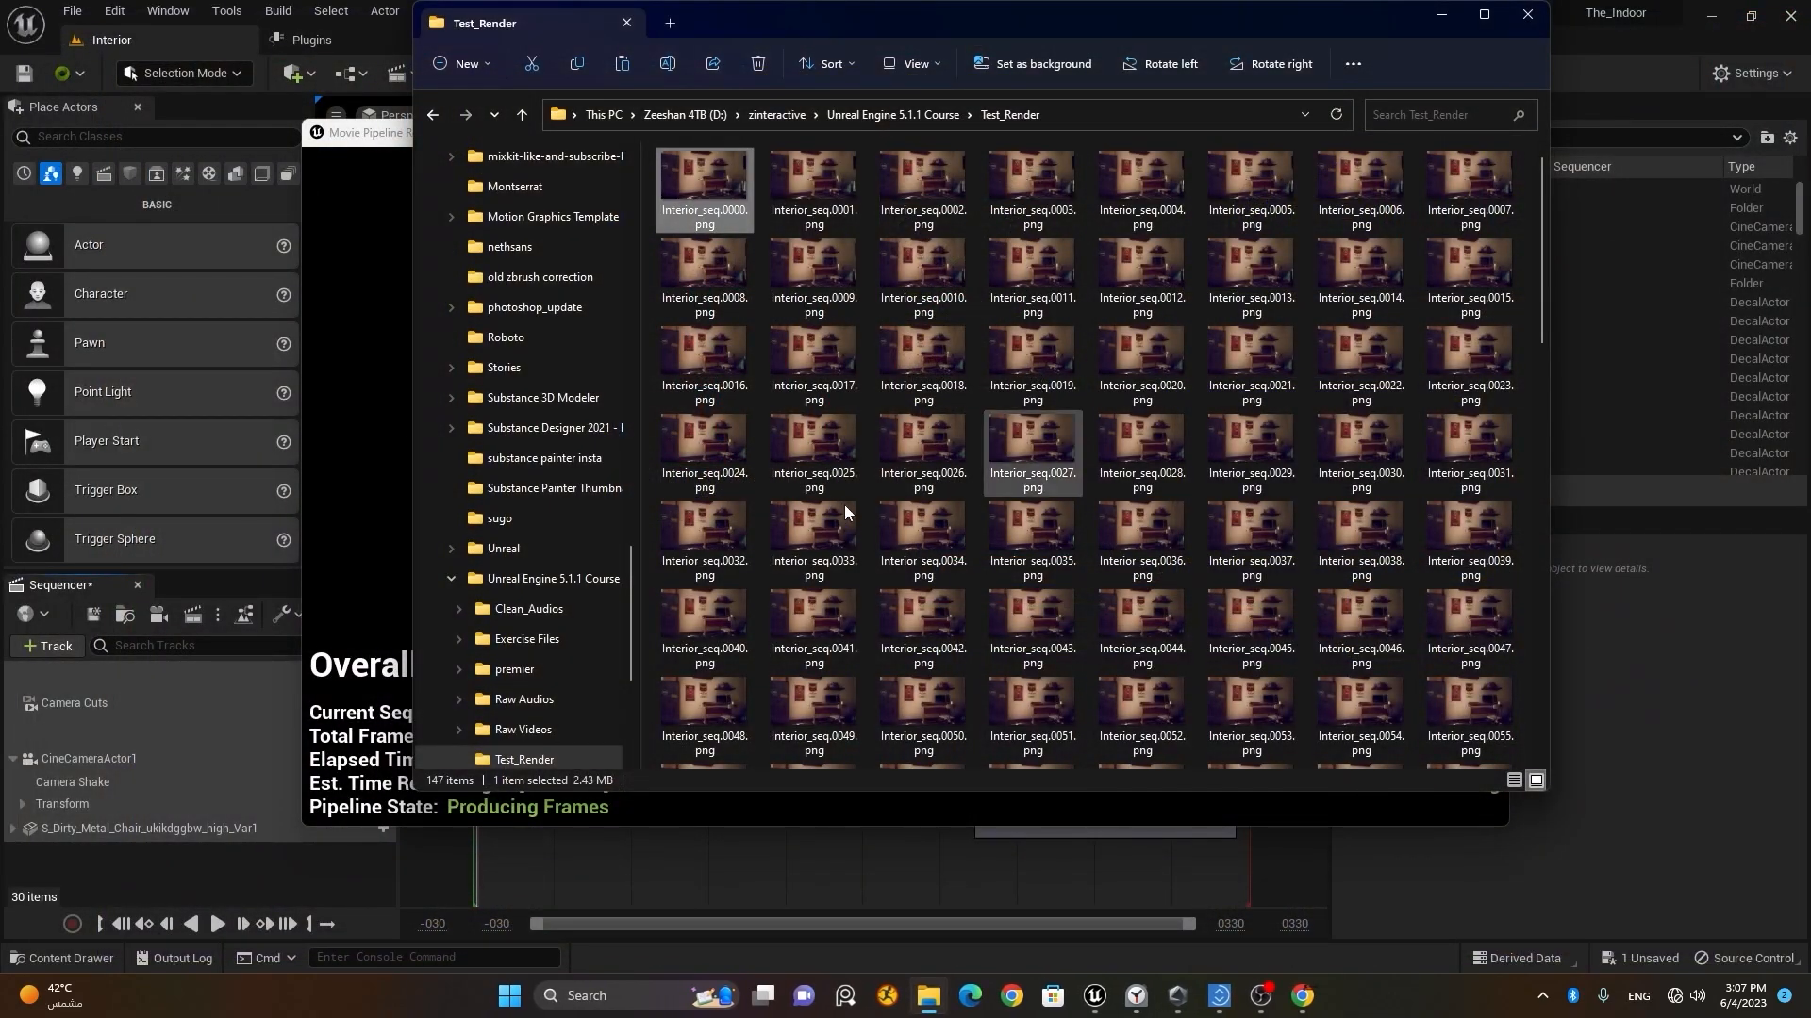
Step: Stop the running movie render and dismiss the Message Log
left_click(1441, 14)
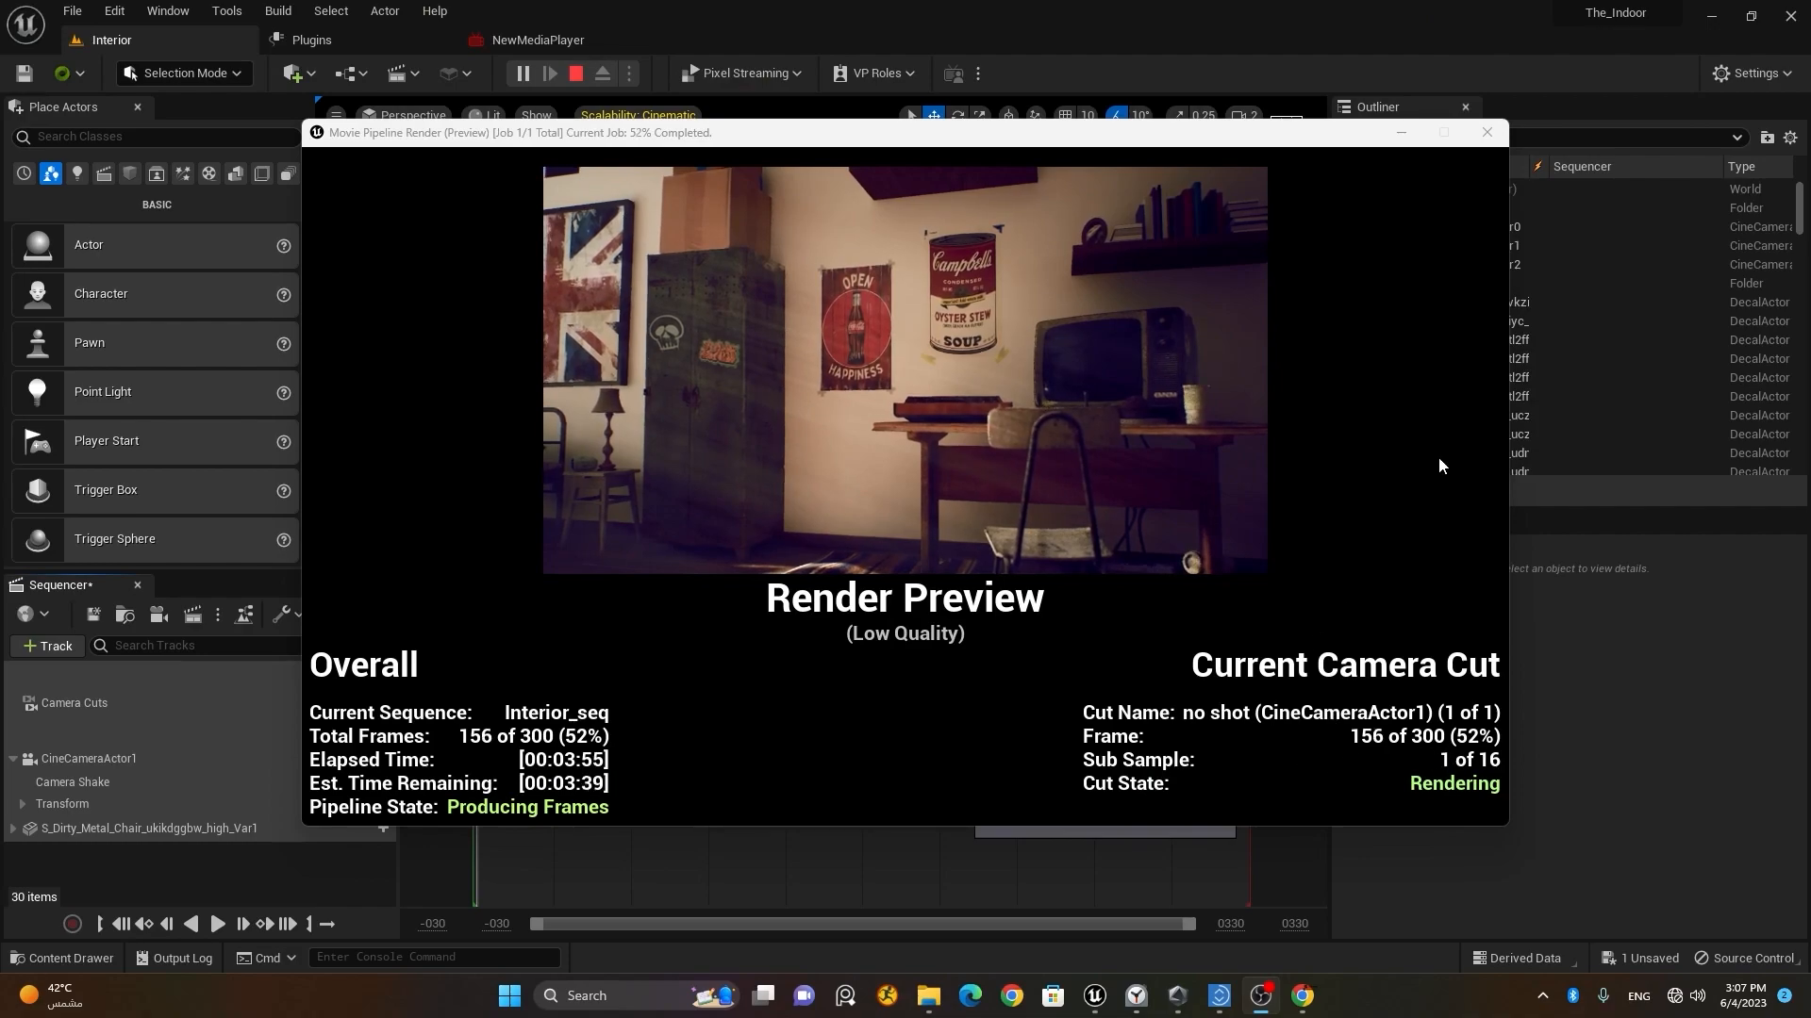
left_click(1487, 135)
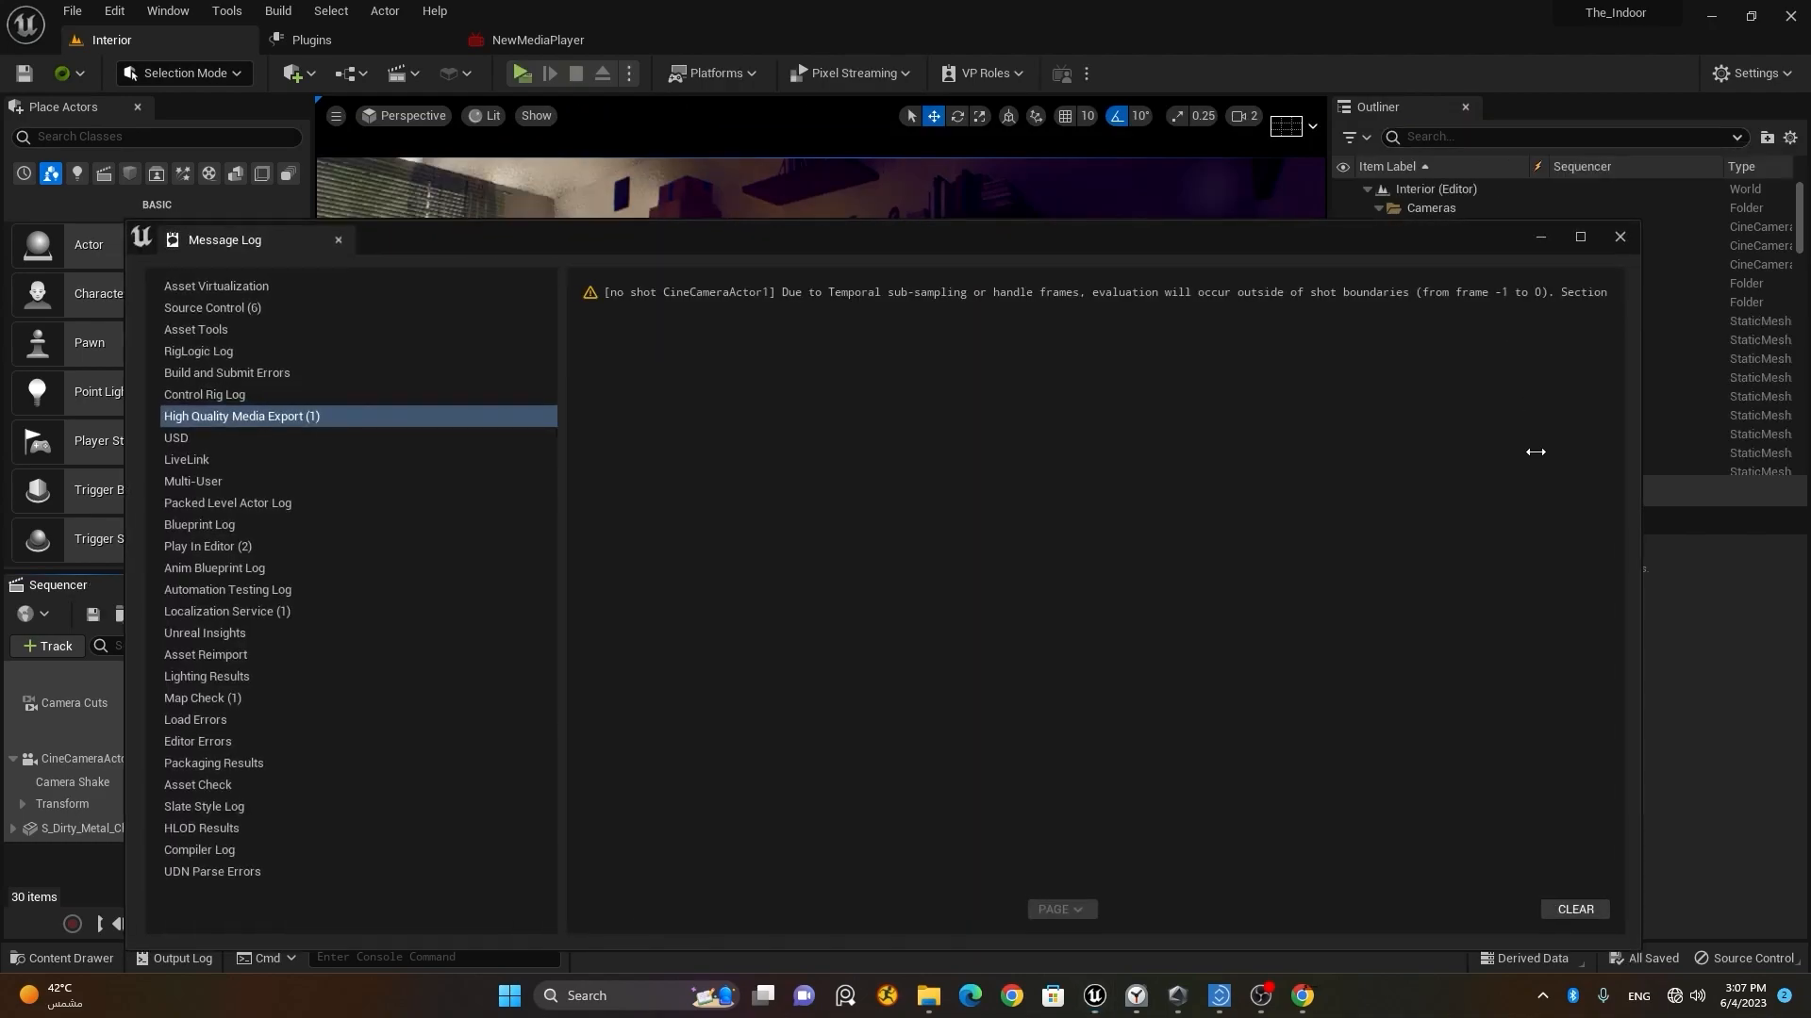
left_click(1620, 239)
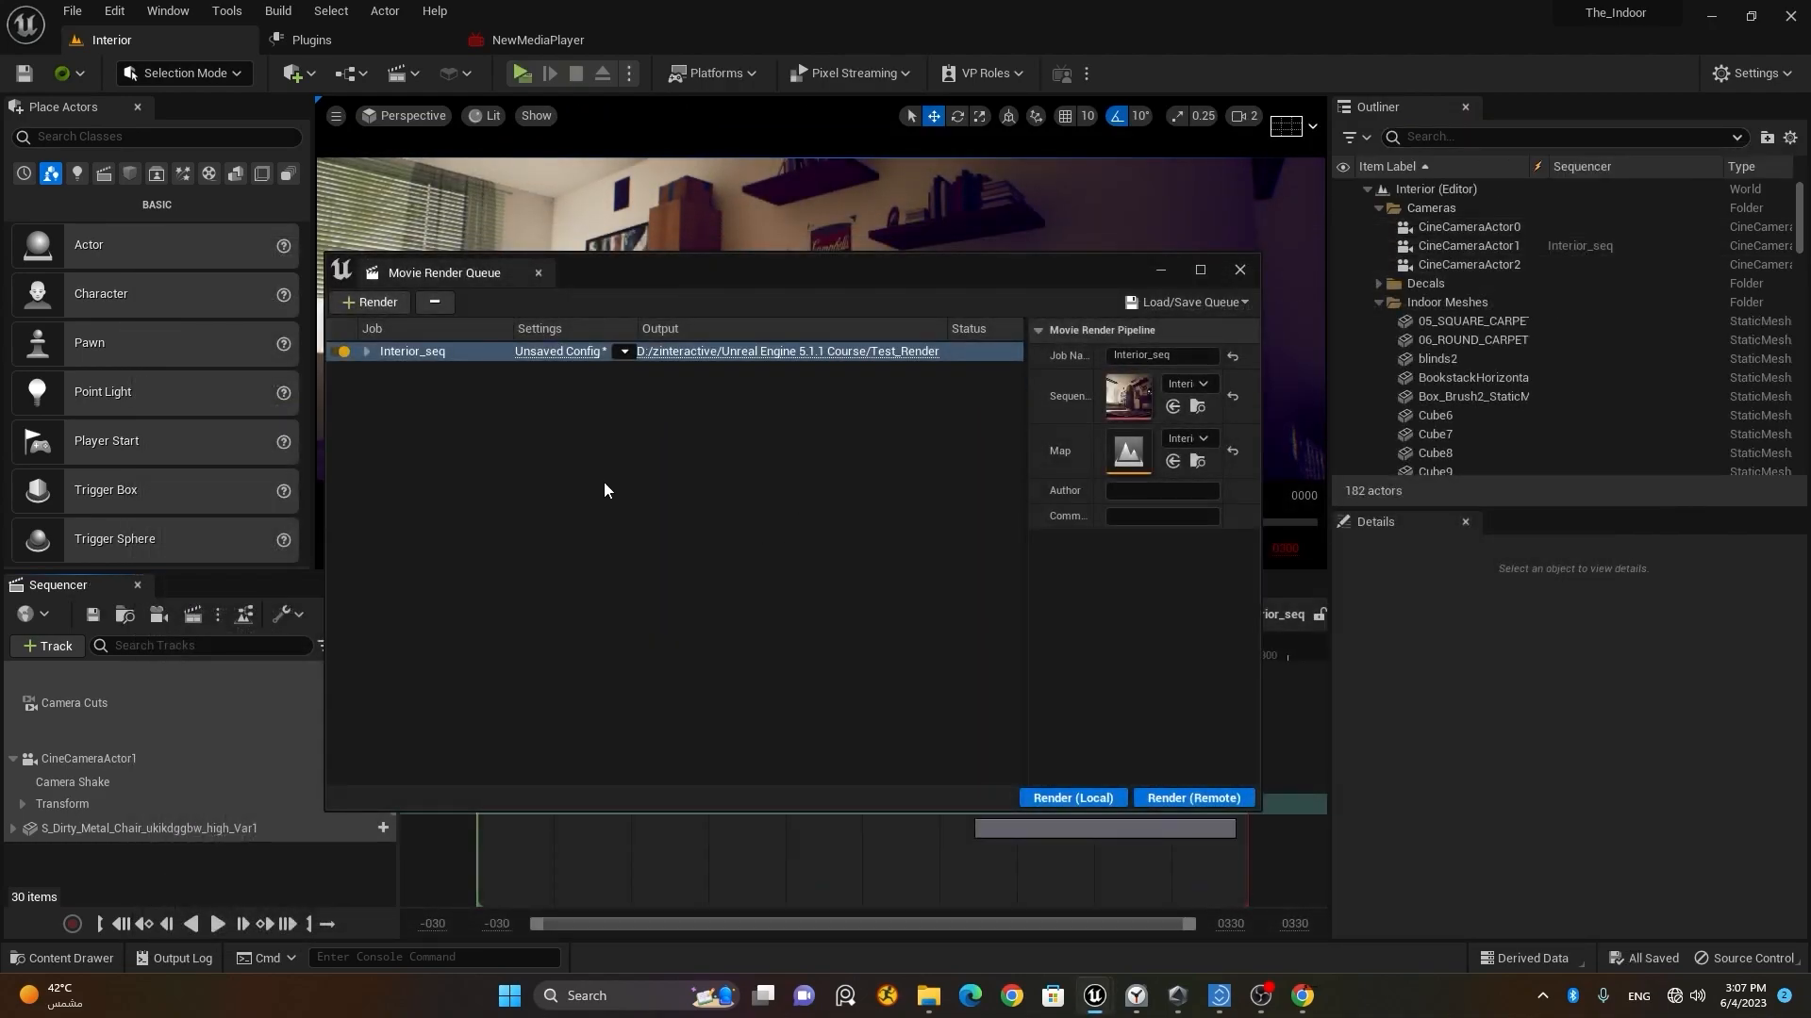
Step: Save the job's current render settings in the Content folder as a preset named medium_quality, and accept the config
left_click(559, 352)
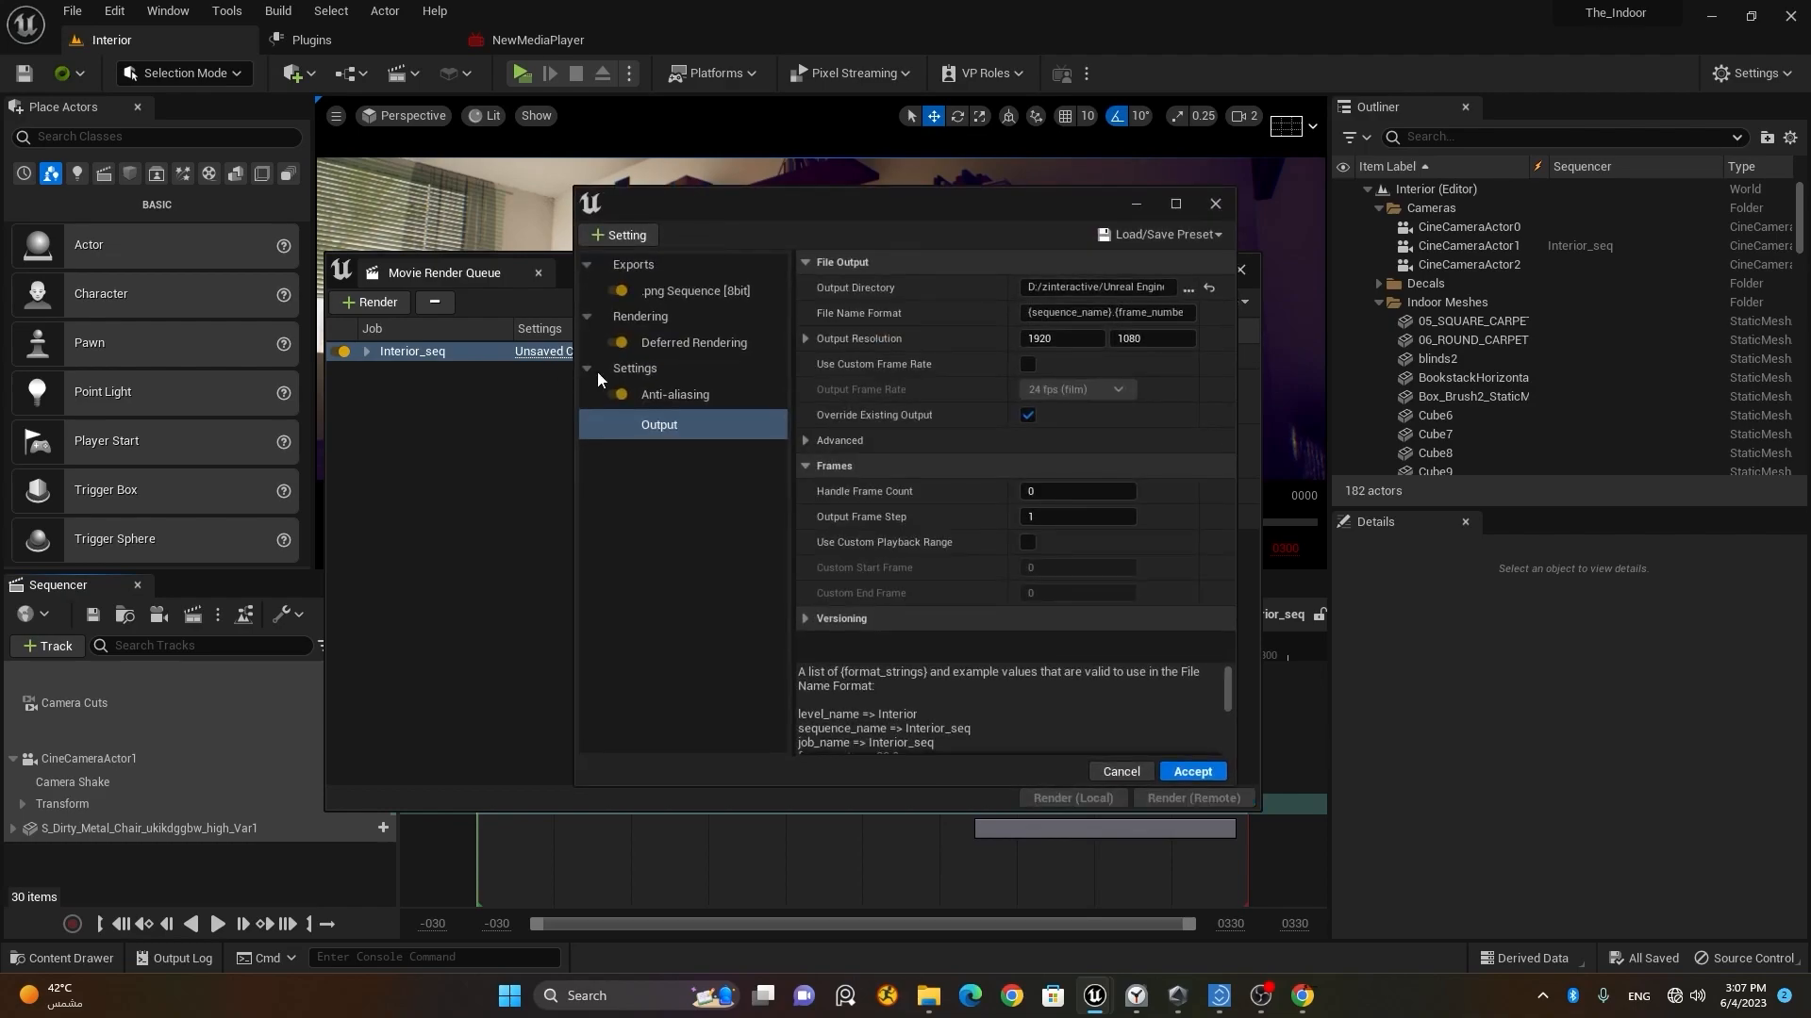
left_click(1136, 235)
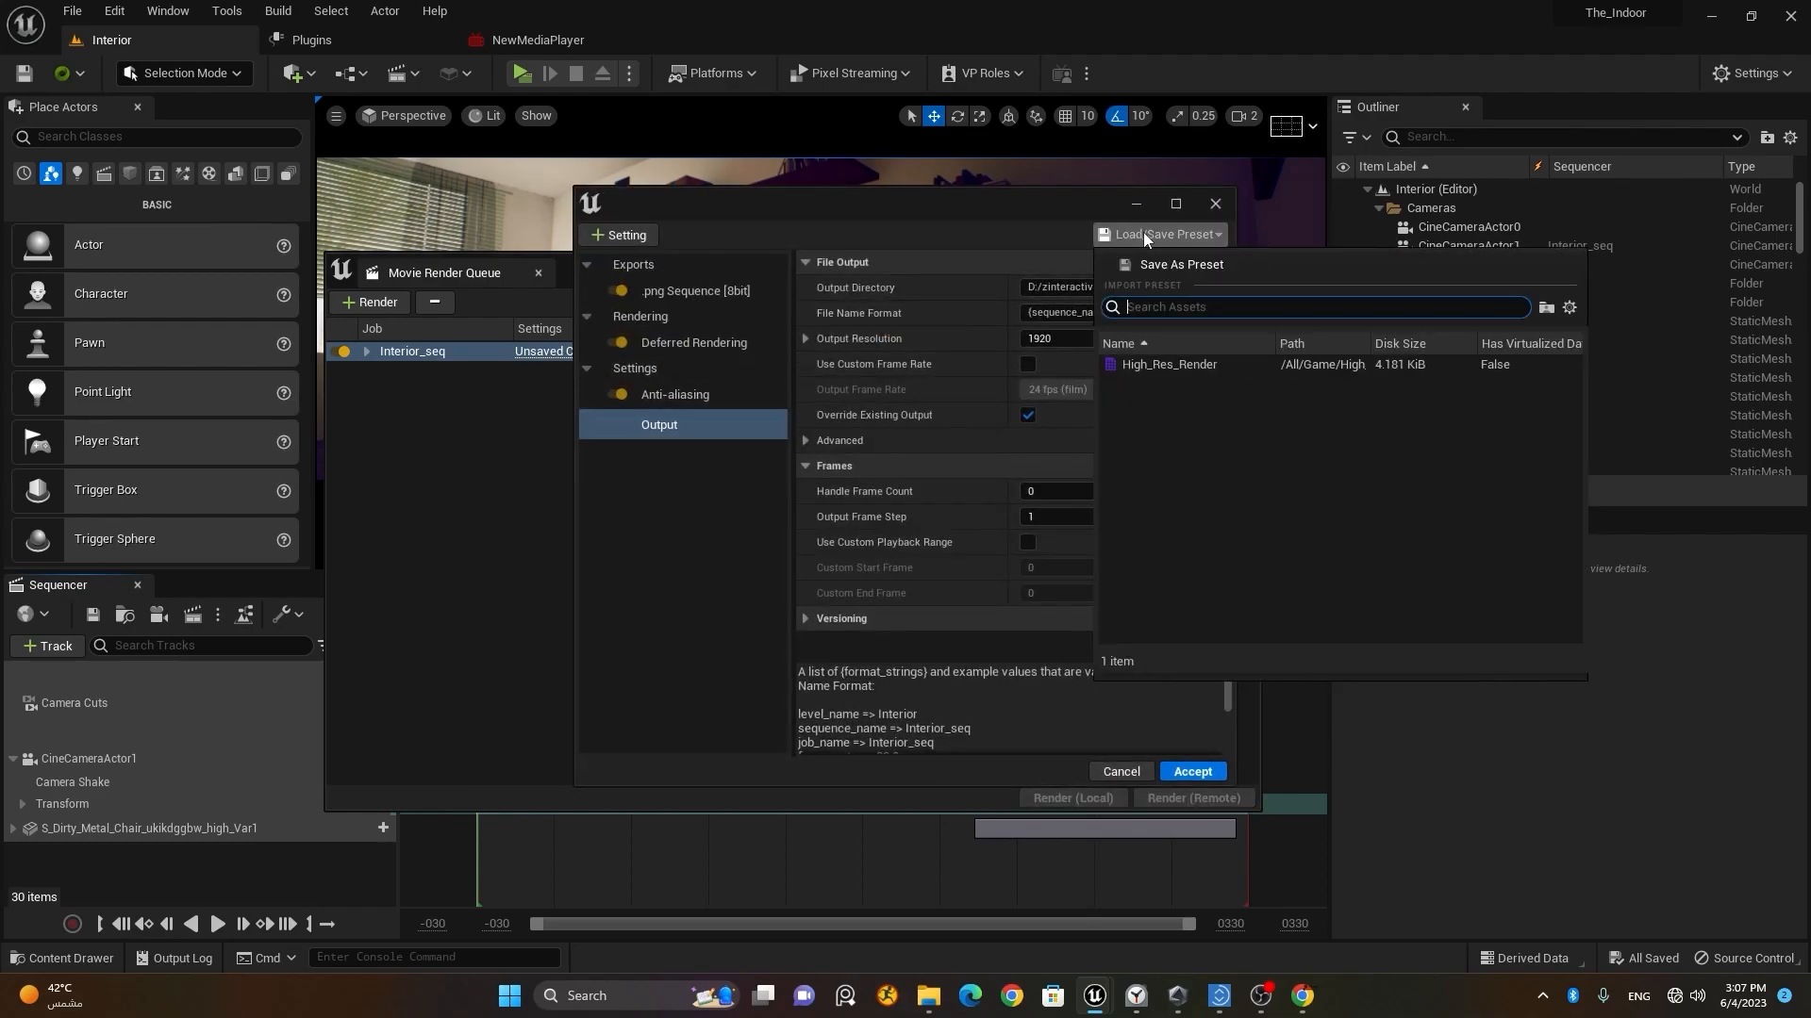
left_click(958, 222)
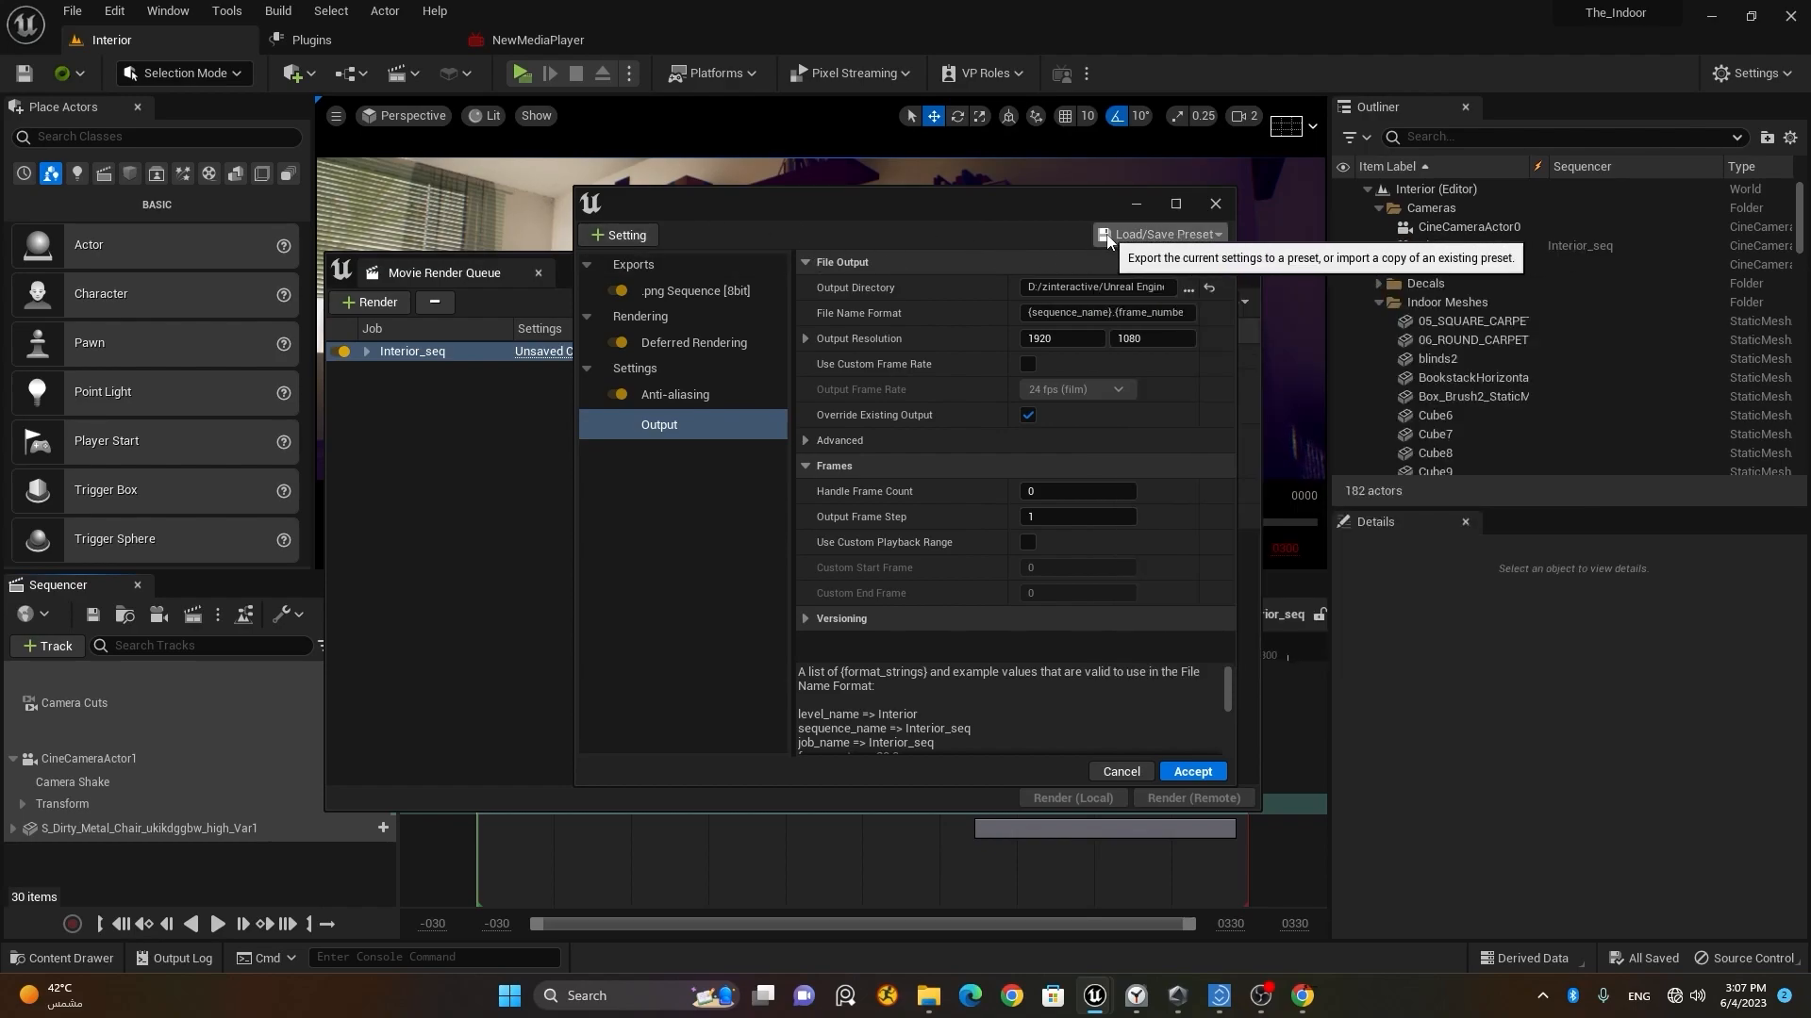
left_click(1162, 234)
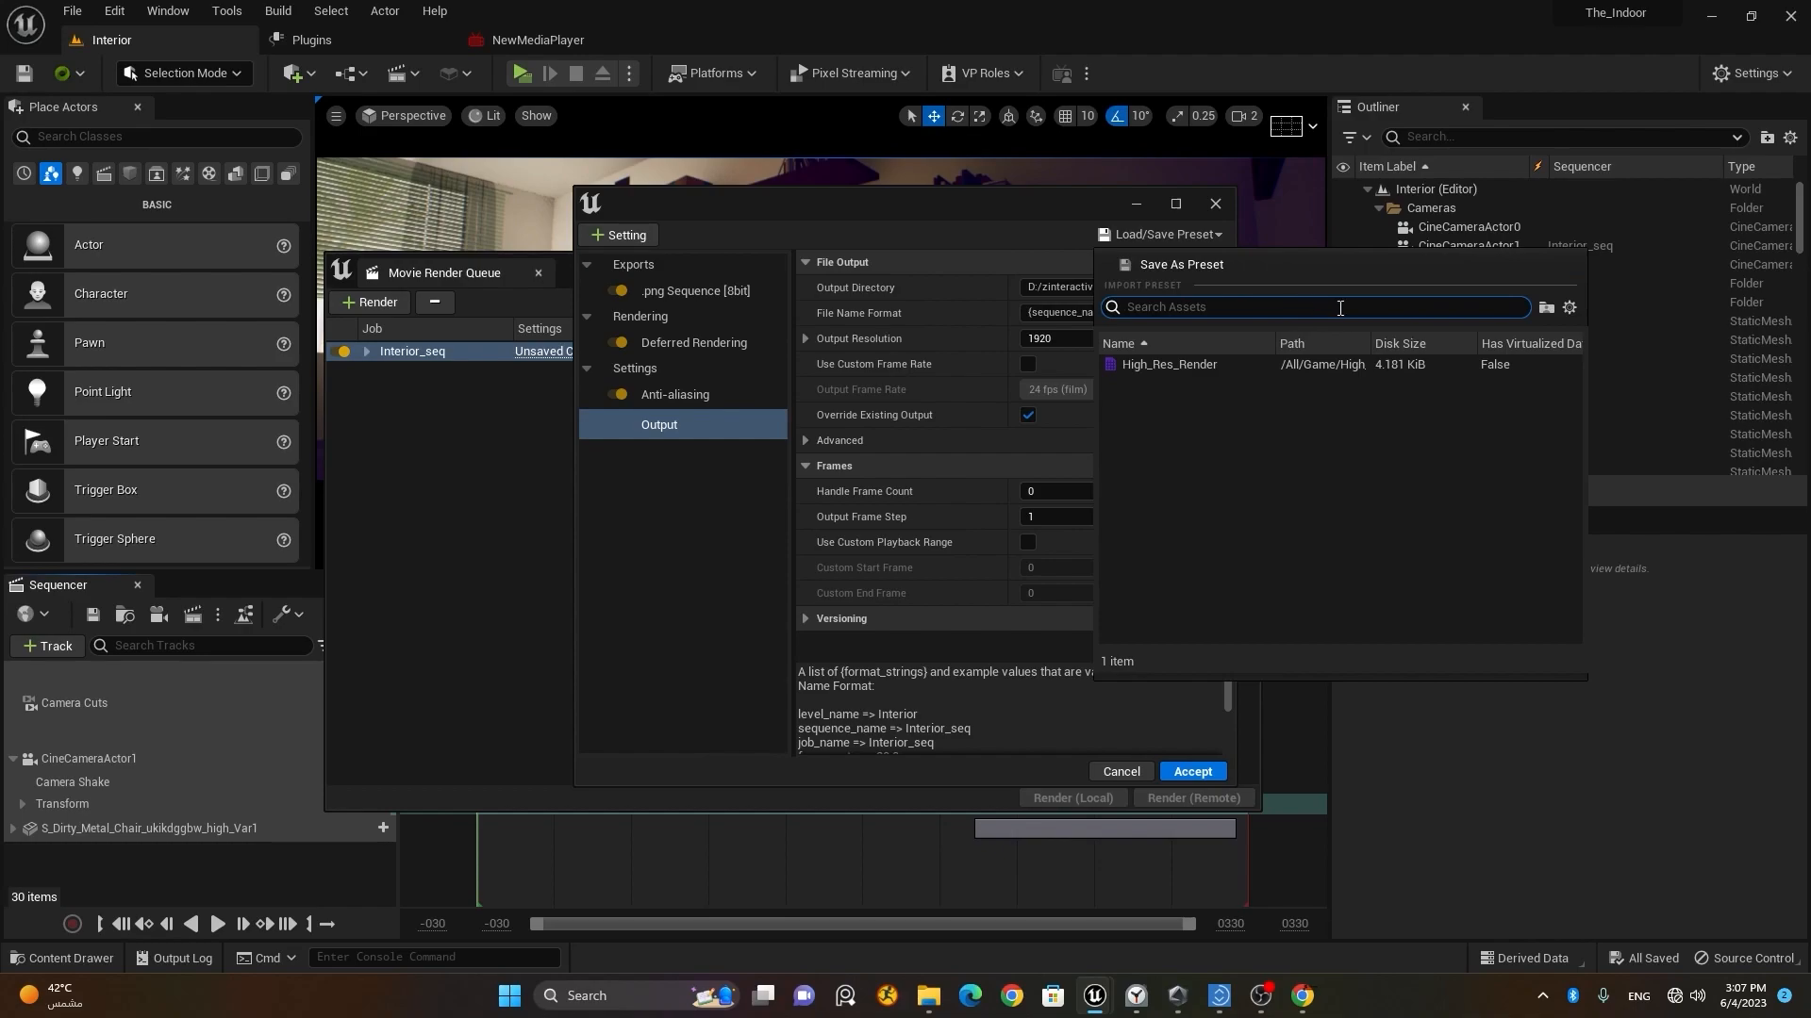
left_click(1174, 265)
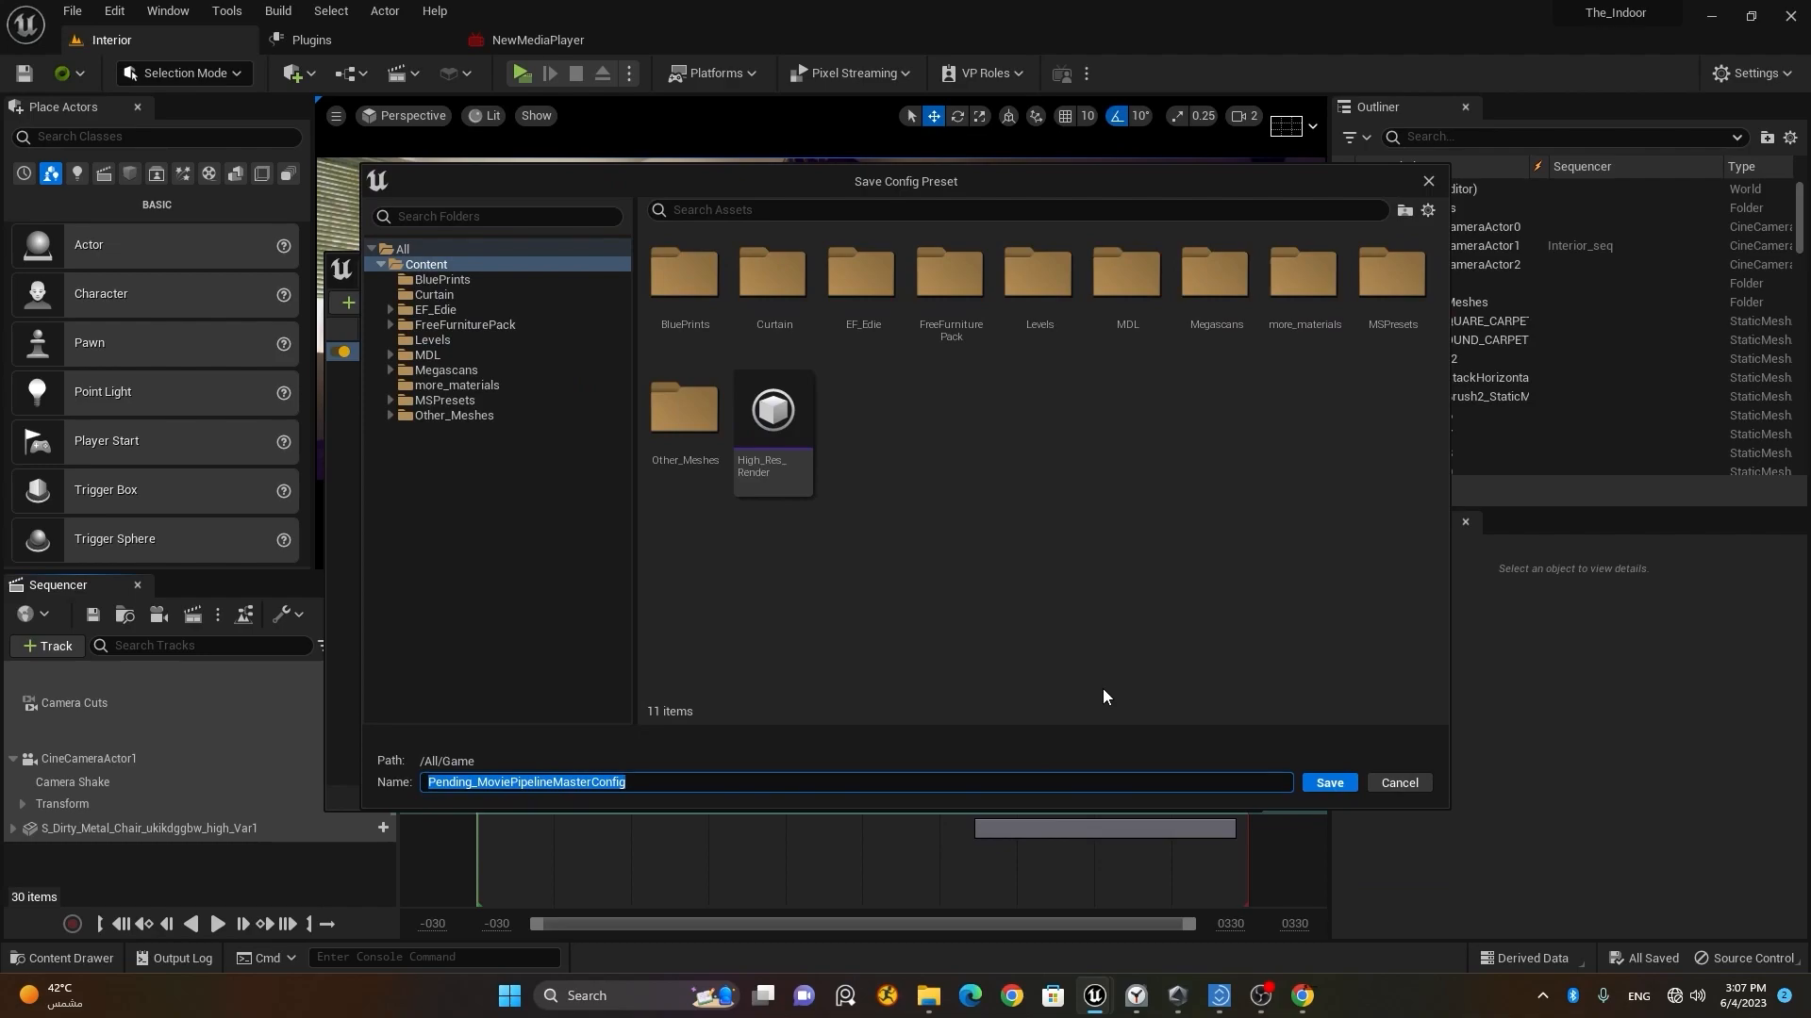
type("medium_quality")
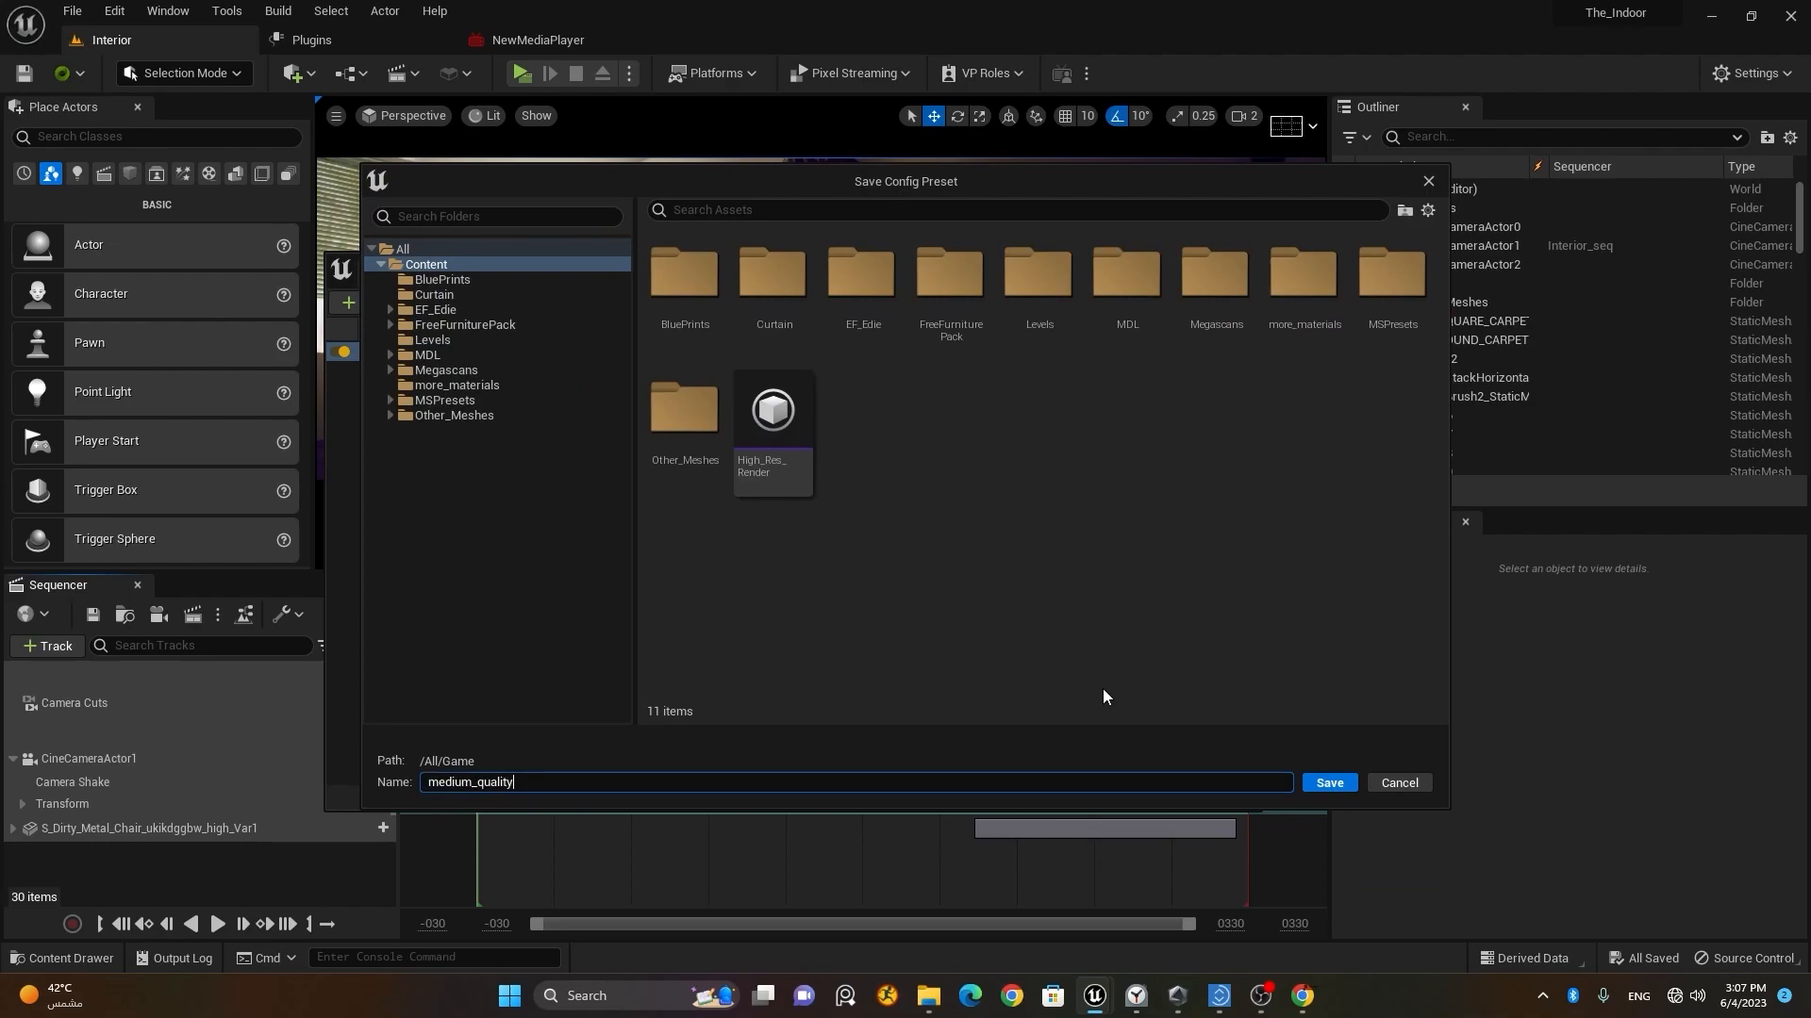
key("Return")
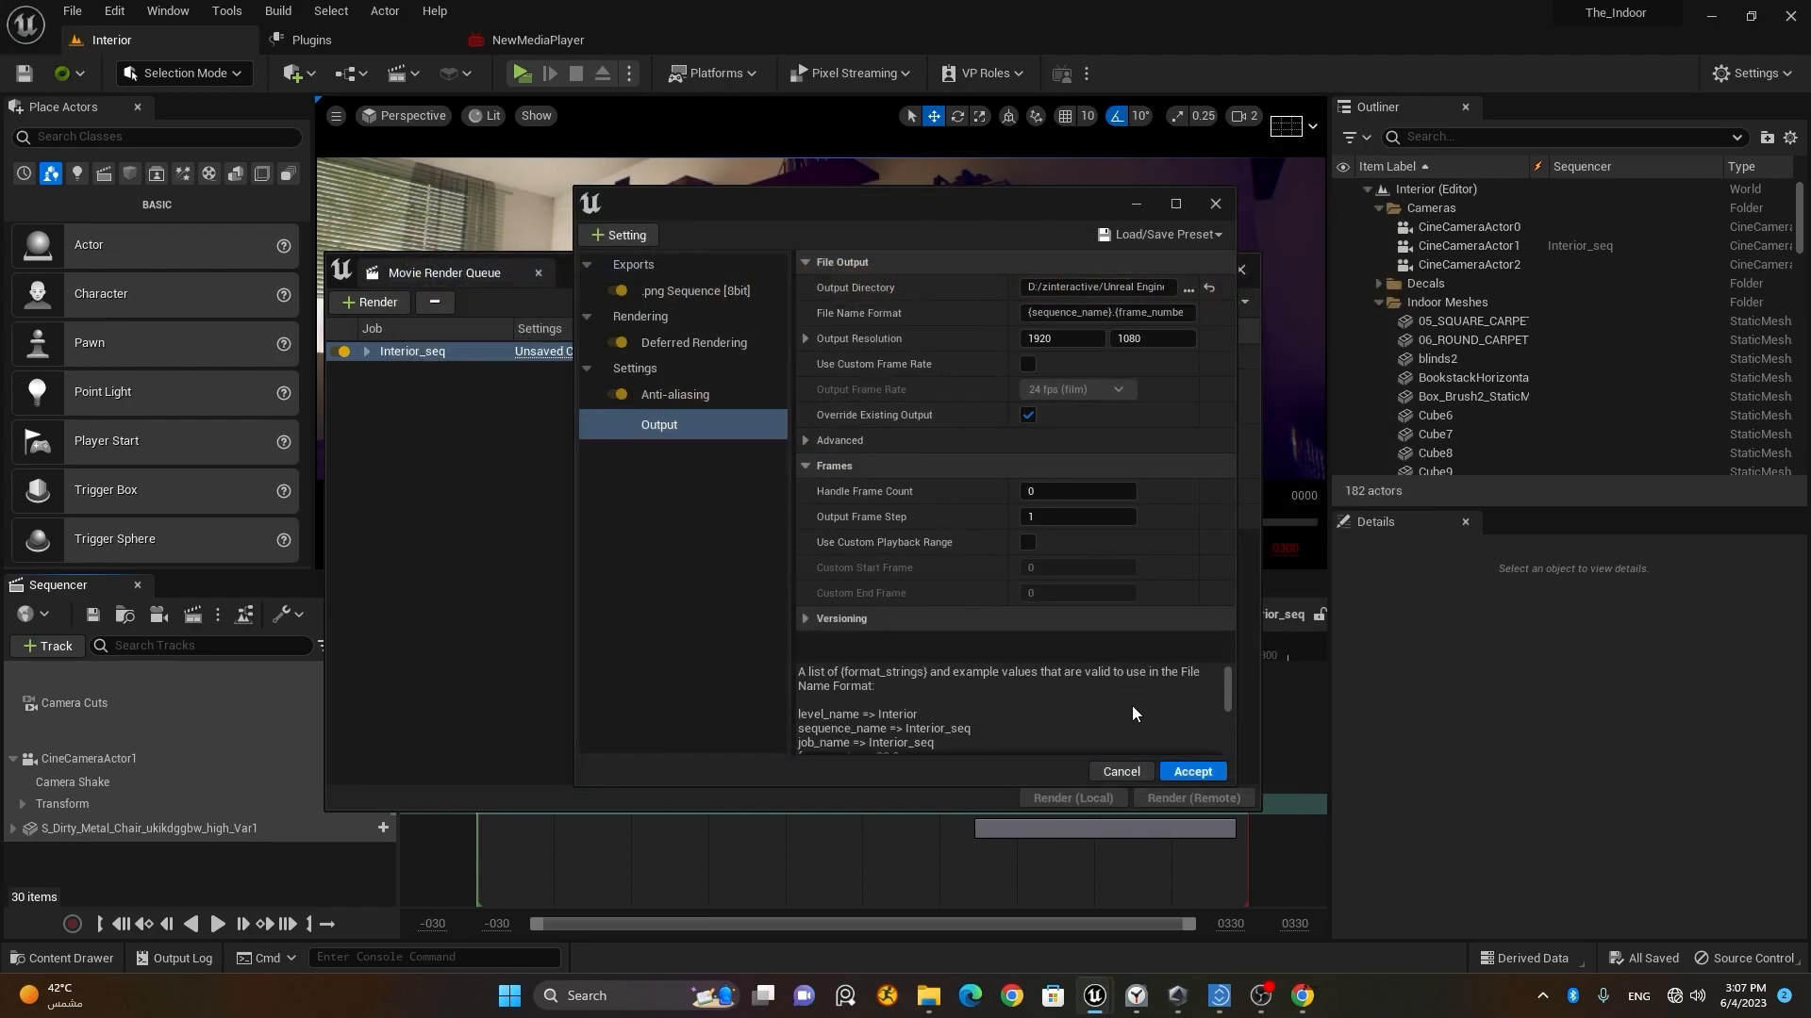
left_click(1207, 775)
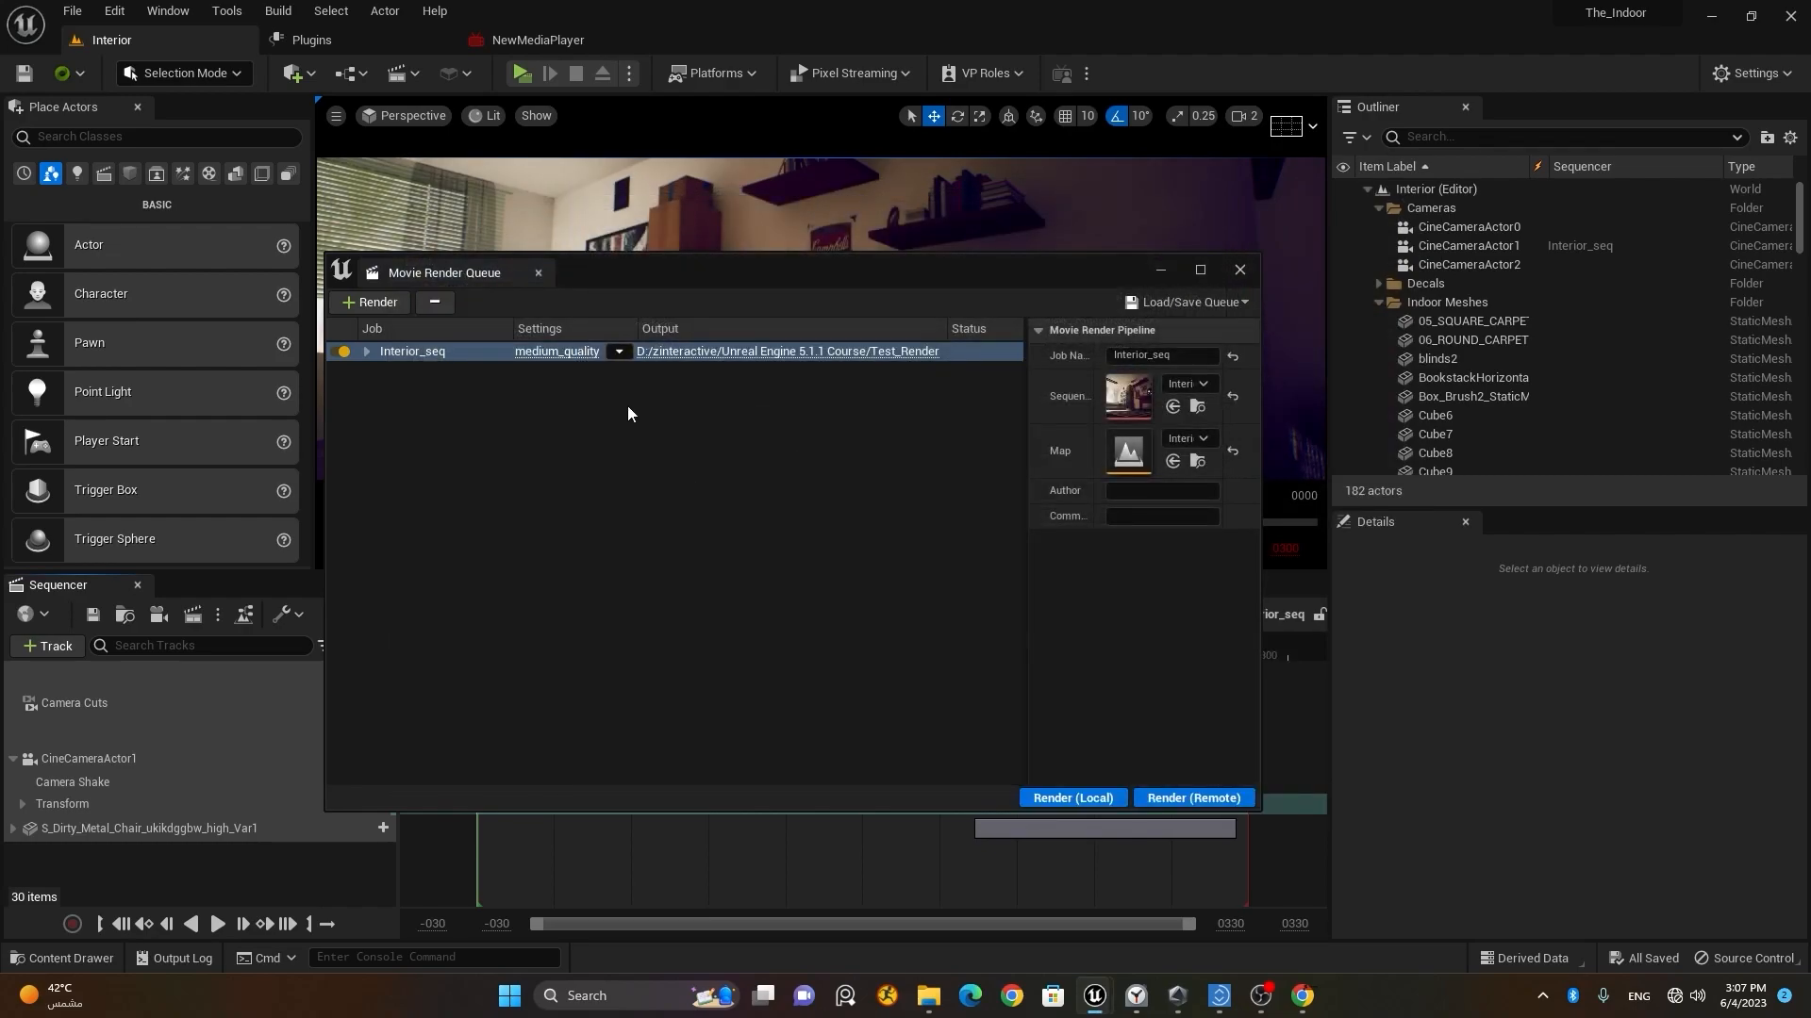
Step: Check the medium_quality config without changing it, and switch the Interior_seq job to the High_Res_Render preset
left_click(567, 354)
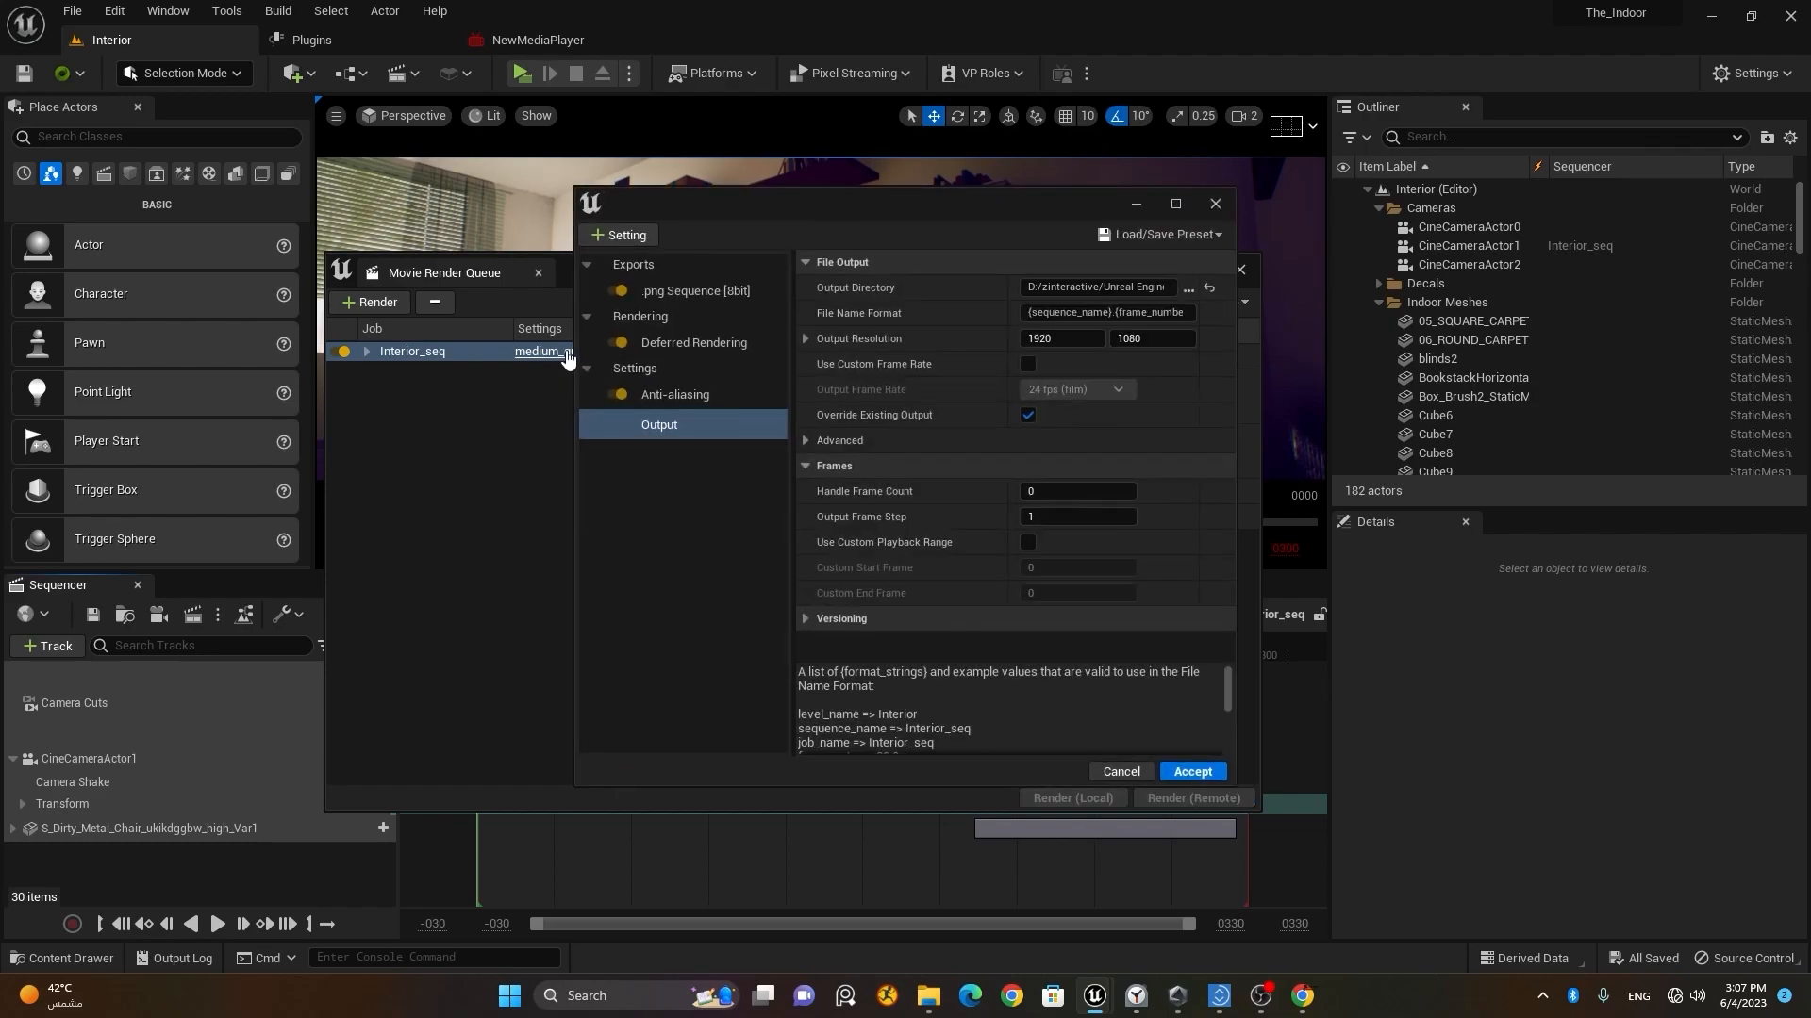
left_click(1121, 771)
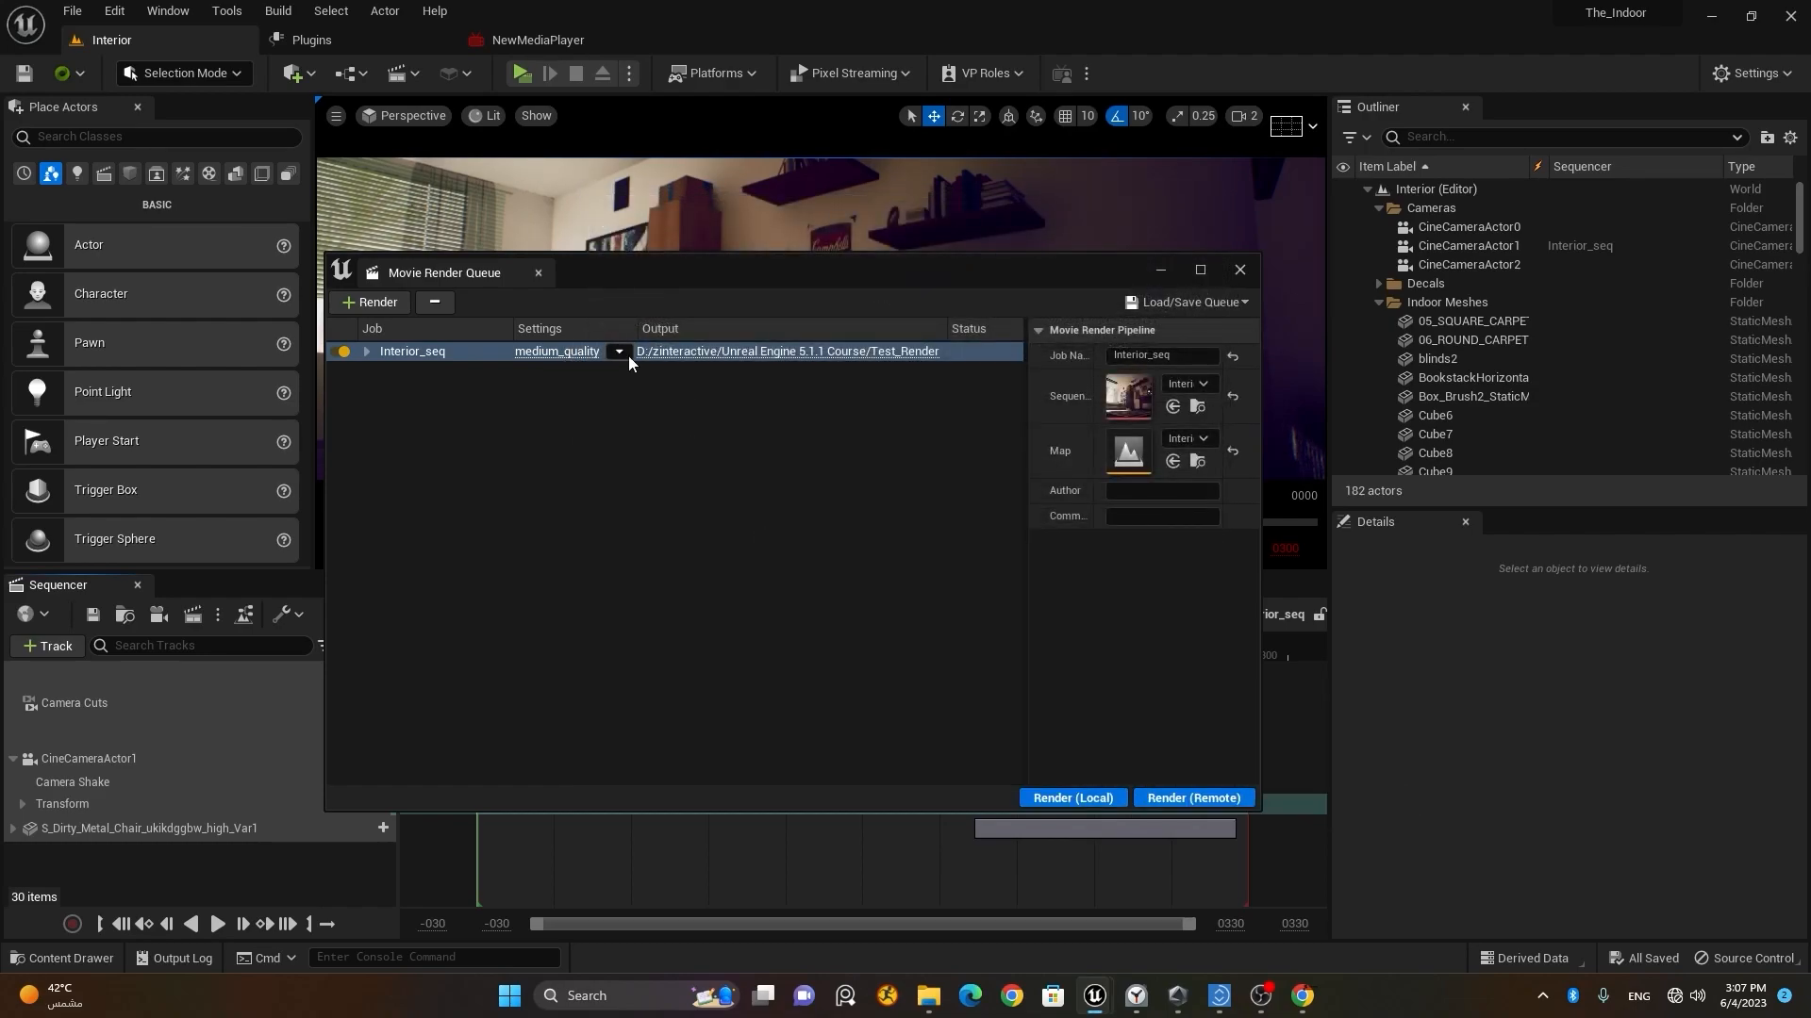
left_click(618, 352)
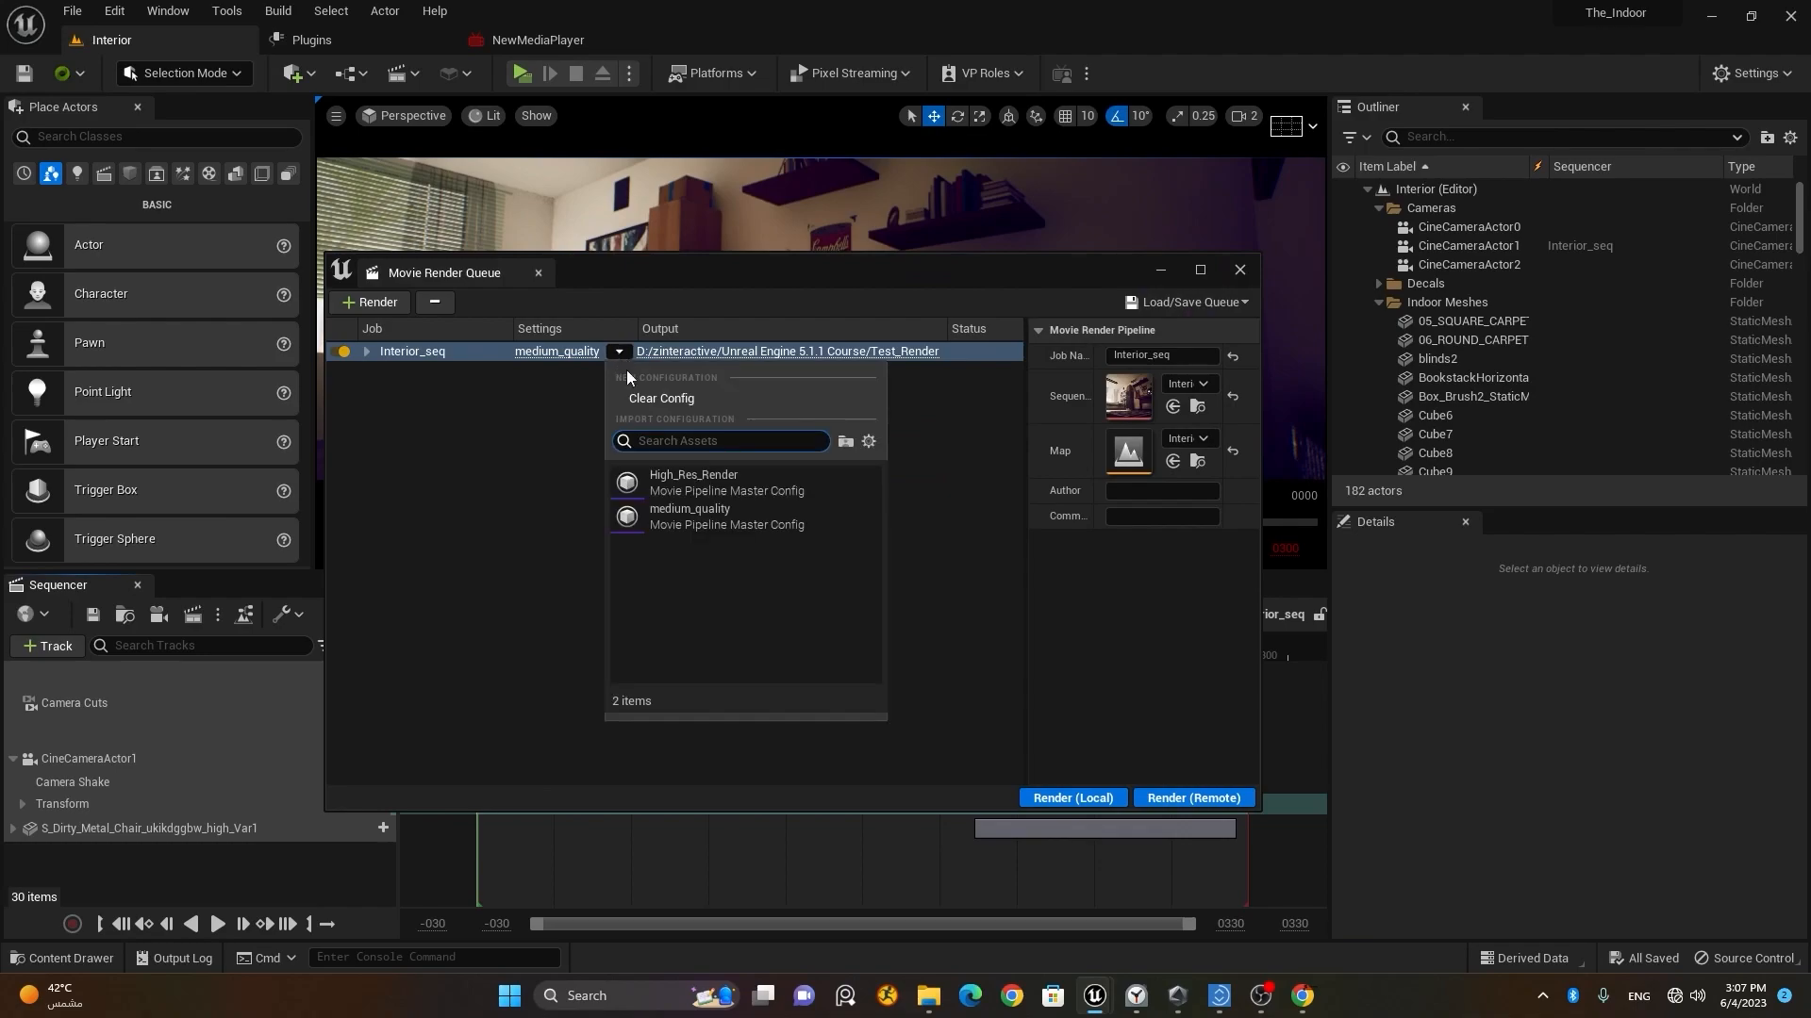
left_click(707, 482)
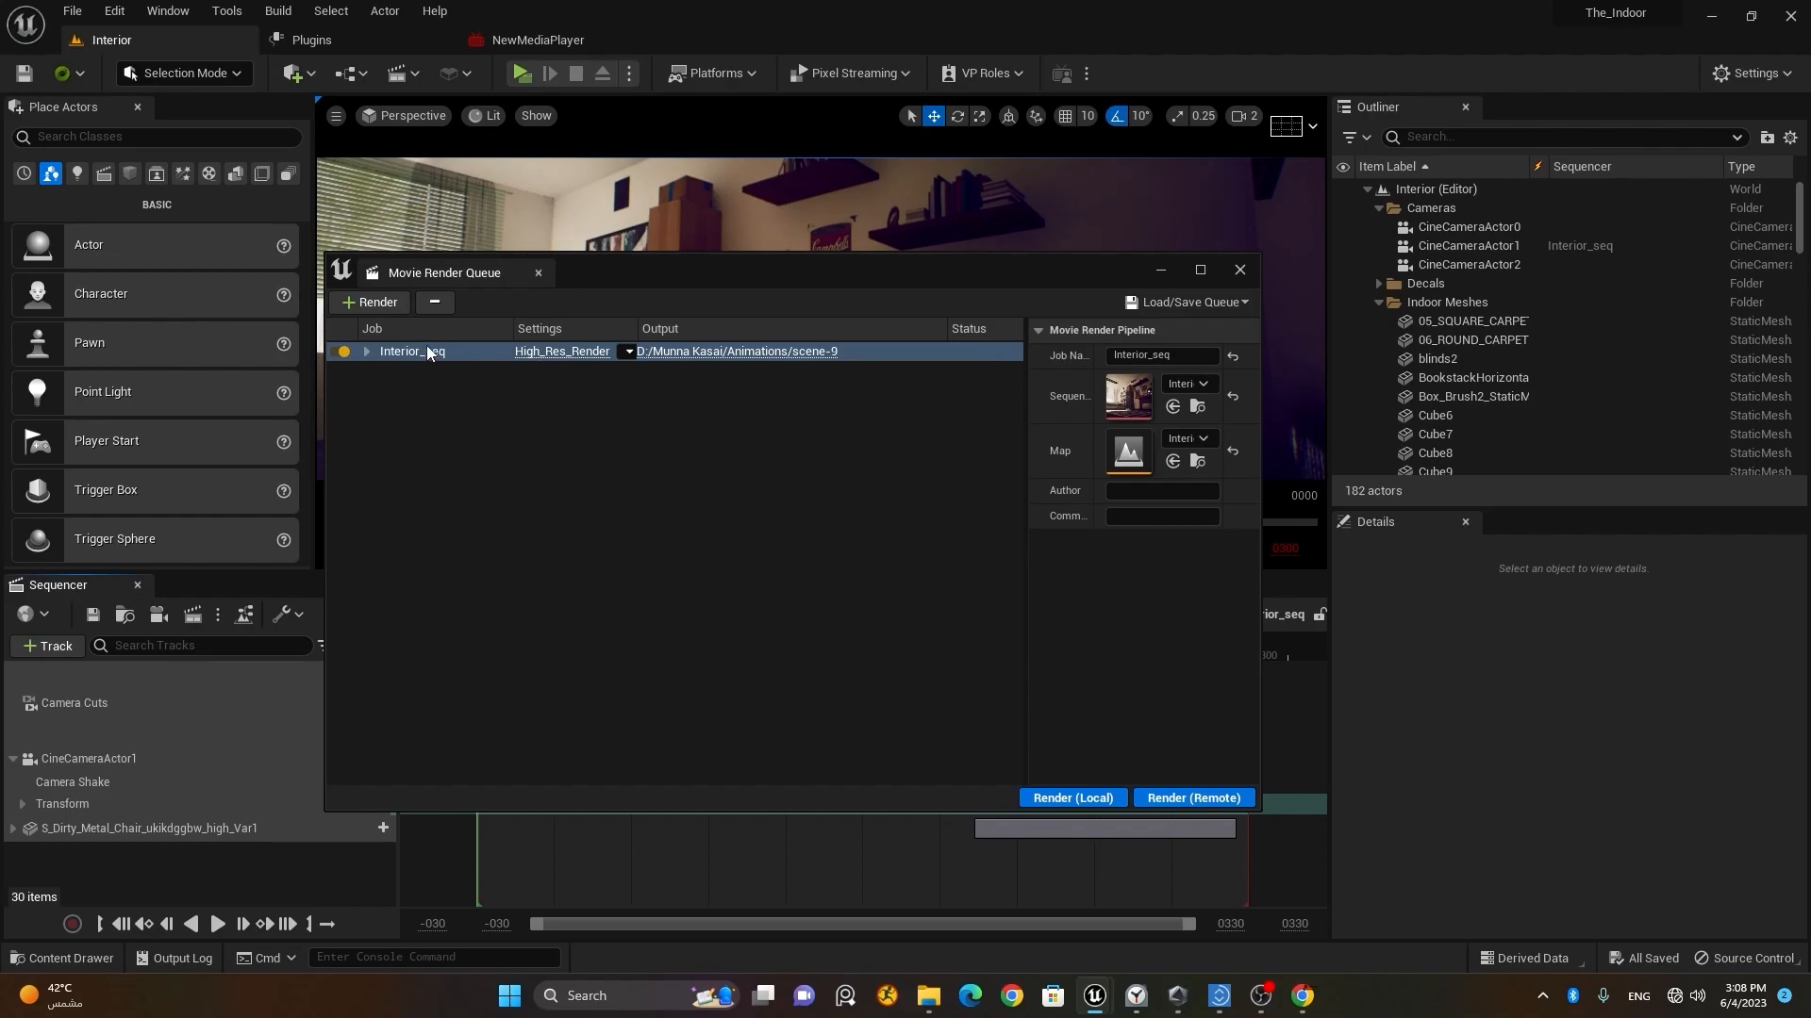
Step: Set the High_Res_Render config's output directory to the Test_Render folder inside Unreal Engine 5.1.1 Course
left_click(563, 351)
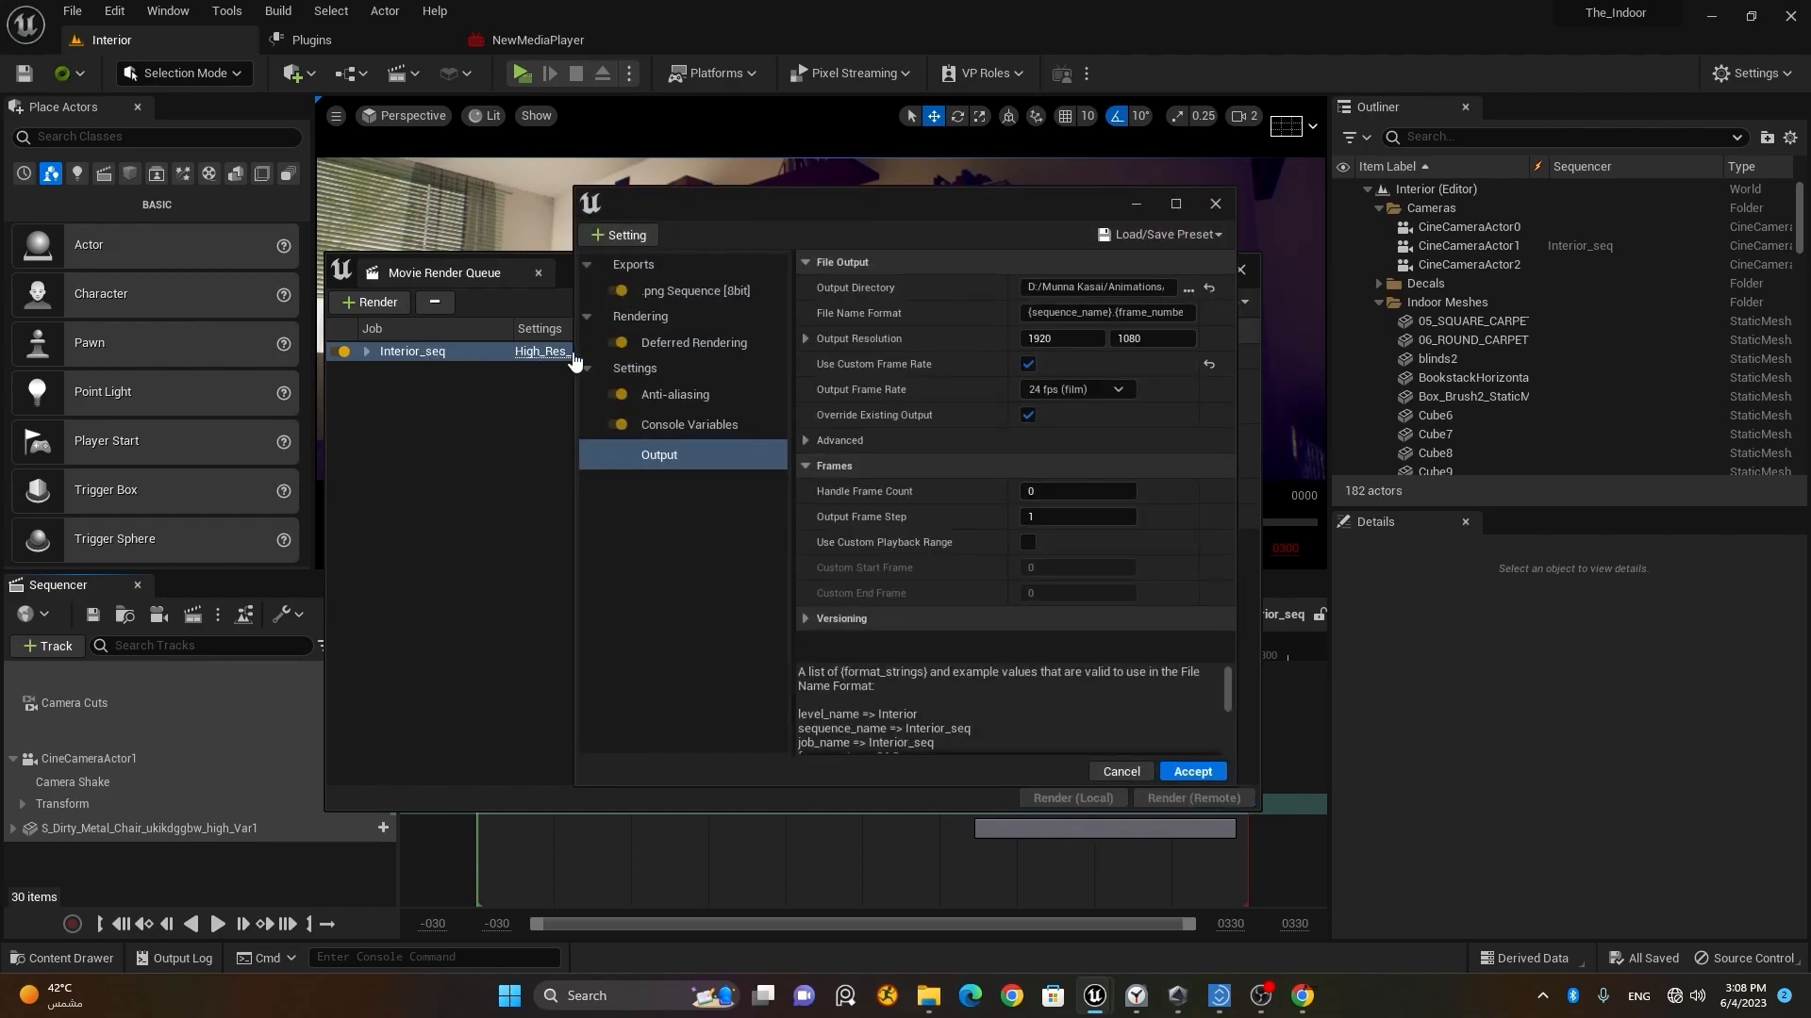
left_click(1186, 288)
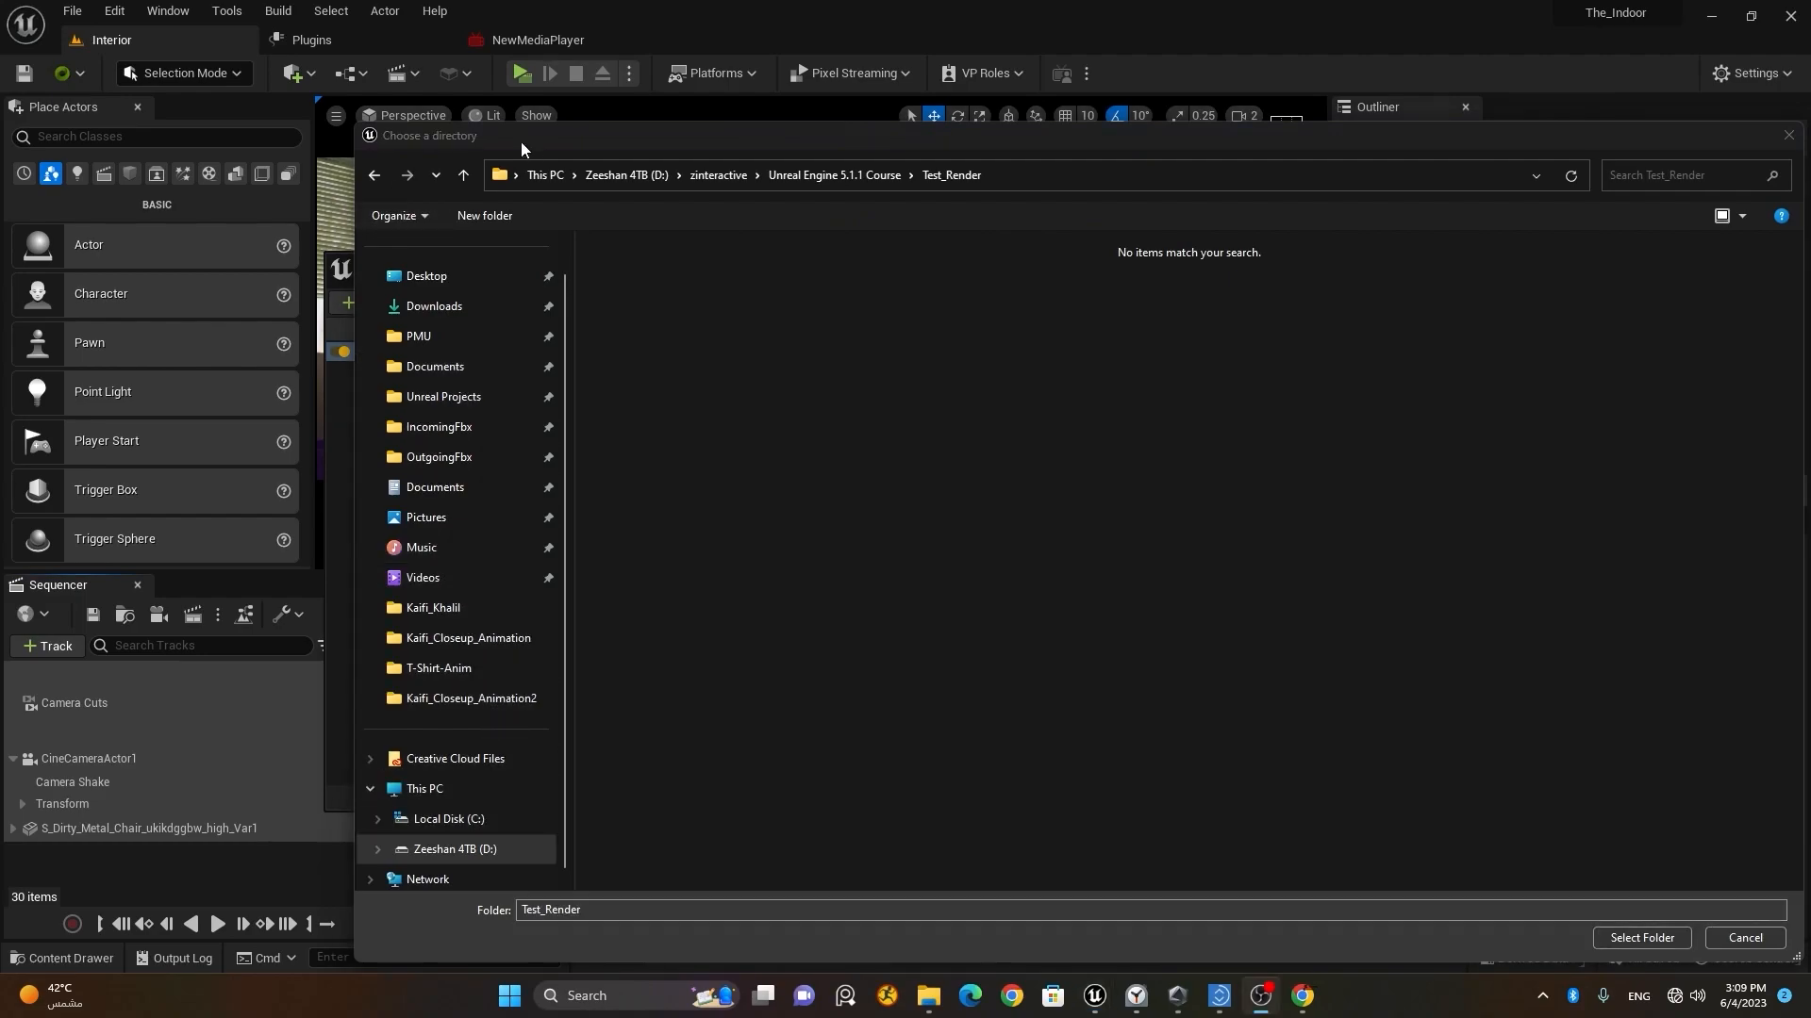
left_click(1641, 937)
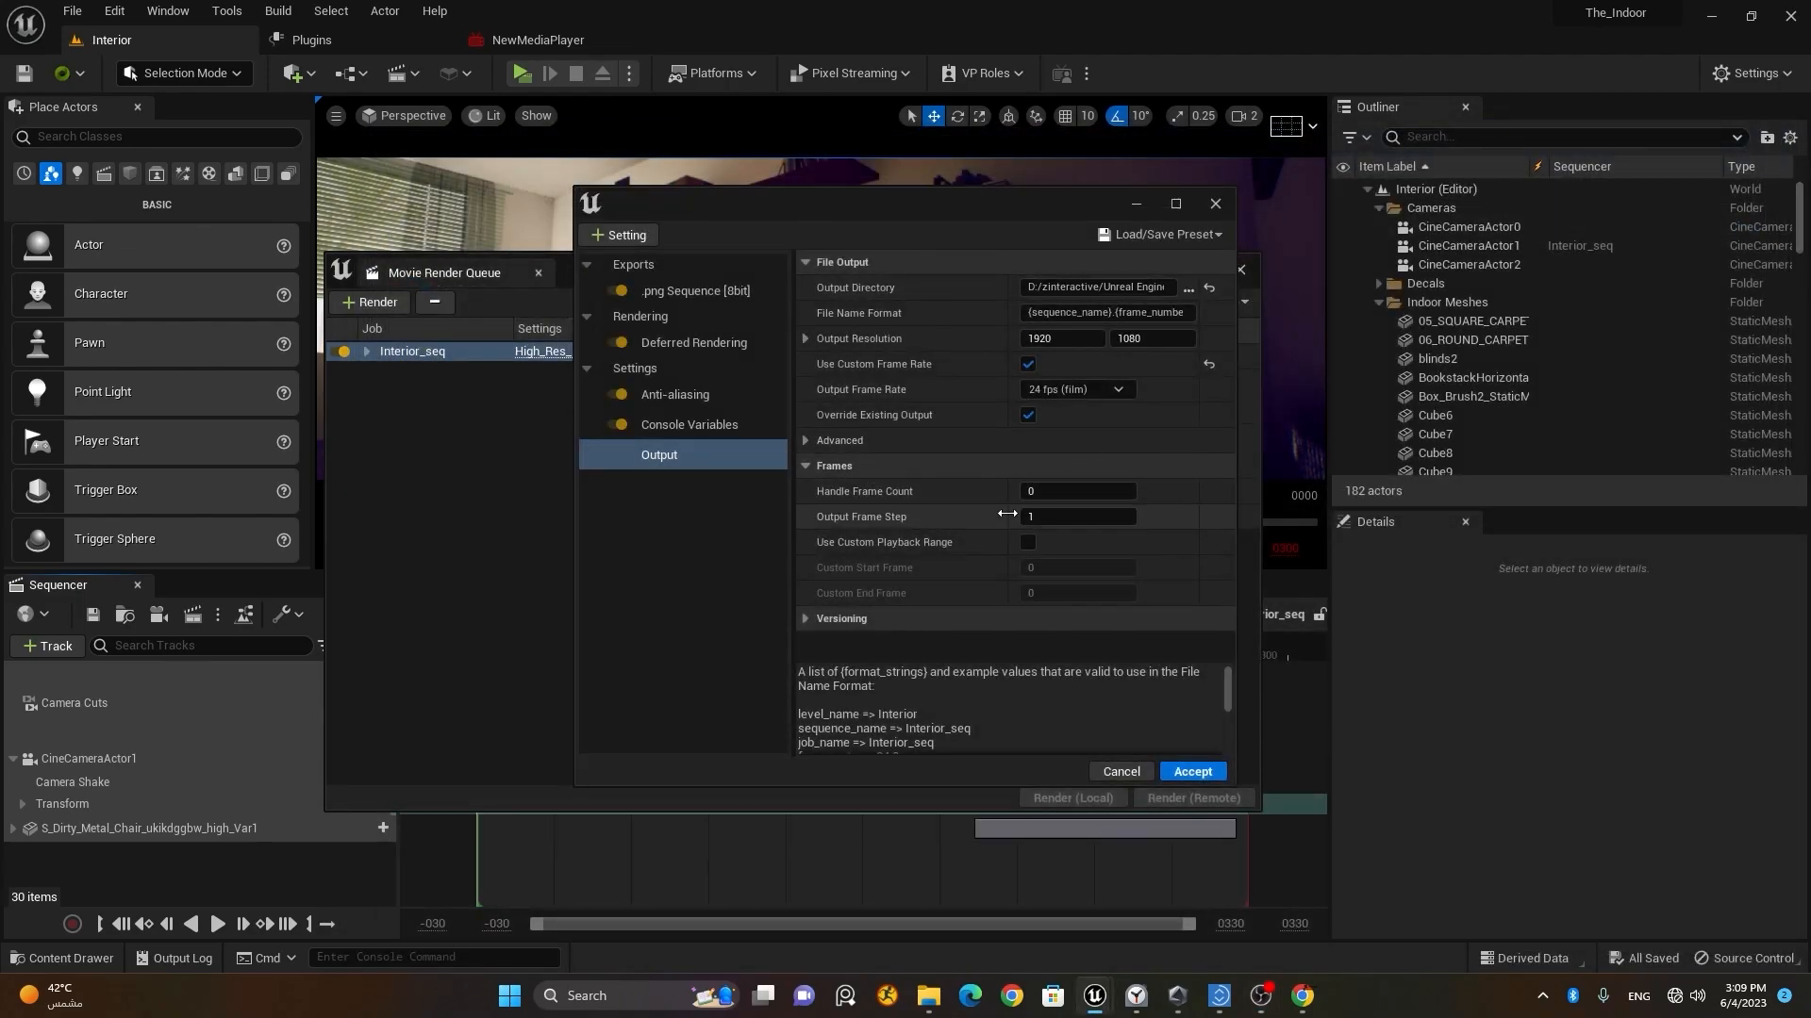
Step: Review the config's PNG export, Deferred Rendering and Anti-aliasing settings, and the additional setting types that can be added
left_click(686, 296)
left_click(685, 341)
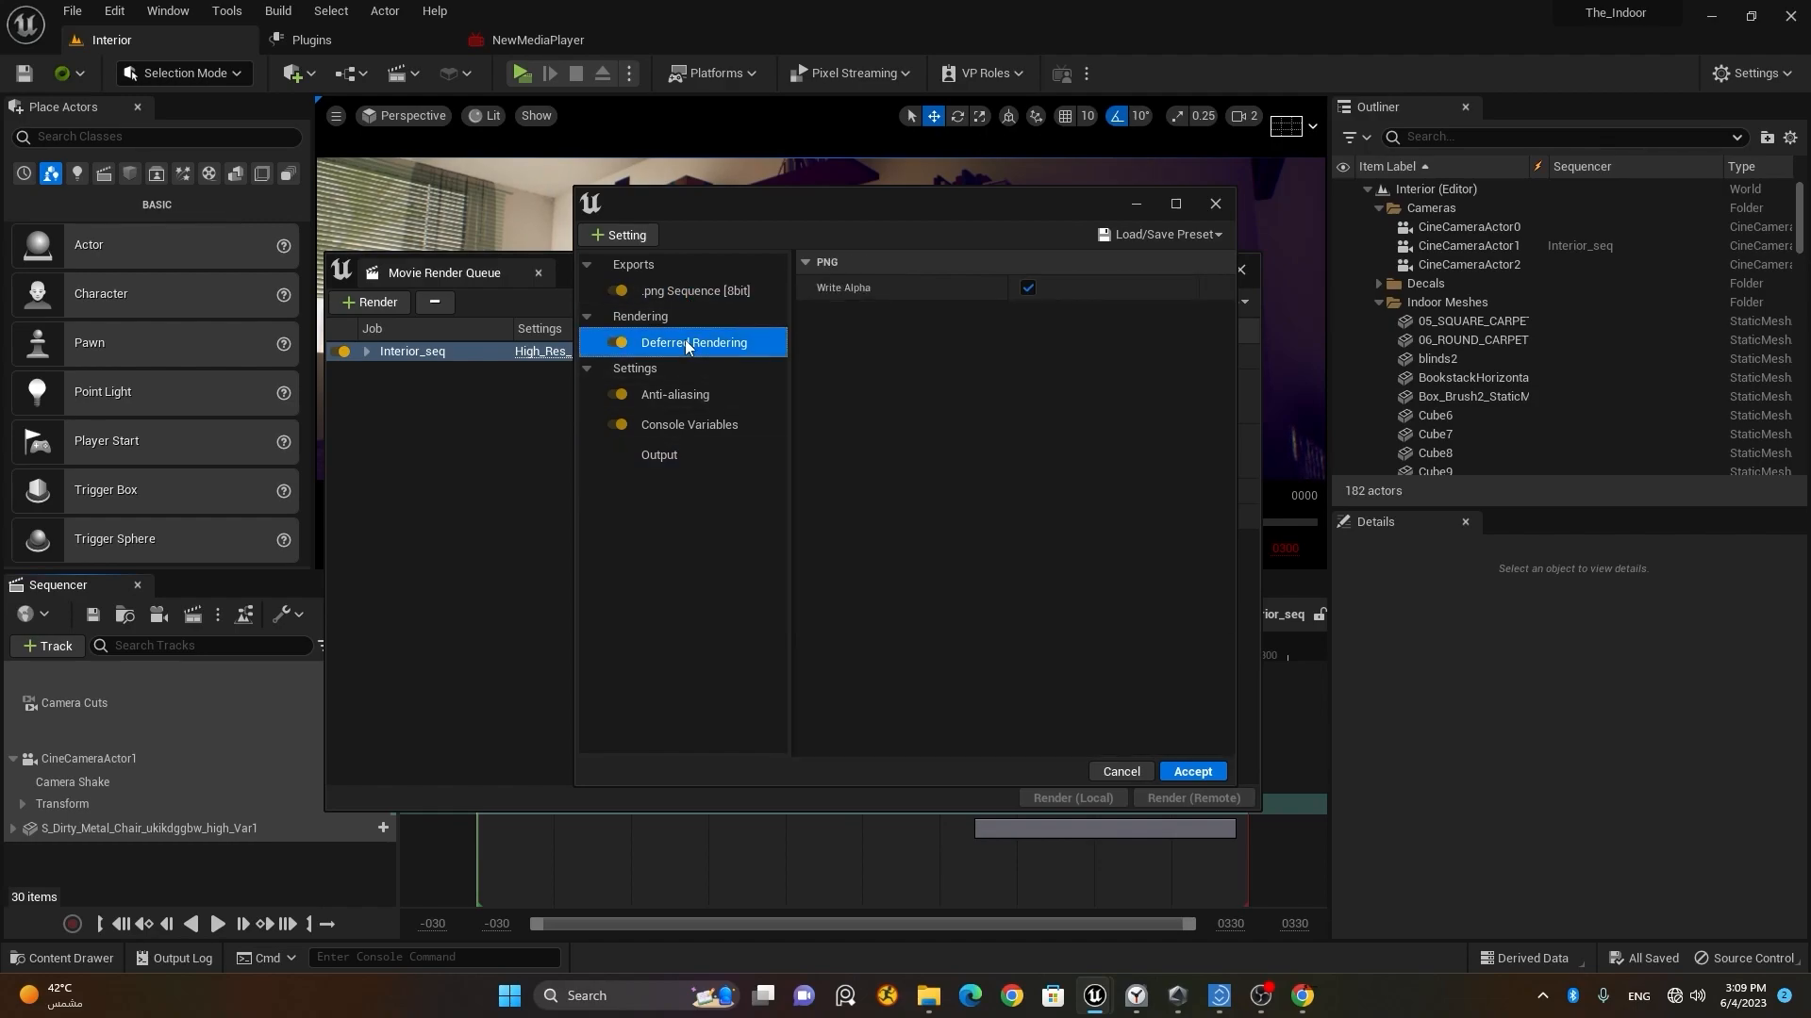
left_click(698, 396)
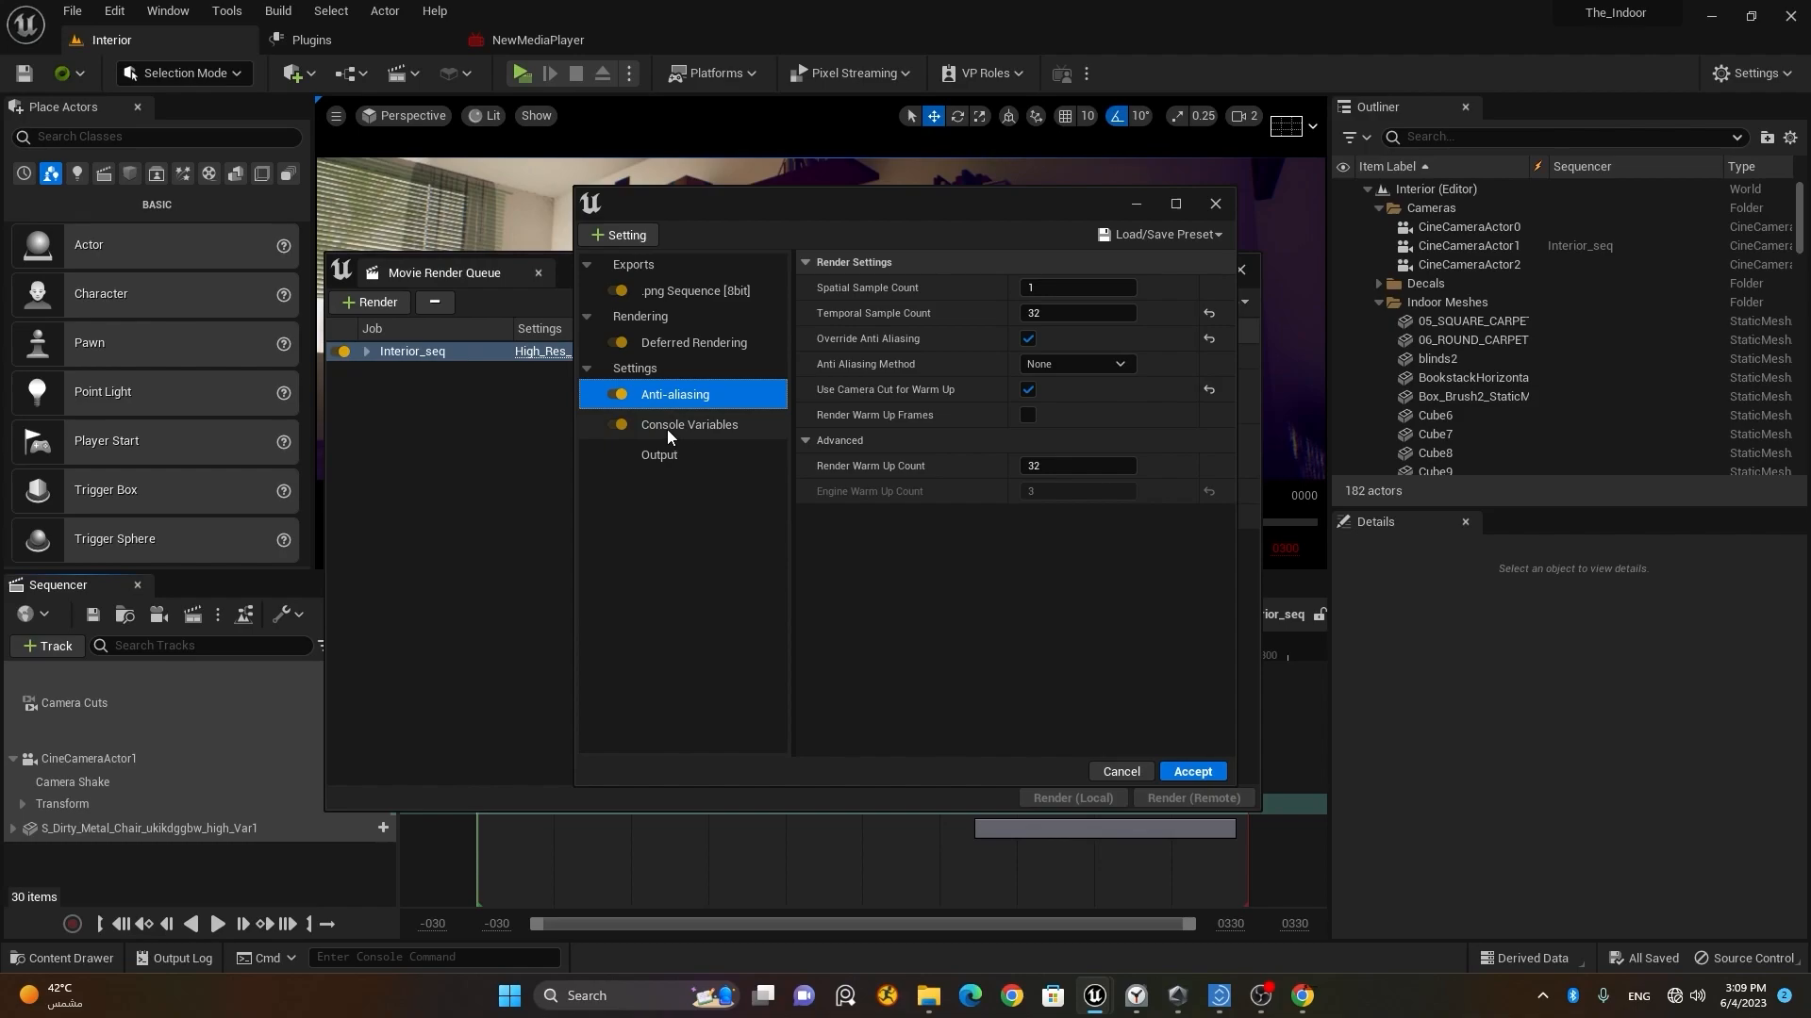
left_click(626, 235)
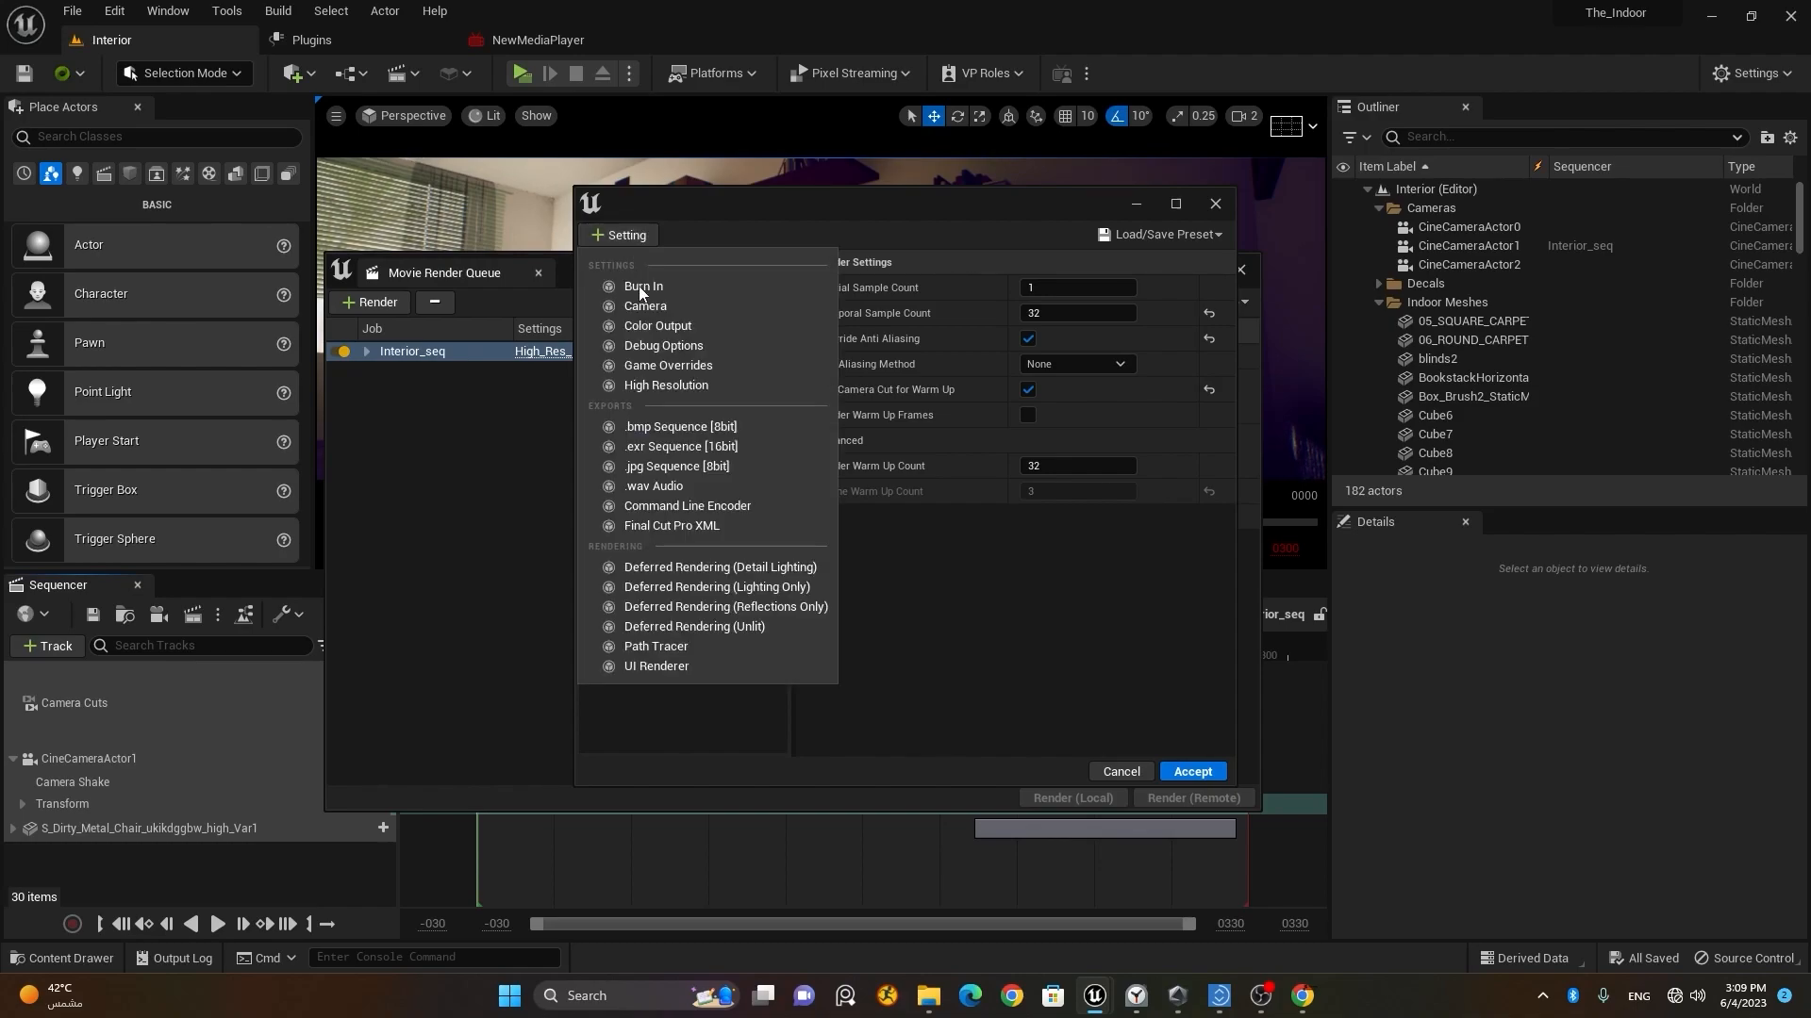
left_click(688, 703)
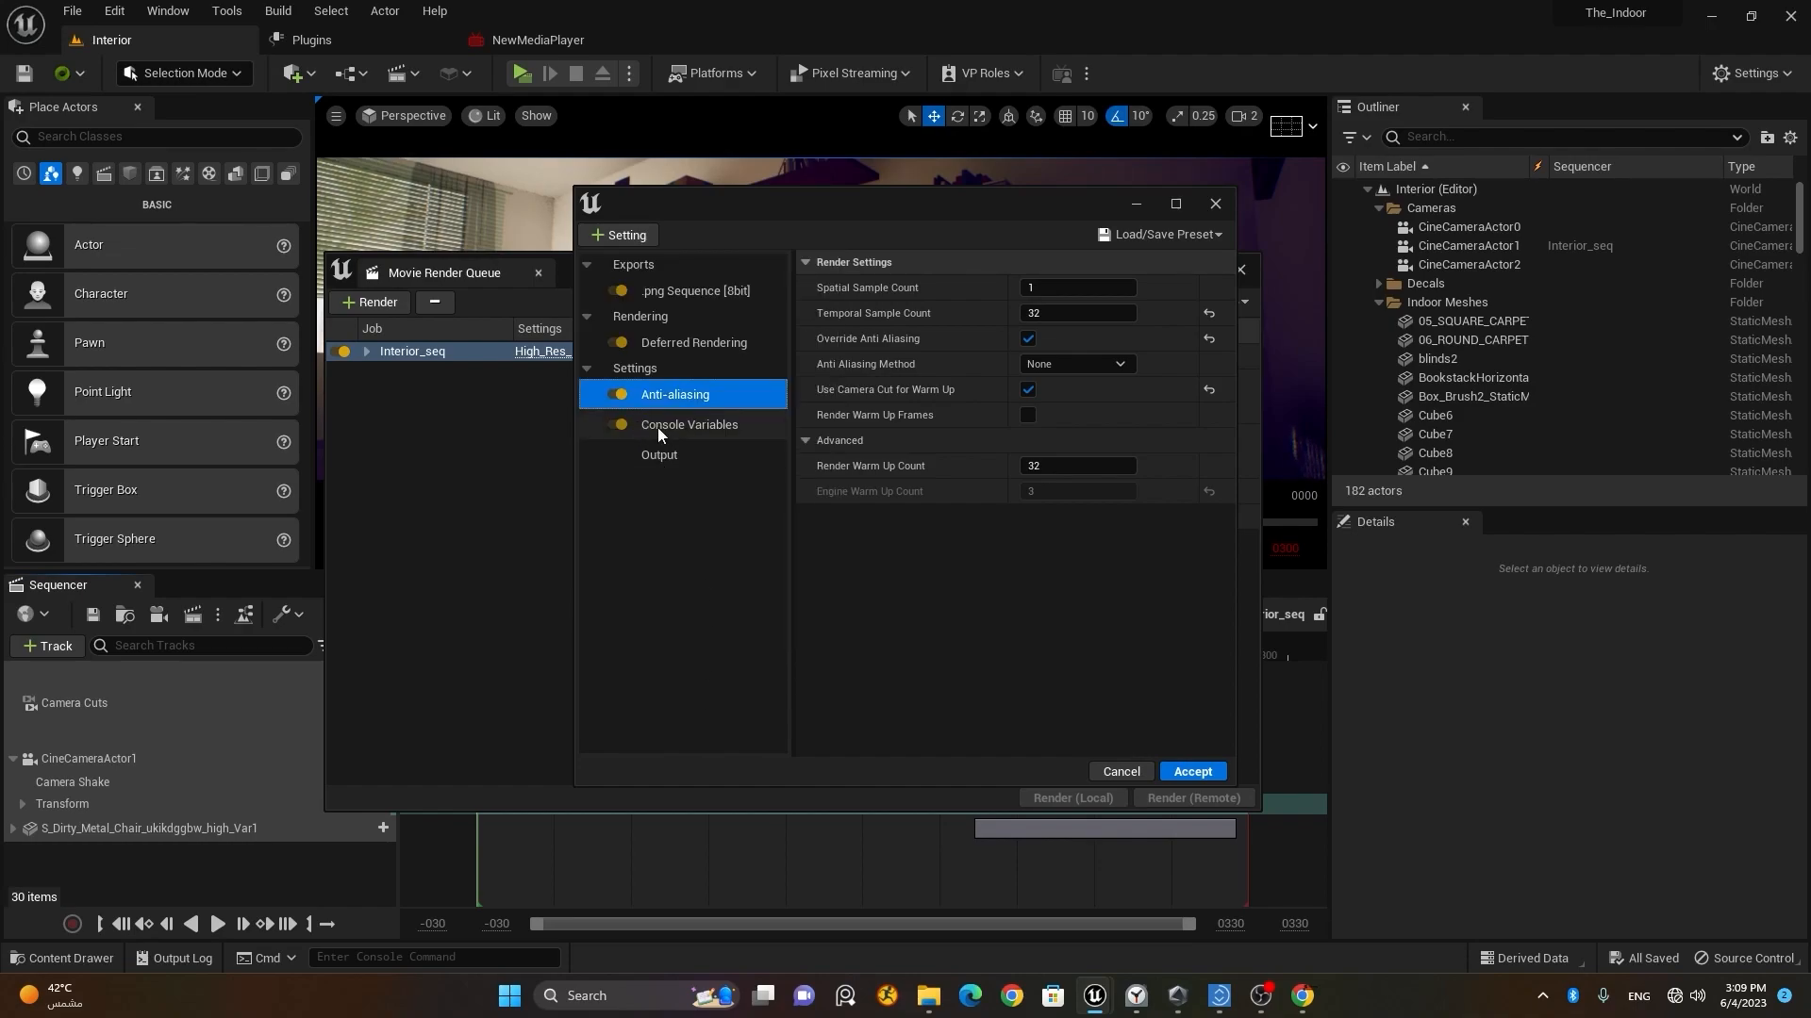
left_click(622, 236)
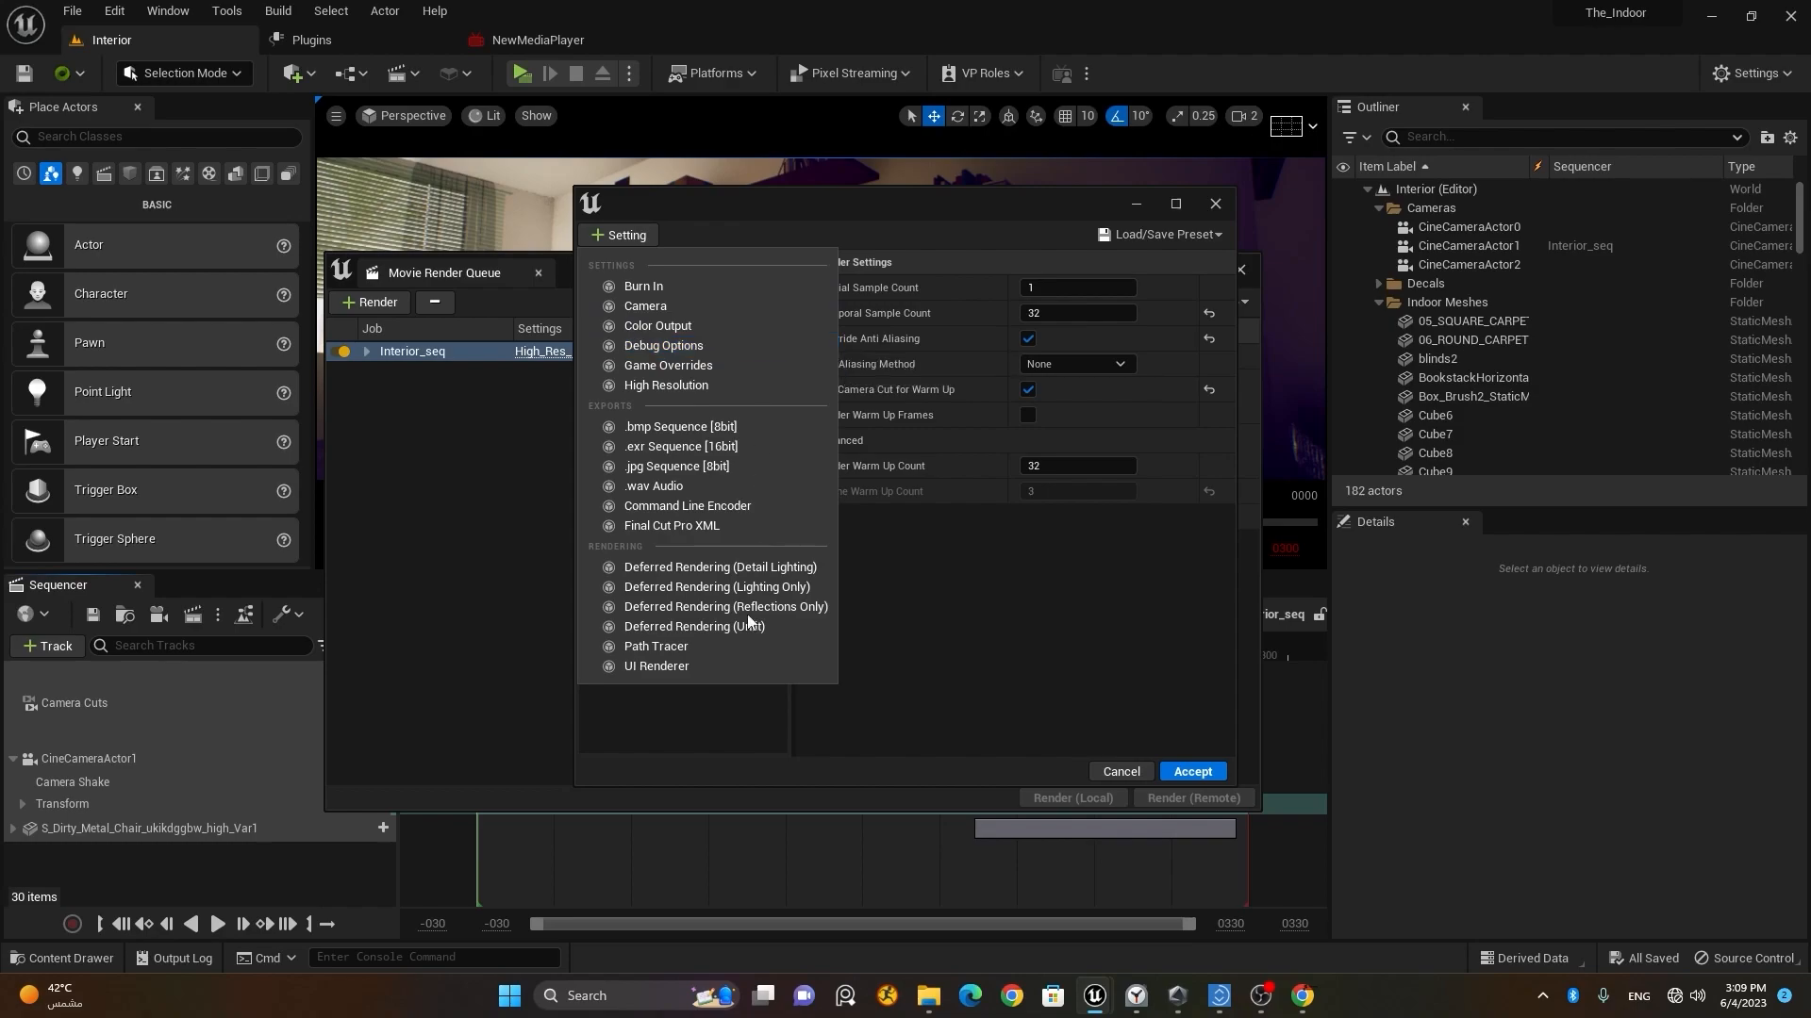
left_click(735, 709)
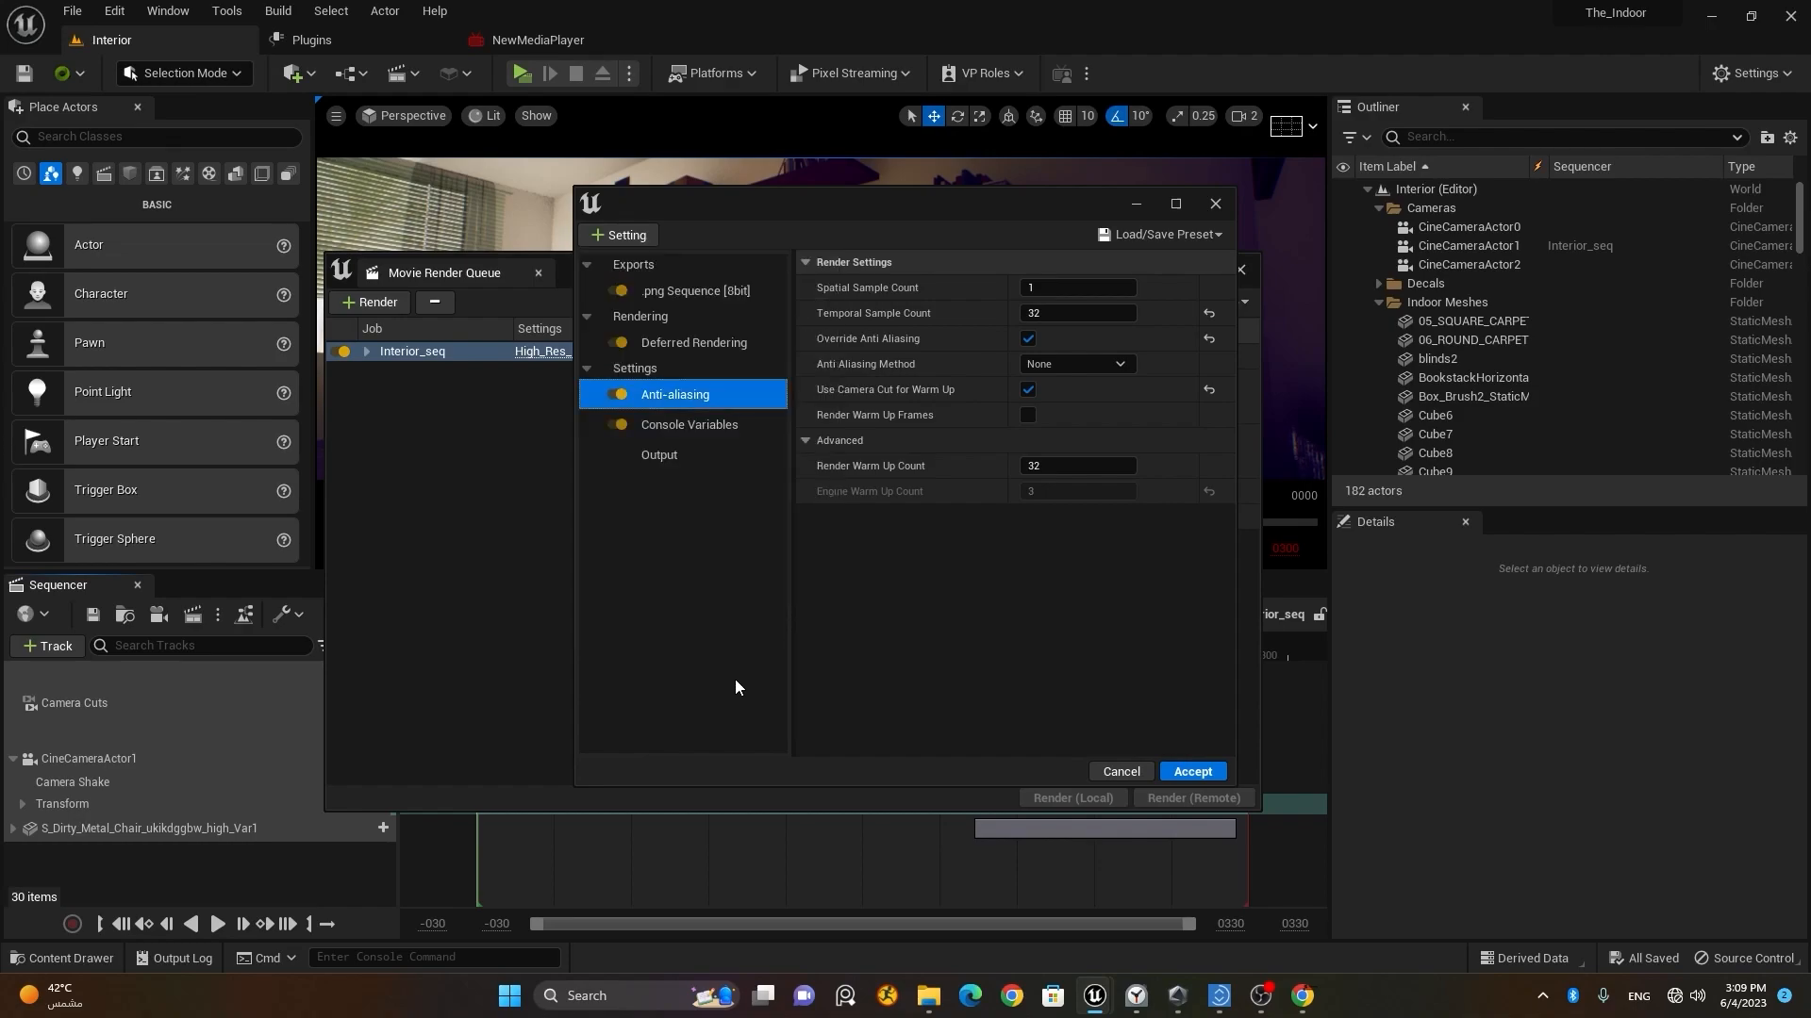
Step: Open the config's Console Variables setting, widen the window to show full variable names, and review the list
left_click(702, 427)
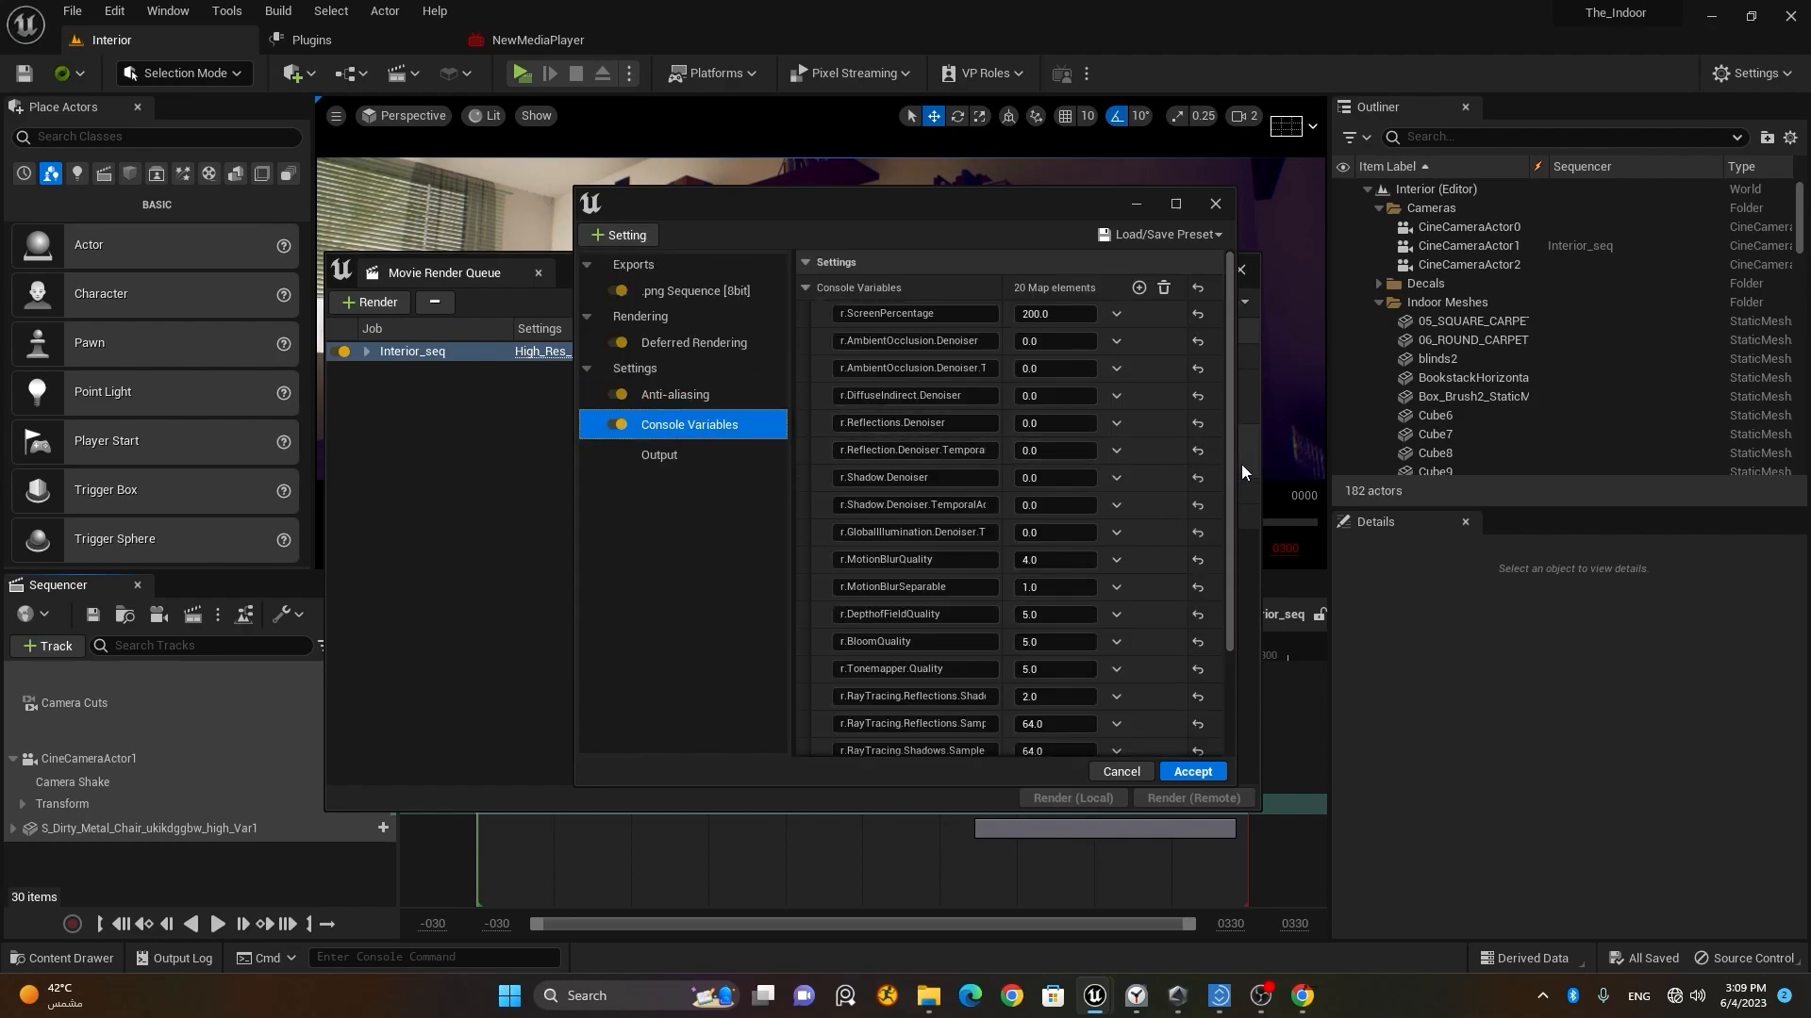
left_click_drag(1235, 470, 1554, 463)
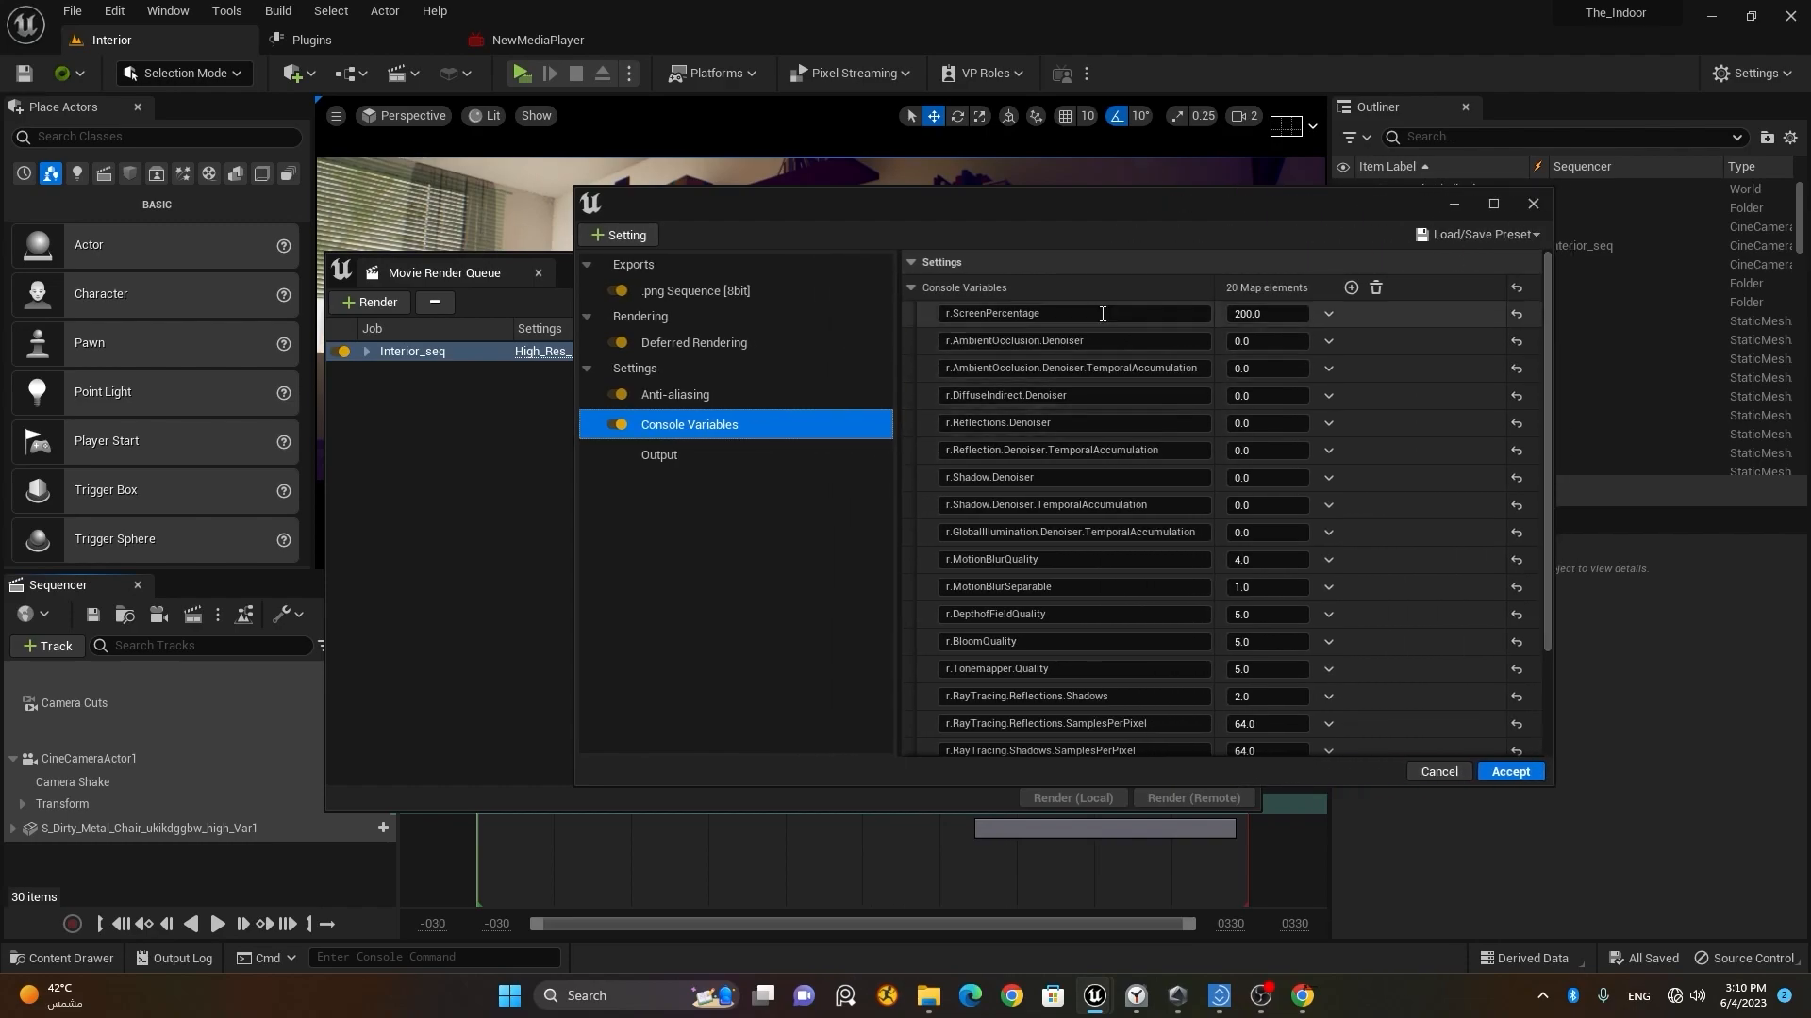
left_click(984, 312)
left_click(1275, 317)
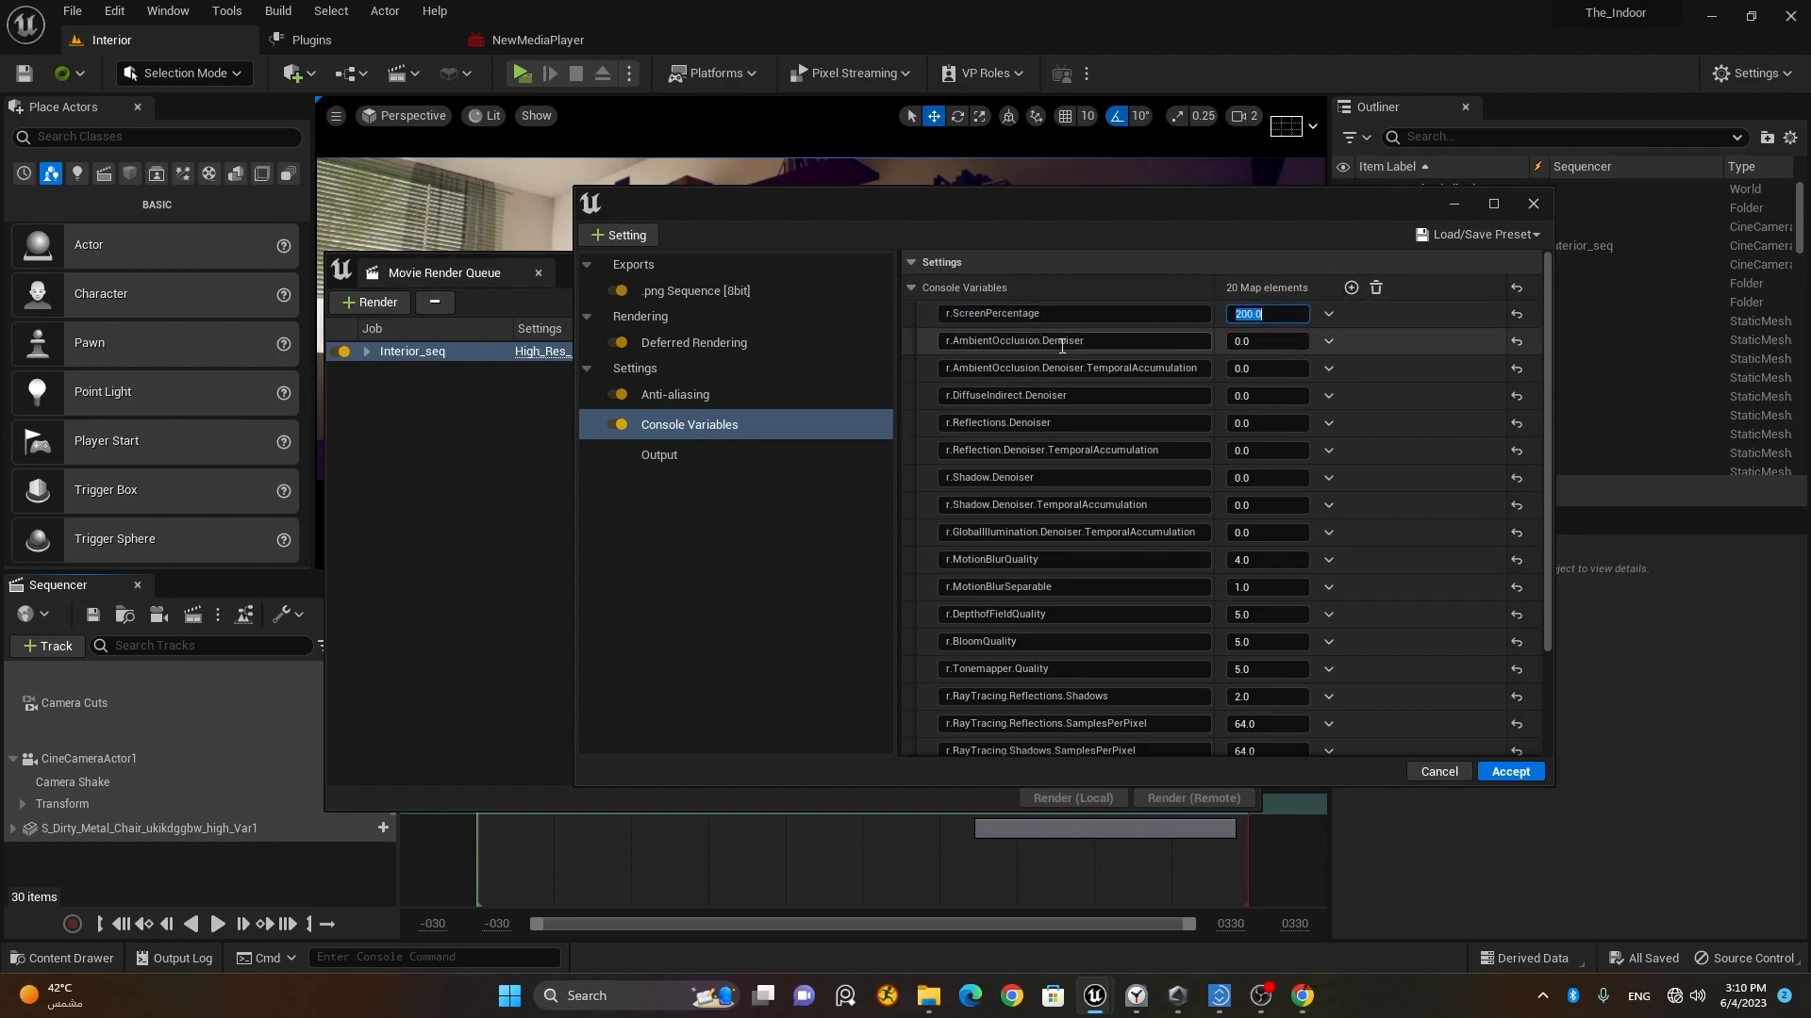
left_click(1047, 314)
left_click(1103, 342)
left_click(1104, 369)
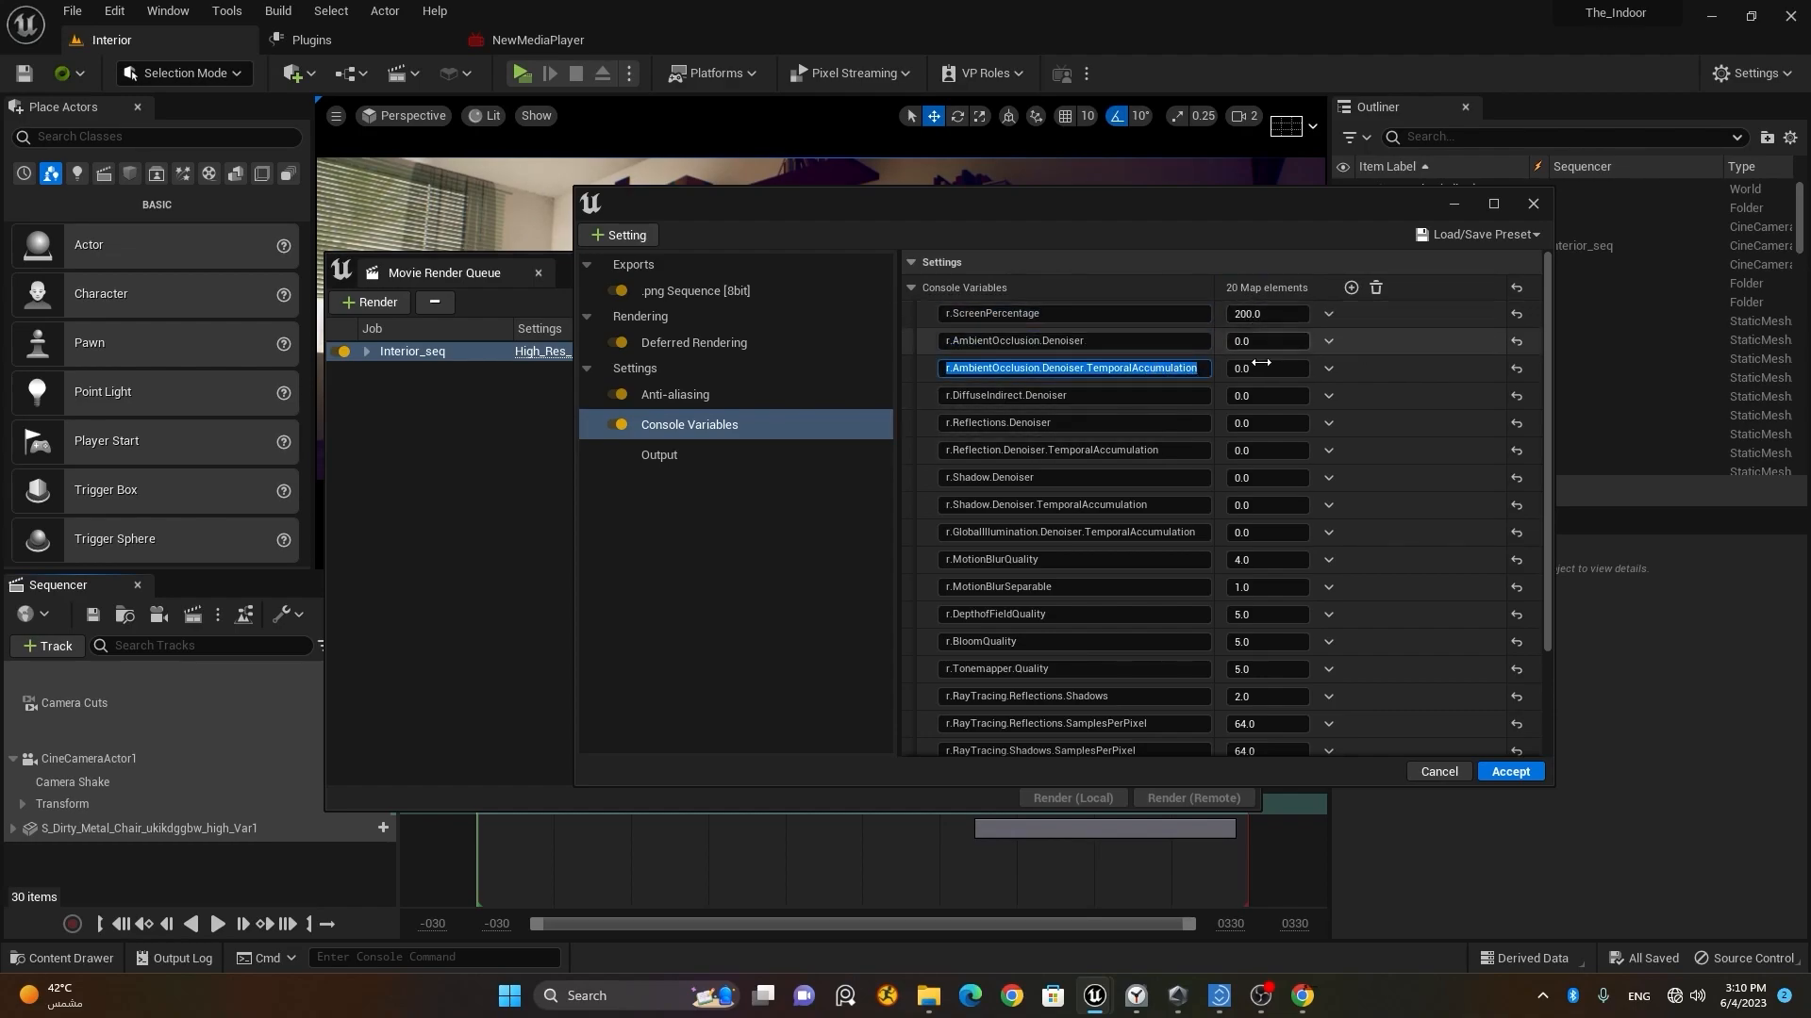
scroll(1219, 626, "down", 3)
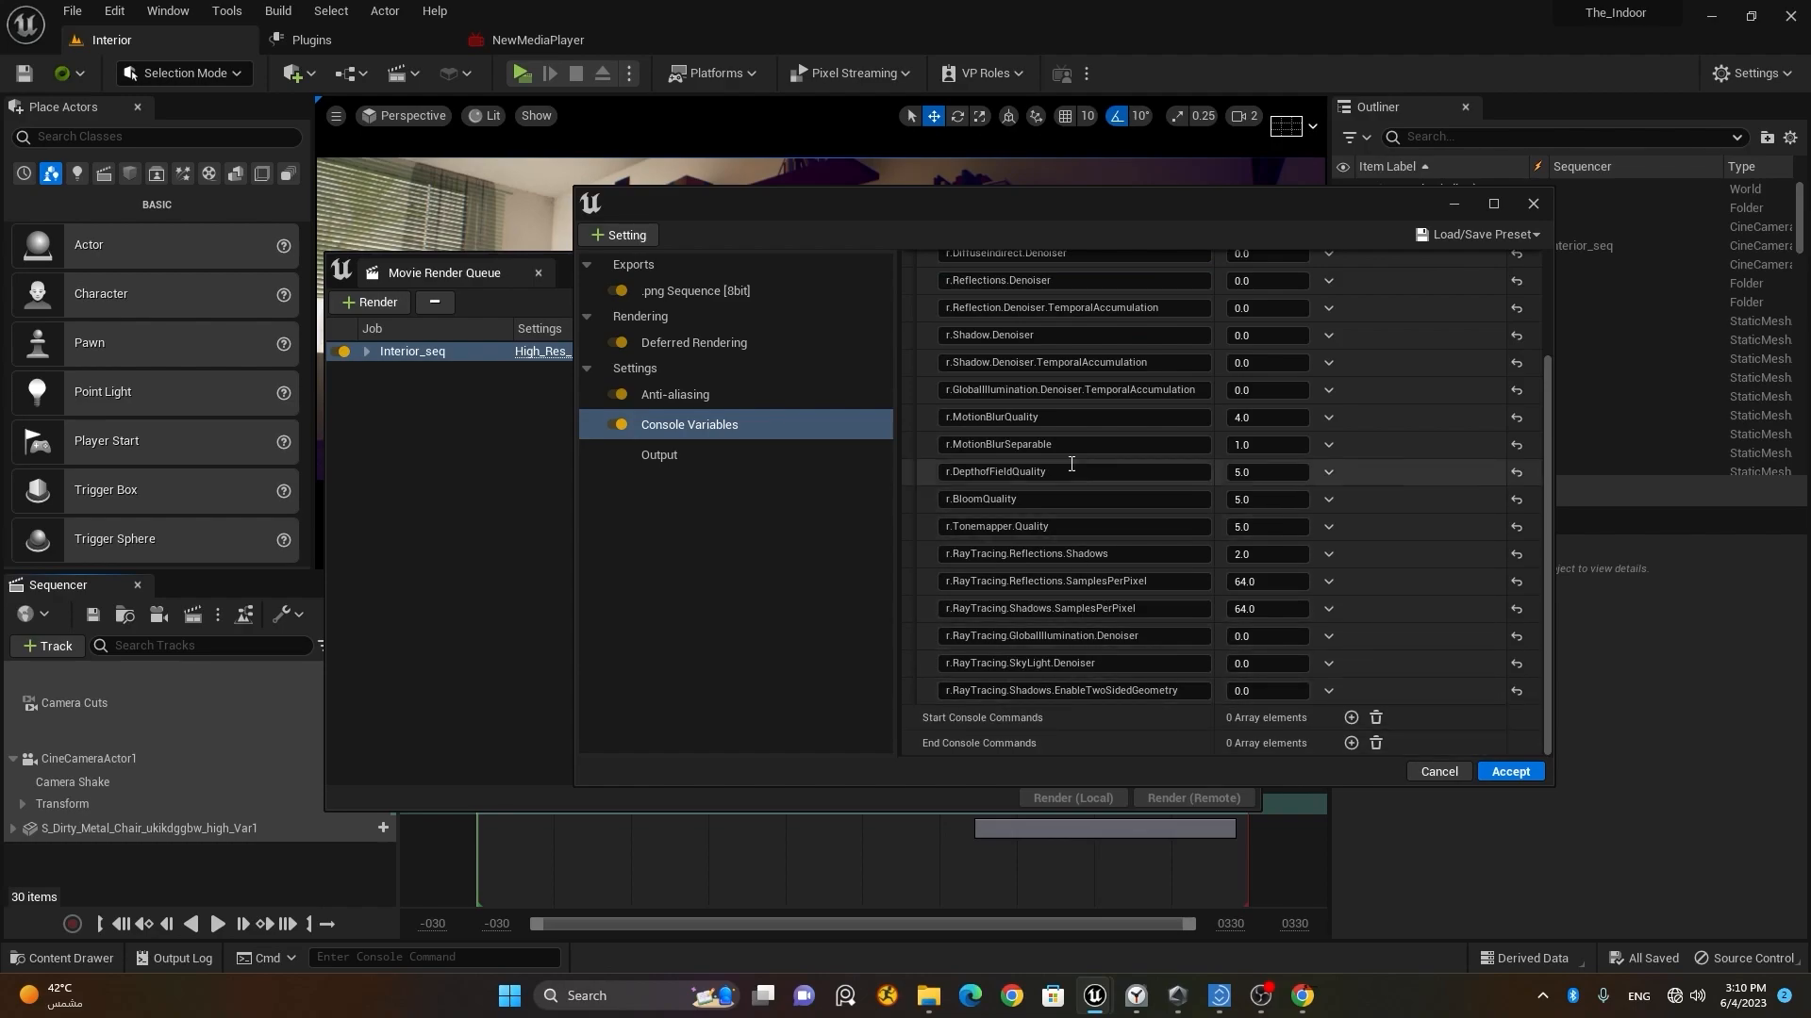
scroll(1102, 707, "up", 3)
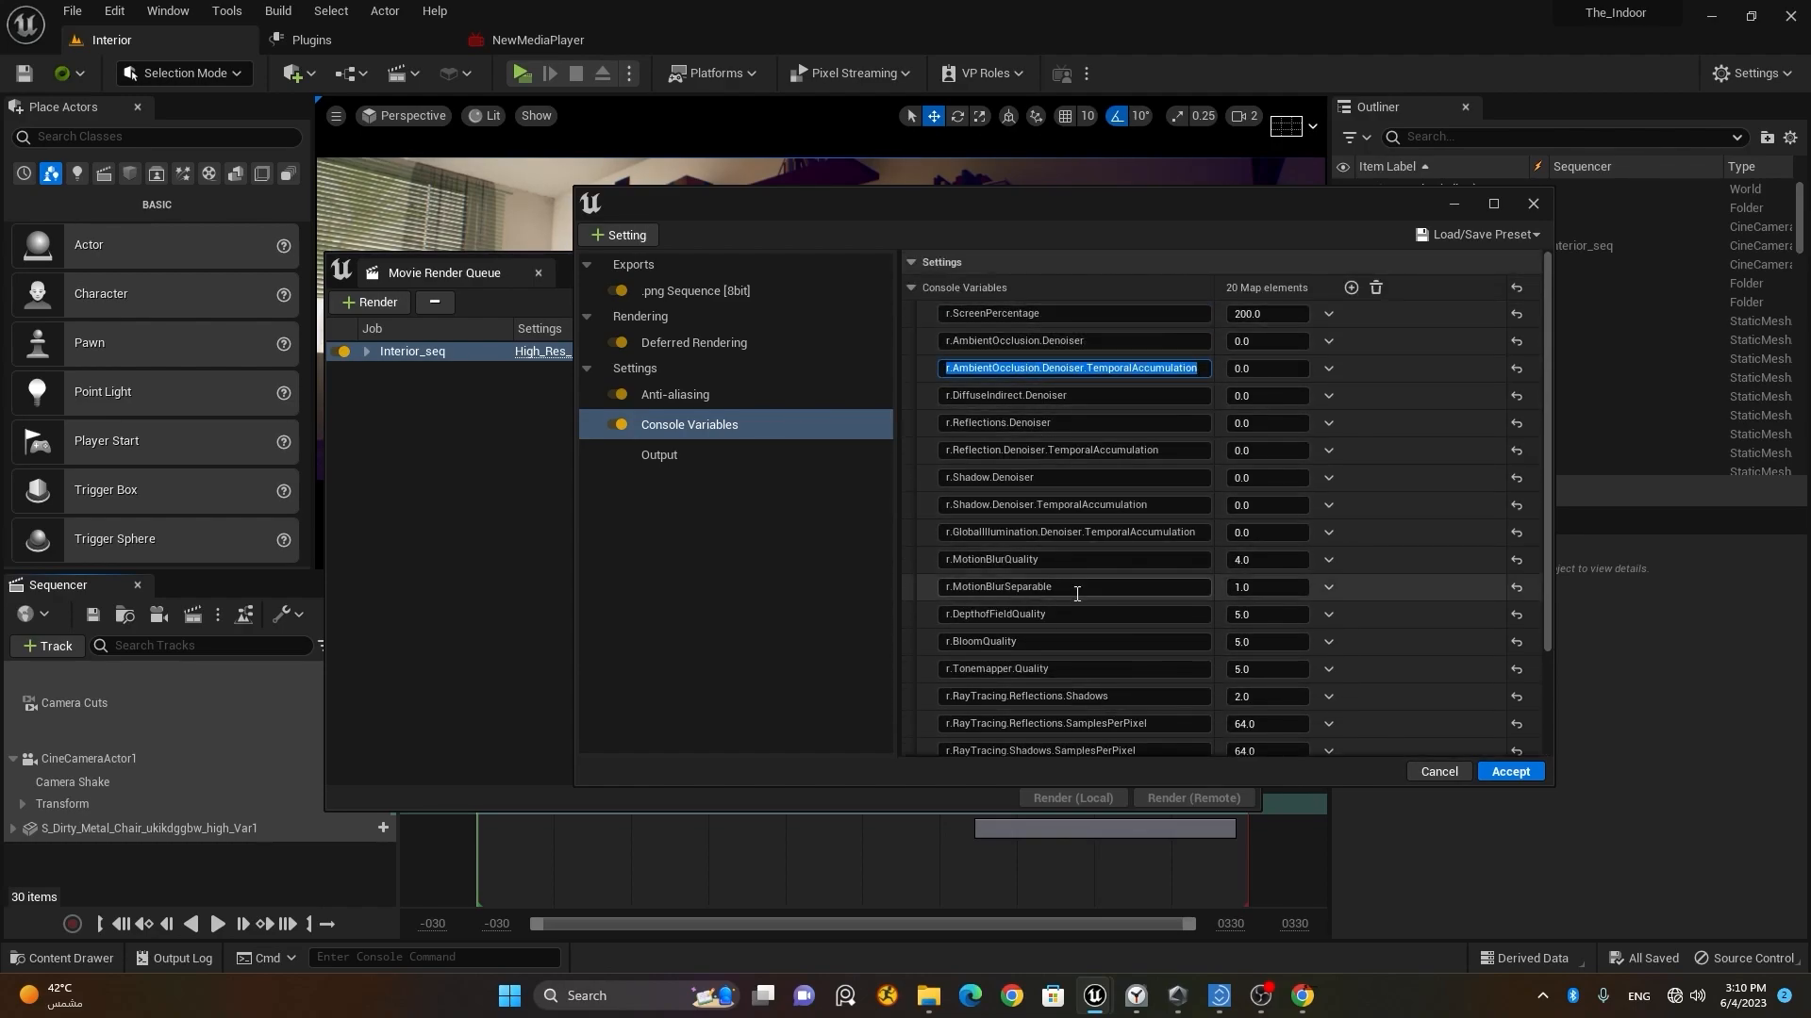
Step: Examine the reflection and shadow denoiser, motion blur, depth of field and bloom quality variables
left_click(1060, 316)
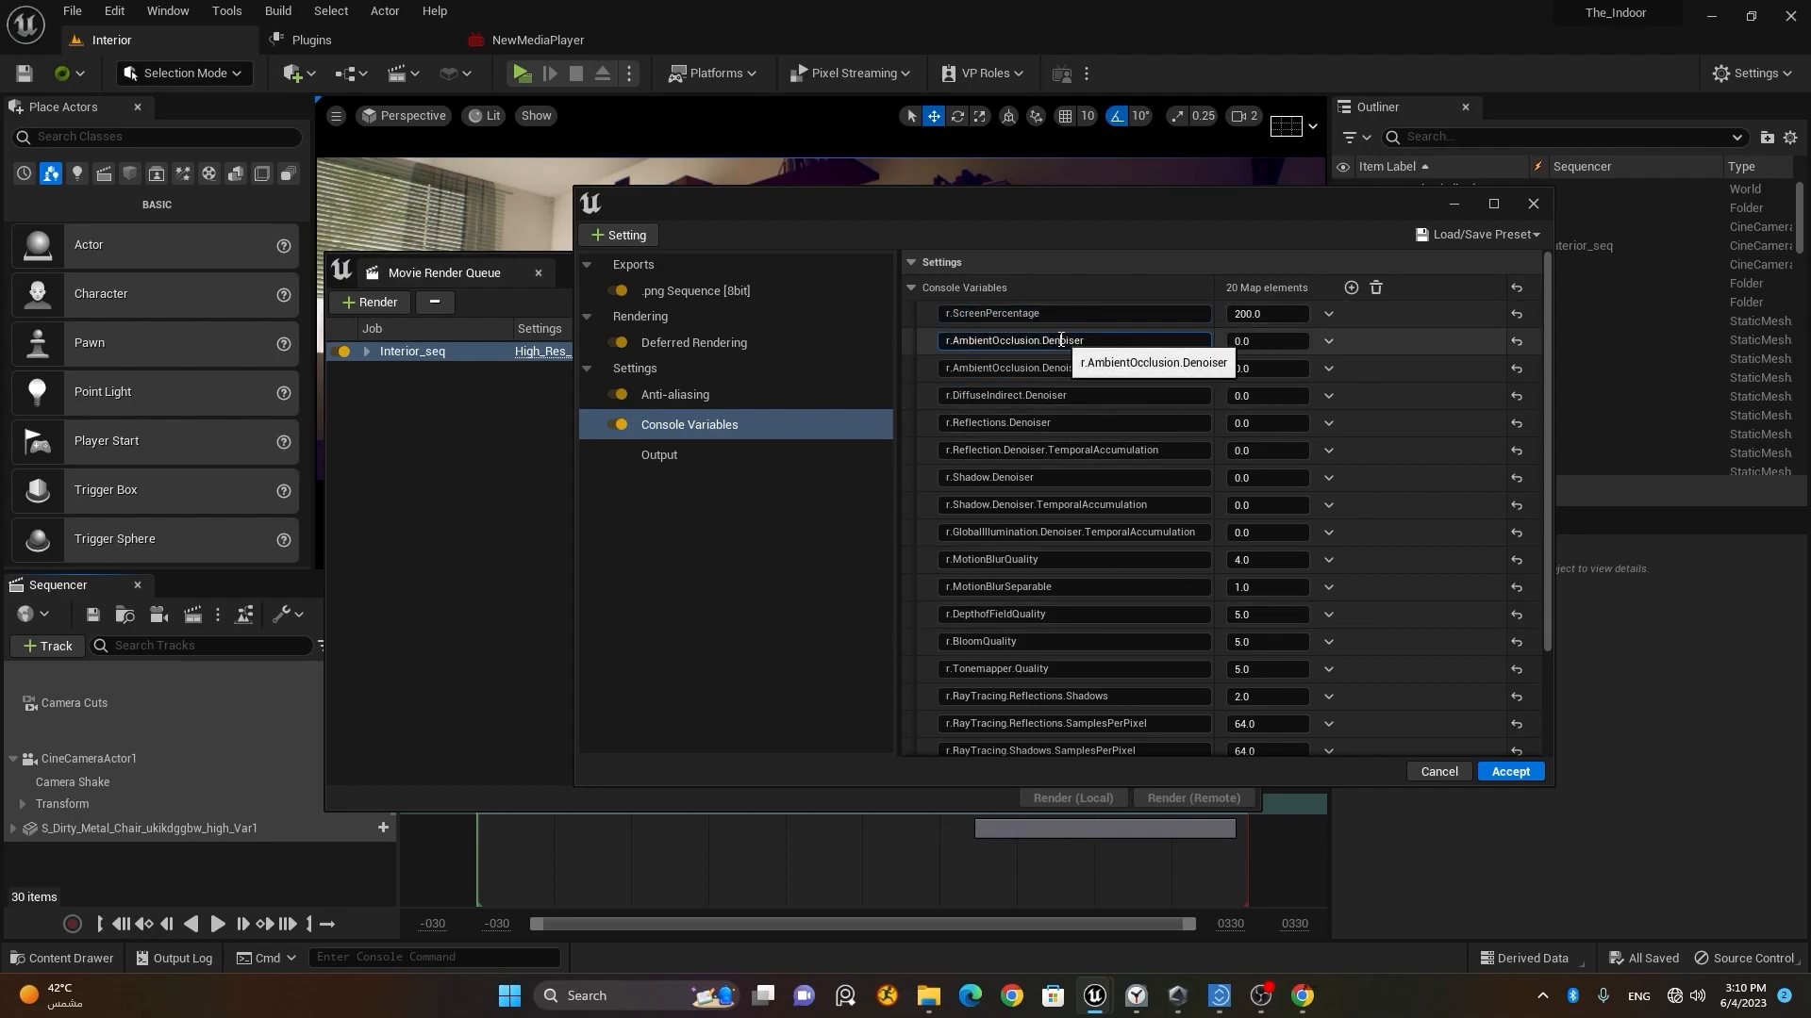
left_click(1074, 422)
left_click(1076, 450)
left_click(1079, 479)
left_click(1082, 505)
left_click(1085, 532)
left_click(1088, 559)
left_click(1092, 587)
left_click(1092, 614)
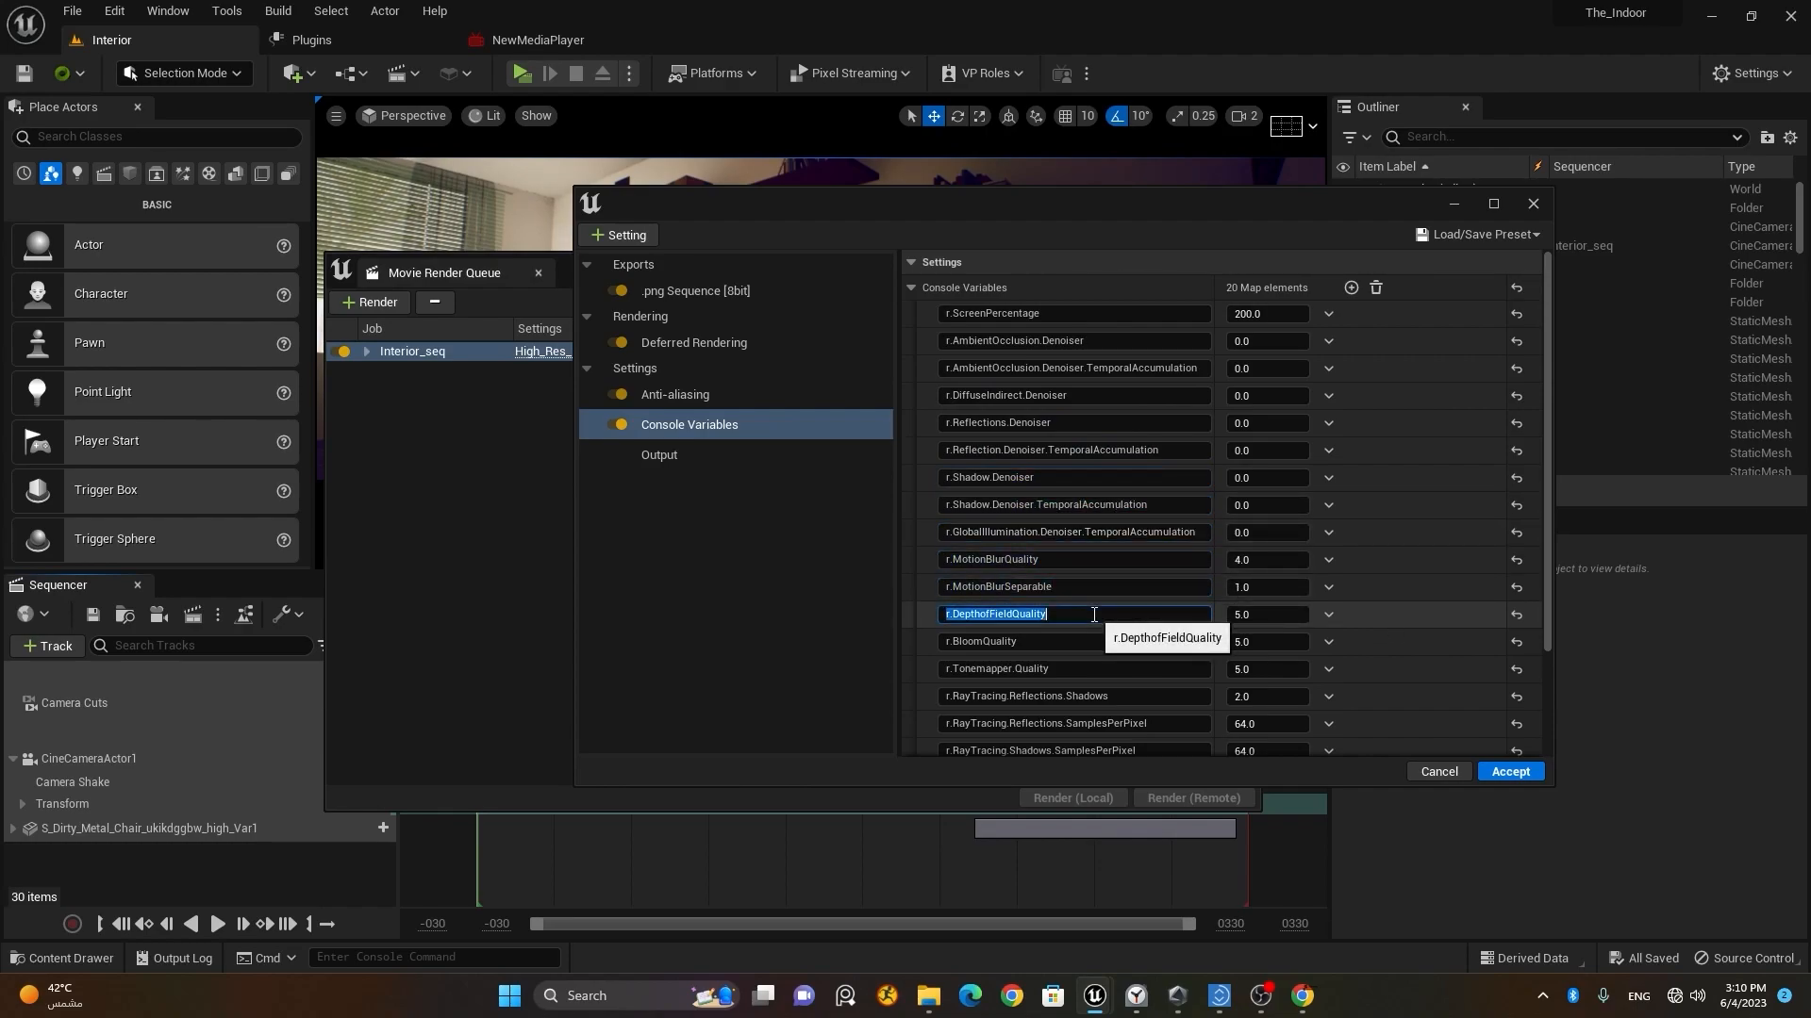
left_click(1274, 617)
left_click(1278, 640)
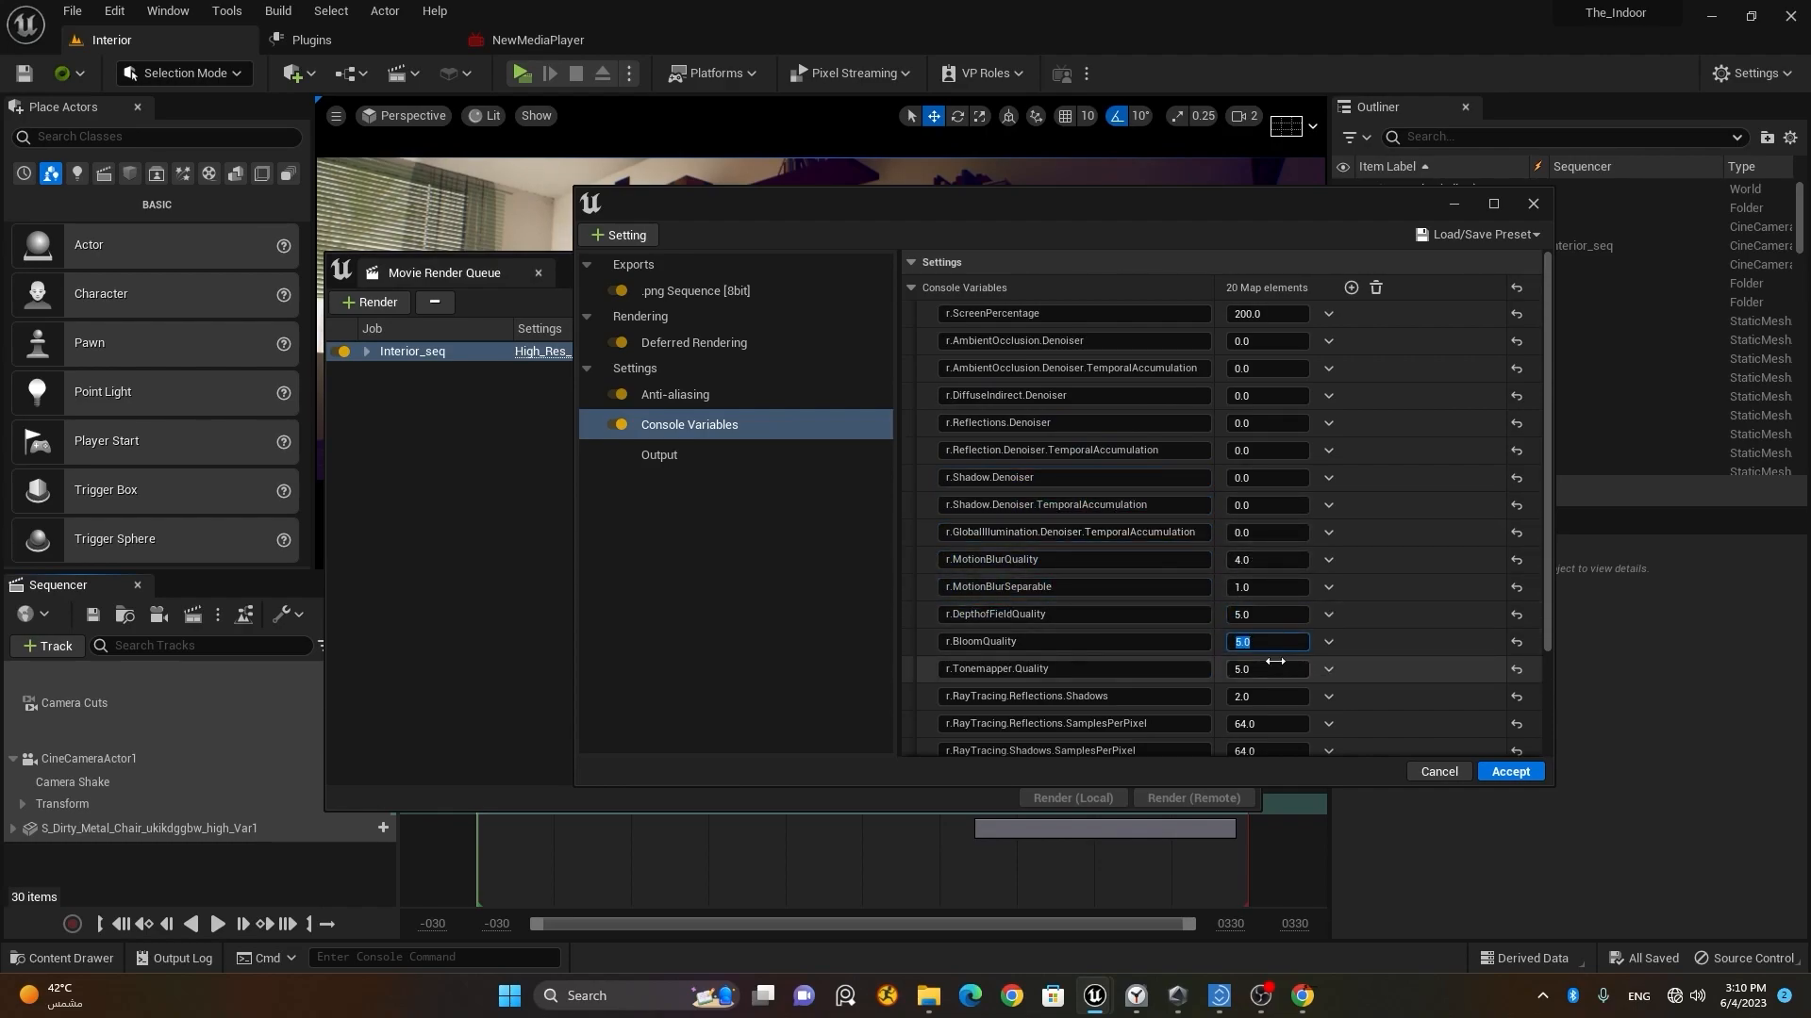
left_click(1103, 615)
Step: Examine the r.ScreenPercentage console variable and its value without changing it
left_click(1022, 317)
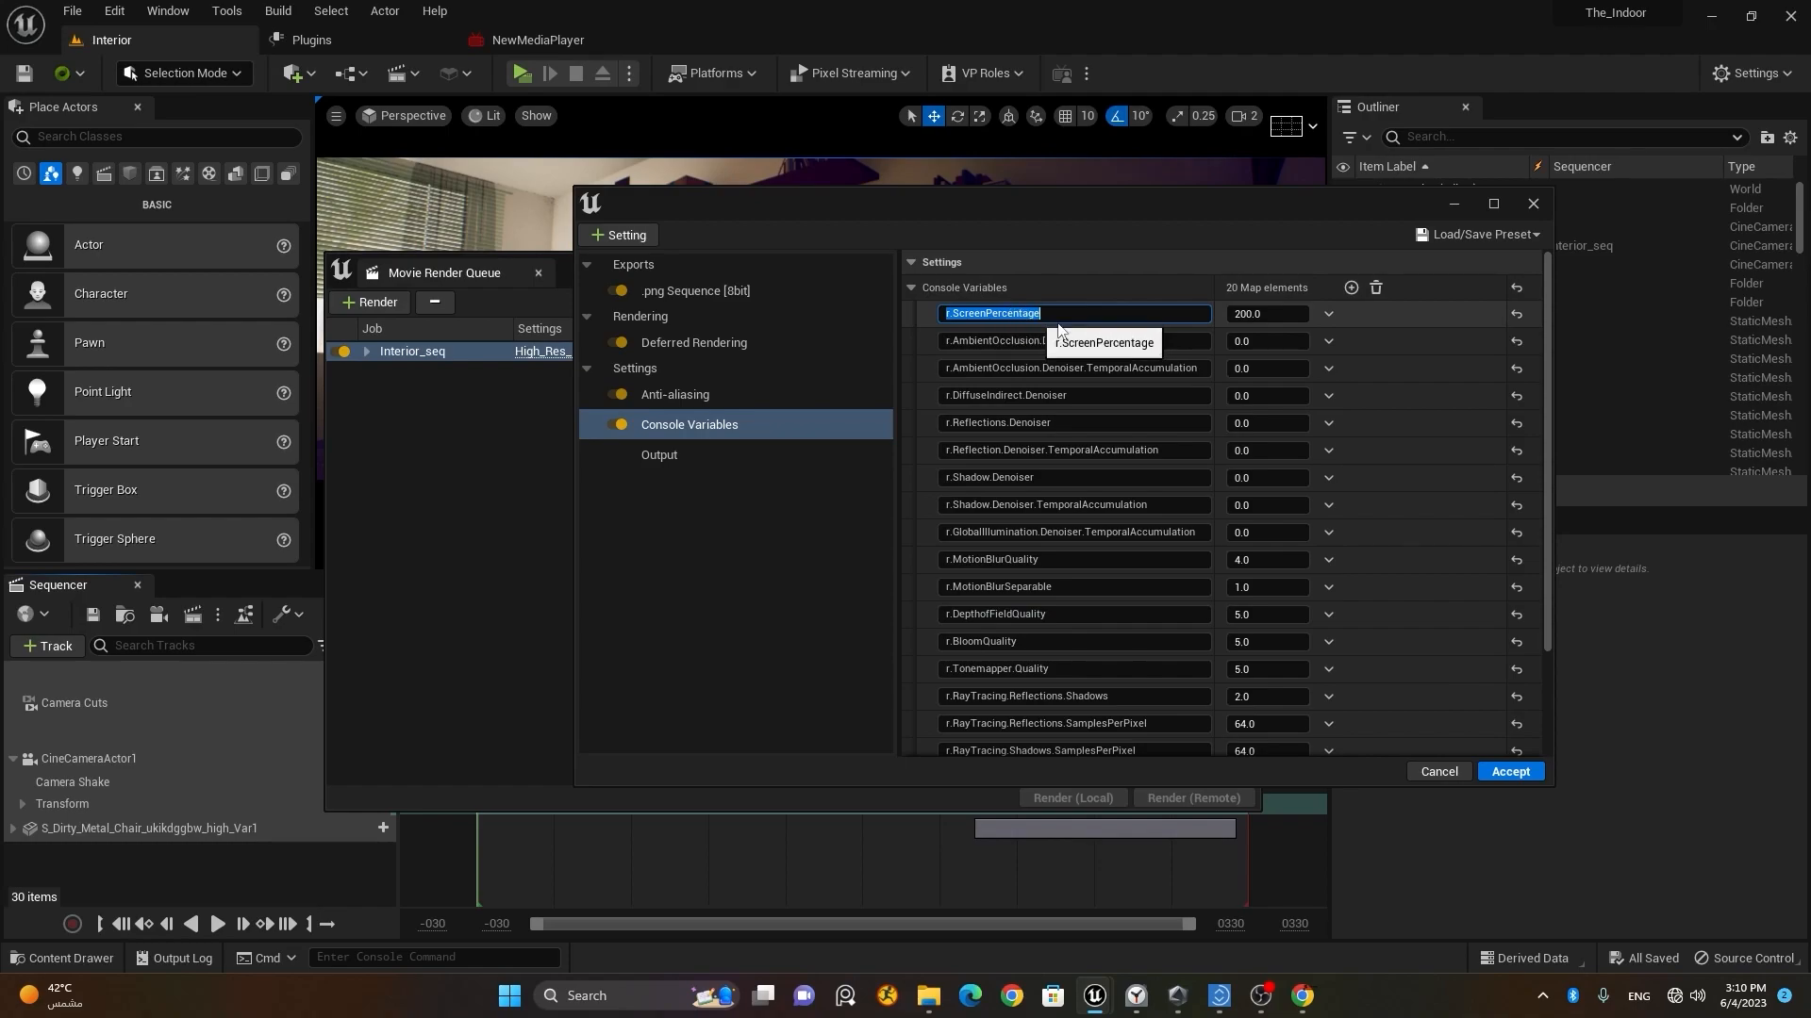
left_click(1277, 312)
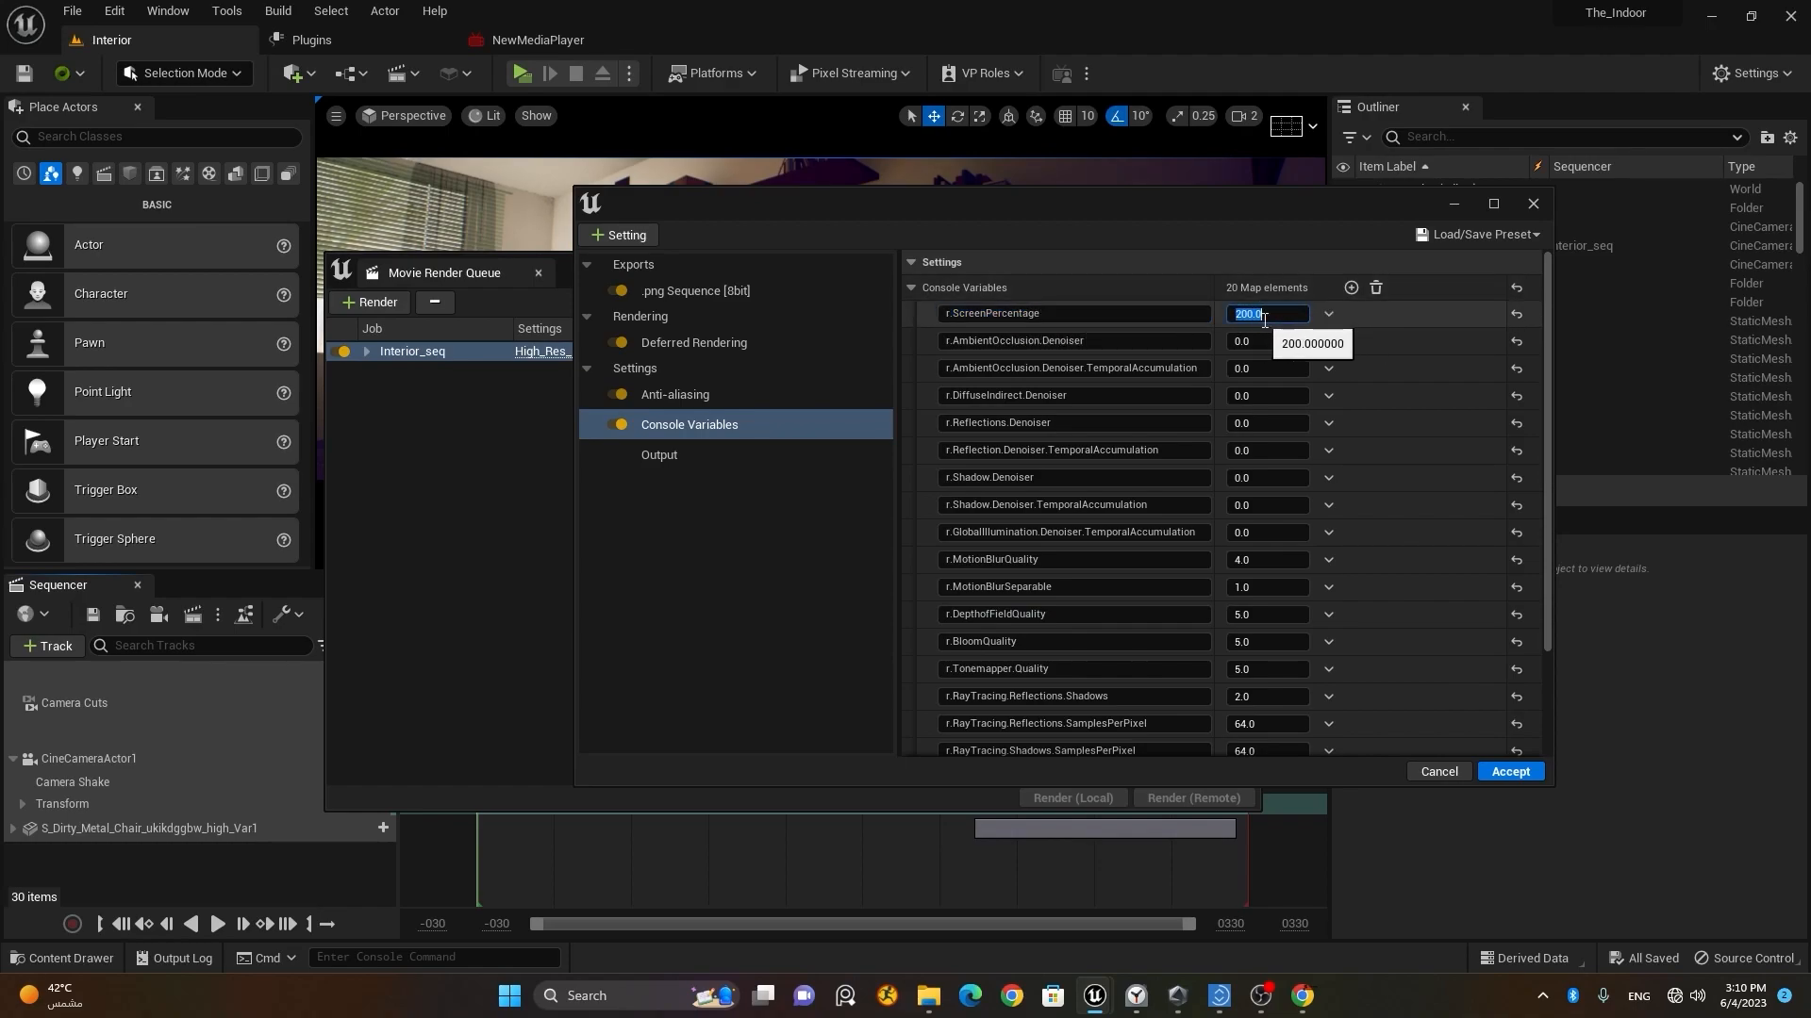
left_click(1060, 315)
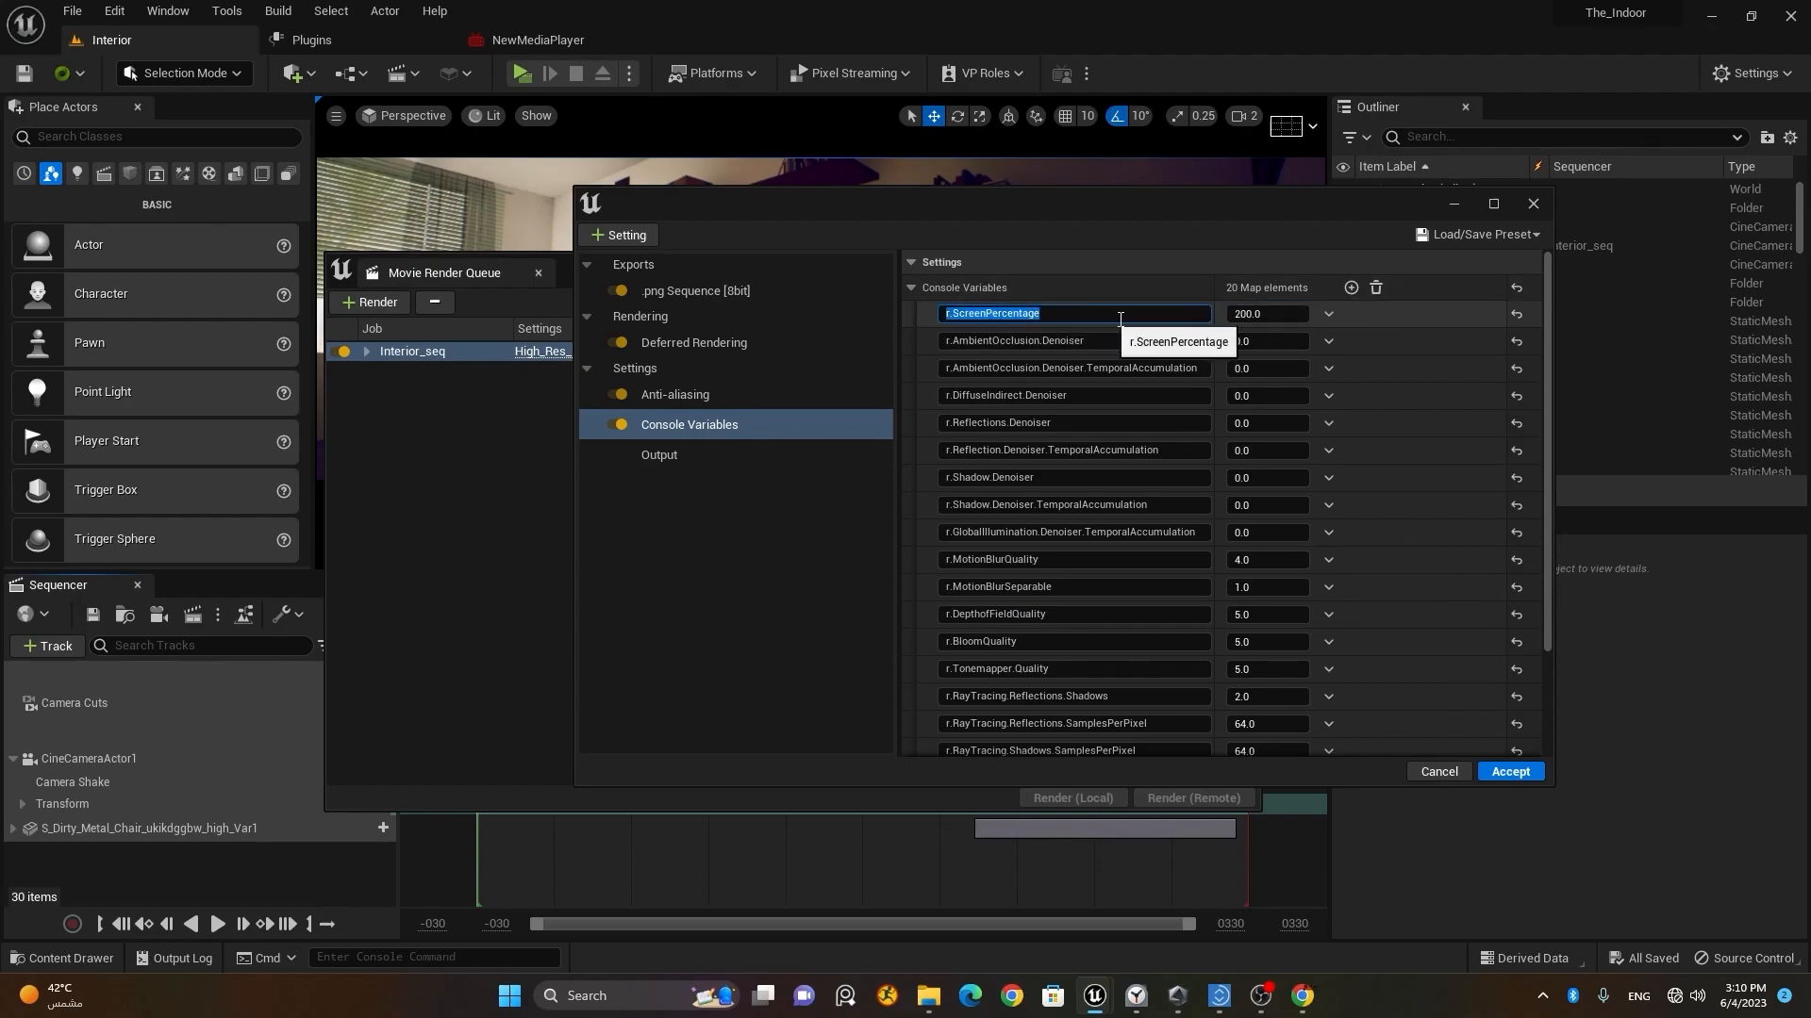
left_click(1269, 315)
left_click(1081, 319)
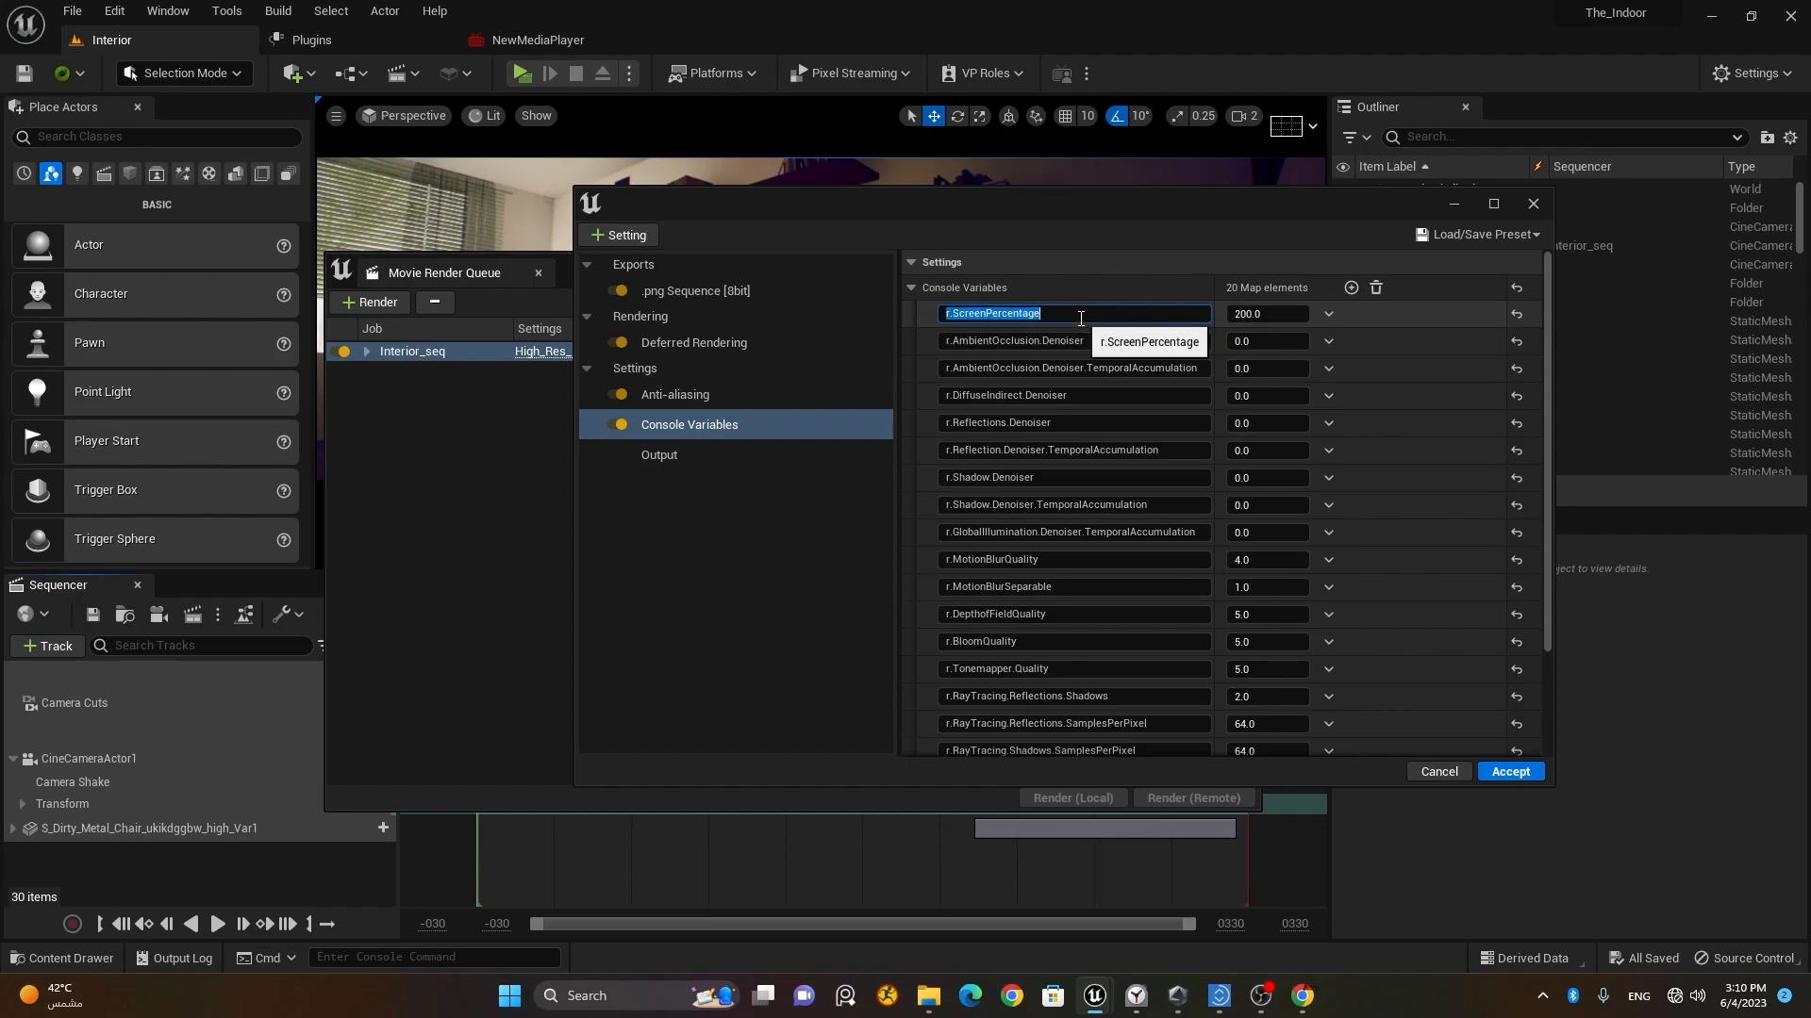
left_click(1269, 315)
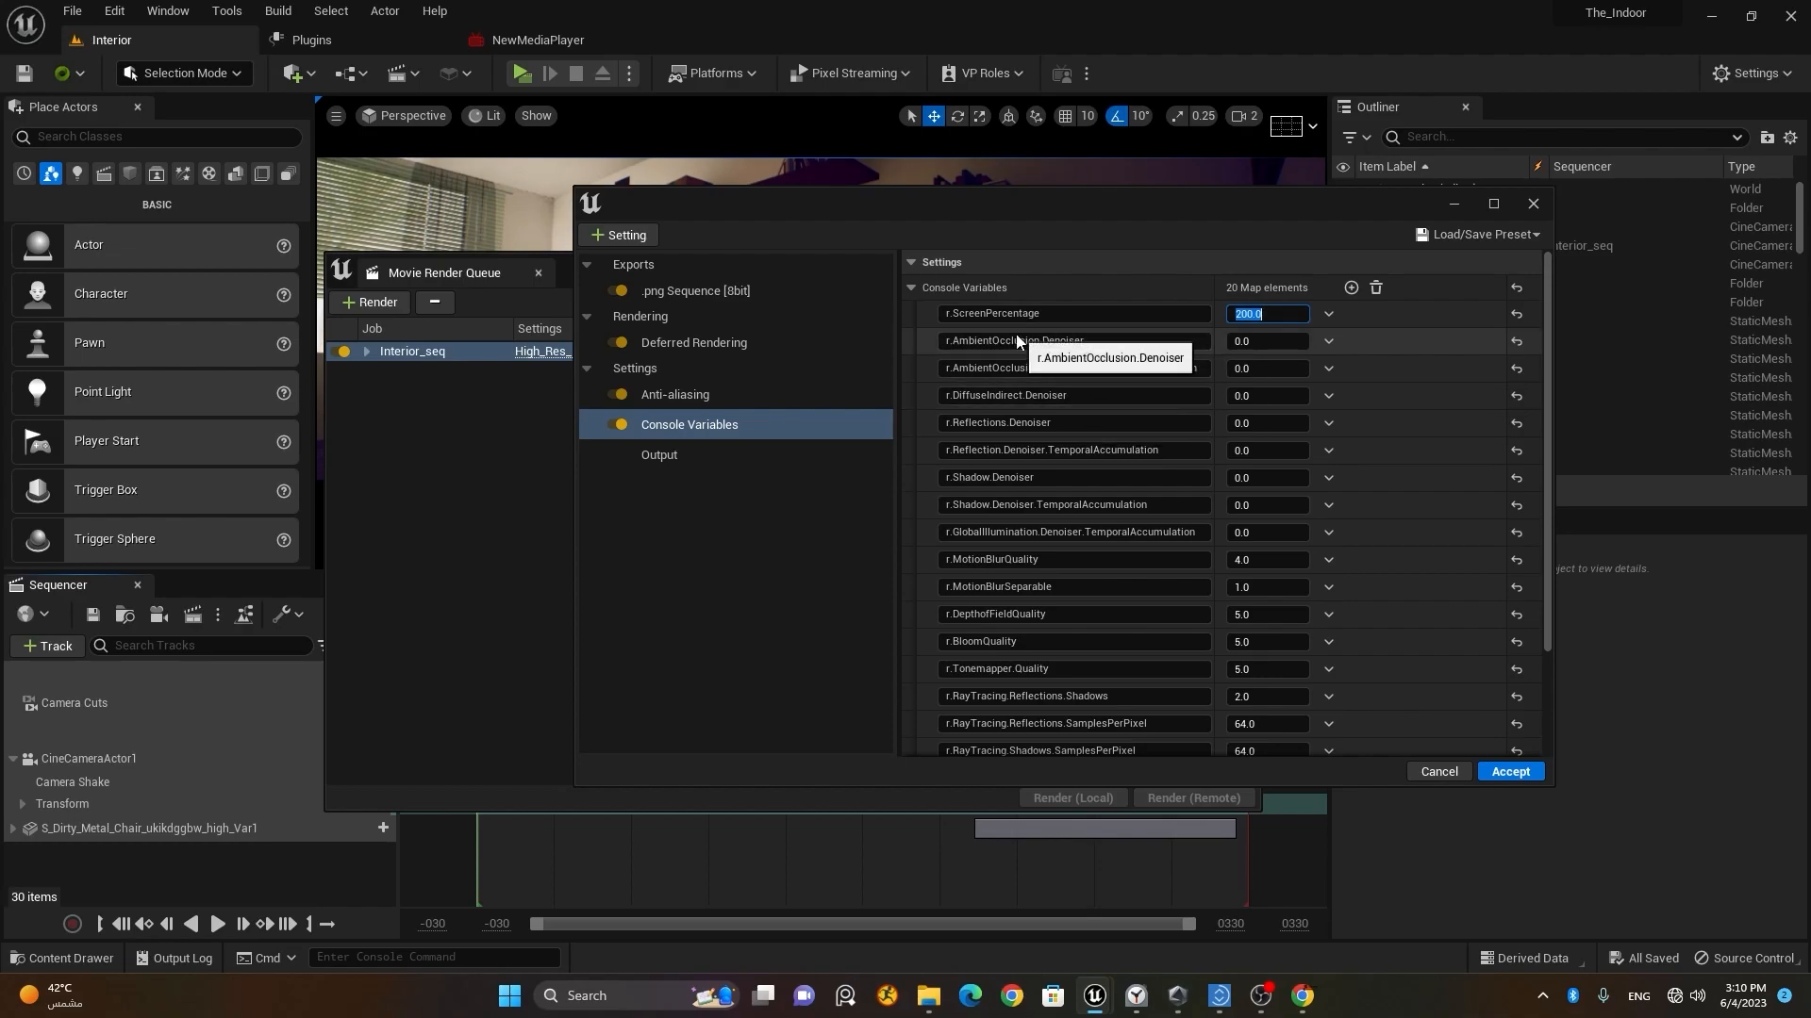
left_click(1279, 314)
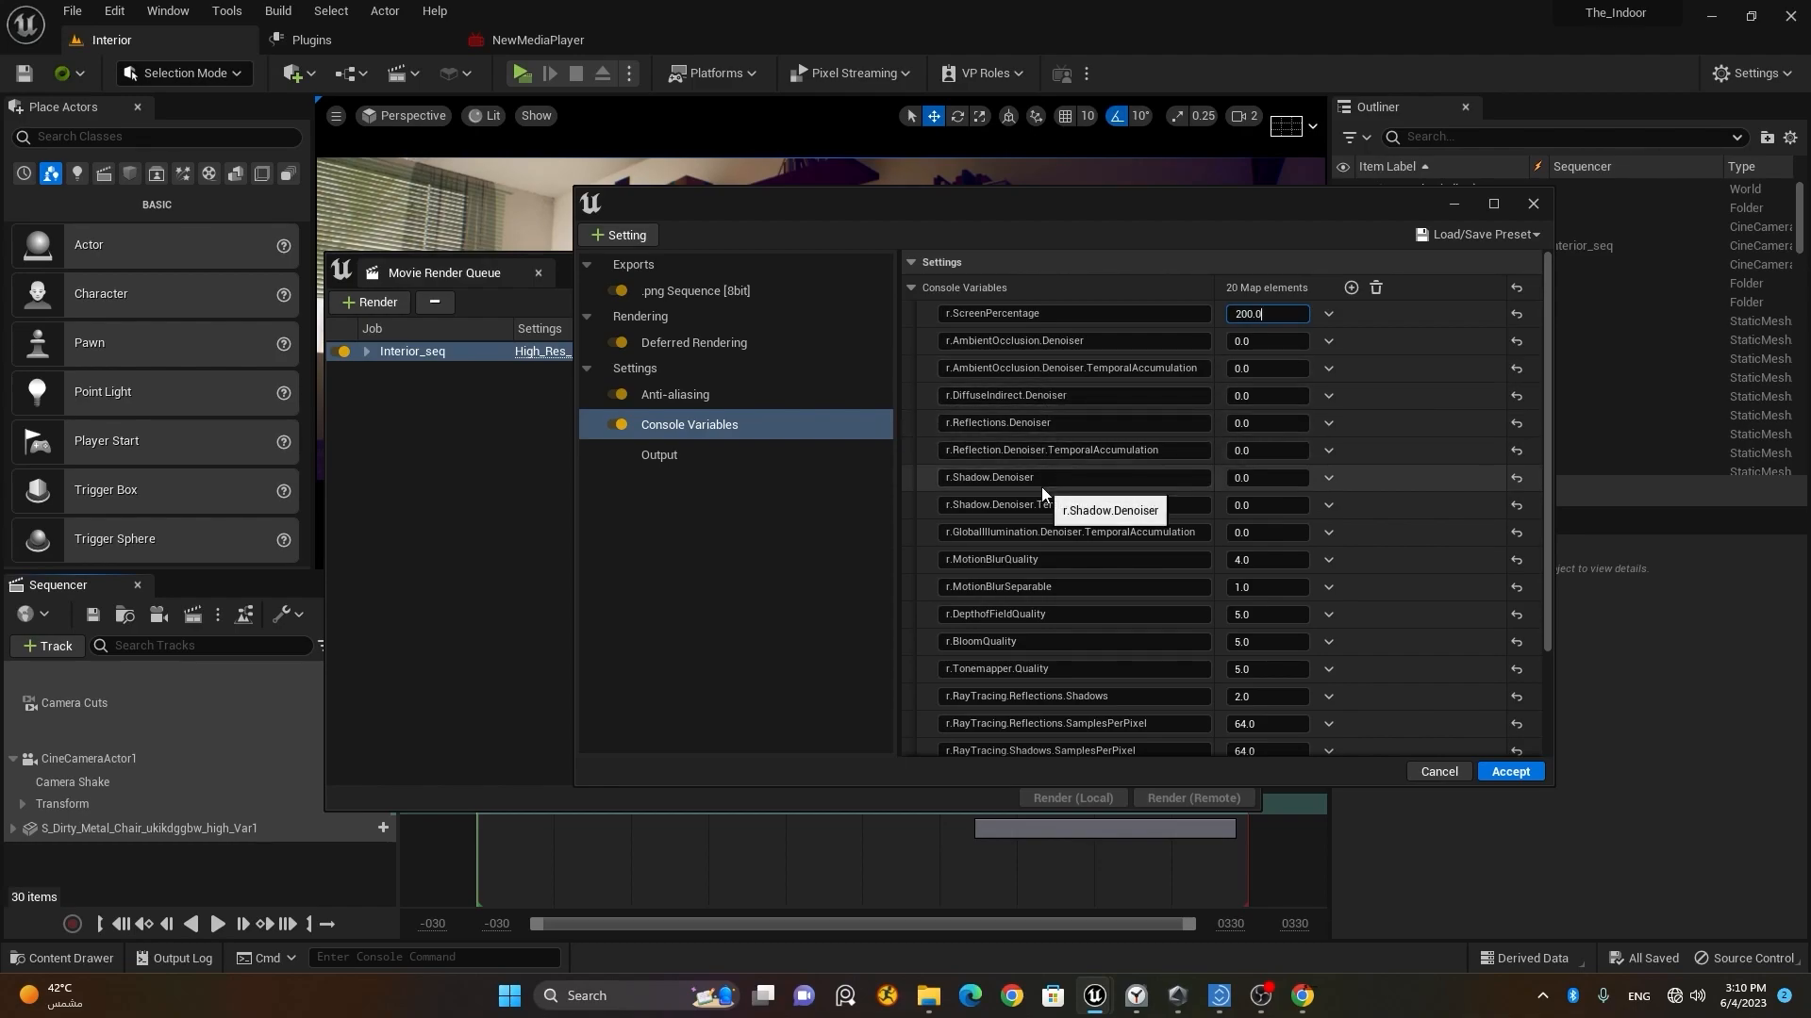
Step: Review the whole console variable list down to the ray tracing entries, and recheck r.ScreenPercentage
scroll(1041, 487, "down", 4)
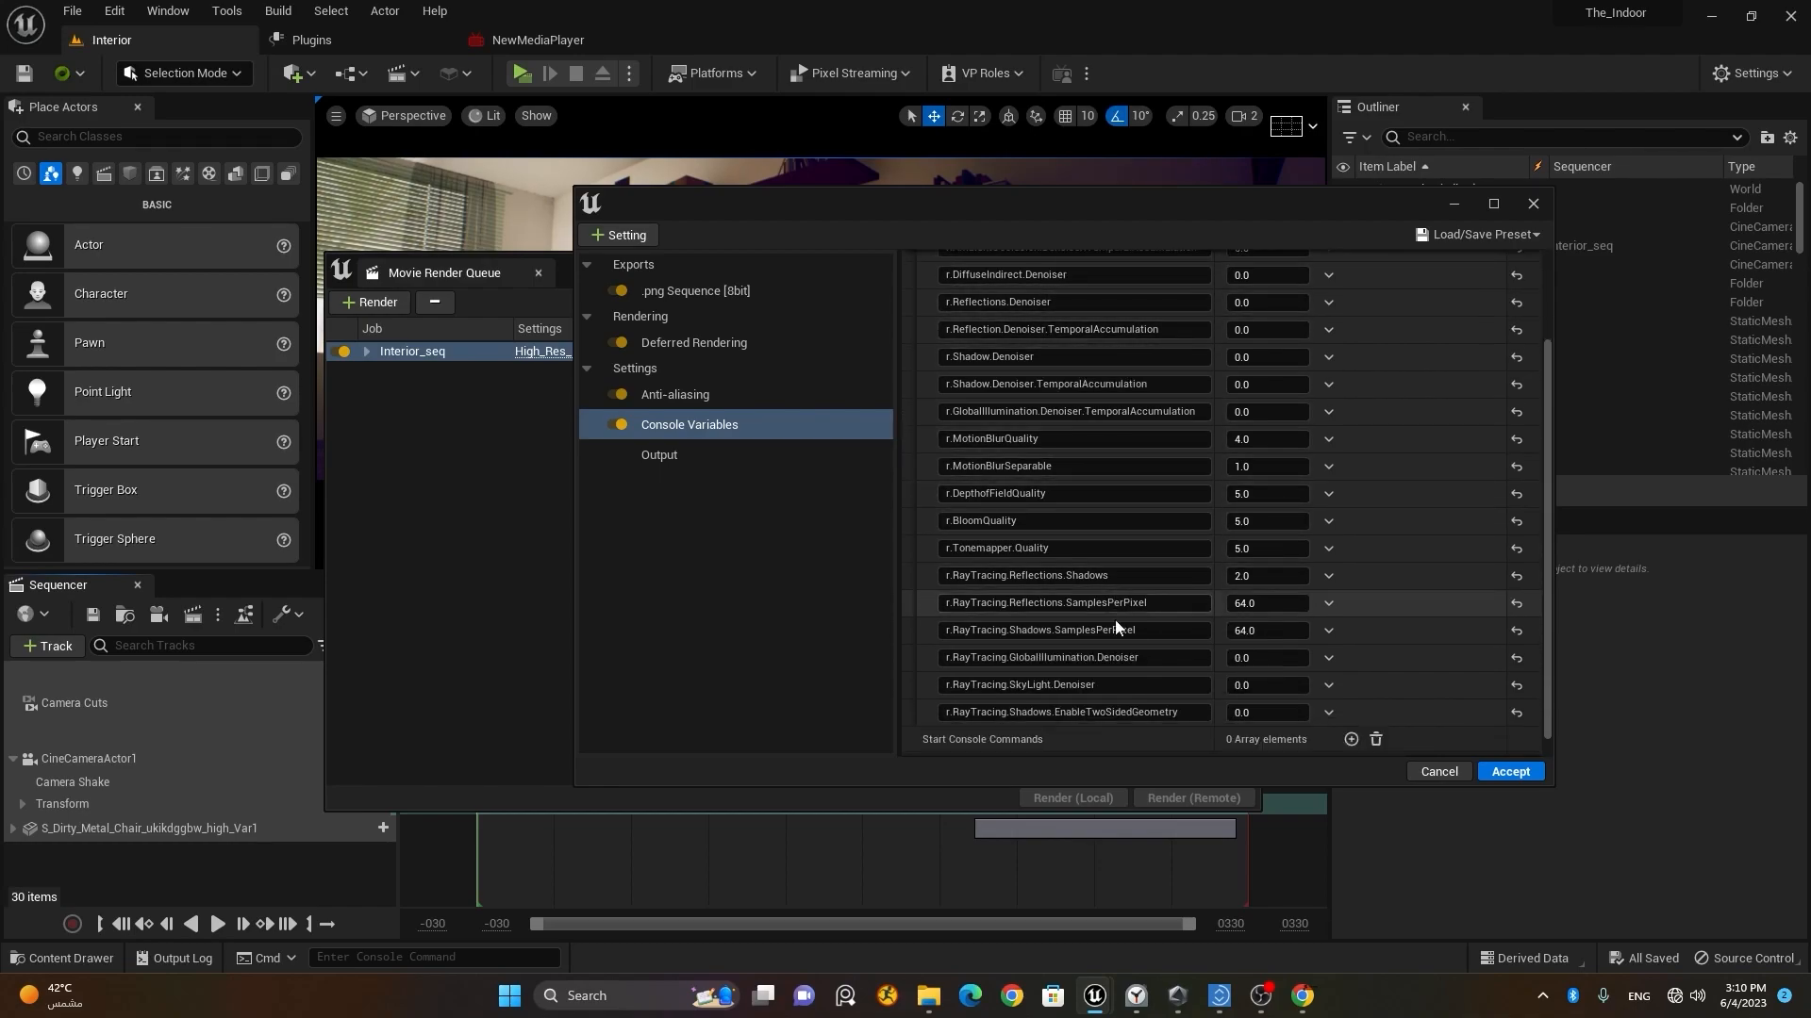
scroll(1282, 637, "up", 4)
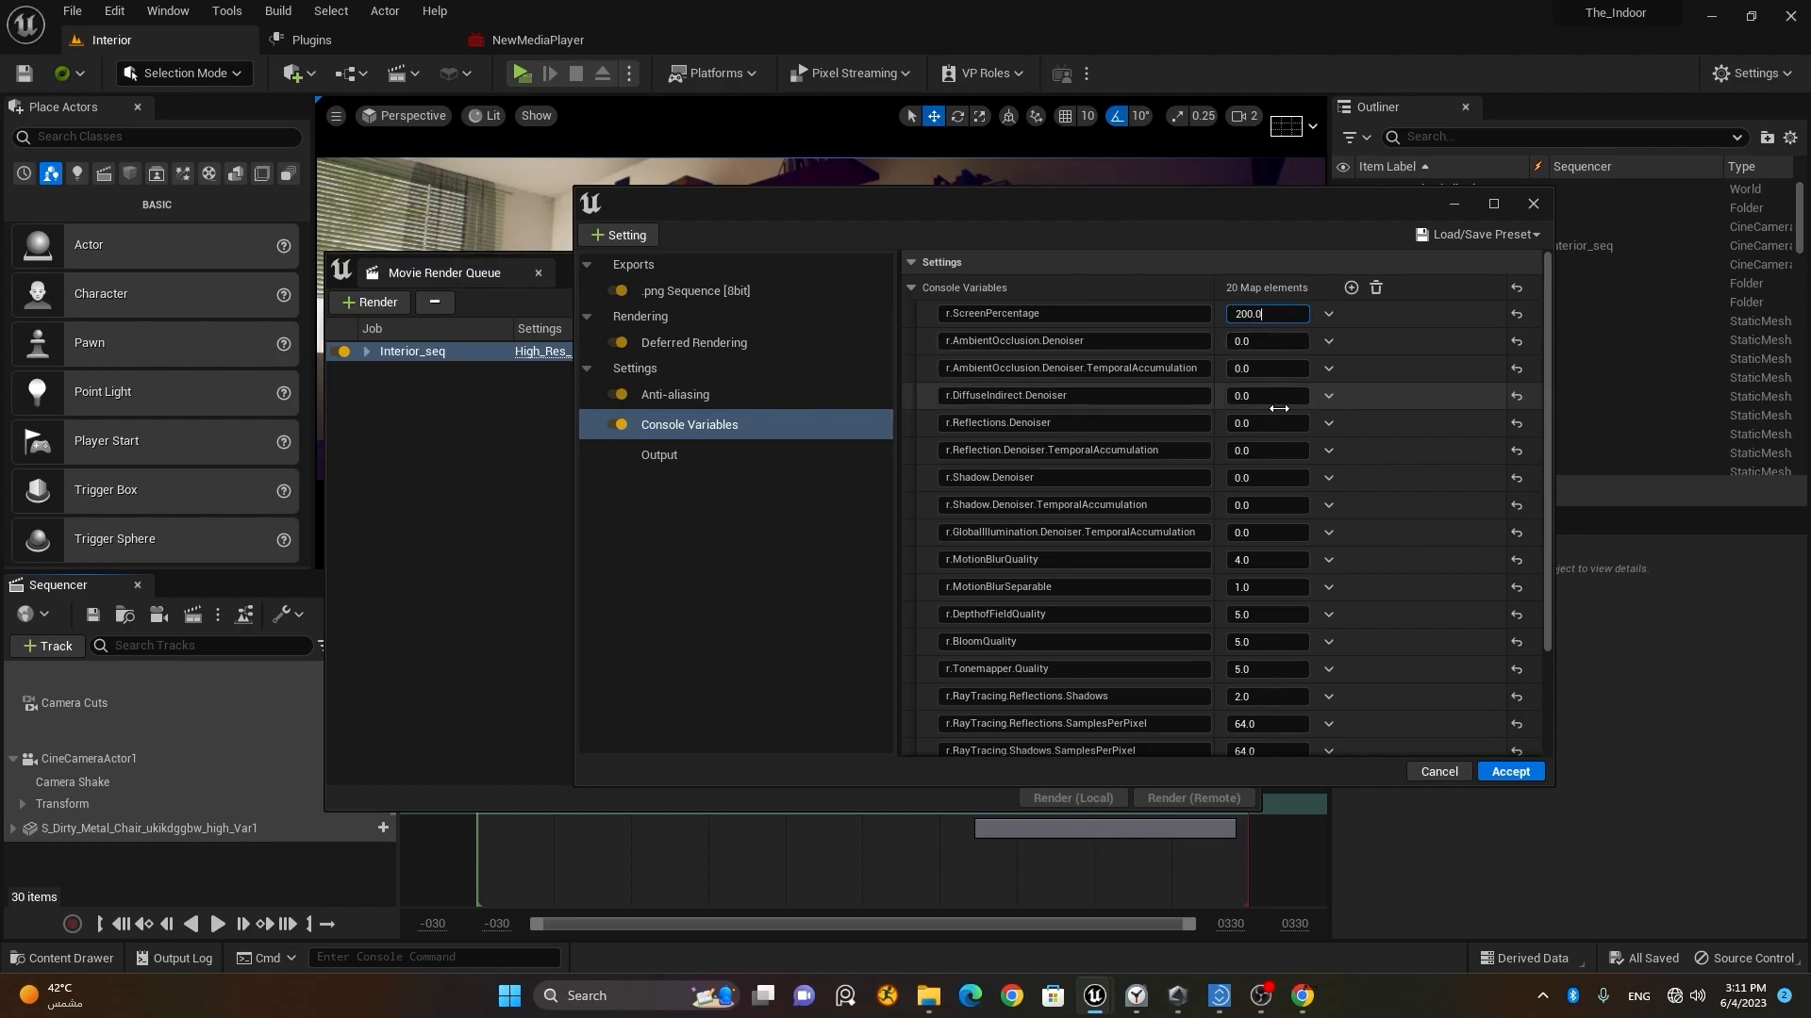
scroll(1271, 585, "down", 5)
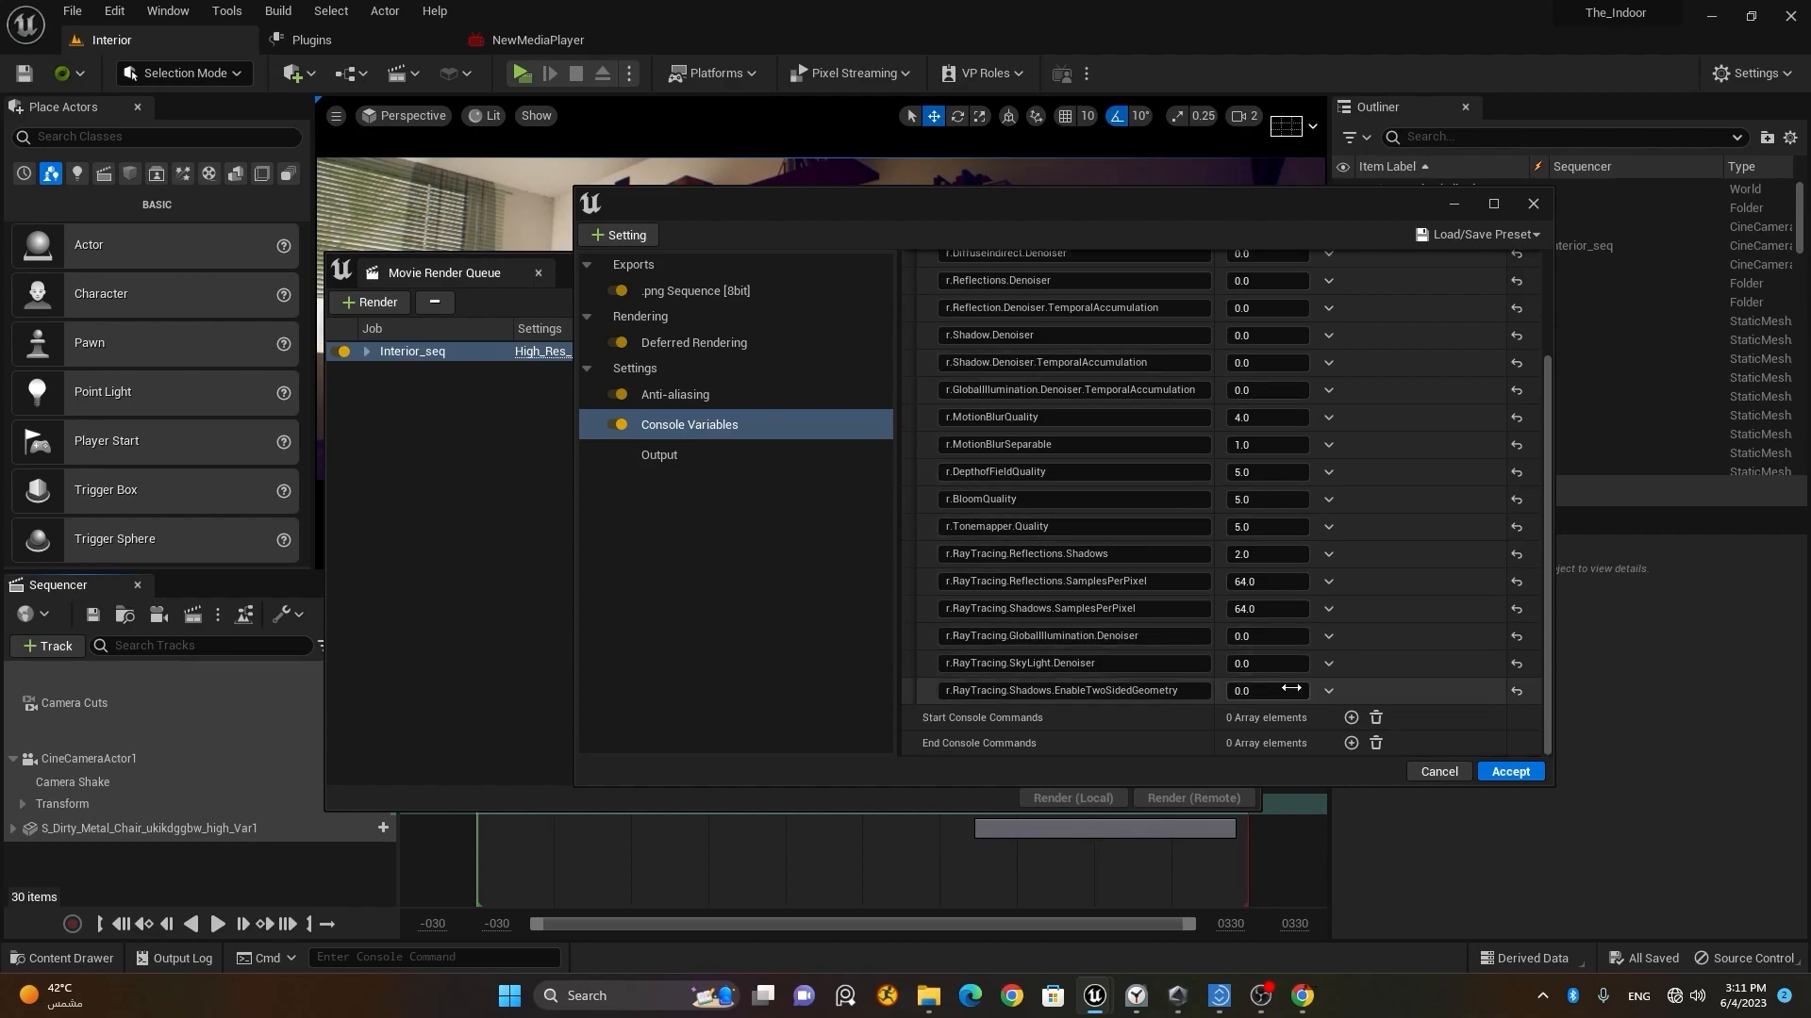
scroll(1075, 544, "up", 5)
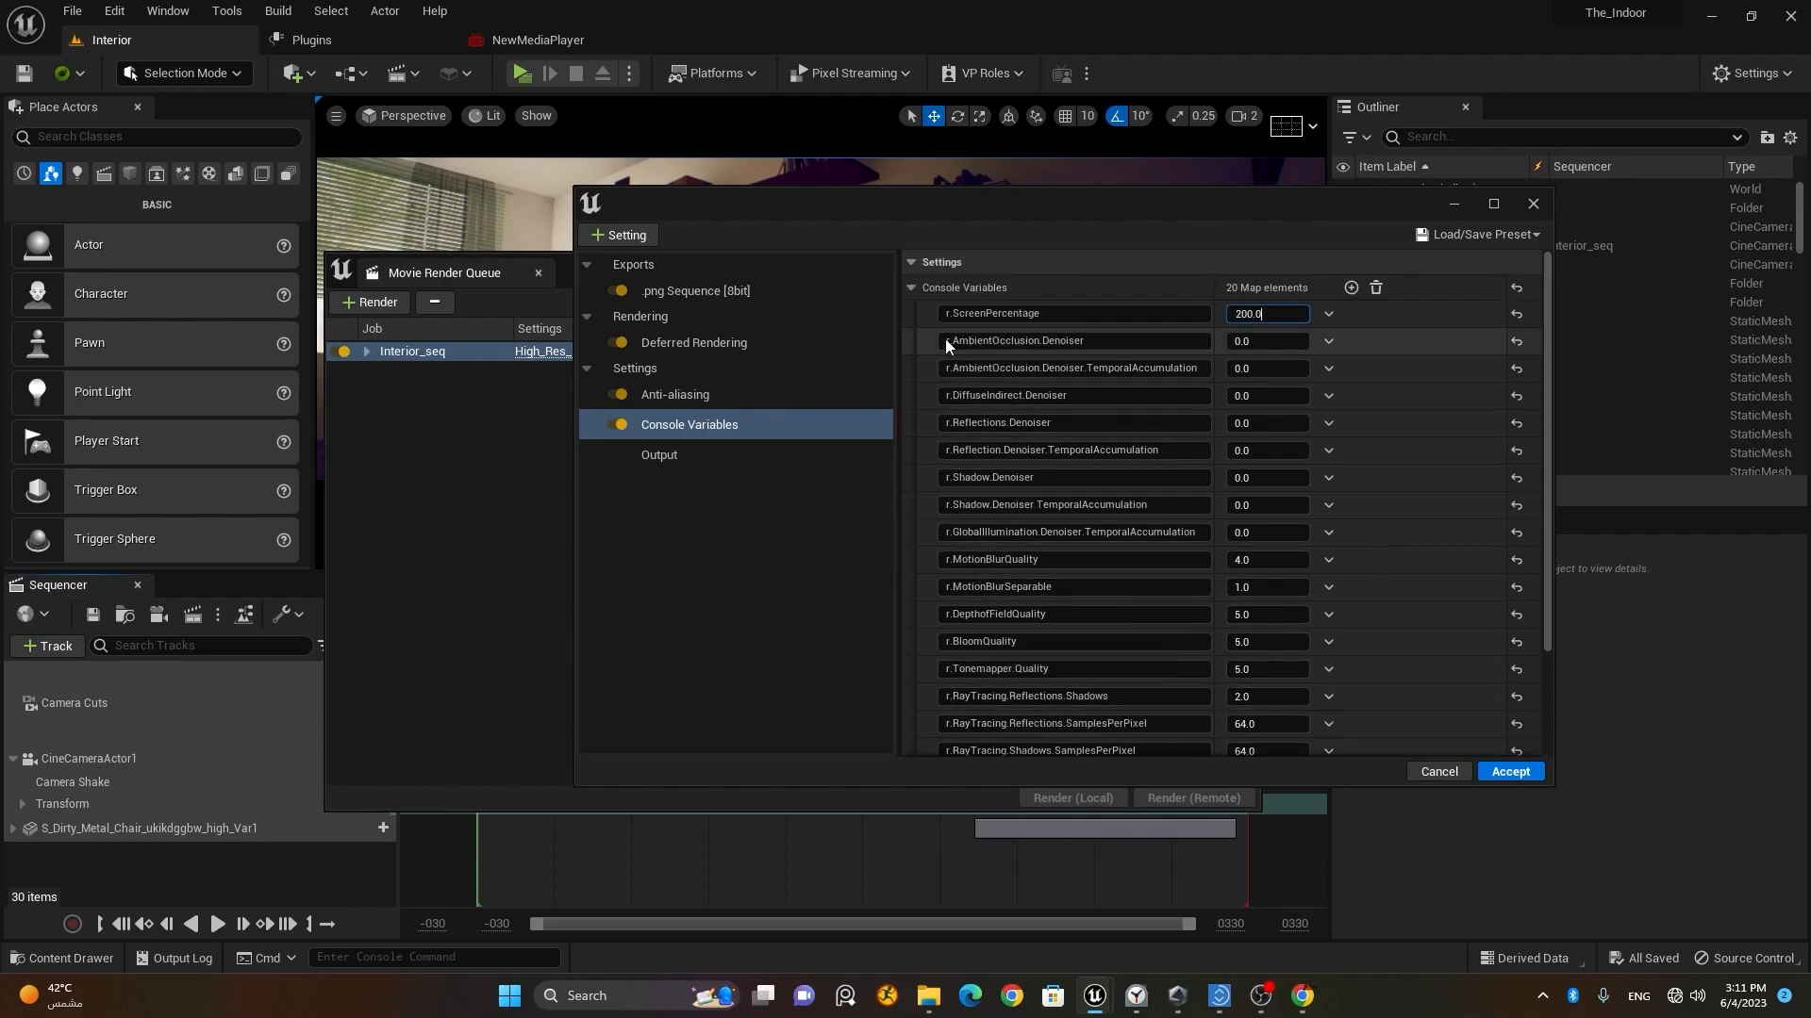
left_click(1003, 316)
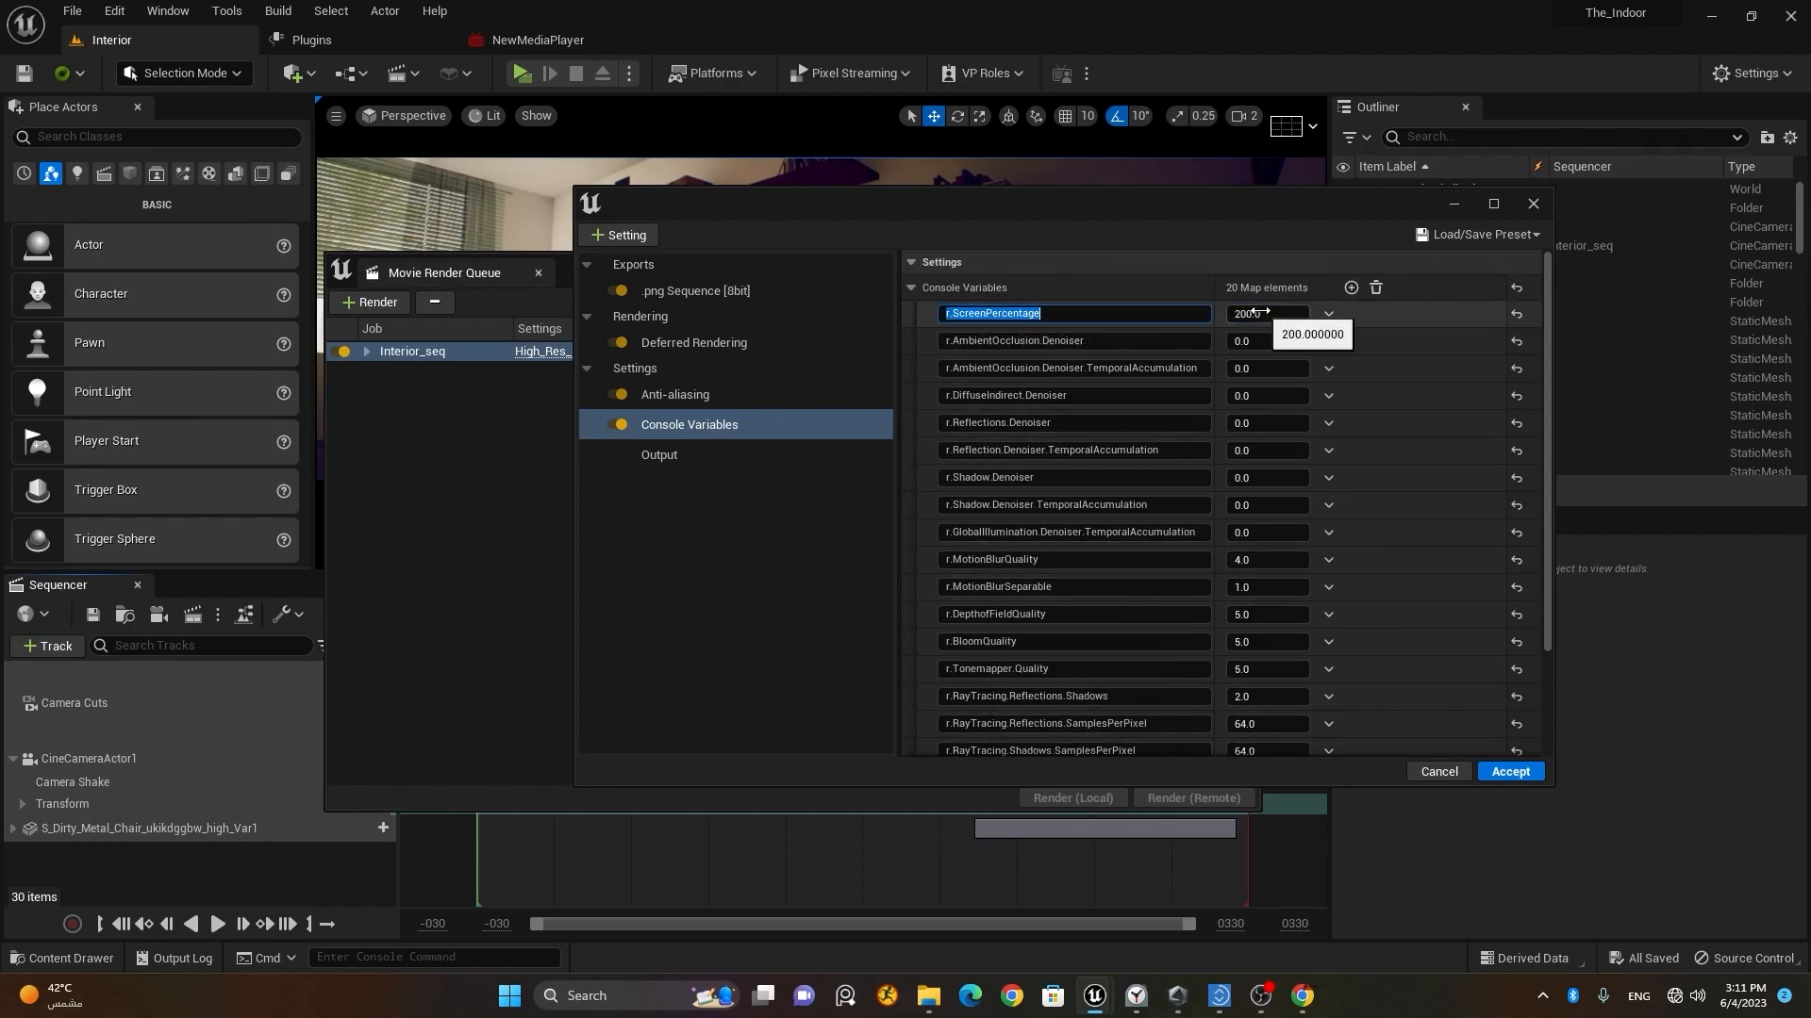
left_click(730, 487)
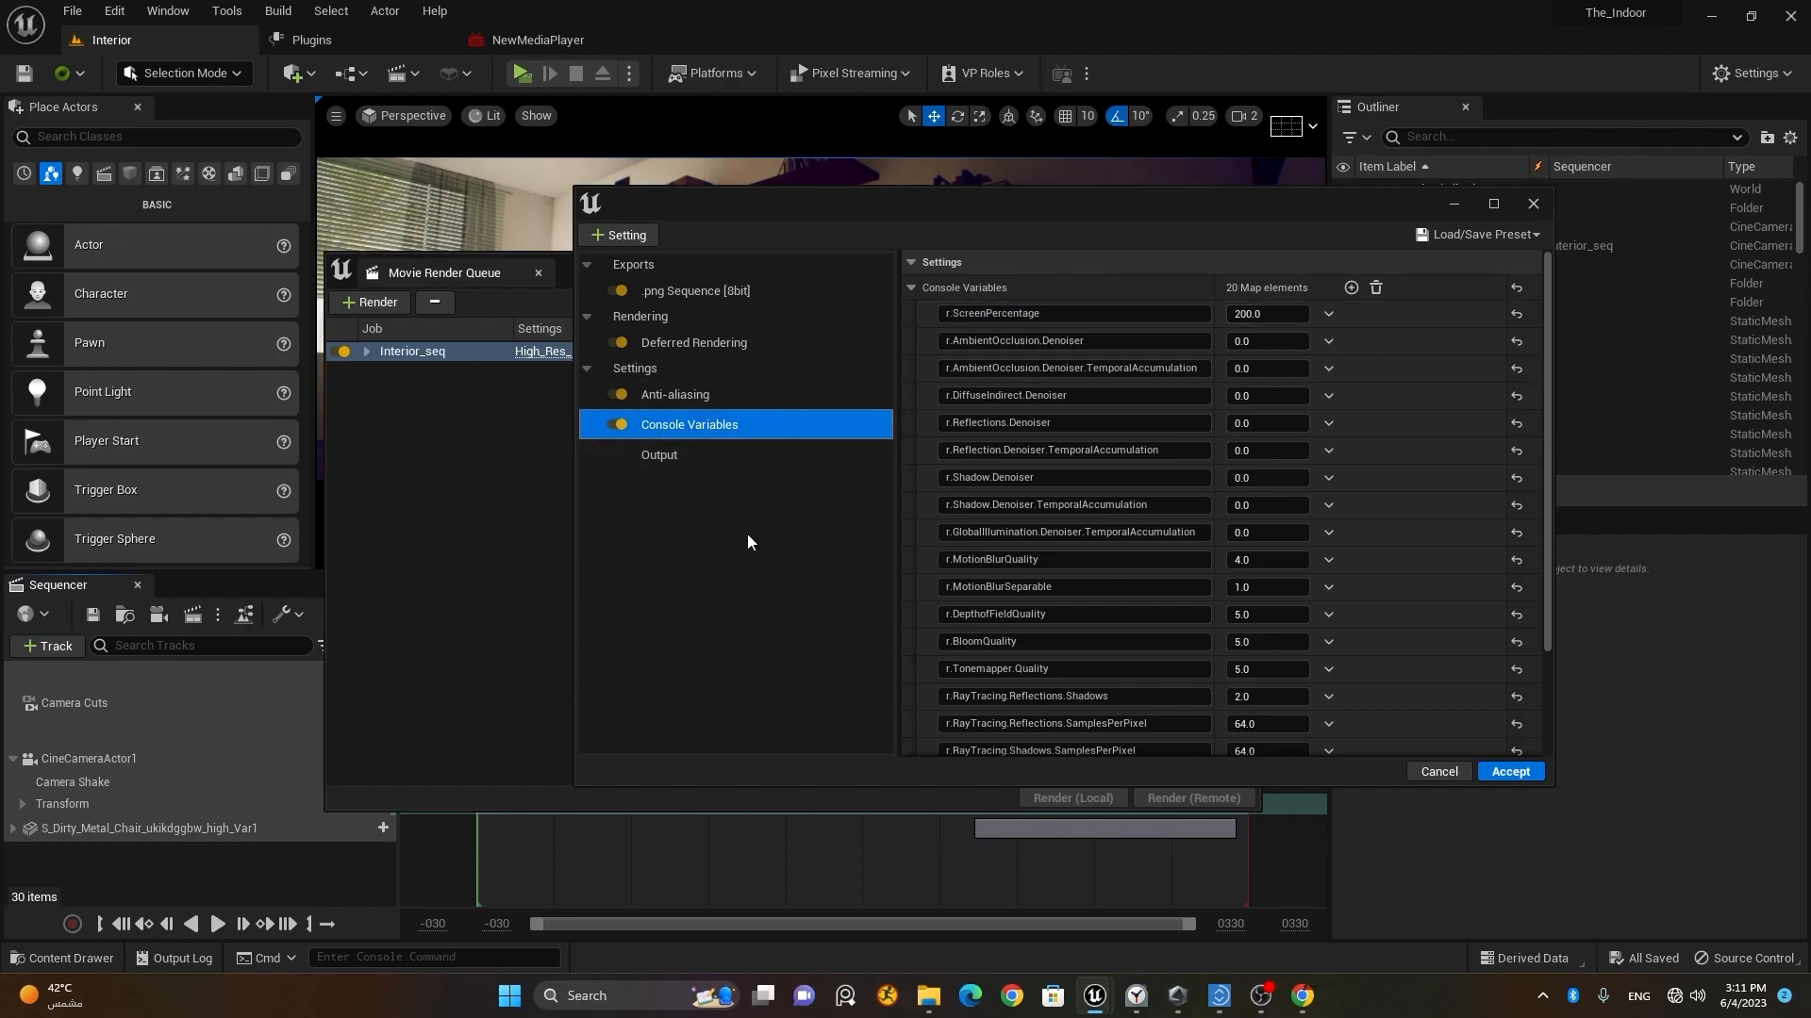
Step: Accept the High_Res_Render config without adding further settings, and start rendering the Interior_seq job locally
left_click(603, 236)
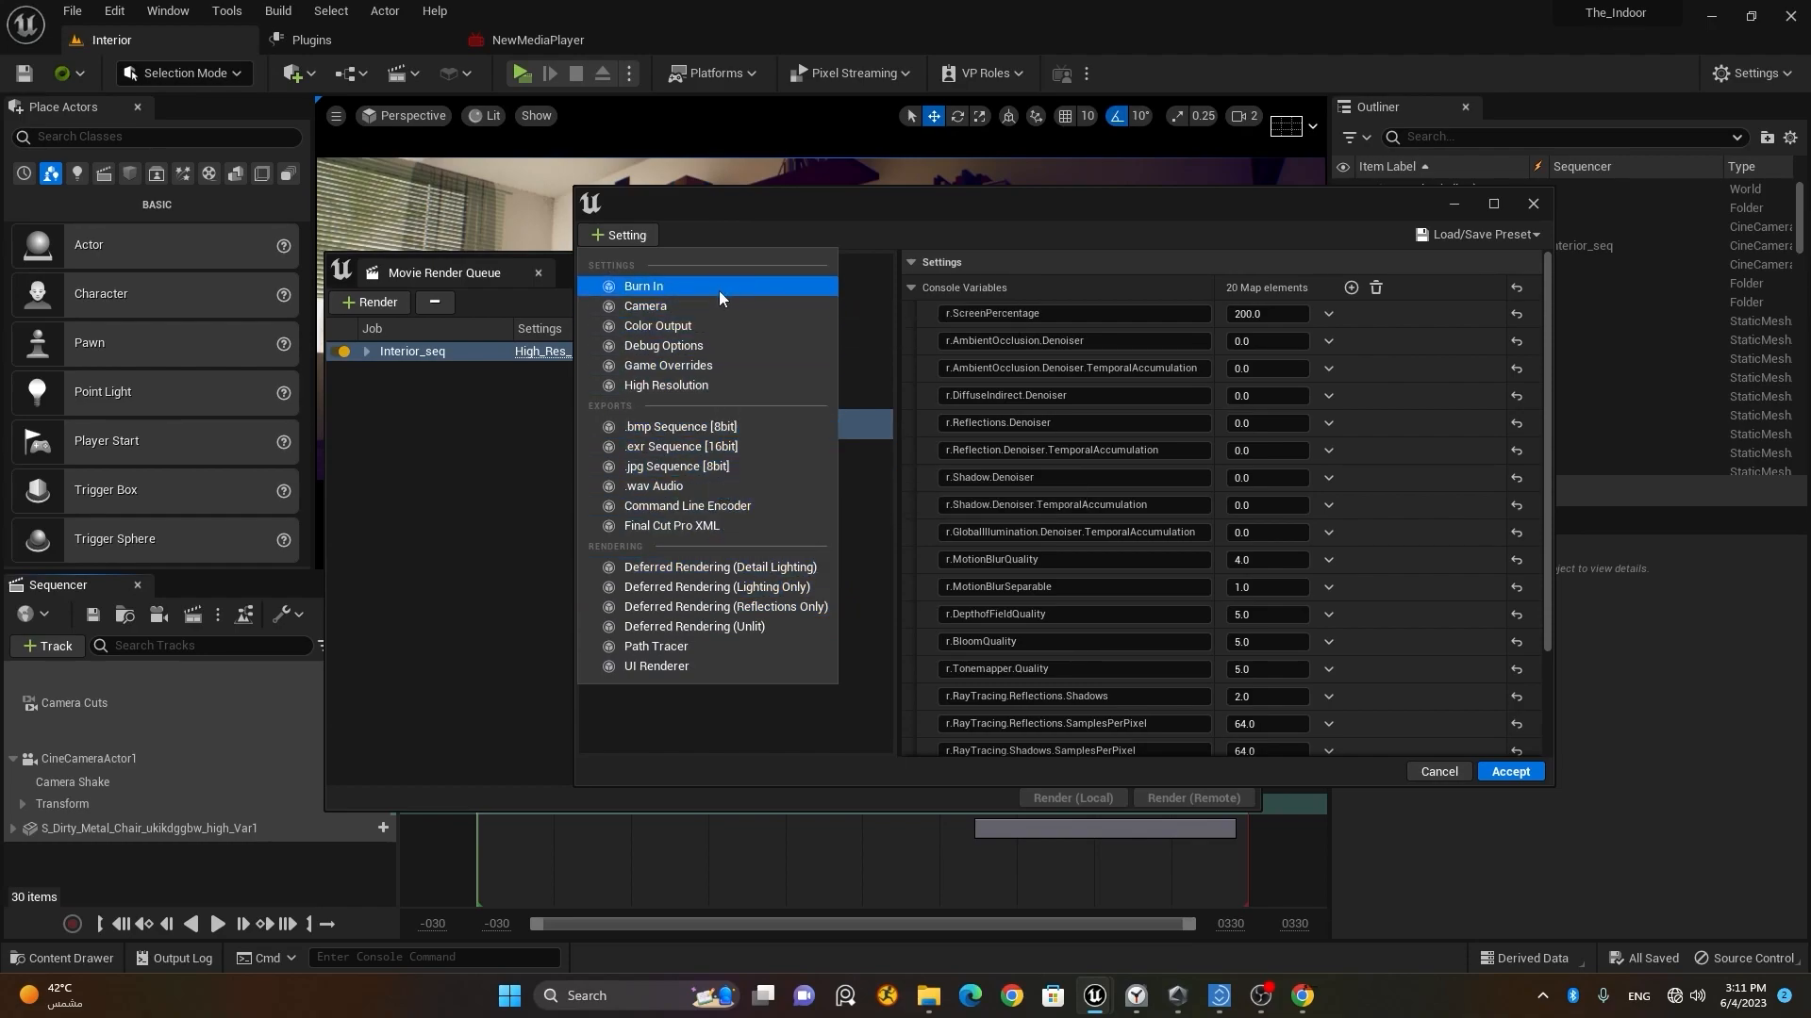
left_click(744, 732)
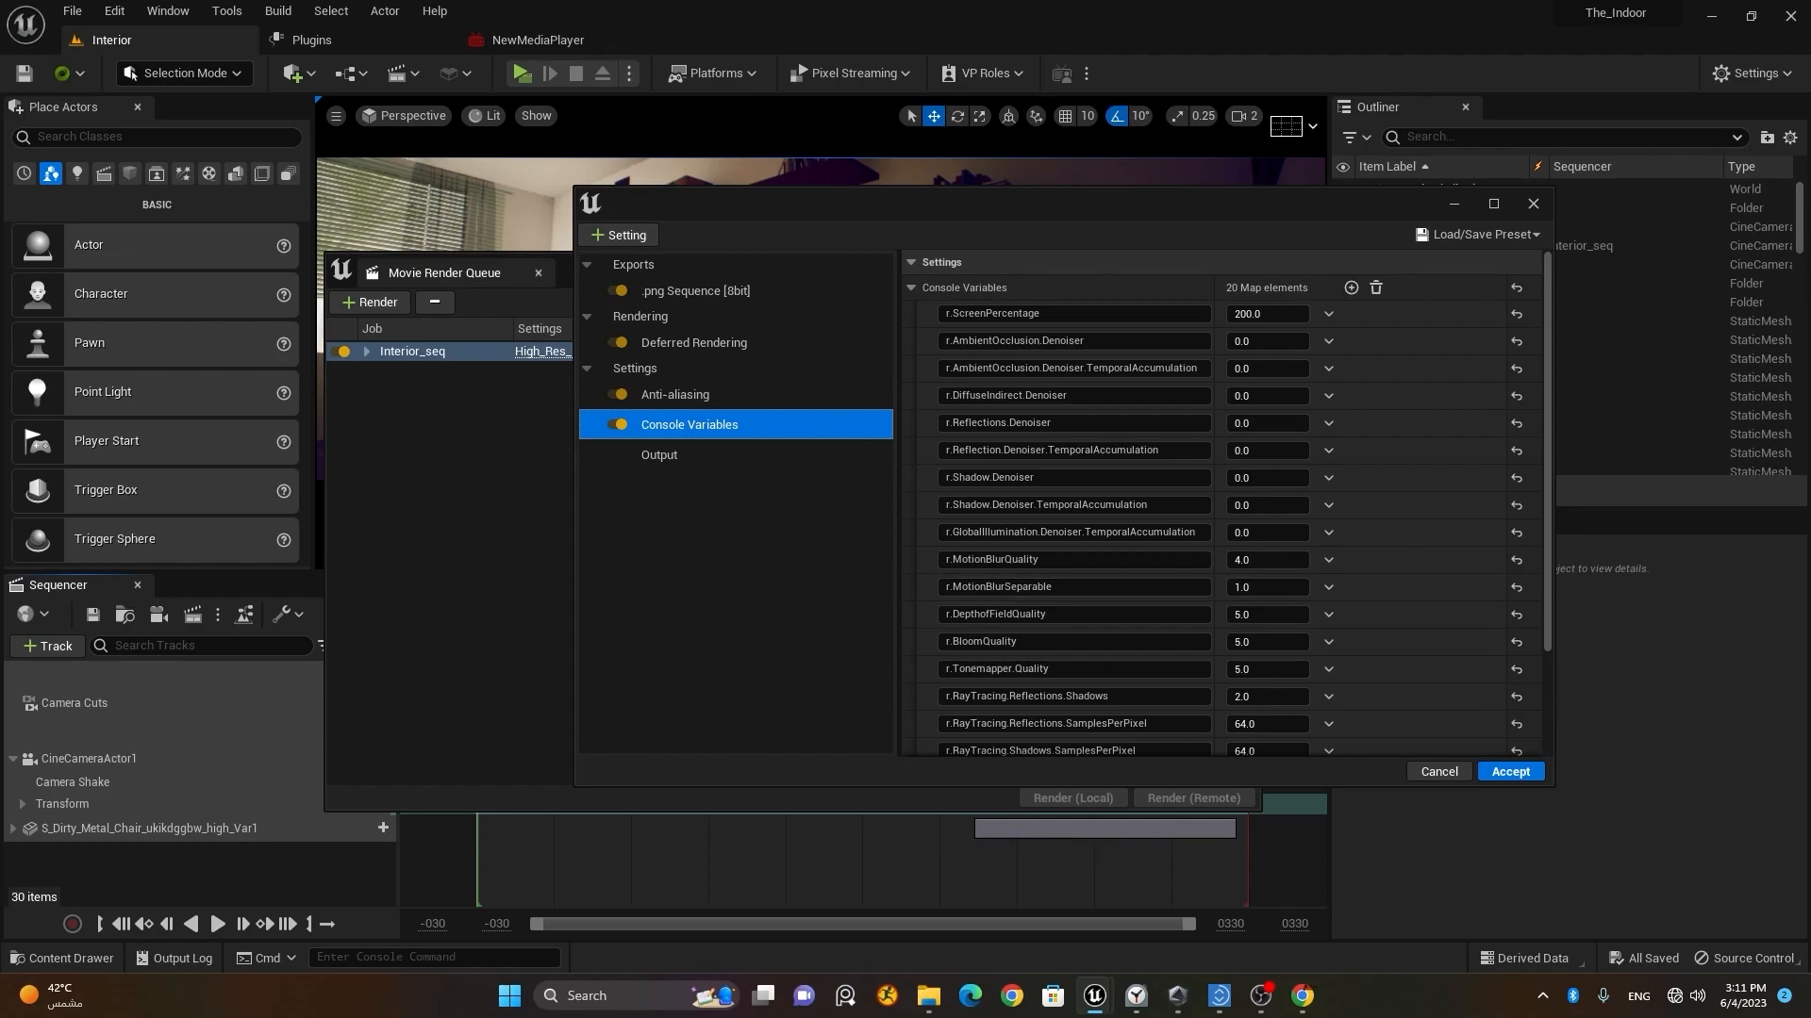
left_click(1528, 777)
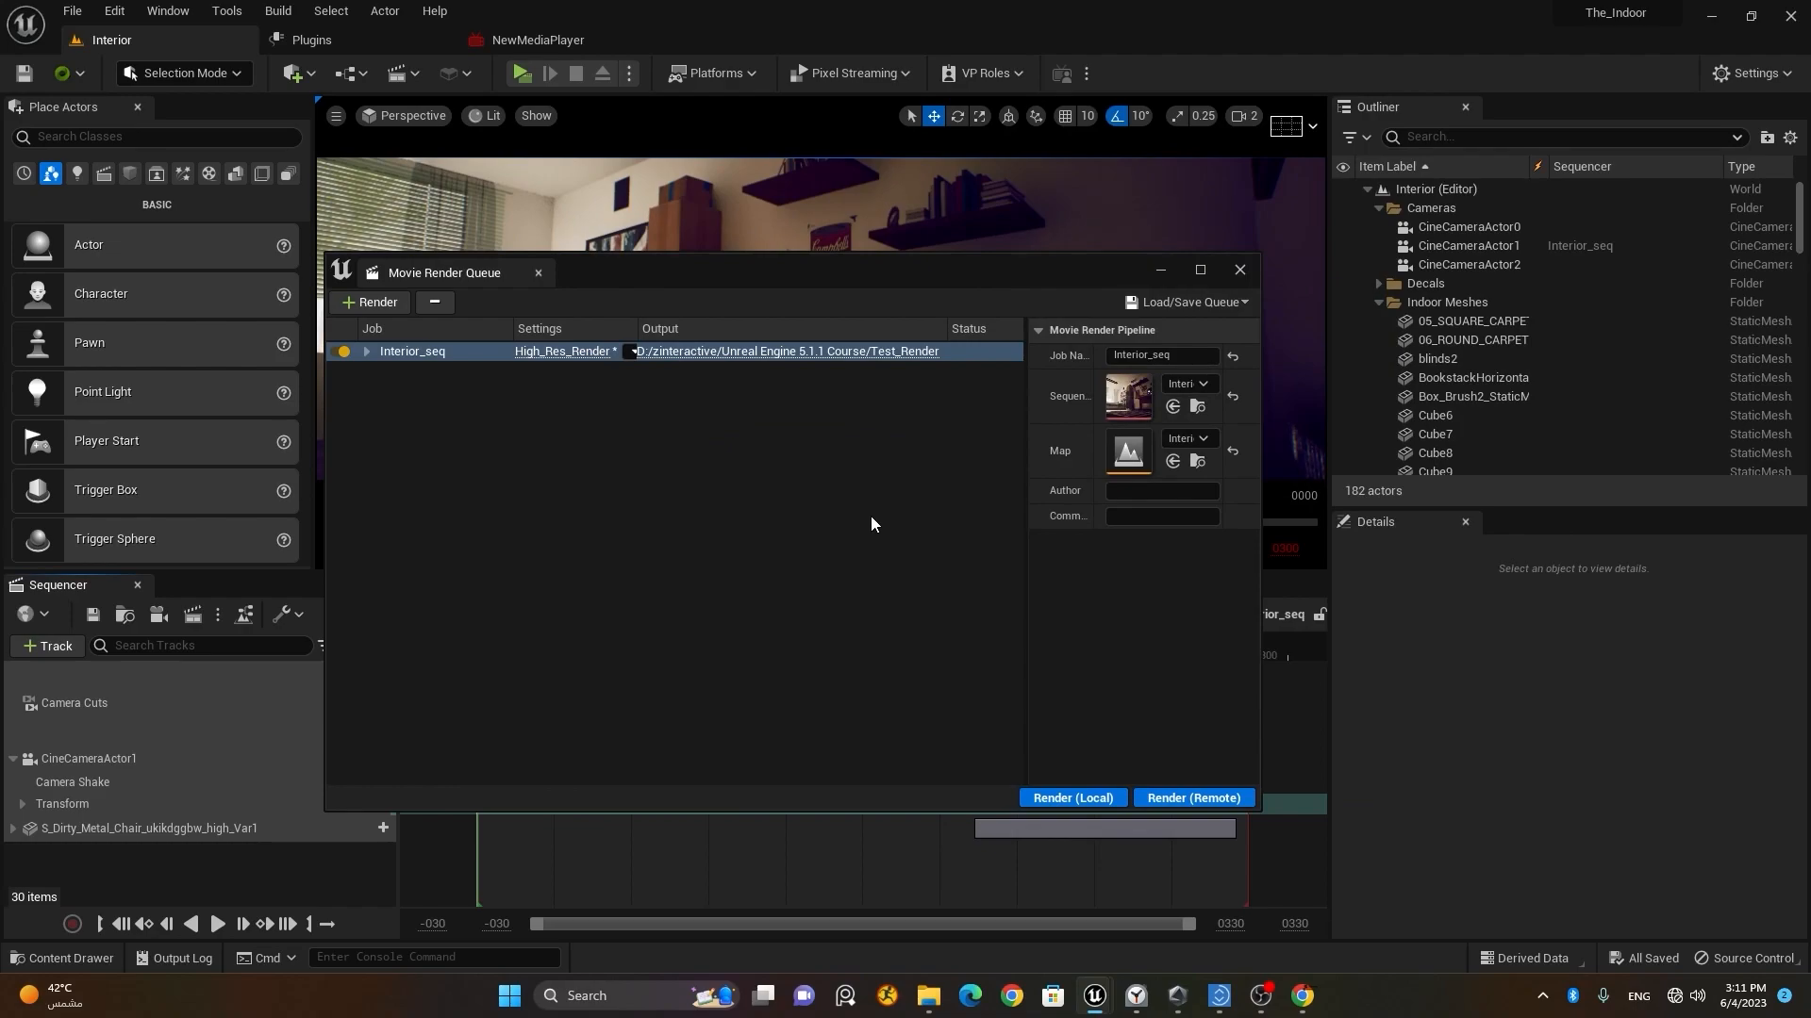
left_click(1073, 798)
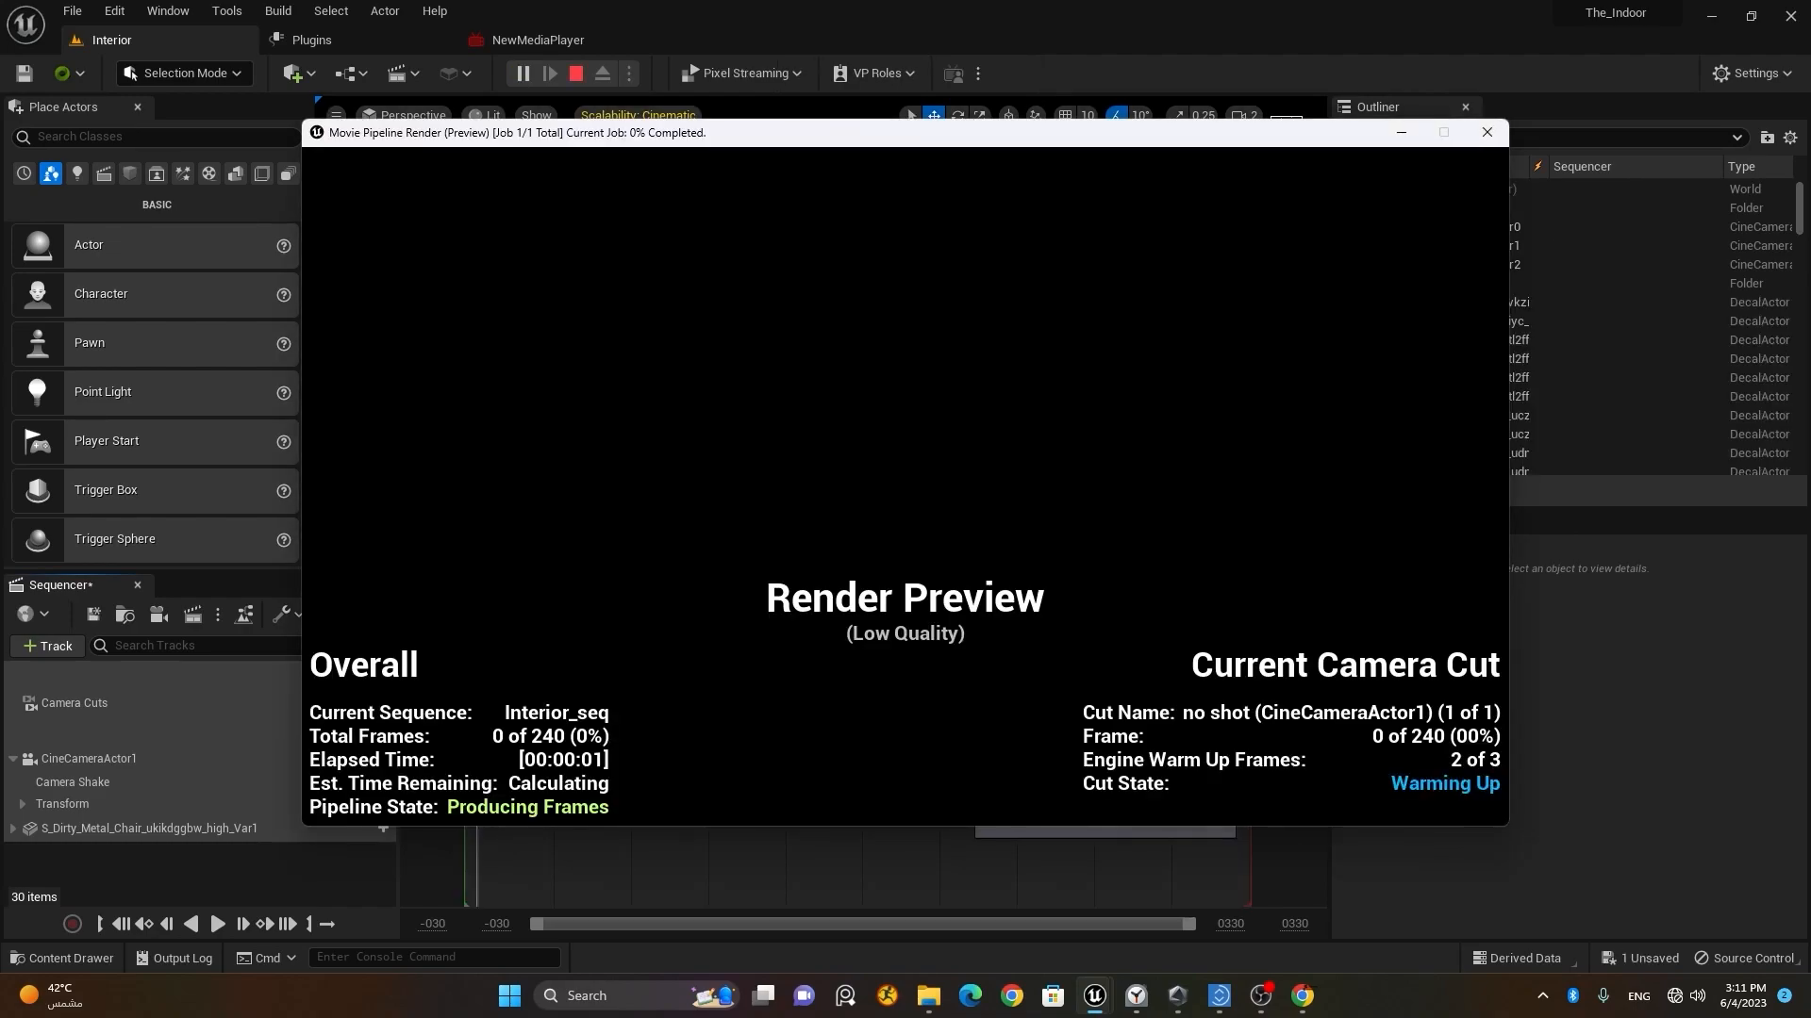